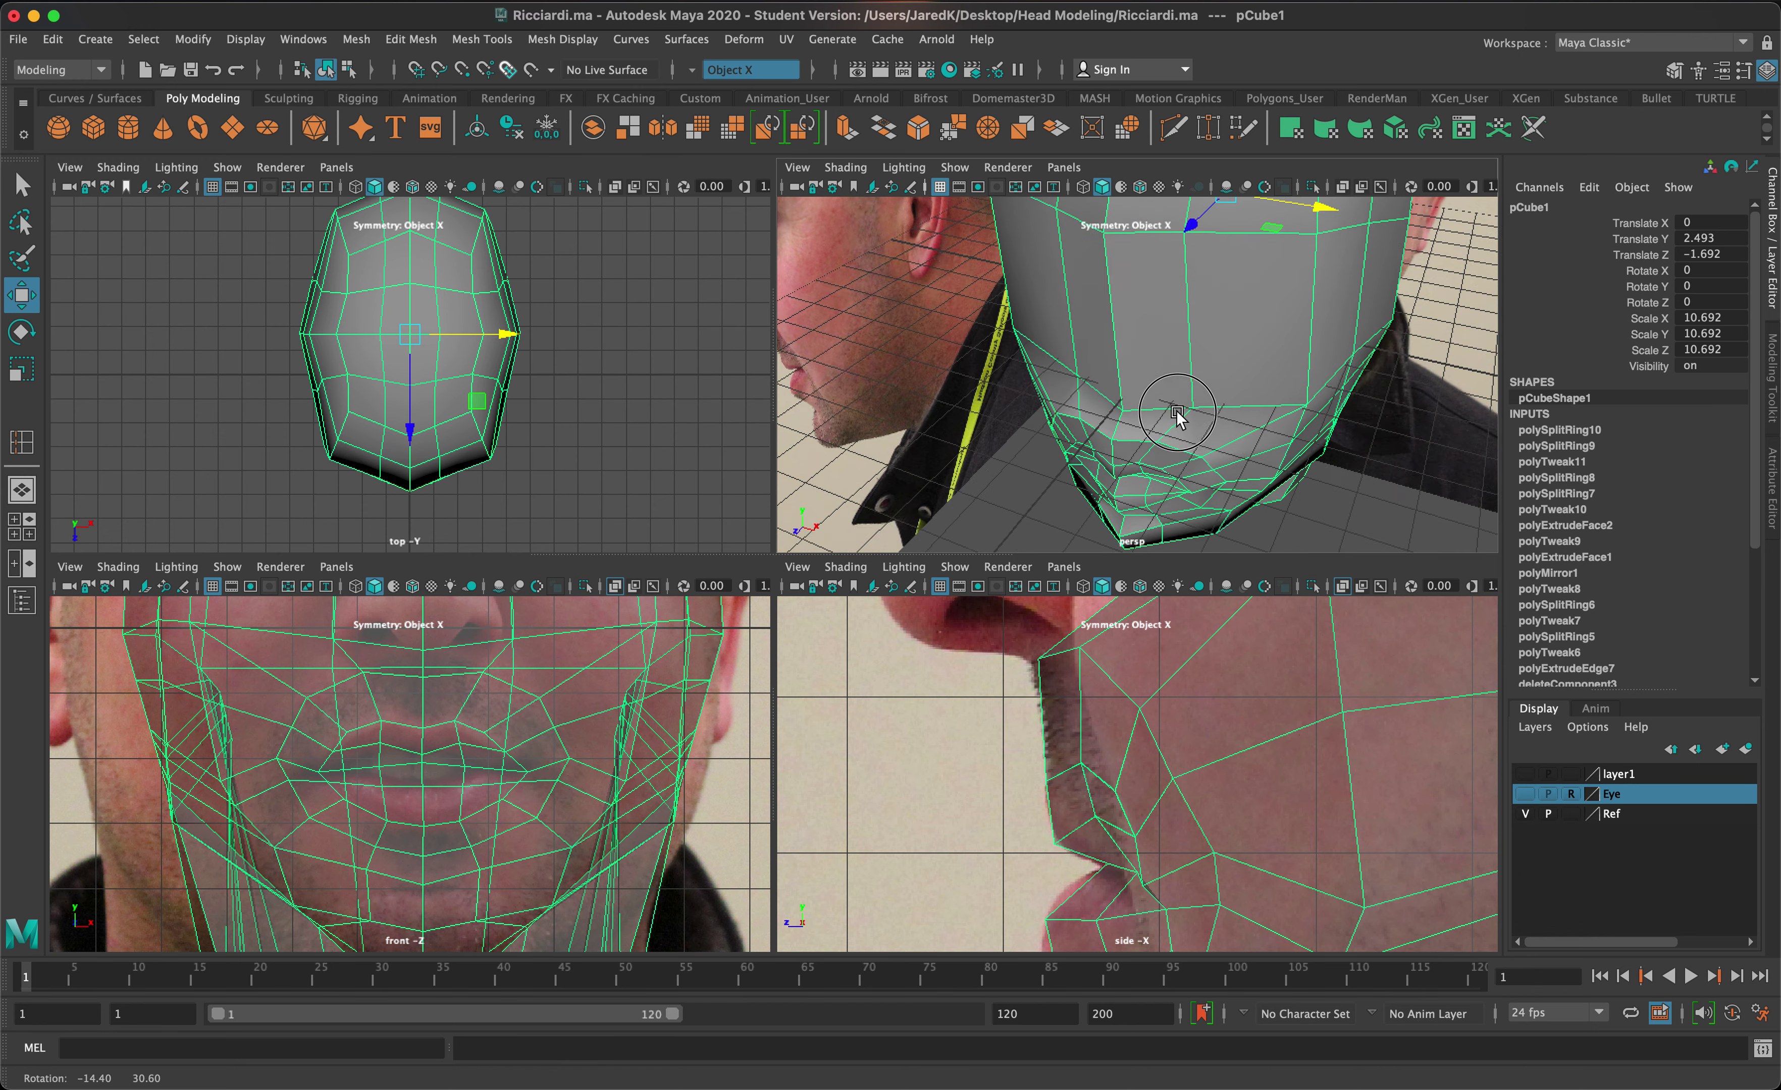
- Pull the symmetric pair of upper-lip vertices forward toward the lip profile in the side reference, and return to object selection
{"action": "right_click", "coordinate": [1105, 457]}
{"action": "left_click", "coordinate": [1105, 457]}
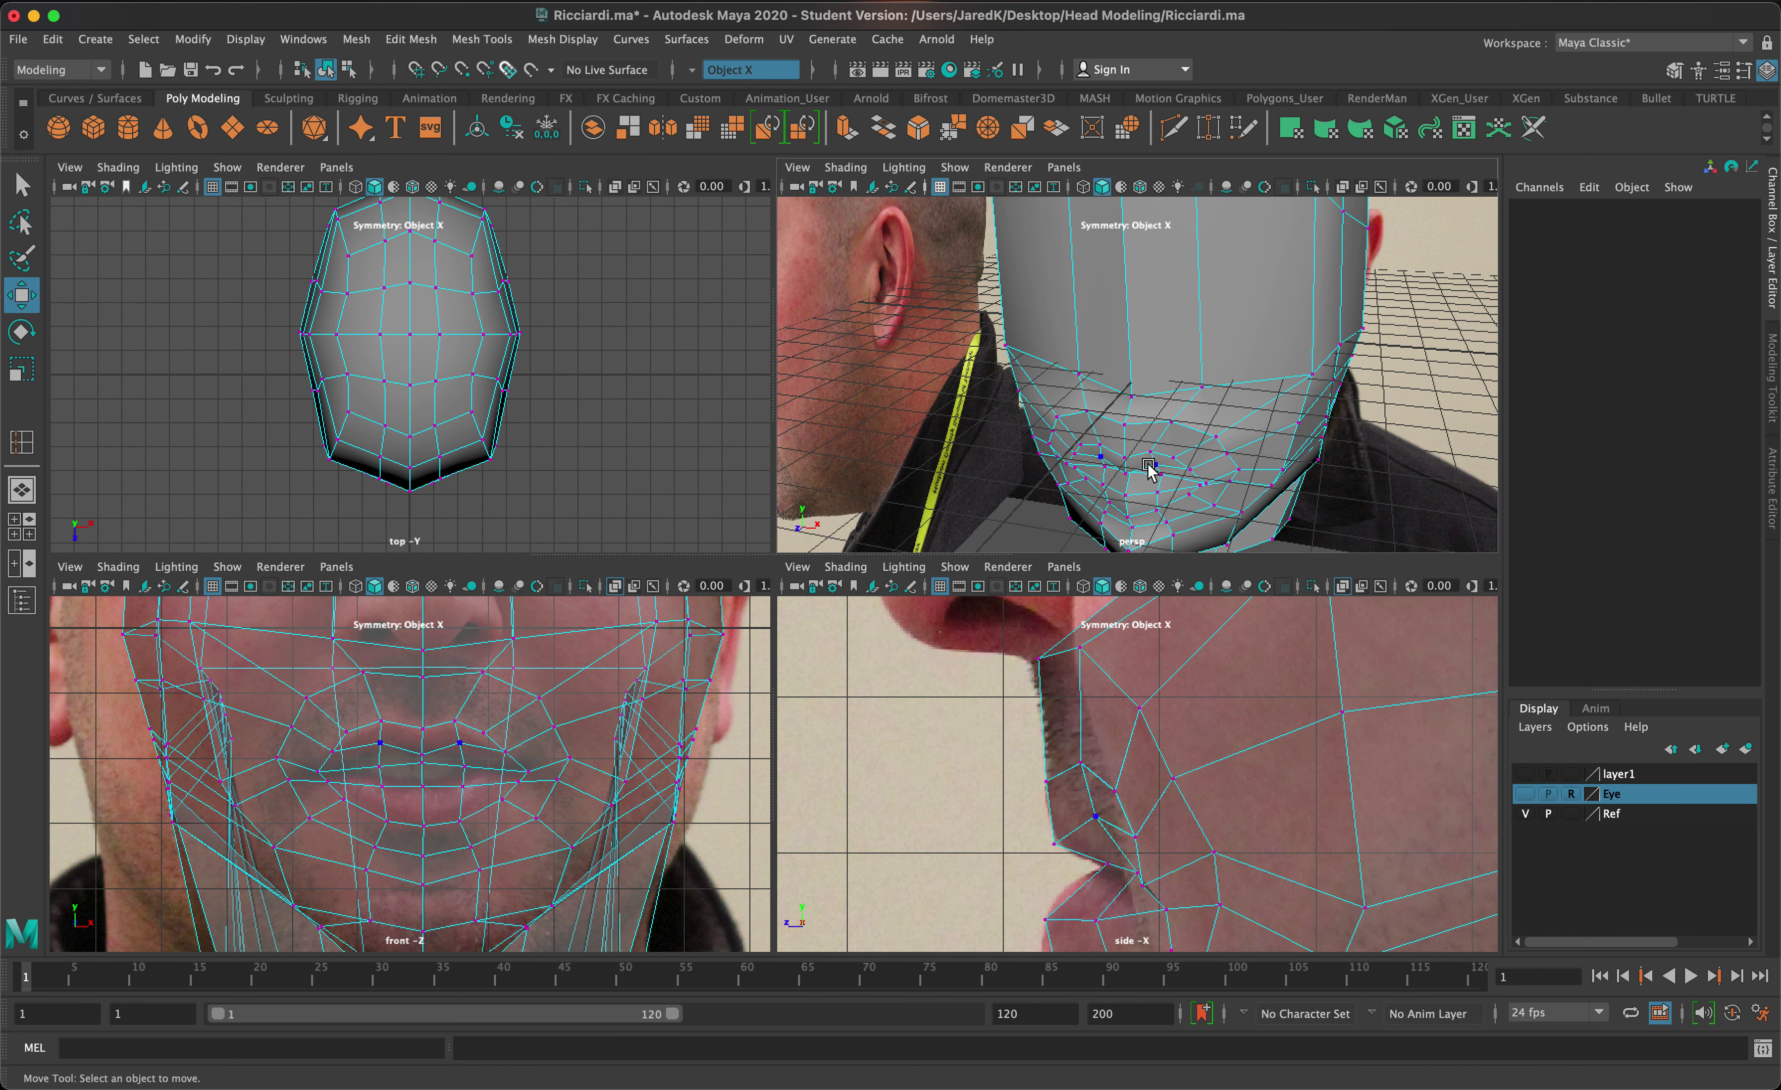
{"action": "left_click", "coordinate": [1153, 464]}
{"action": "left_click_drag", "start_coordinate": [1131, 488], "coordinate": [1127, 498]}
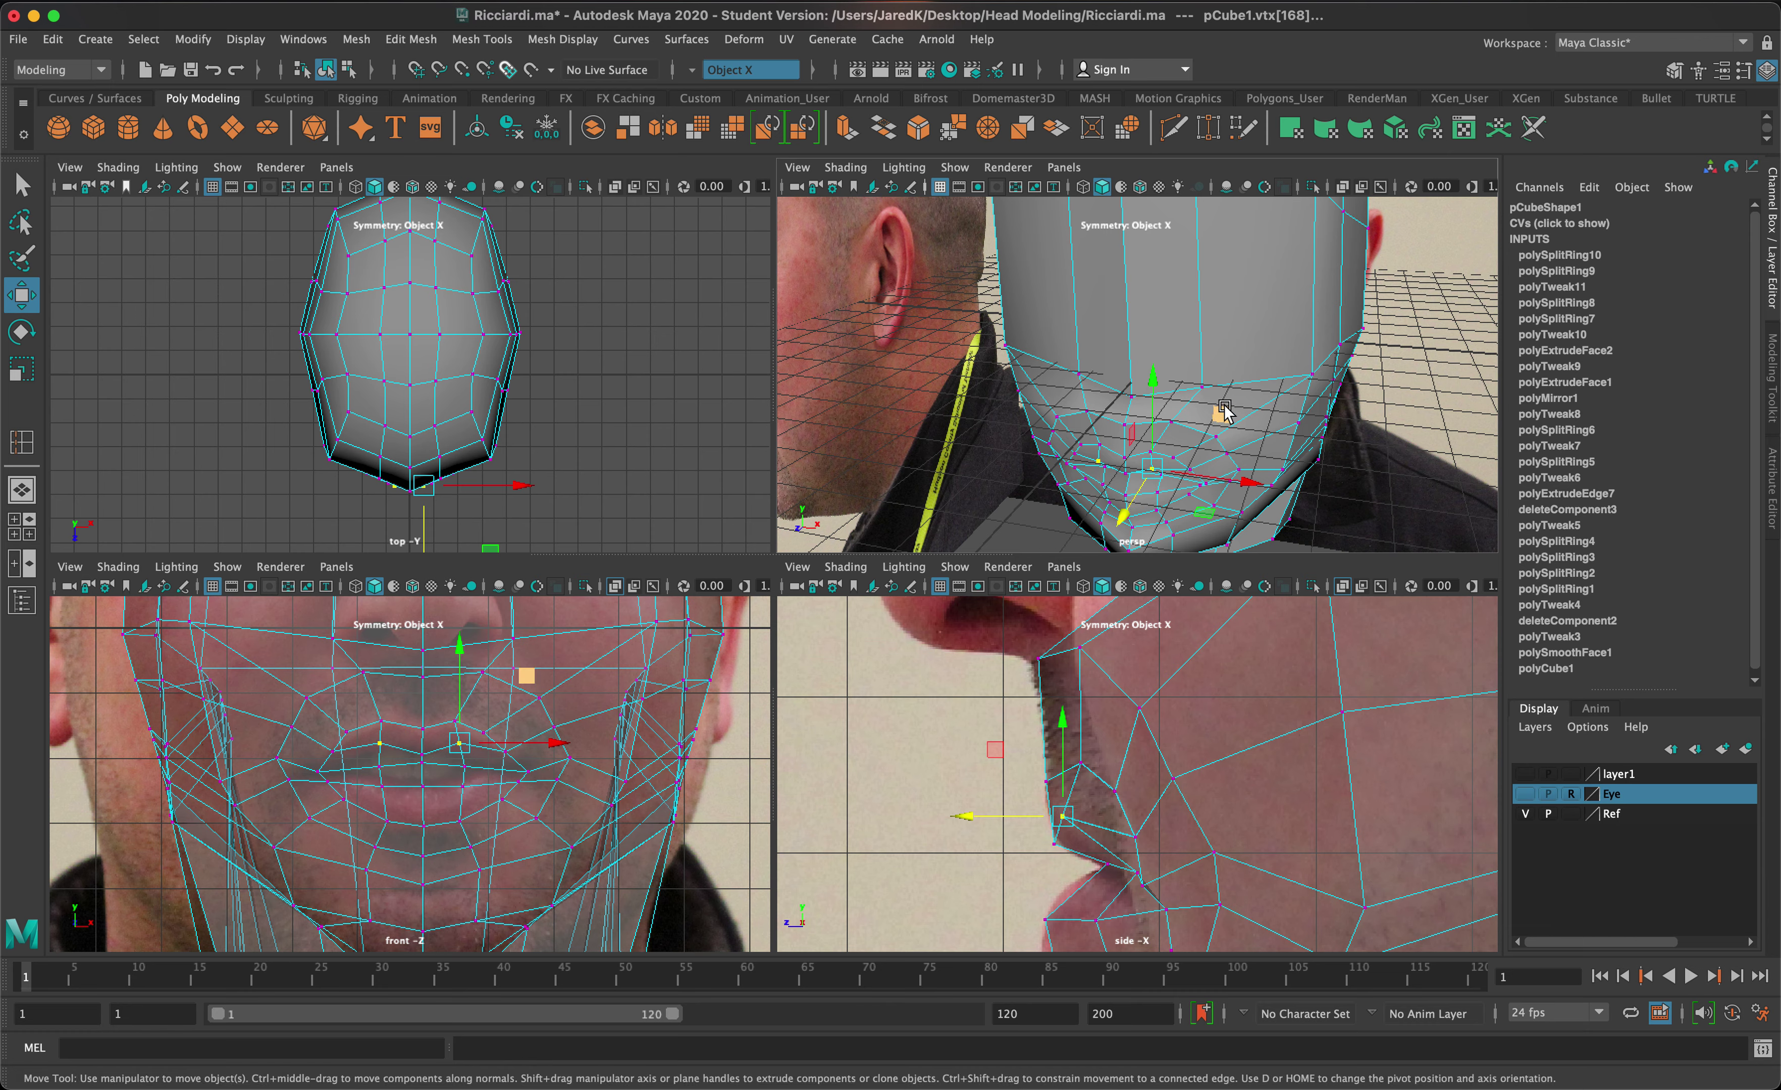
{"action": "left_click_drag", "start_coordinate": [1225, 409], "coordinate": [1330, 351], "text": "alt"}
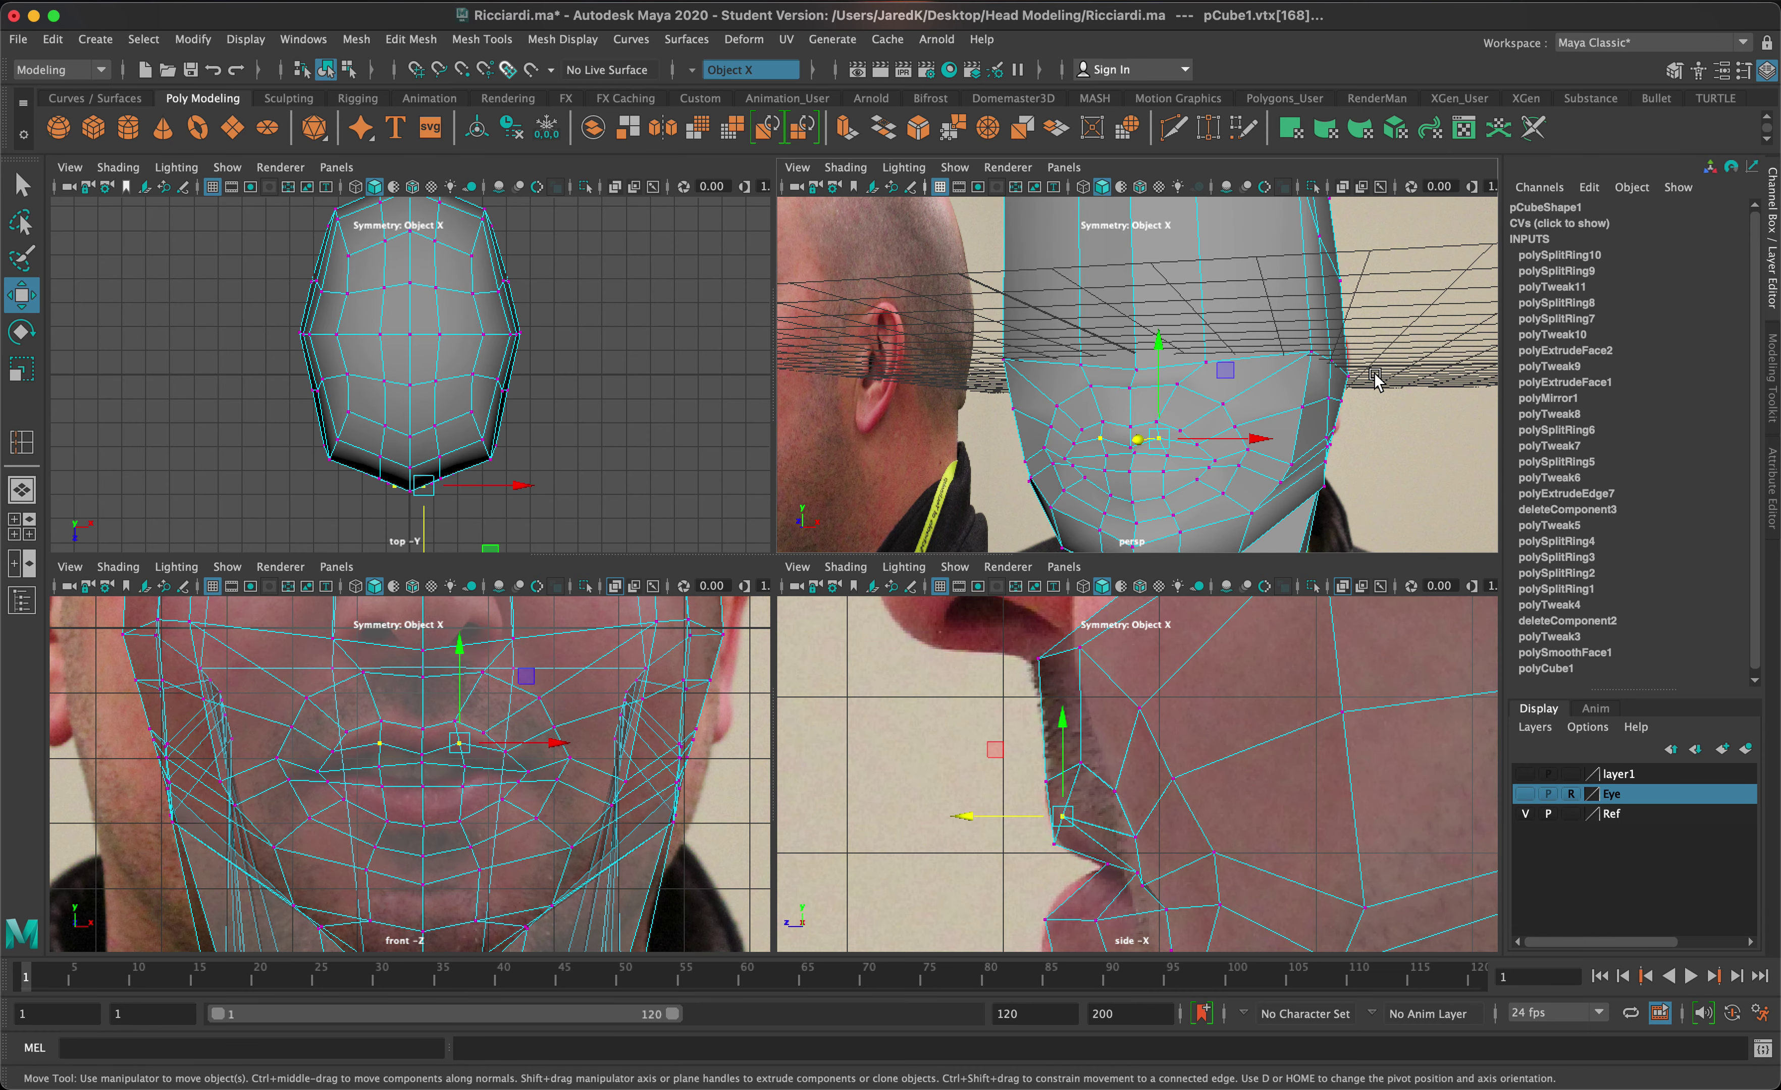
{"action": "right_click", "coordinate": [1327, 345]}
{"action": "left_click", "coordinate": [1423, 317]}
{"action": "left_click", "coordinate": [1358, 508]}
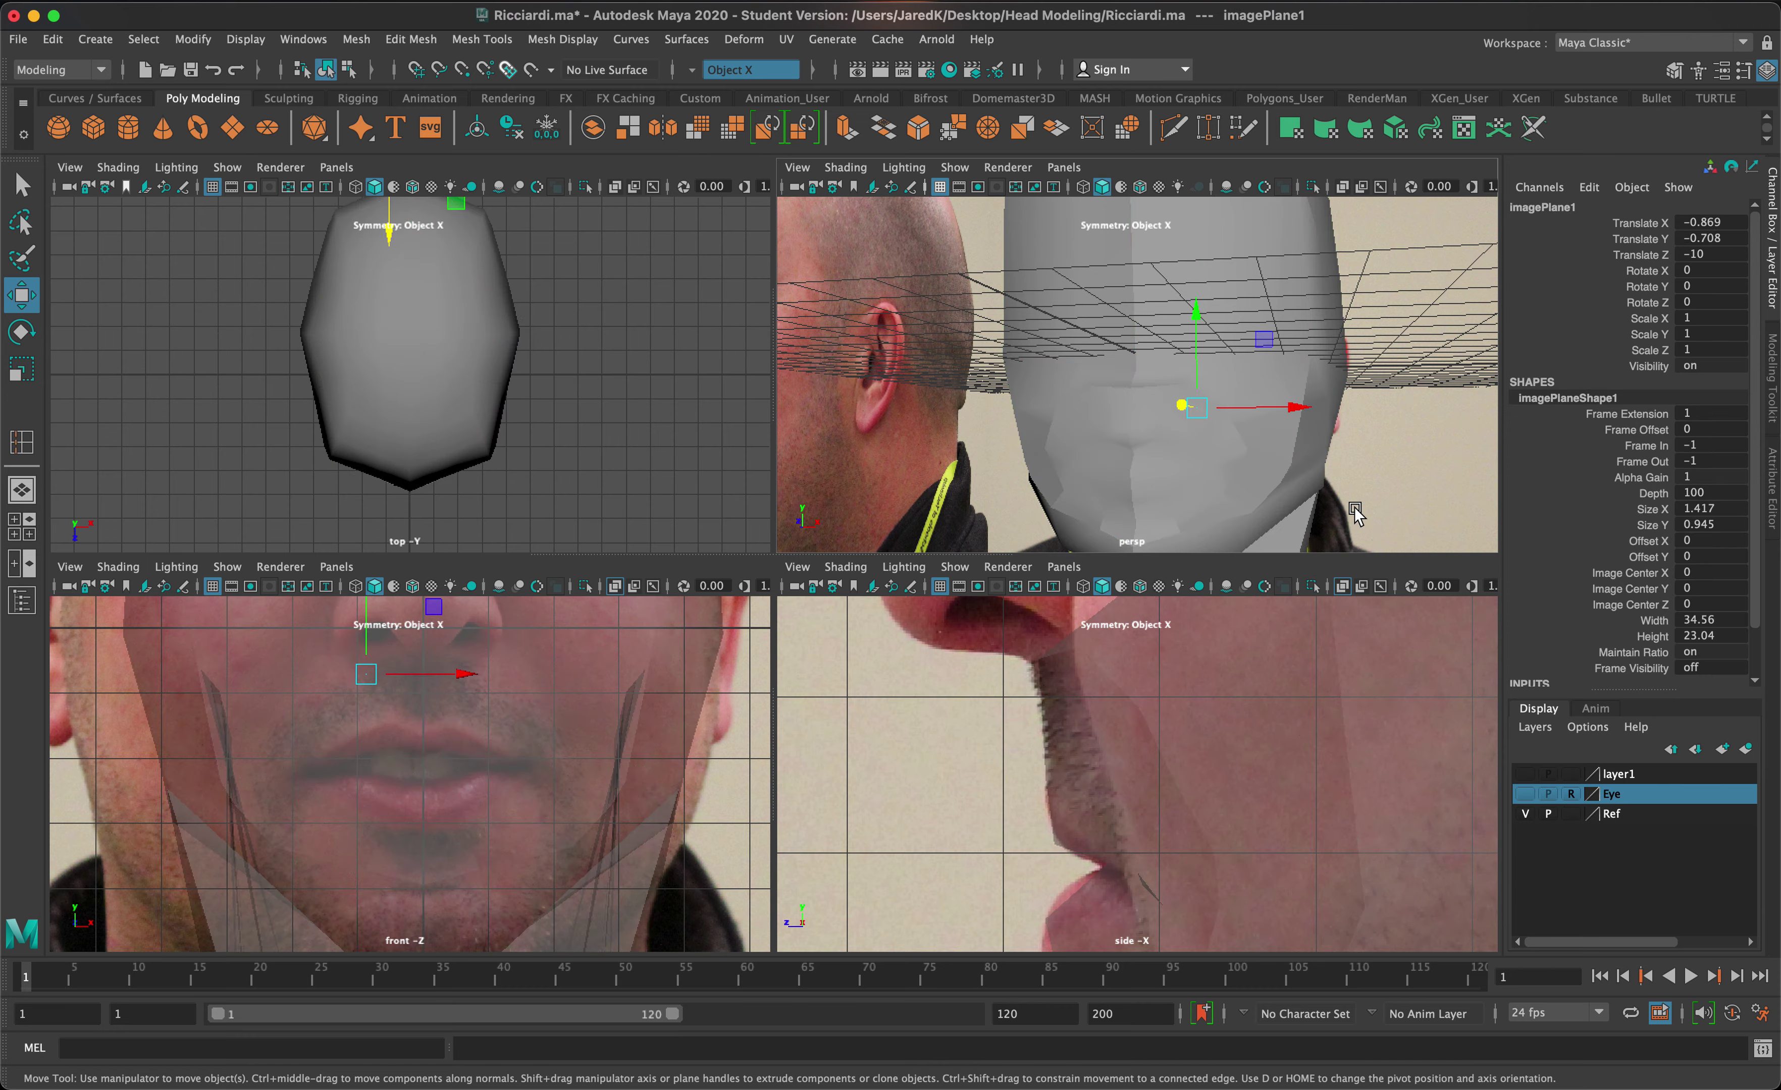
- Examine how the eye and nose mesh on layer1 sits against the front of the head mesh
{"action": "left_click_drag", "start_coordinate": [1320, 478], "coordinate": [1240, 518], "text": "alt"}
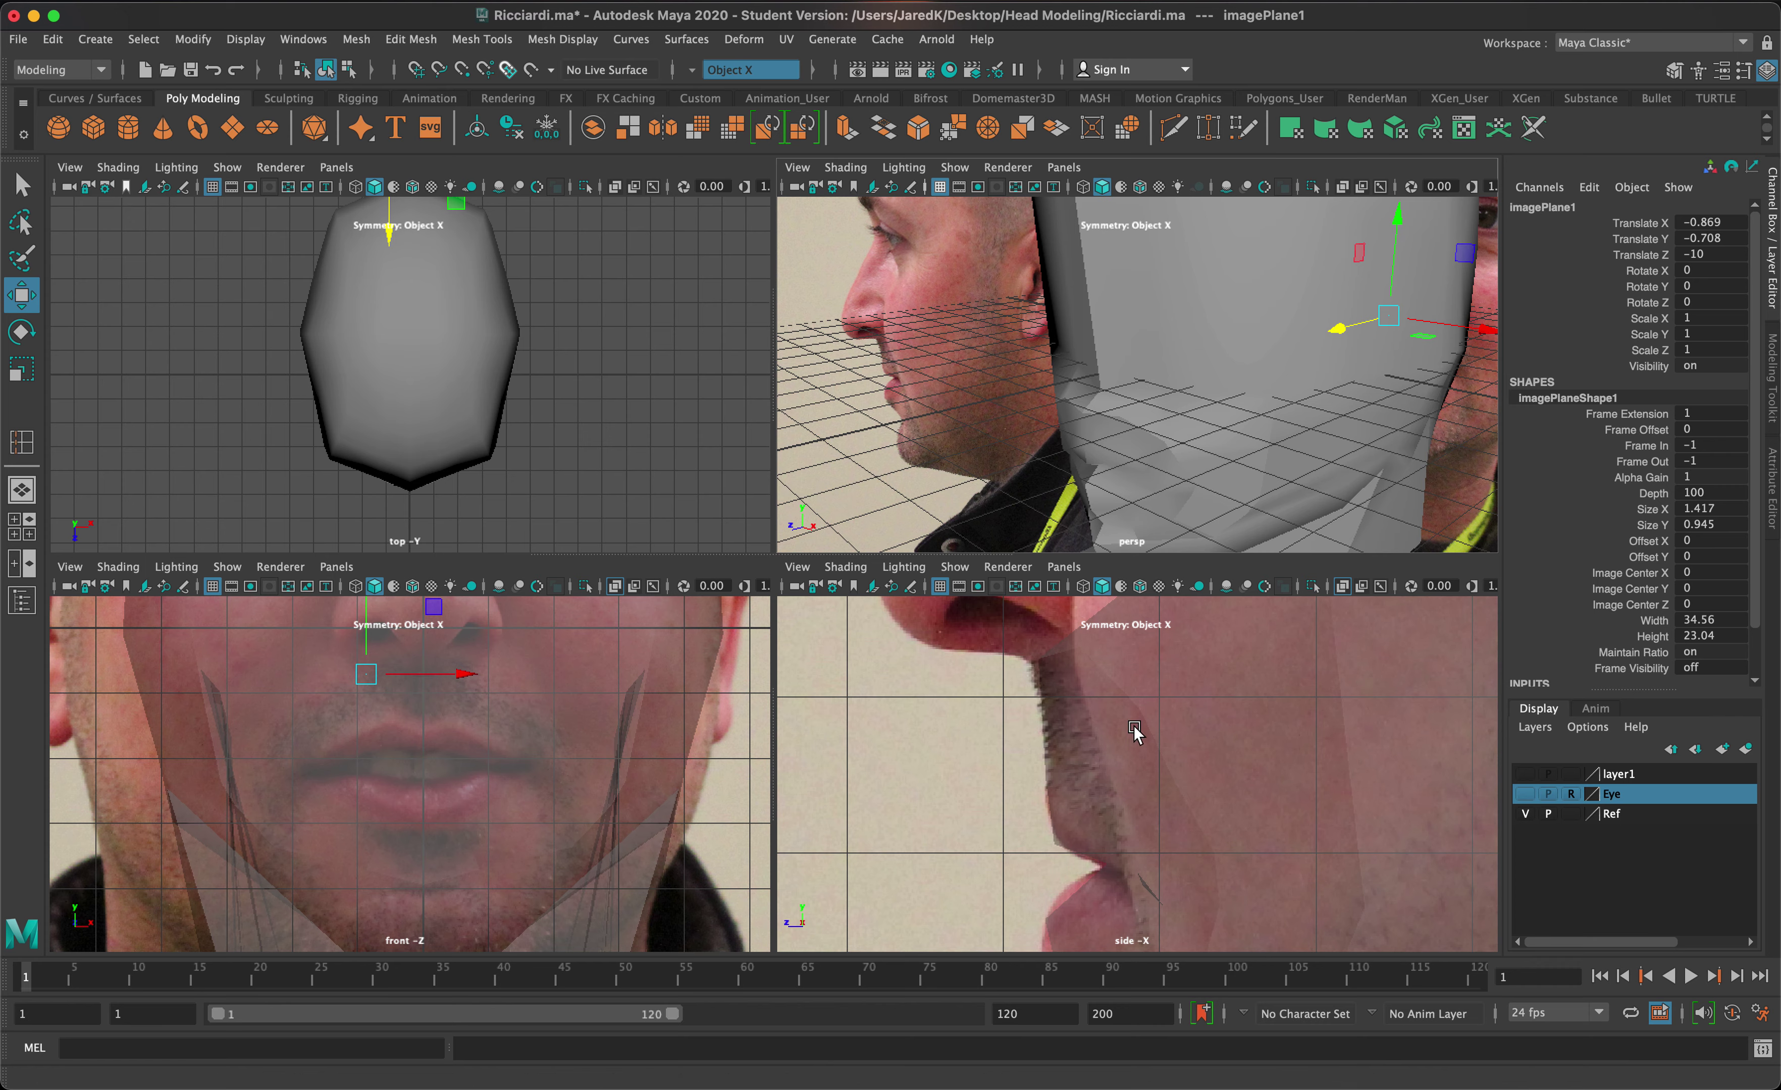
{"action": "left_click_drag", "start_coordinate": [1184, 349], "coordinate": [1211, 448], "text": "alt"}
{"action": "left_click", "coordinate": [1192, 452]}
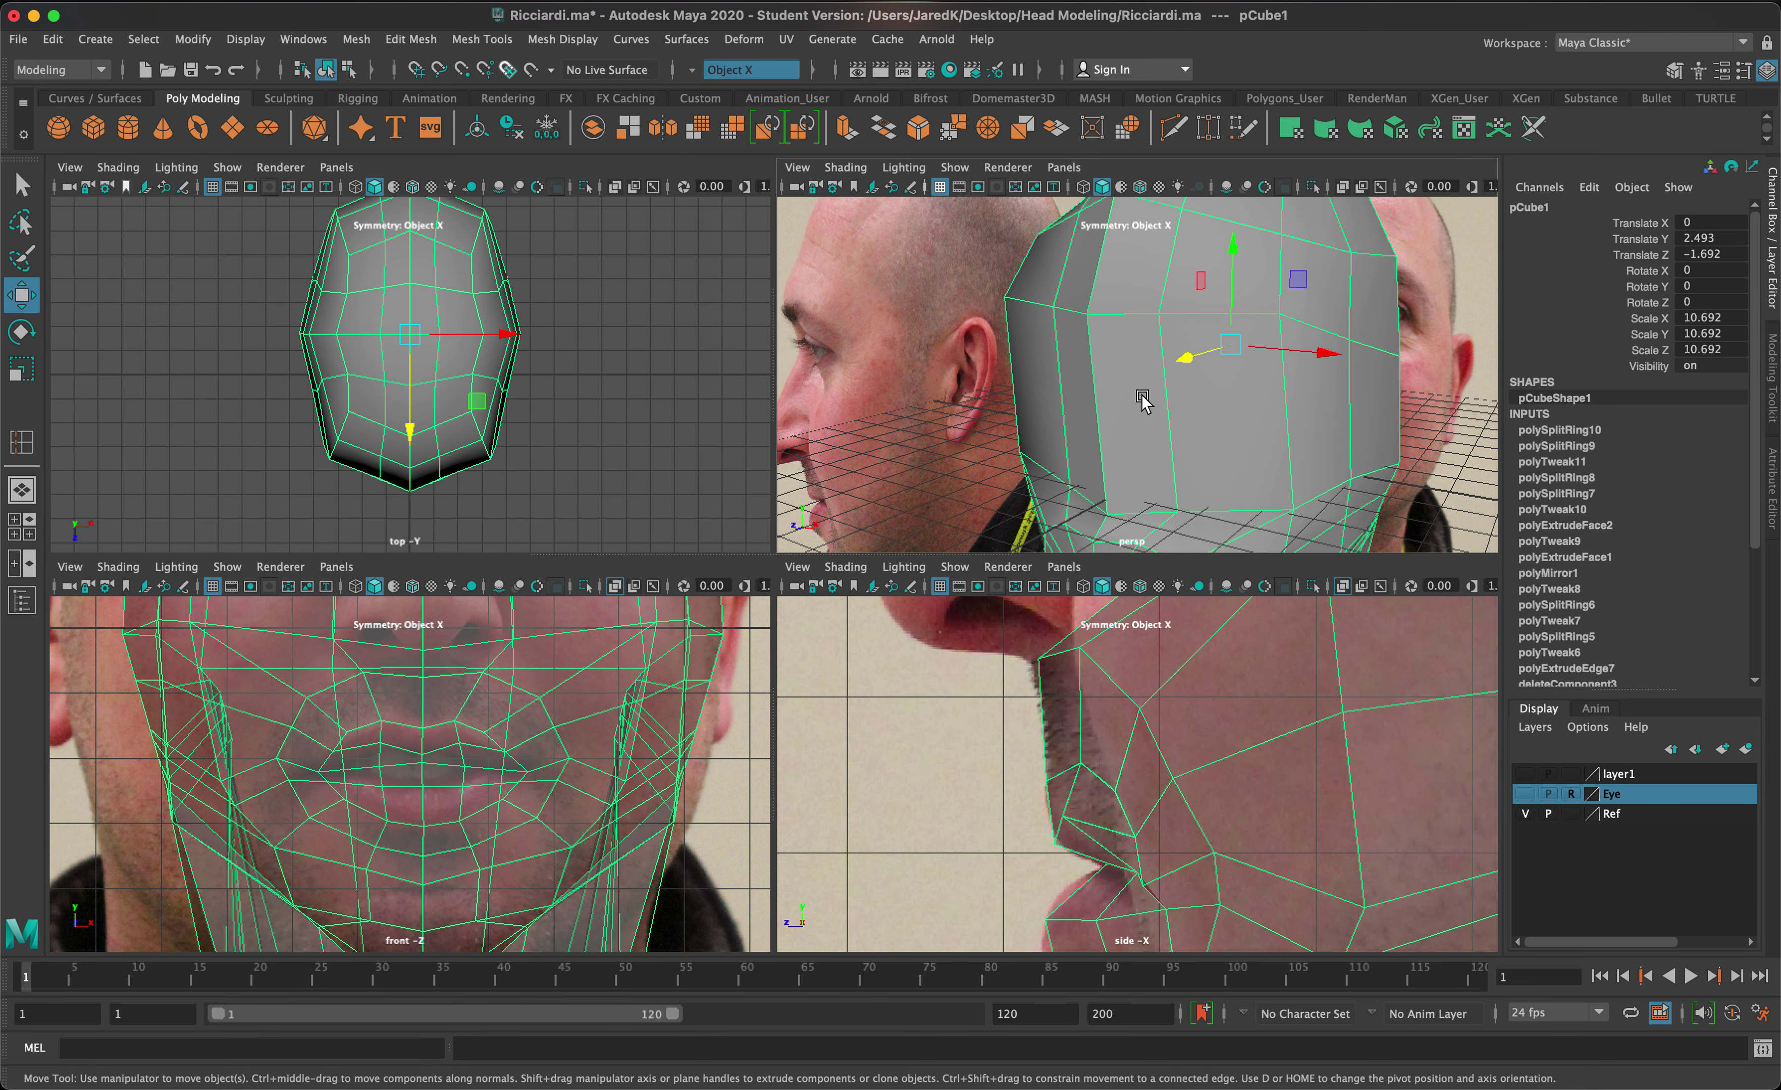
{"action": "mouse_move", "coordinate": [1143, 401]}
{"action": "left_mouse_down", "text": "alt"}
{"action": "mouse_move", "coordinate": [1200, 413]}
{"action": "mouse_move", "coordinate": [1122, 399]}
{"action": "left_mouse_up", "text": "alt"}
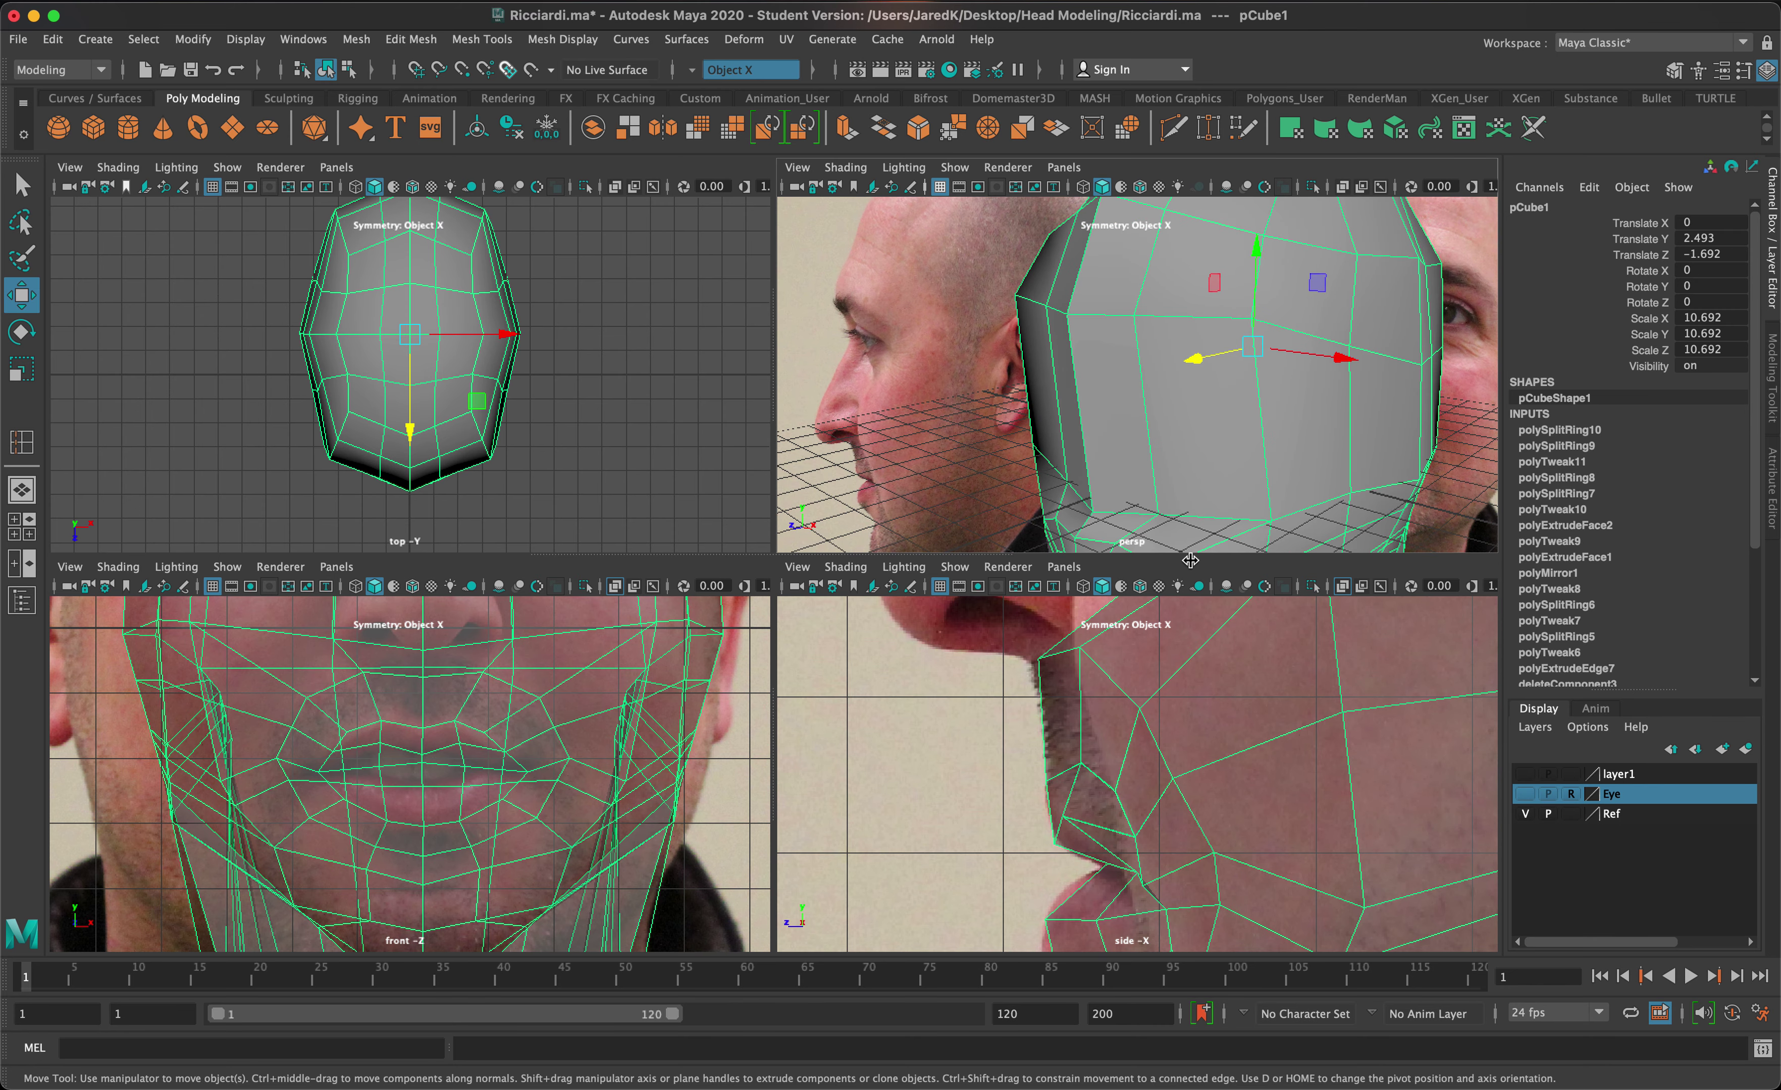
{"action": "right_click_drag", "start_coordinate": [736, 750], "coordinate": [696, 792], "text": "alt"}
{"action": "middle_click_drag", "start_coordinate": [696, 791], "coordinate": [714, 831], "text": "alt"}
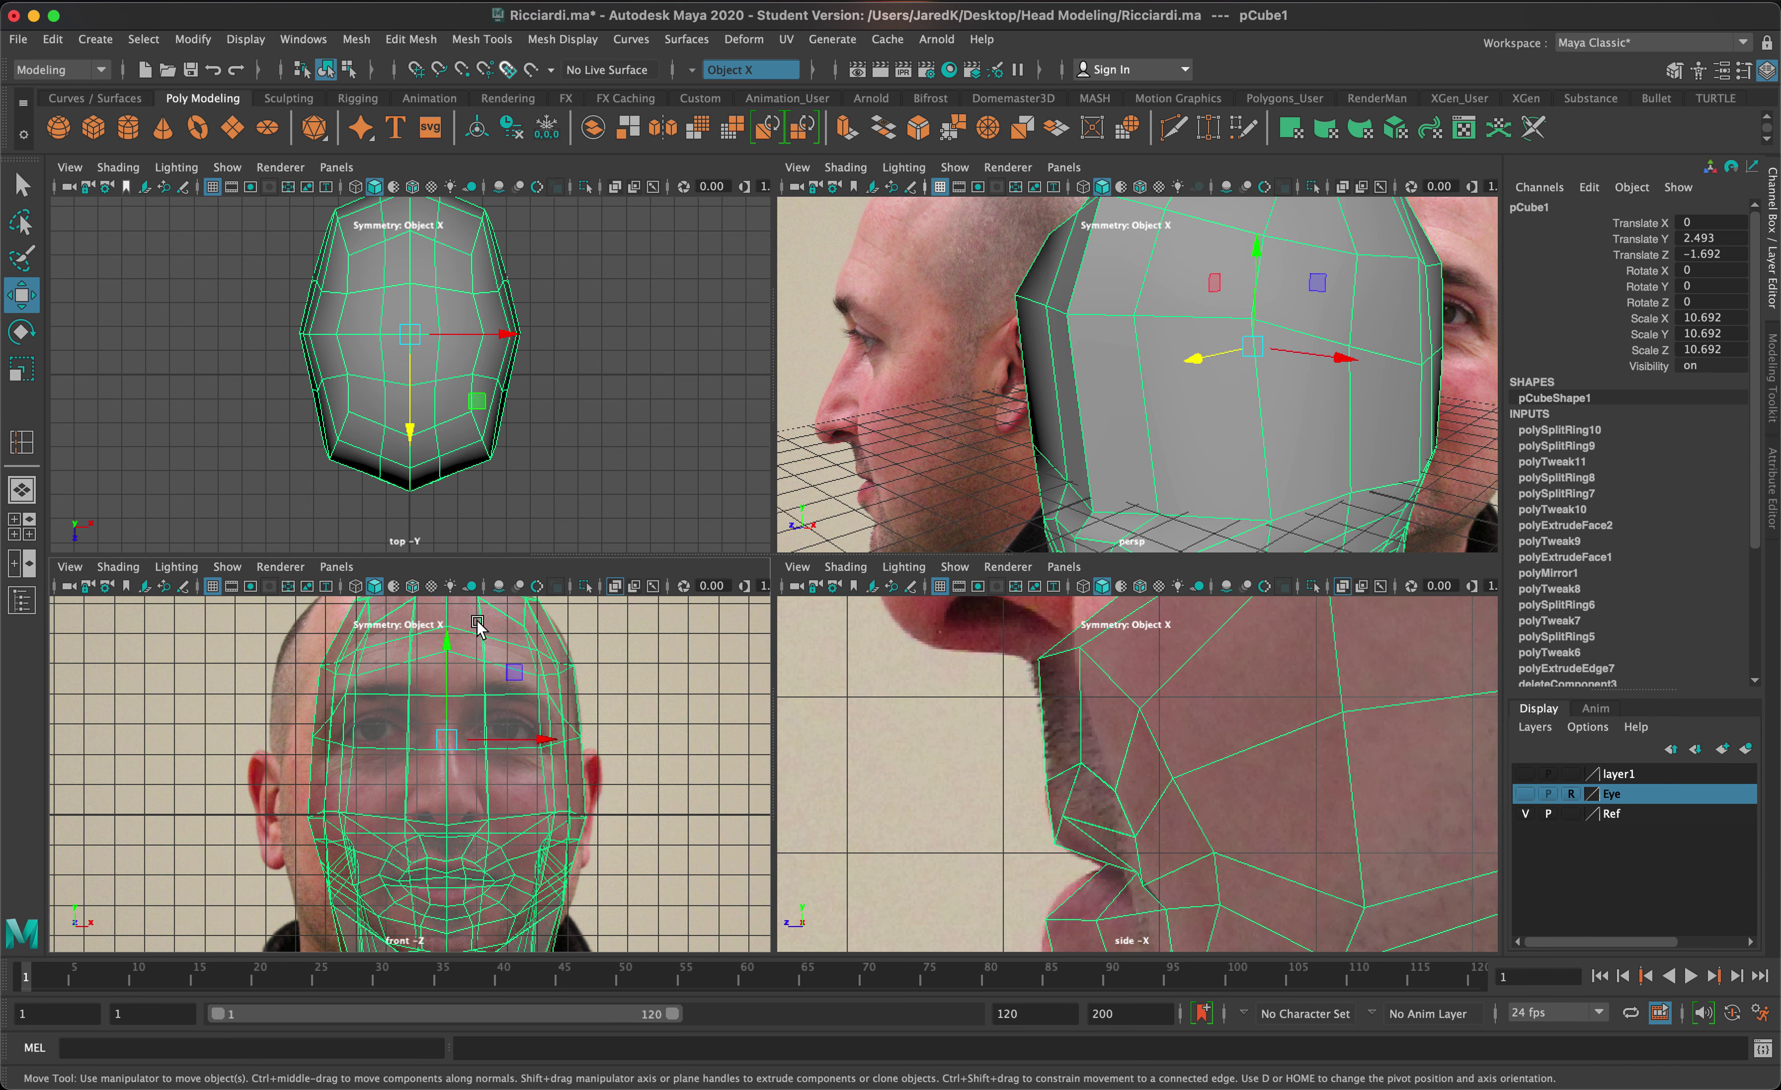
{"action": "left_click", "coordinate": [1526, 775]}
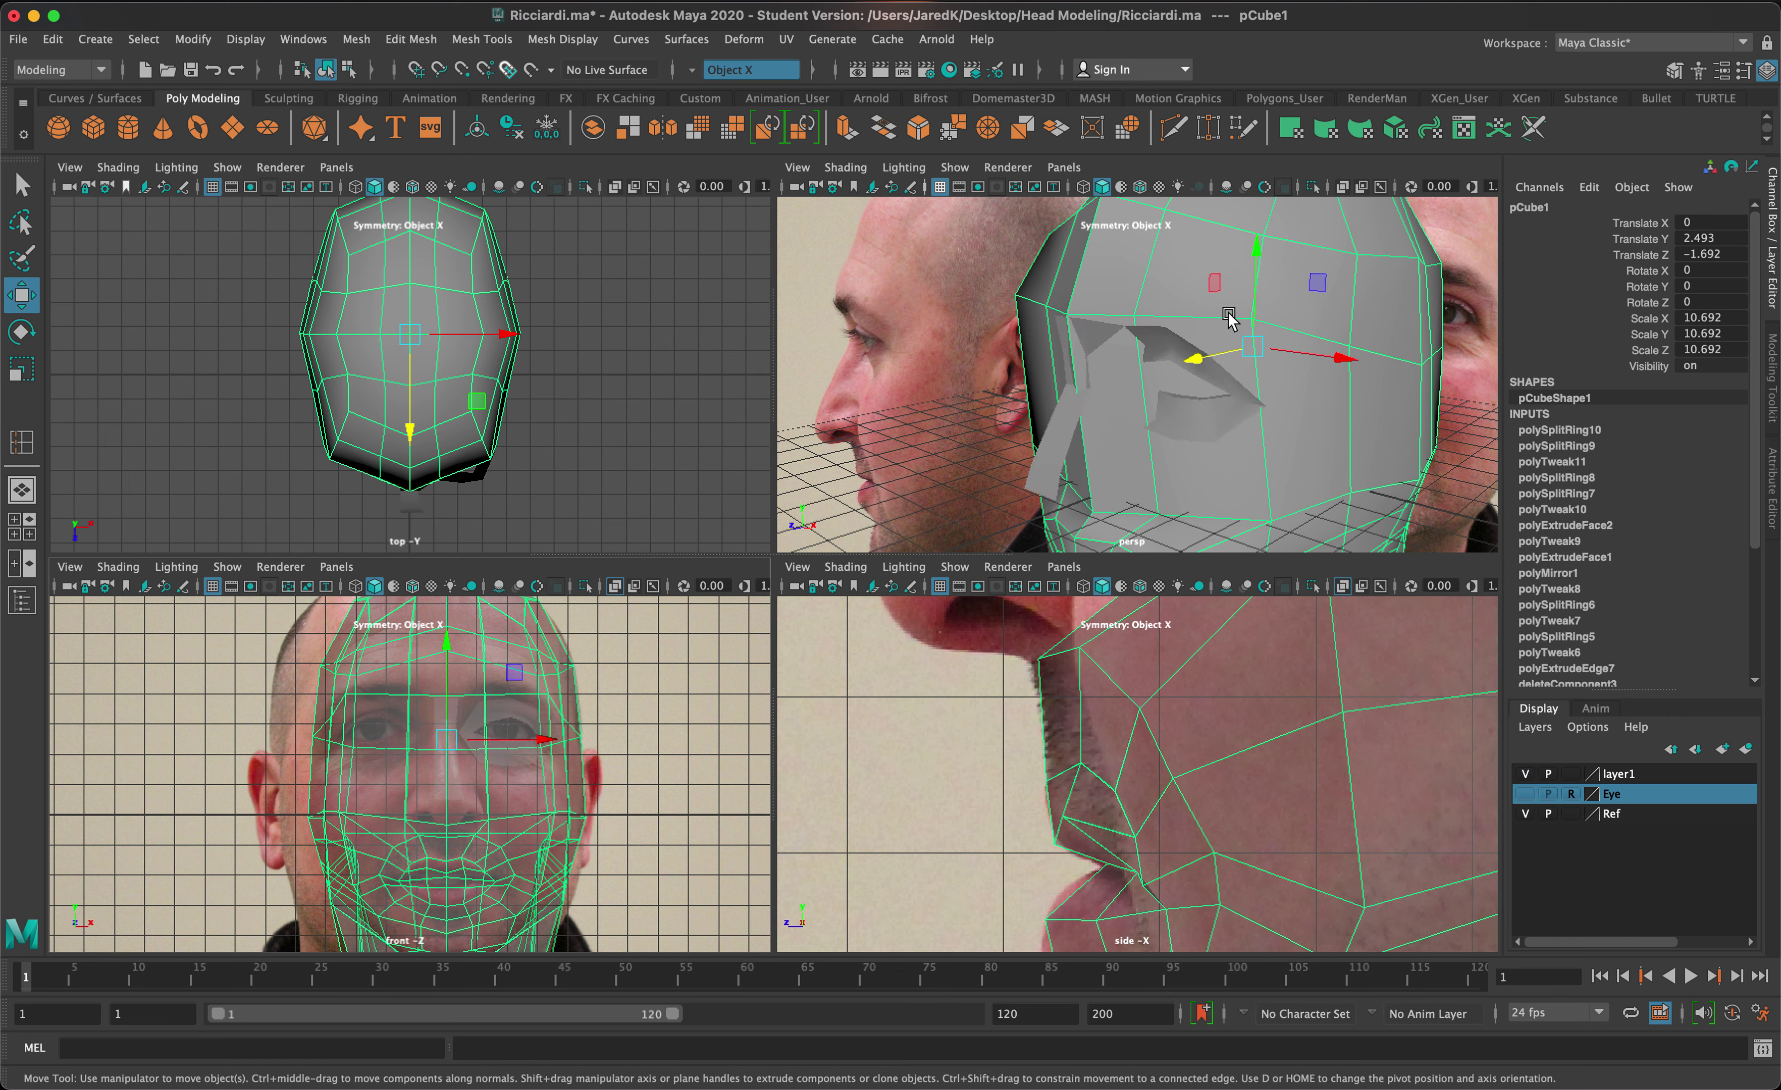
{"action": "left_click_drag", "start_coordinate": [1211, 337], "coordinate": [1285, 323], "text": "alt"}
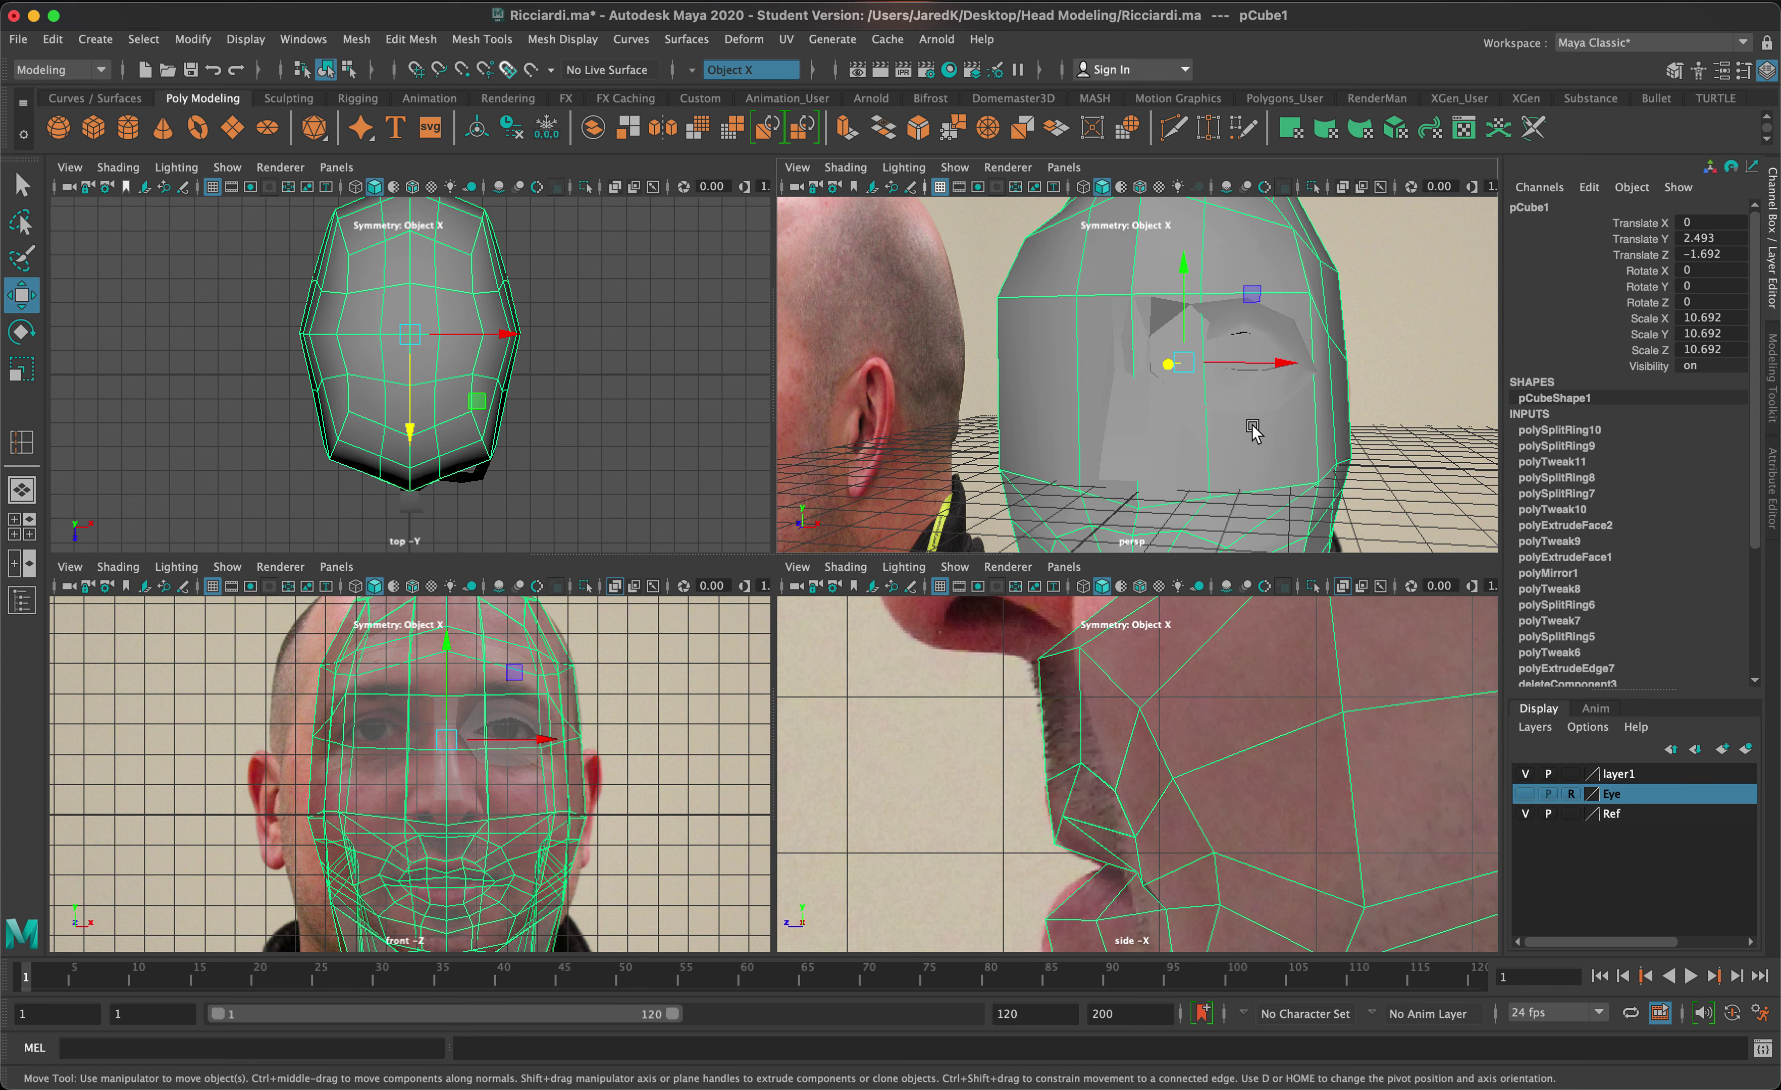
{"action": "left_click_drag", "start_coordinate": [1252, 427], "coordinate": [1163, 439], "text": "alt"}
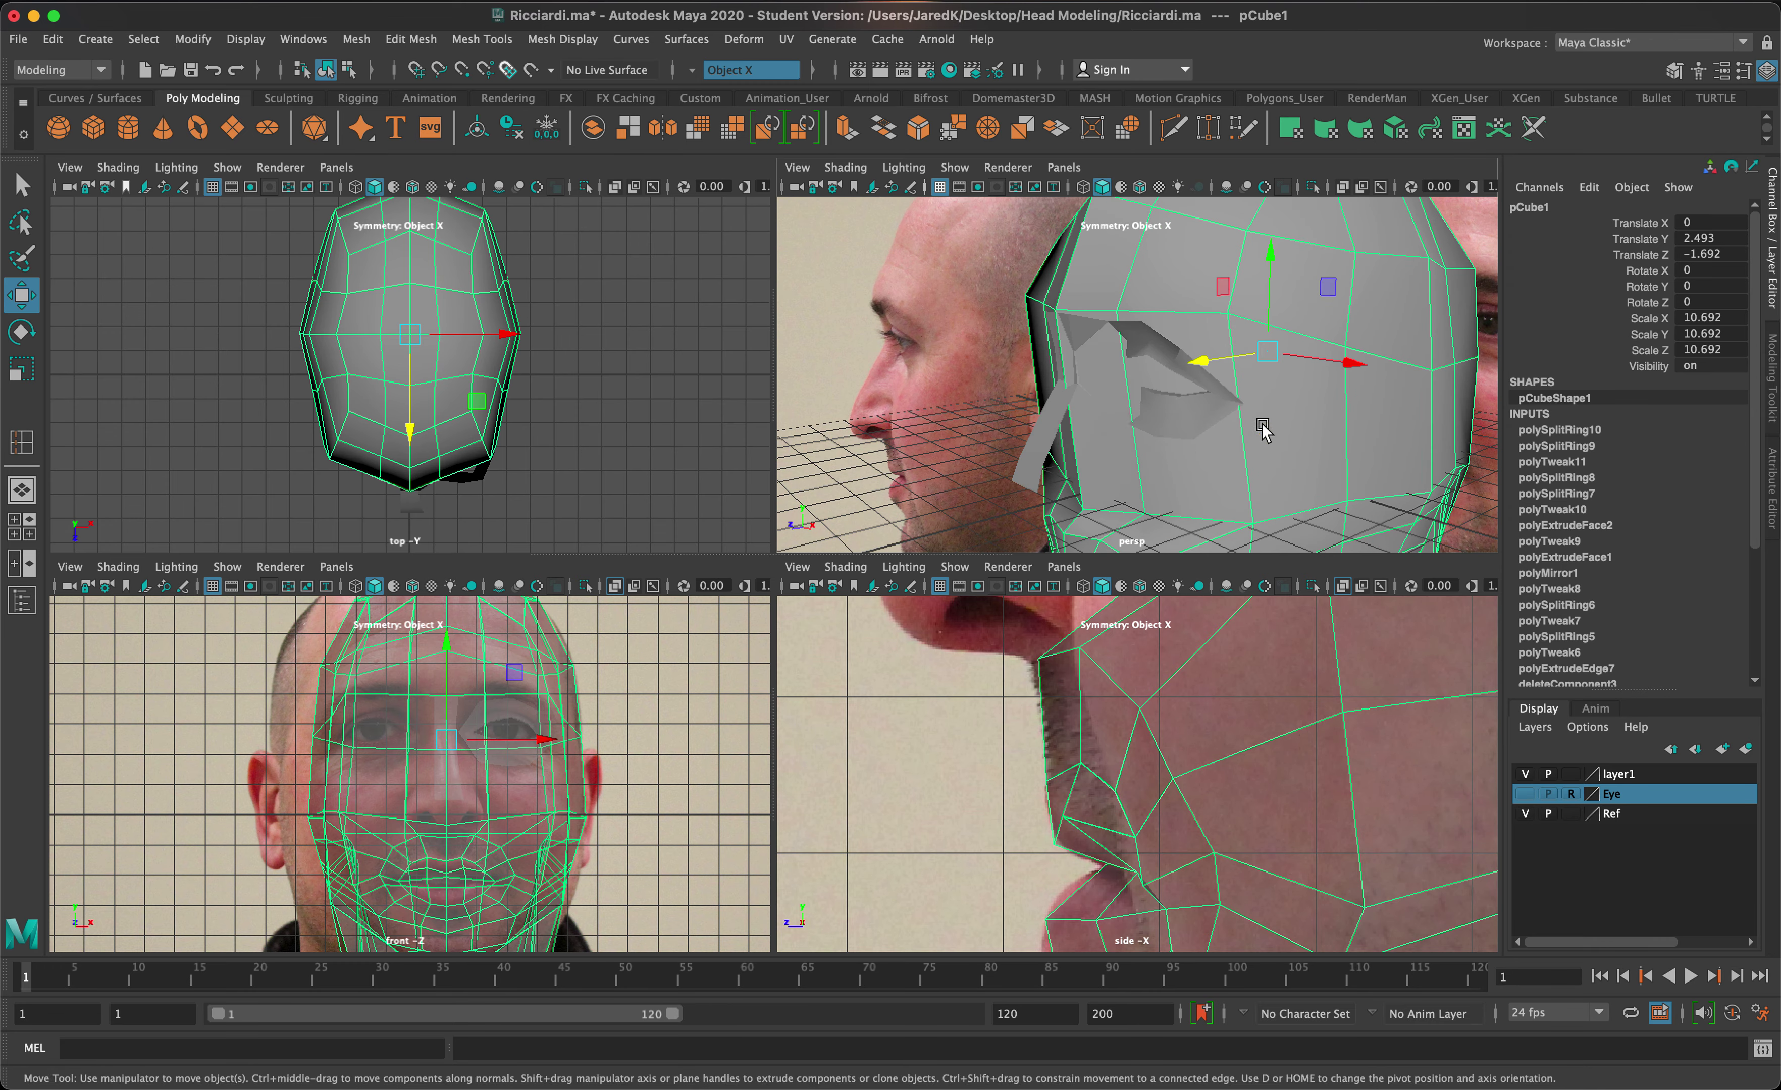
{"action": "left_click", "coordinate": [1526, 775]}
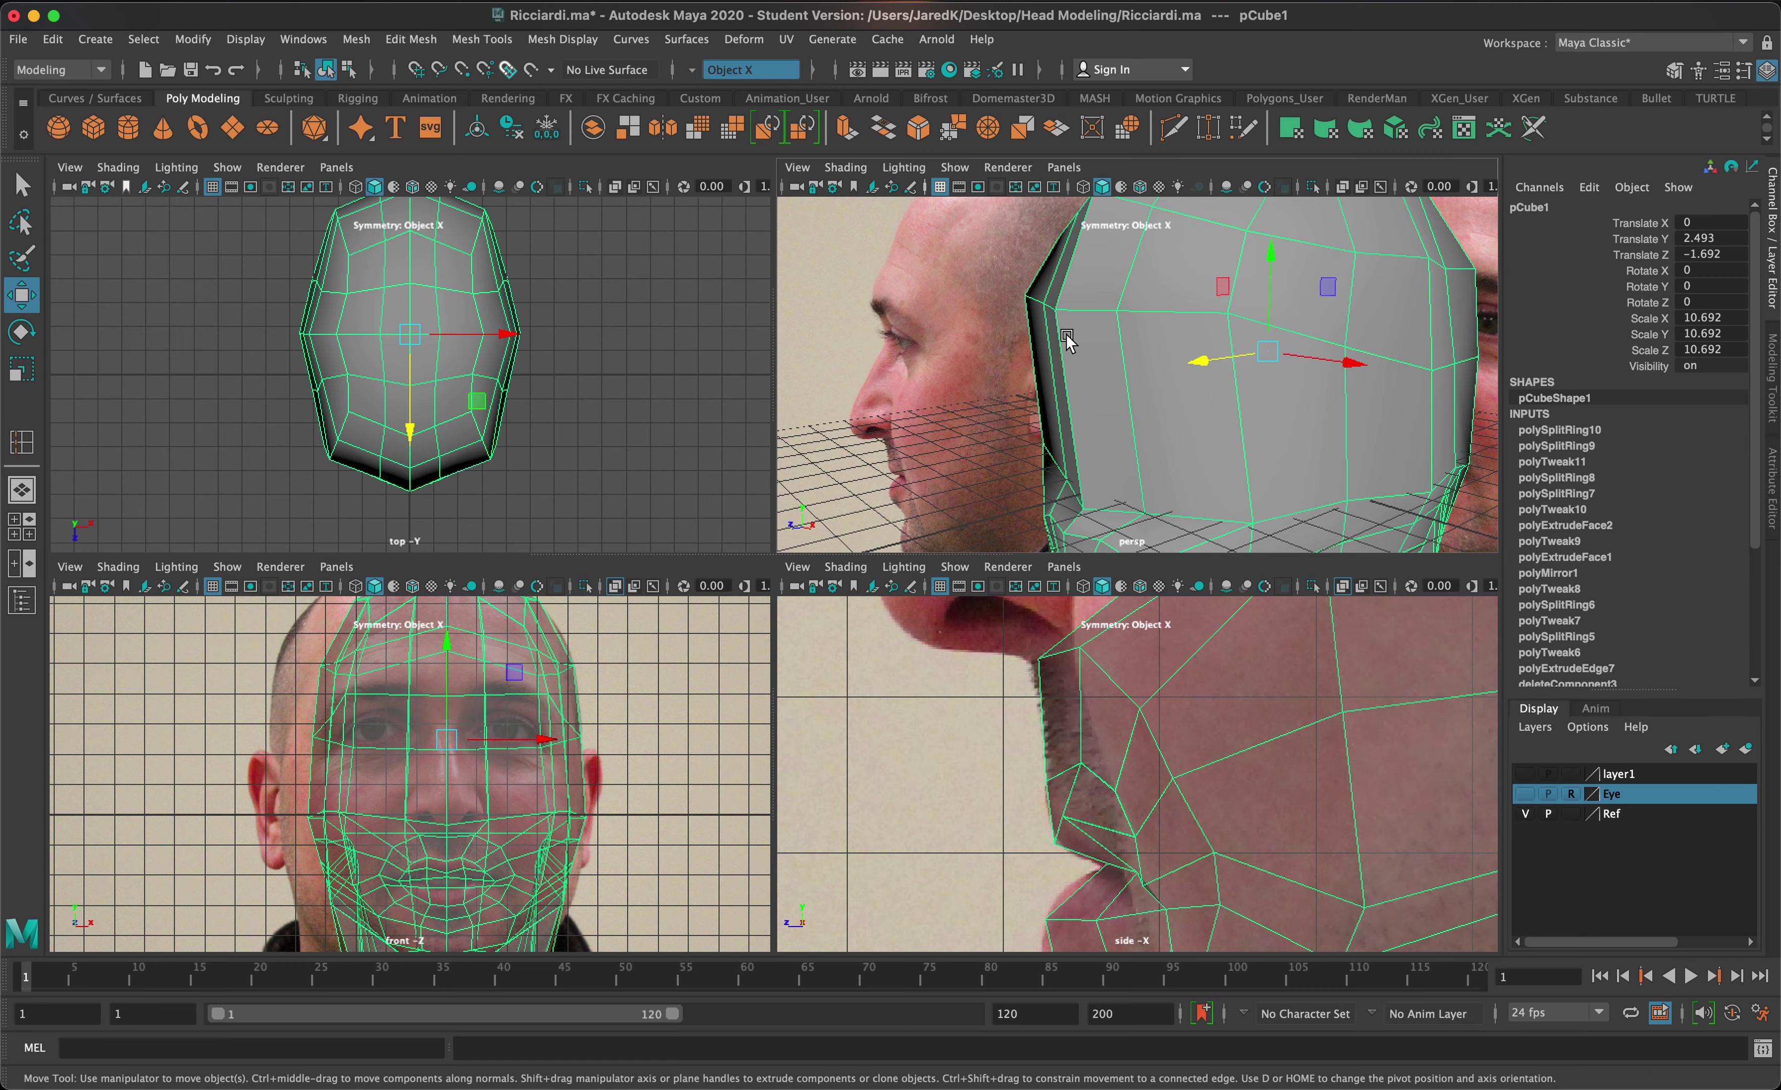
- Delete the four faces across the front of the head mesh in the eye and nose region
{"action": "key", "text": "space"}
{"action": "mouse_move", "coordinate": [1089, 358]}
{"action": "left_mouse_down", "text": "alt"}
{"action": "mouse_move", "coordinate": [1050, 357]}
{"action": "mouse_move", "coordinate": [1108, 380]}
{"action": "left_mouse_up", "text": "alt"}
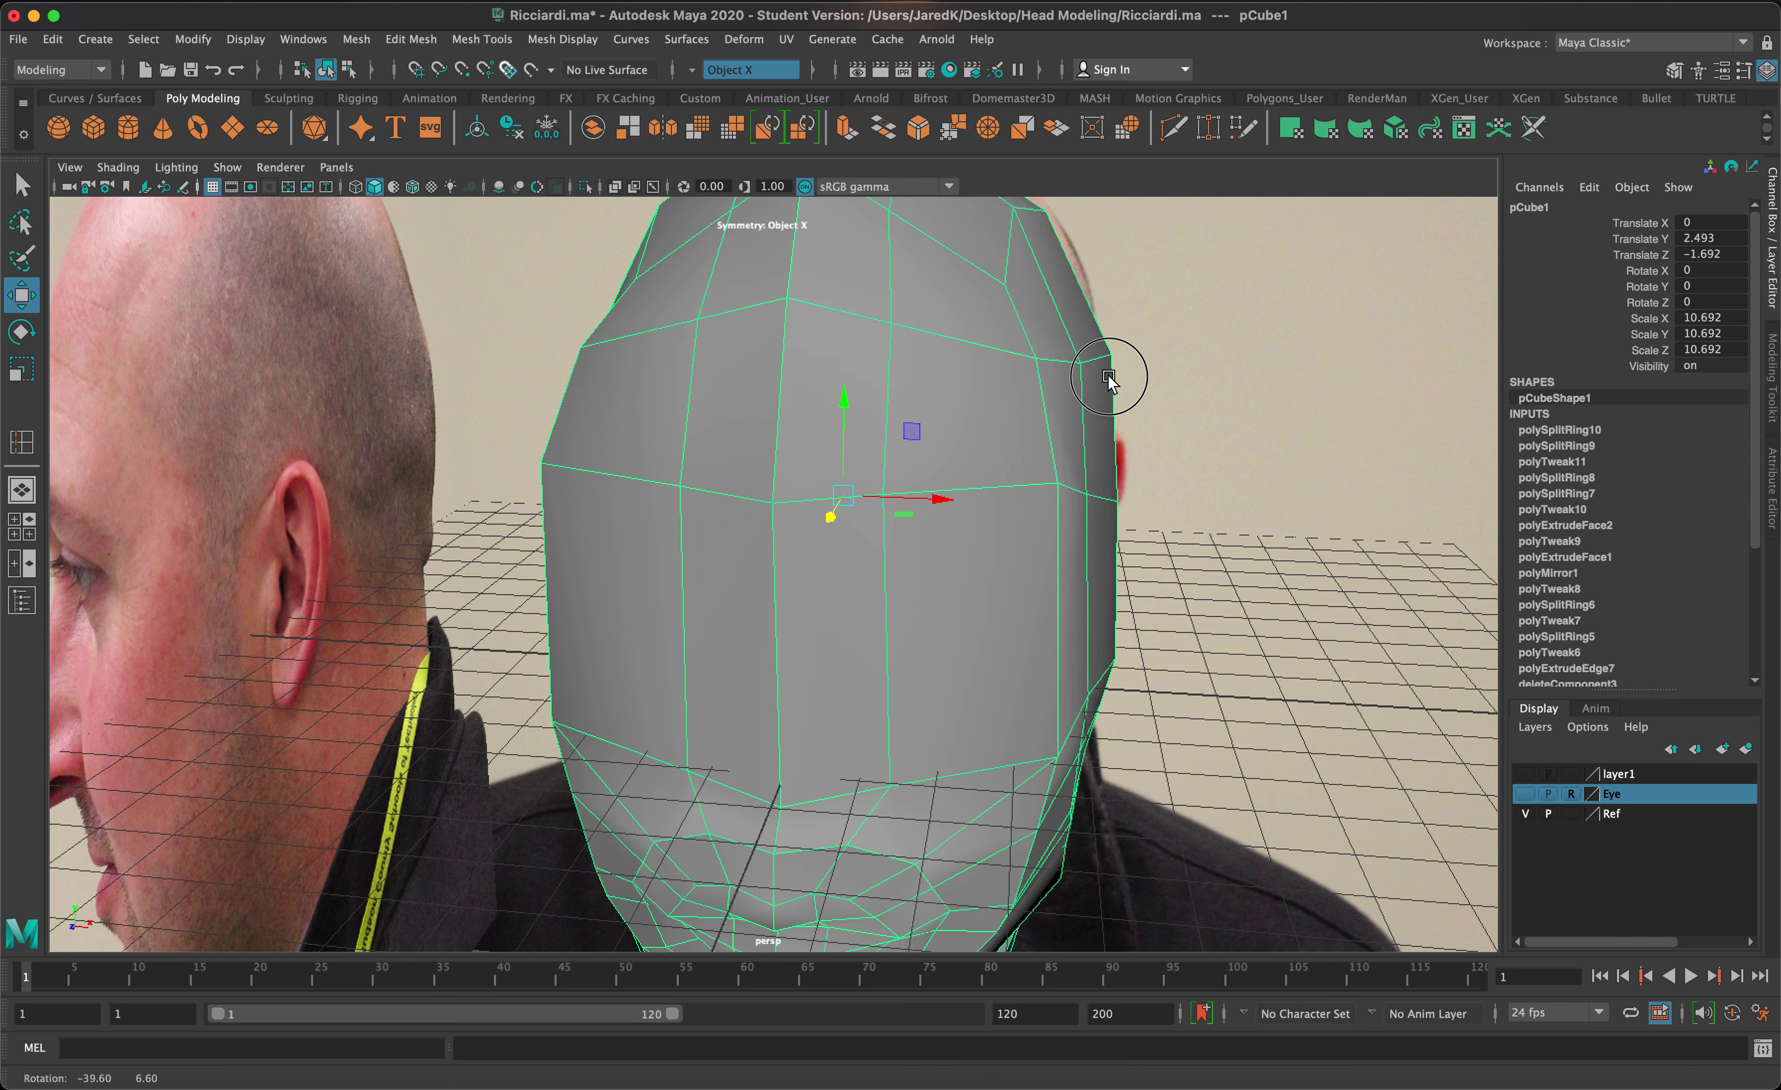
{"action": "right_click_drag", "start_coordinate": [923, 588], "coordinate": [926, 604]}
{"action": "left_click", "coordinate": [927, 608]}
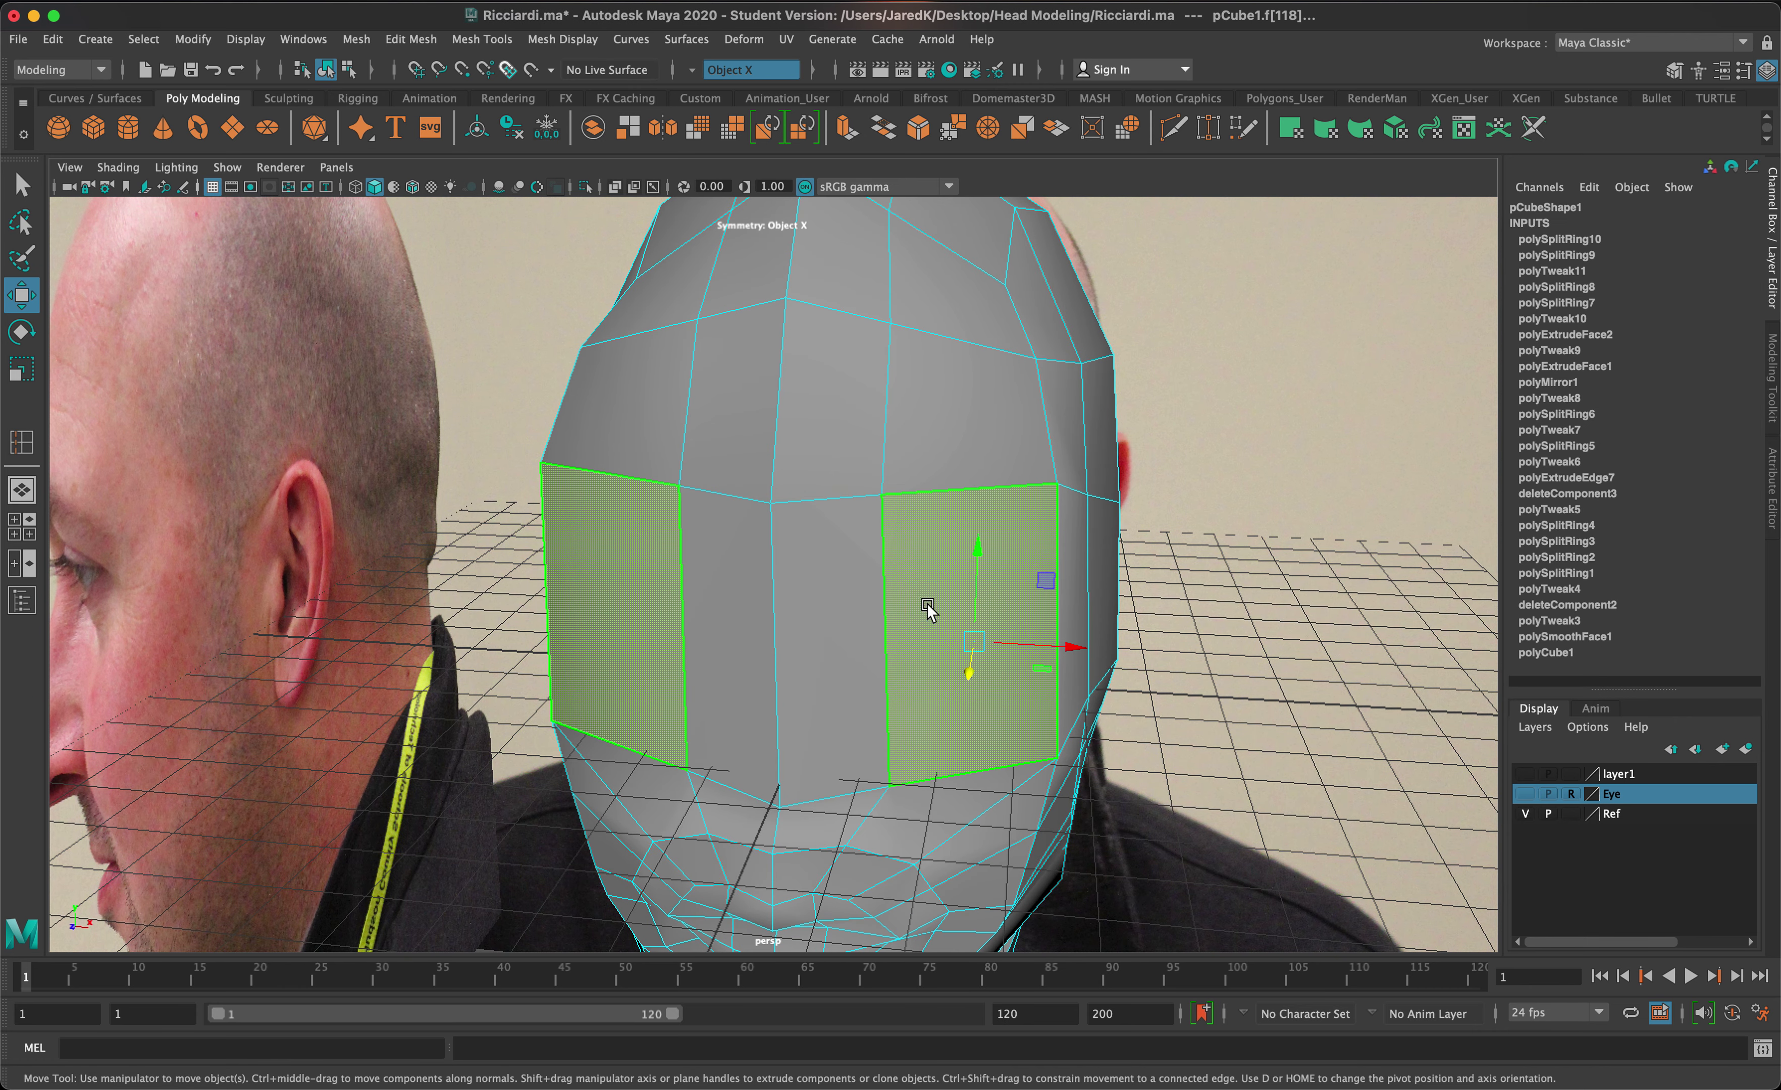
{"action": "left_click", "coordinate": [716, 599], "text": "shift"}
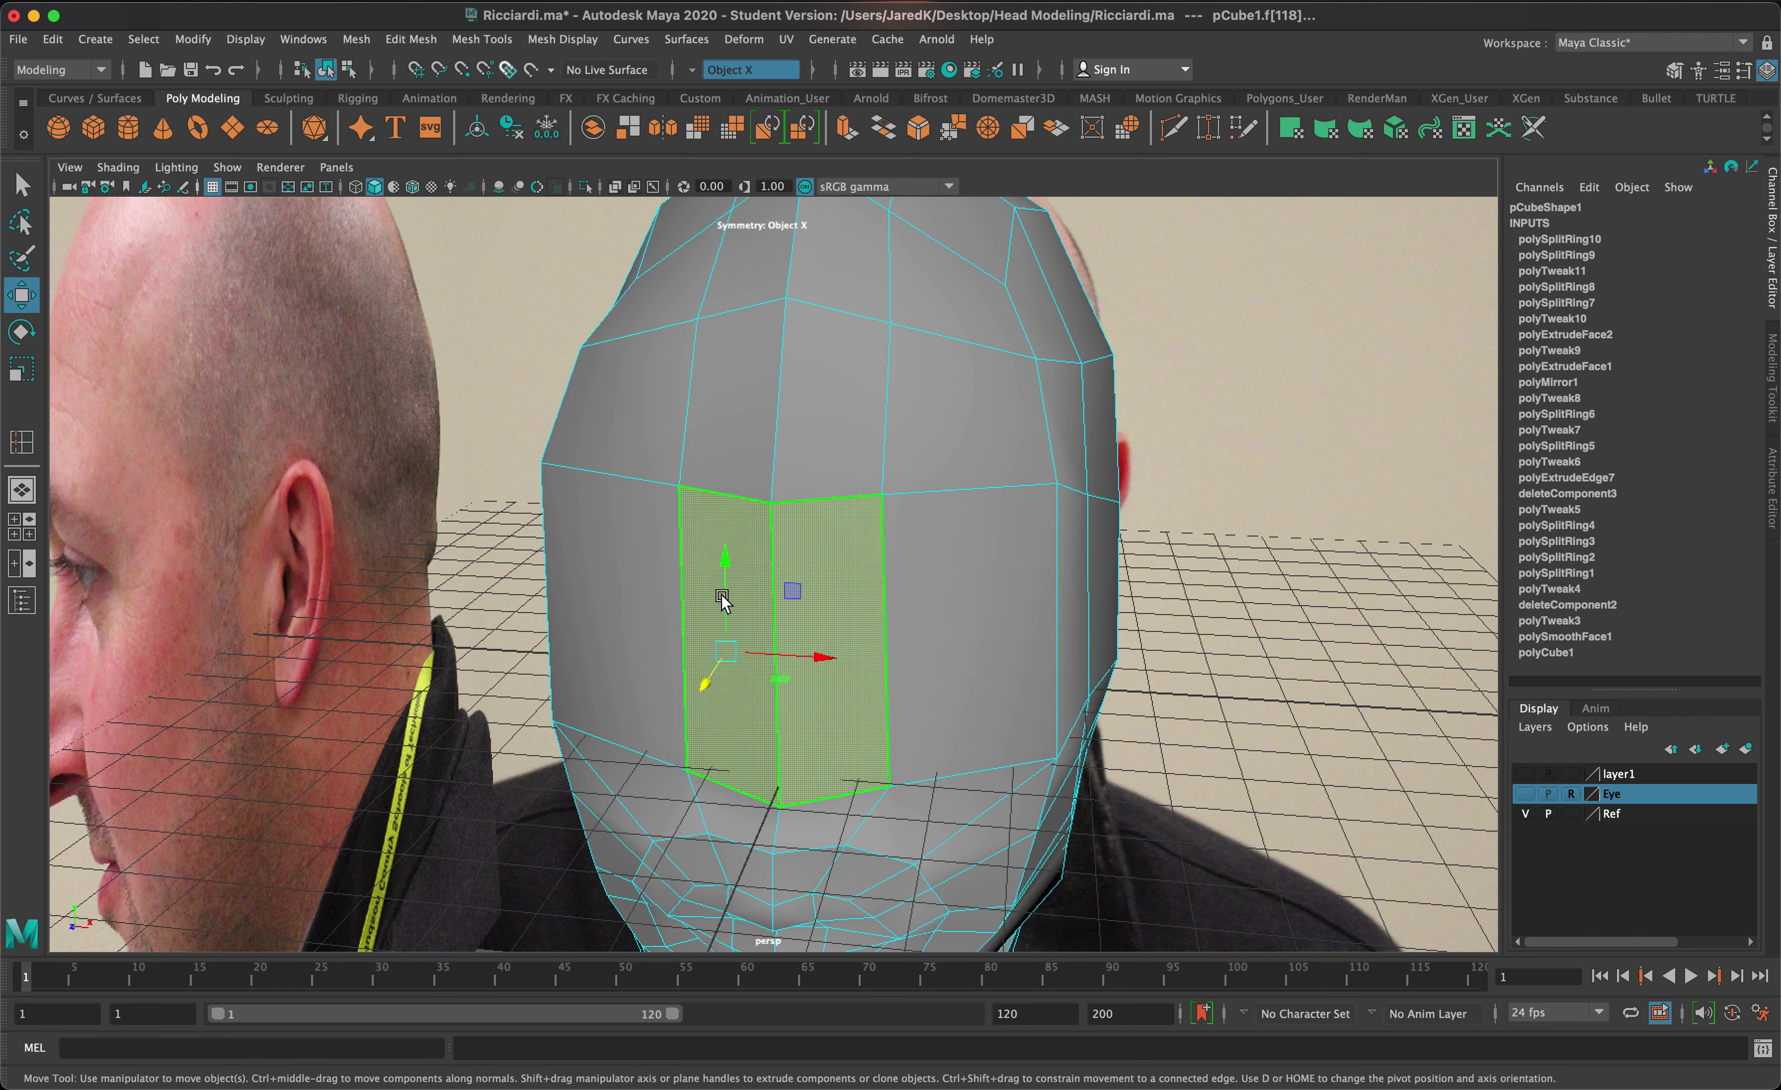
{"action": "key", "text": "Delete"}
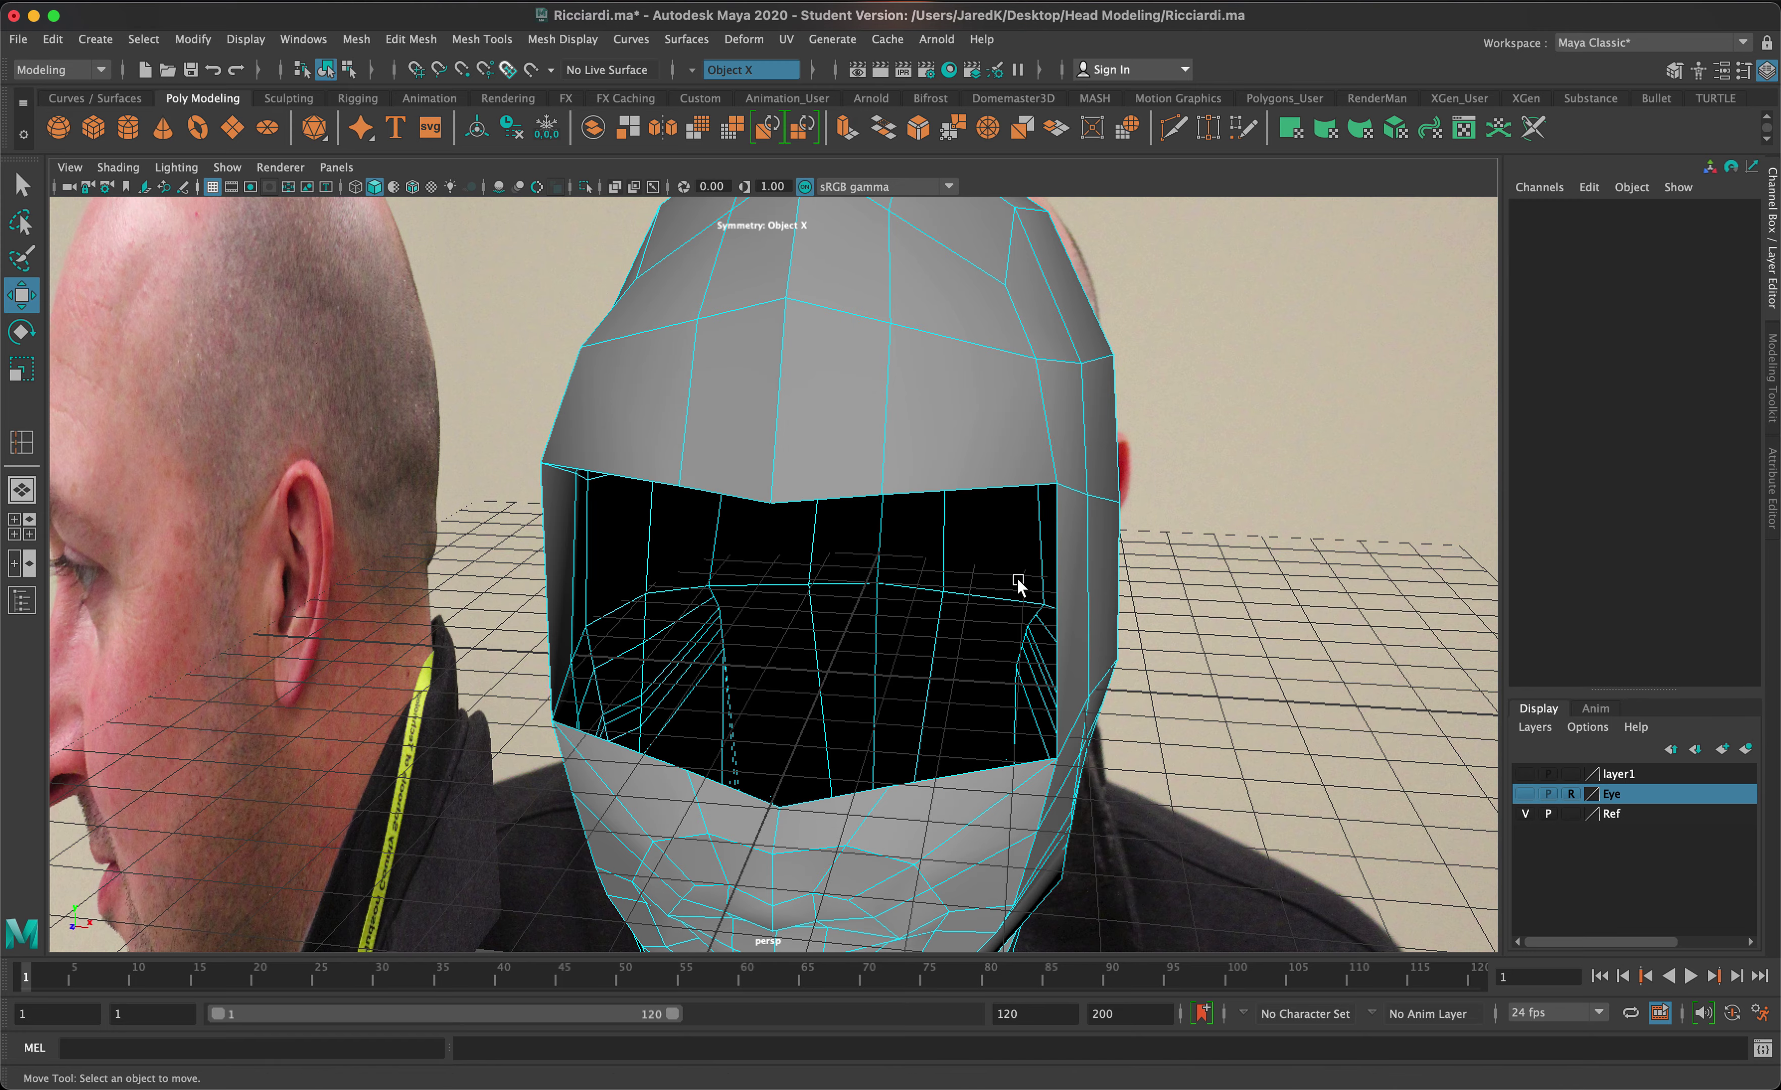
- Show layer1 and combine its eye and nose mesh with the head mesh into one object
{"action": "key", "text": "q"}
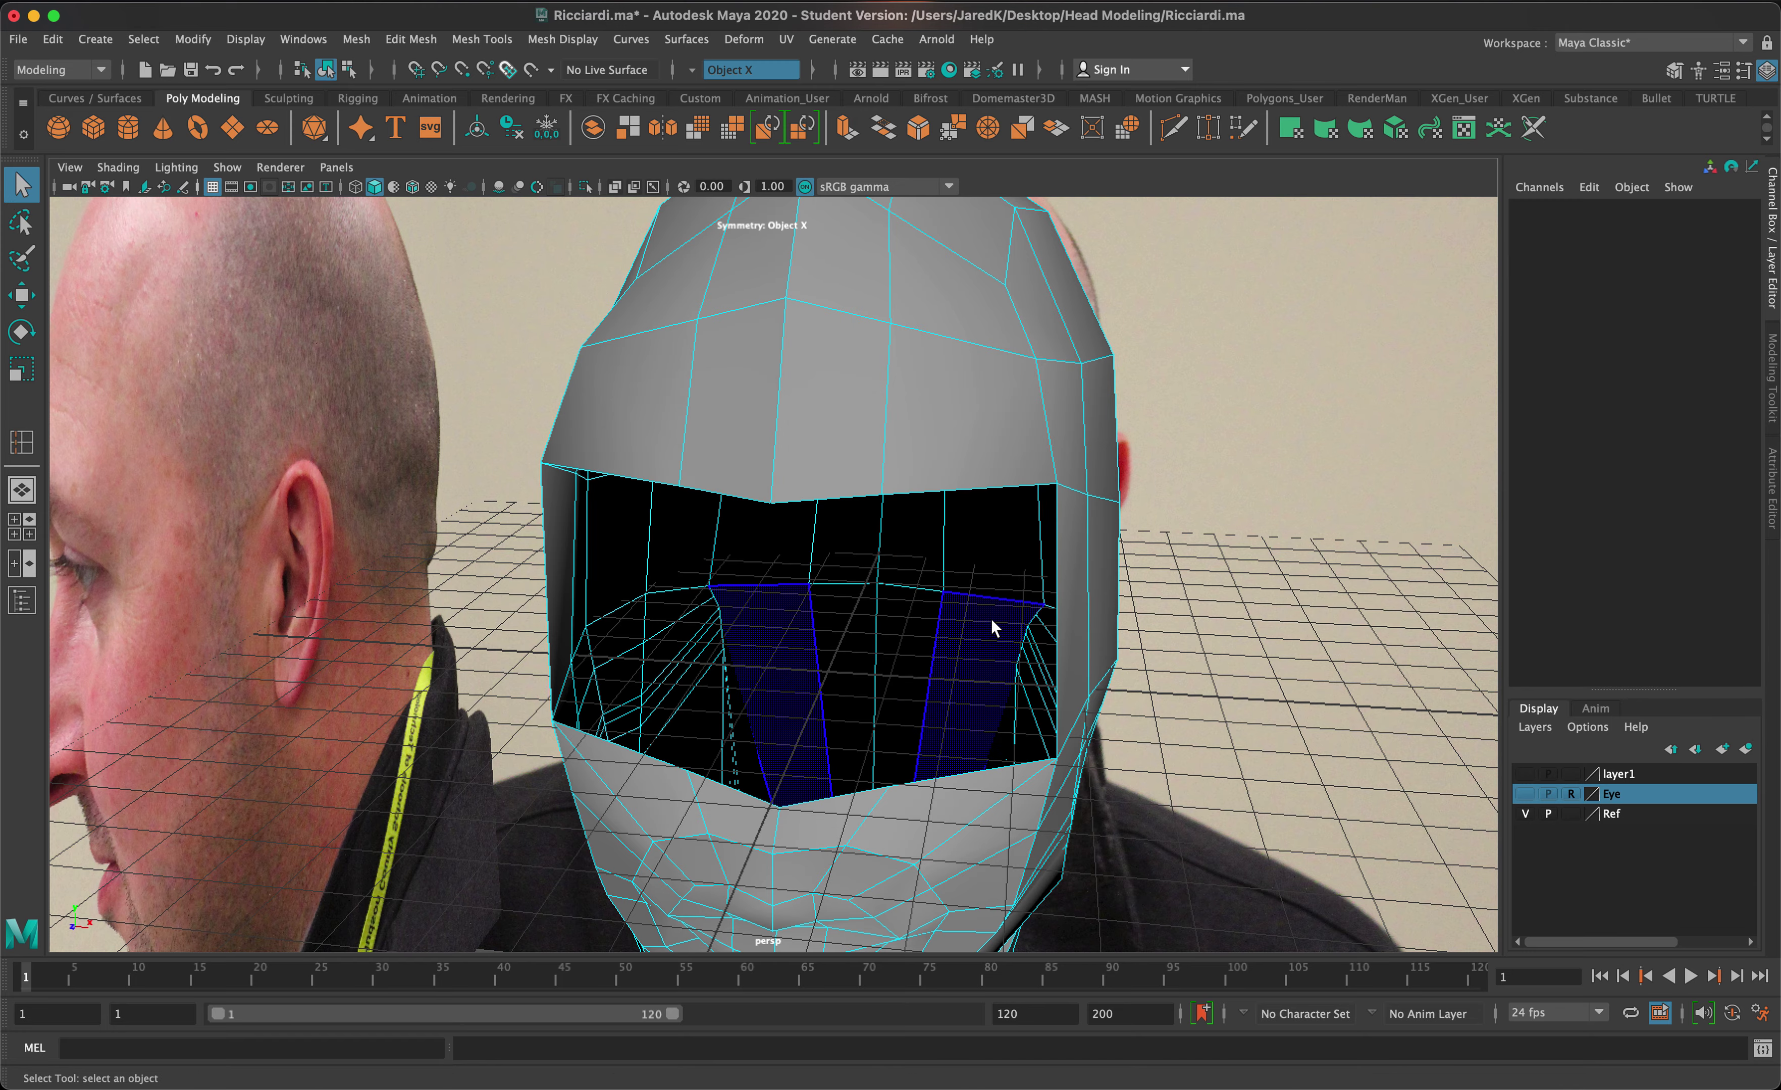
{"action": "mouse_move", "coordinate": [994, 624]}
{"action": "left_mouse_down", "text": "alt"}
{"action": "mouse_move", "coordinate": [957, 592]}
{"action": "mouse_move", "coordinate": [879, 604]}
{"action": "mouse_move", "coordinate": [993, 602]}
{"action": "left_mouse_up", "text": "alt"}
{"action": "left_click", "coordinate": [1526, 776]}
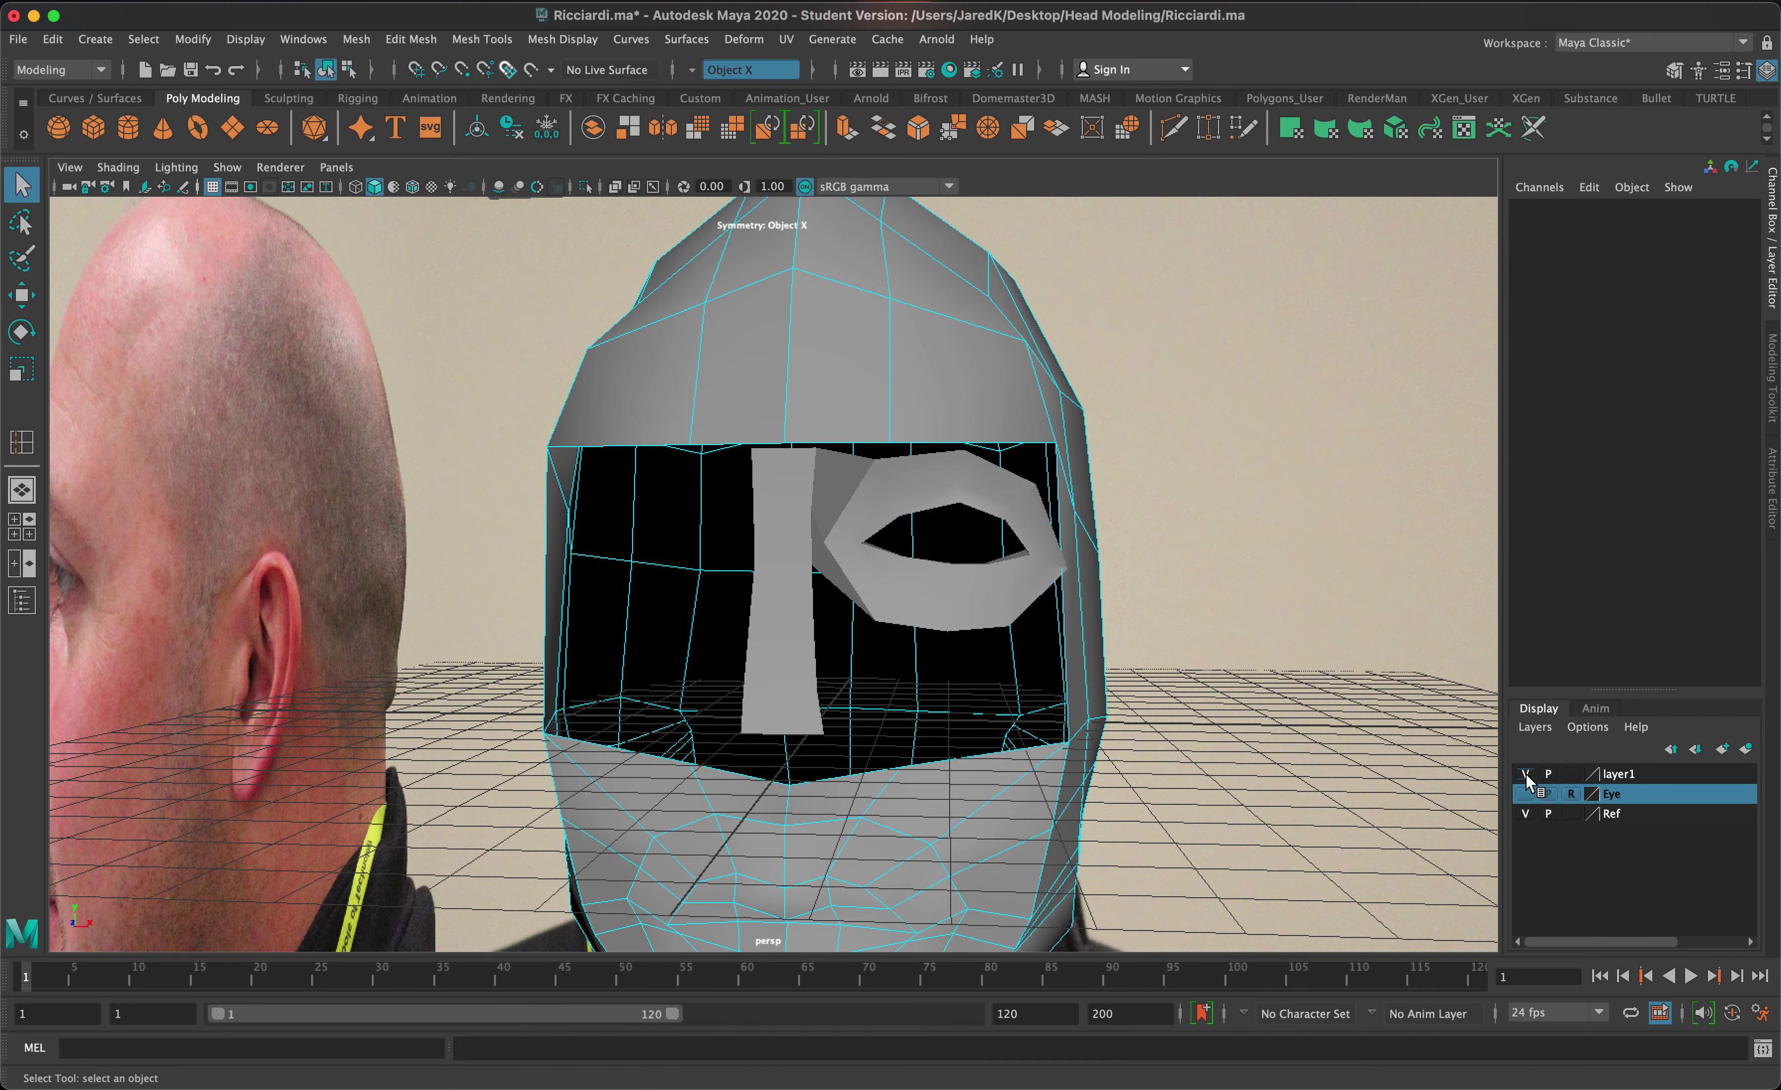
{"action": "left_click_drag", "start_coordinate": [1064, 729], "coordinate": [877, 615], "text": "alt"}
{"action": "left_click", "coordinate": [805, 518]}
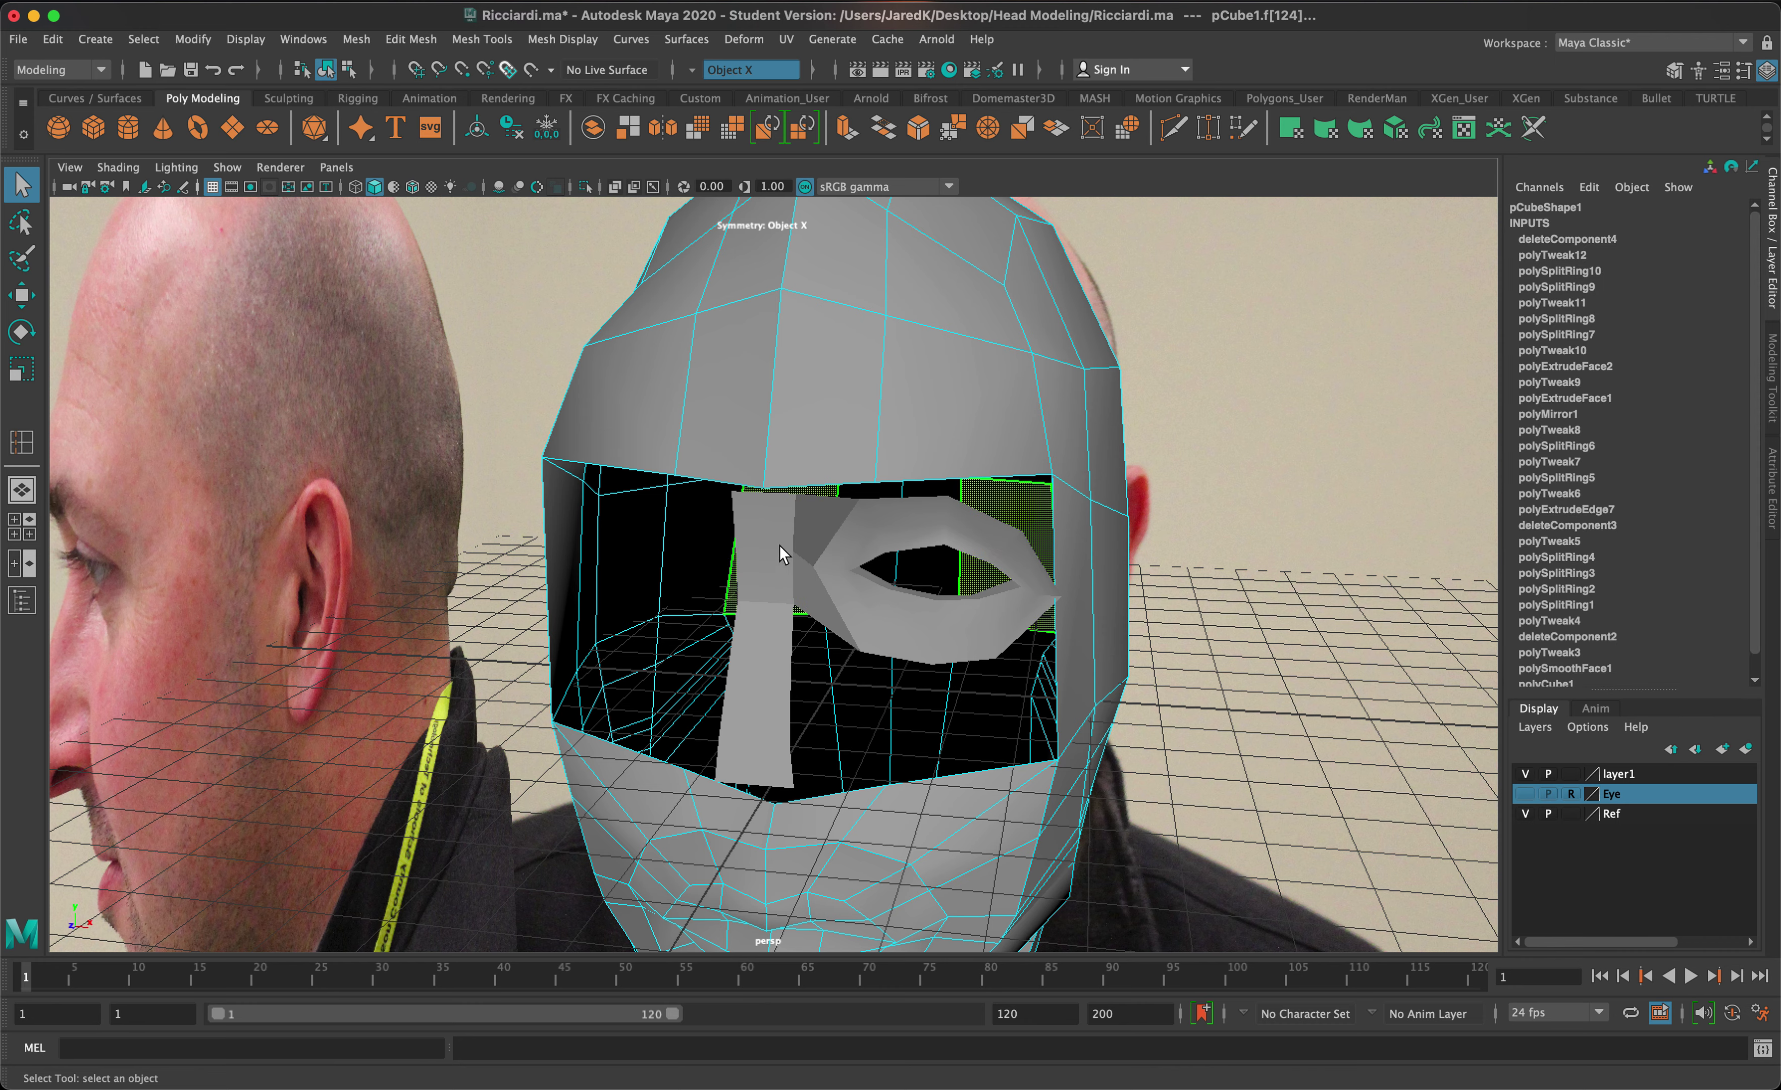
{"action": "left_click", "coordinate": [885, 258]}
{"action": "right_click_drag", "start_coordinate": [885, 258], "coordinate": [1086, 501]}
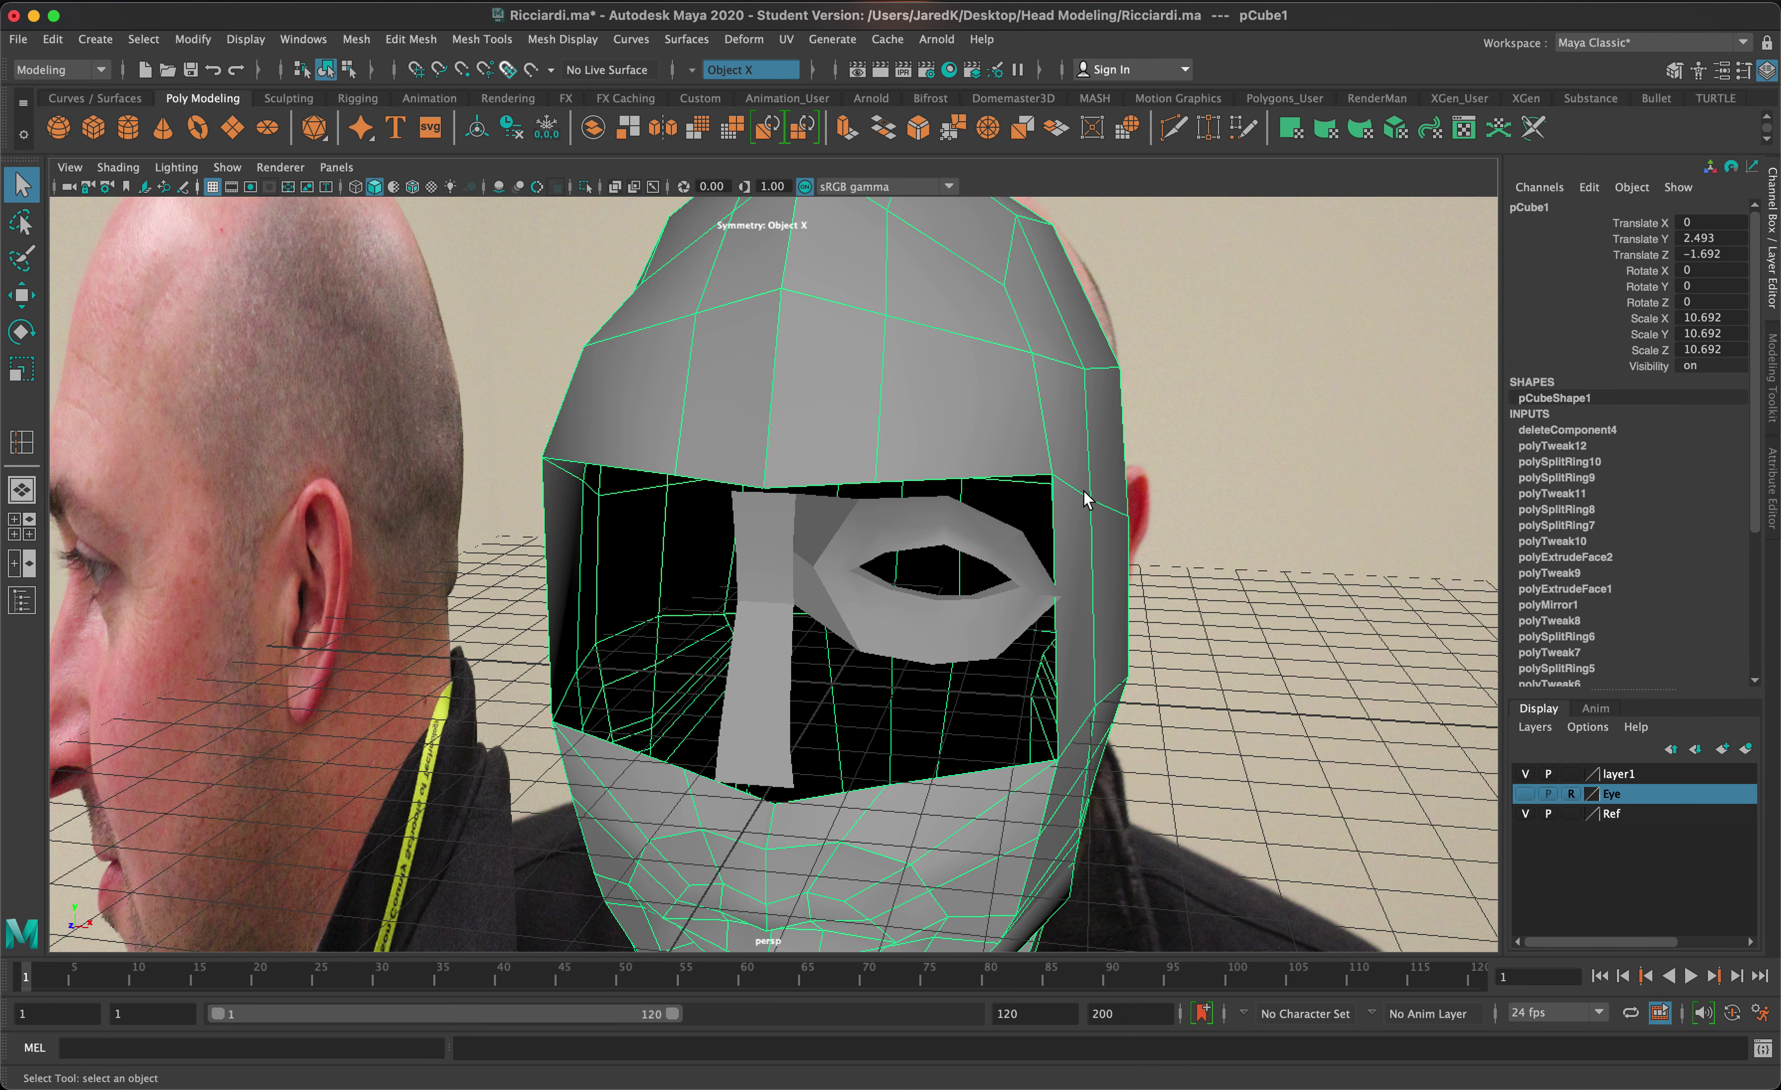
{"action": "left_click", "coordinate": [1031, 552], "text": "shift"}
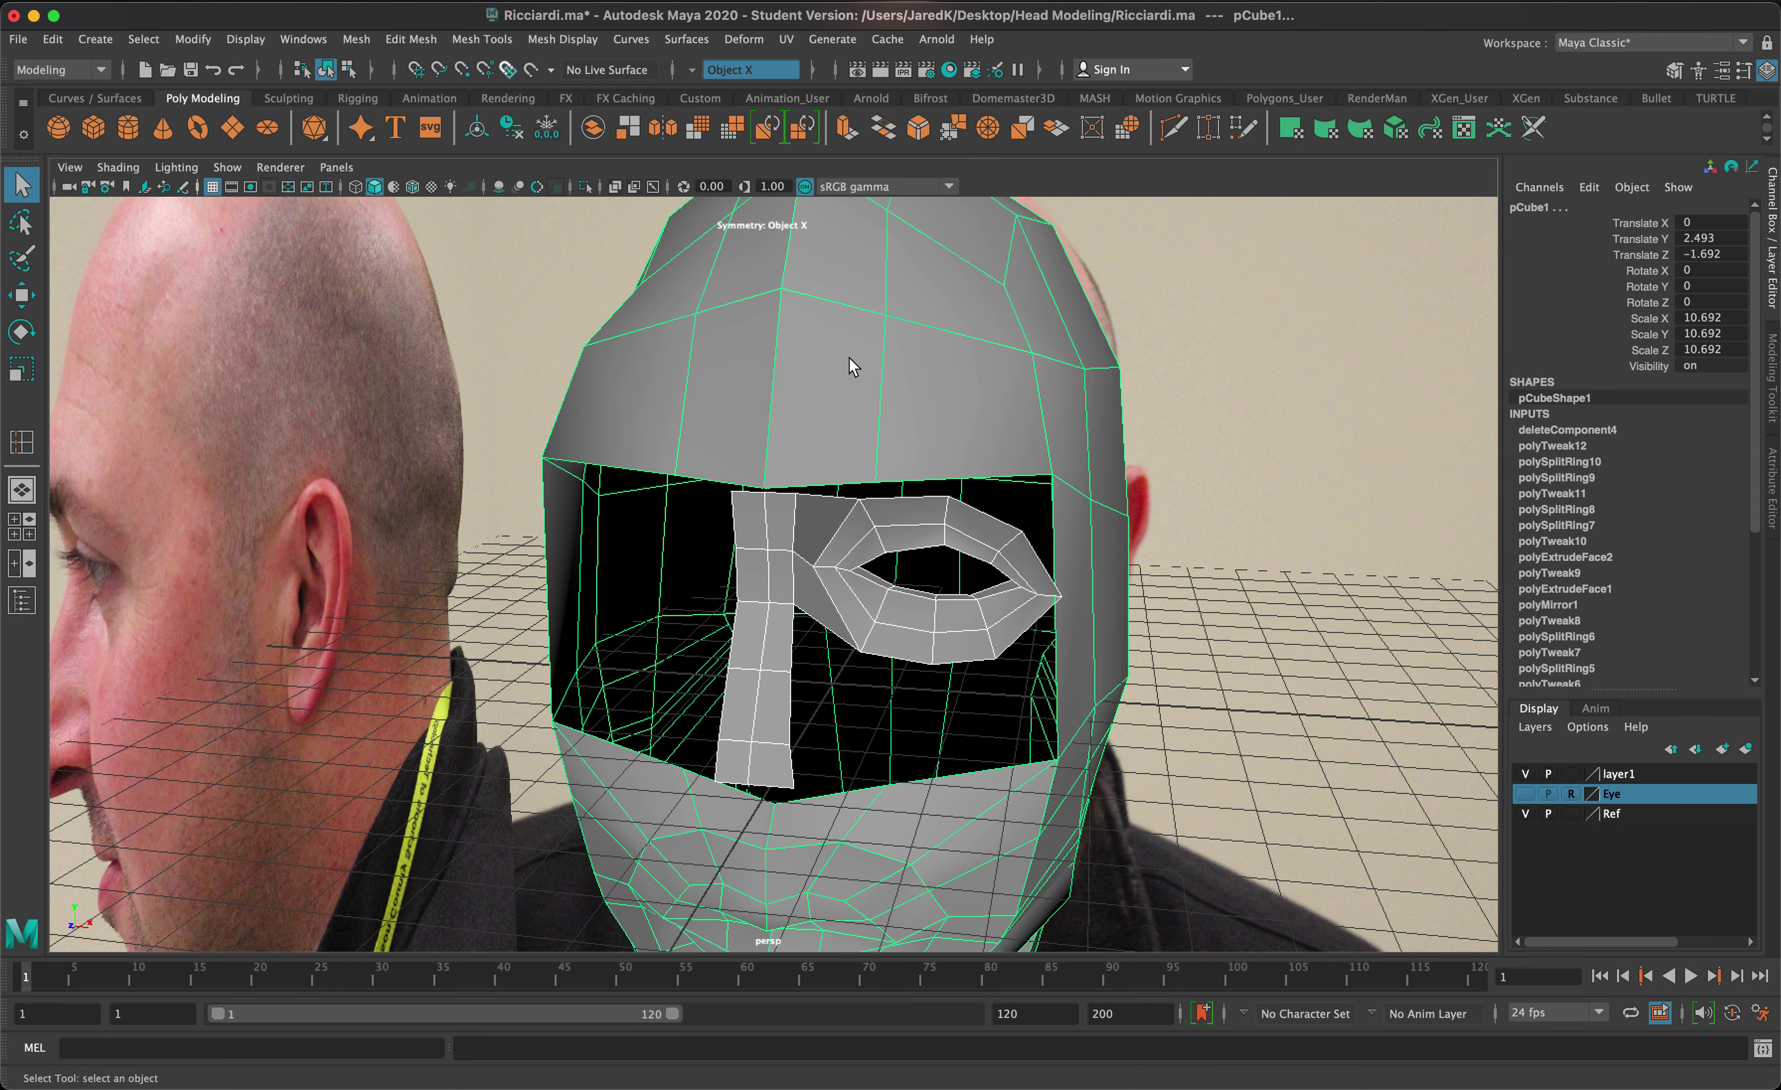
{"action": "left_click", "coordinate": [356, 40]}
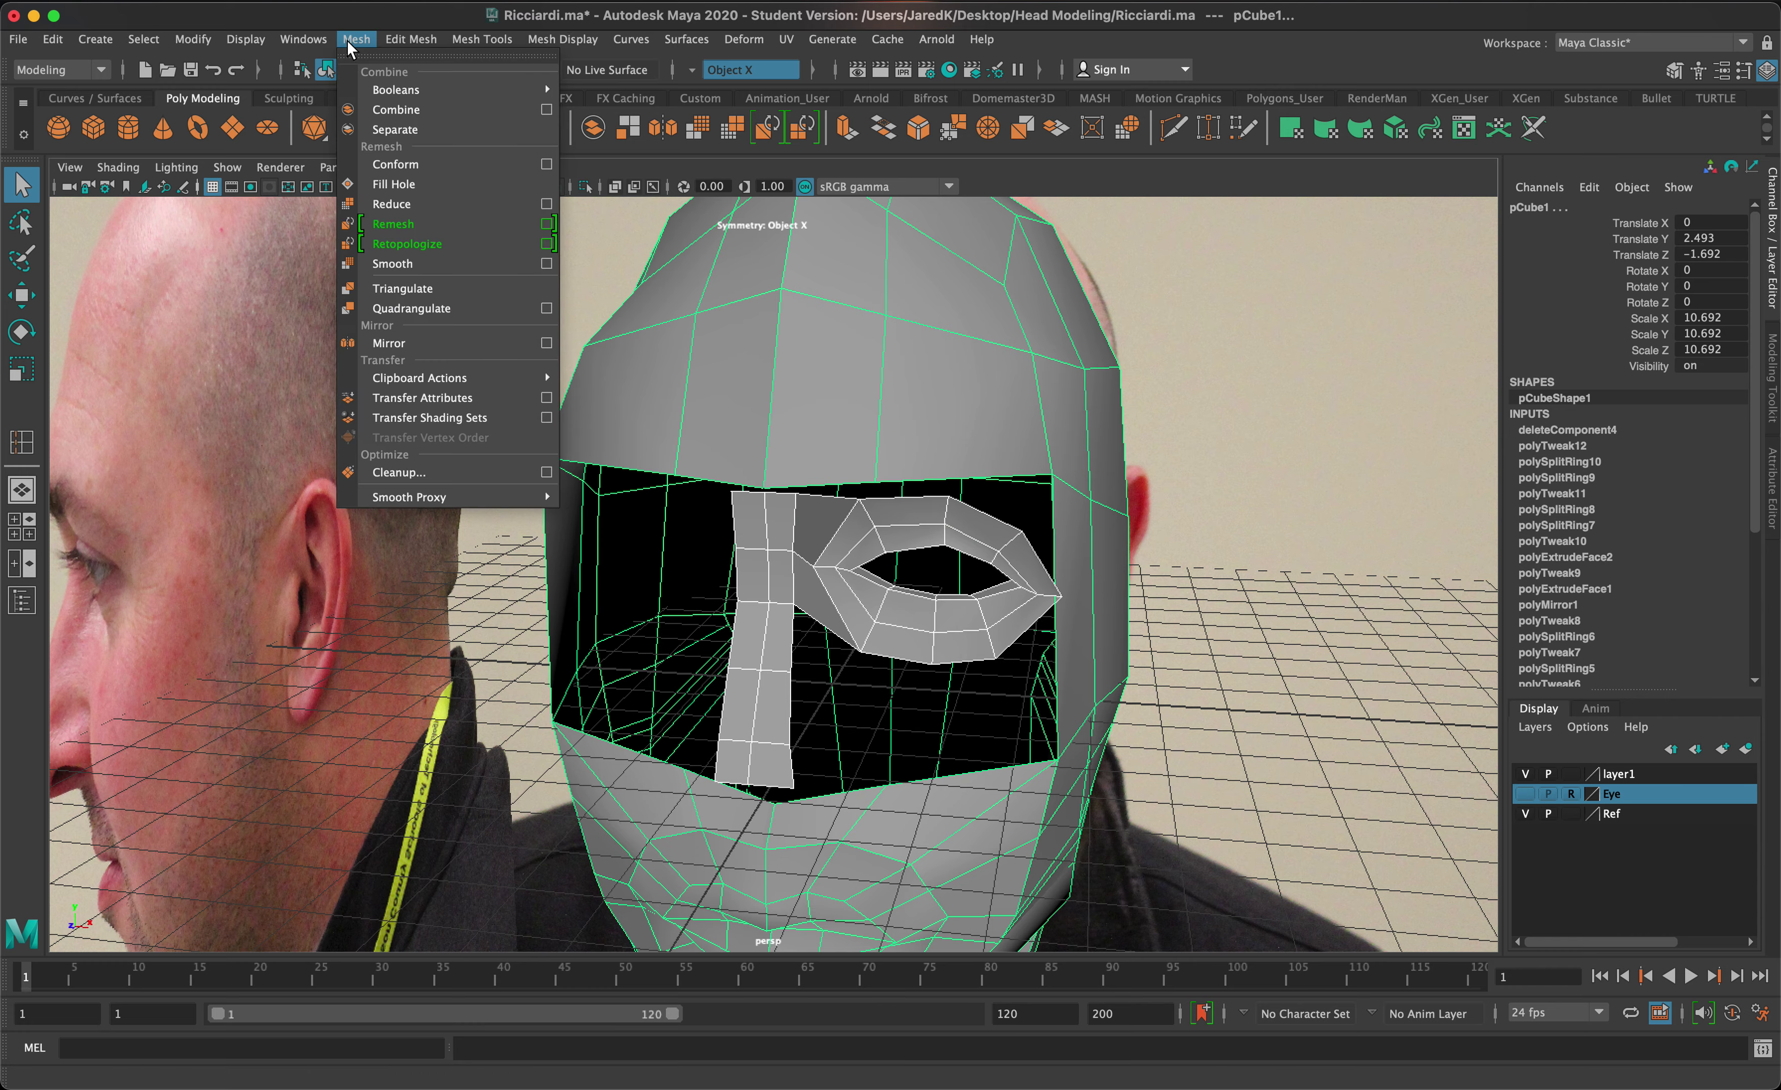
{"action": "left_click", "coordinate": [395, 110]}
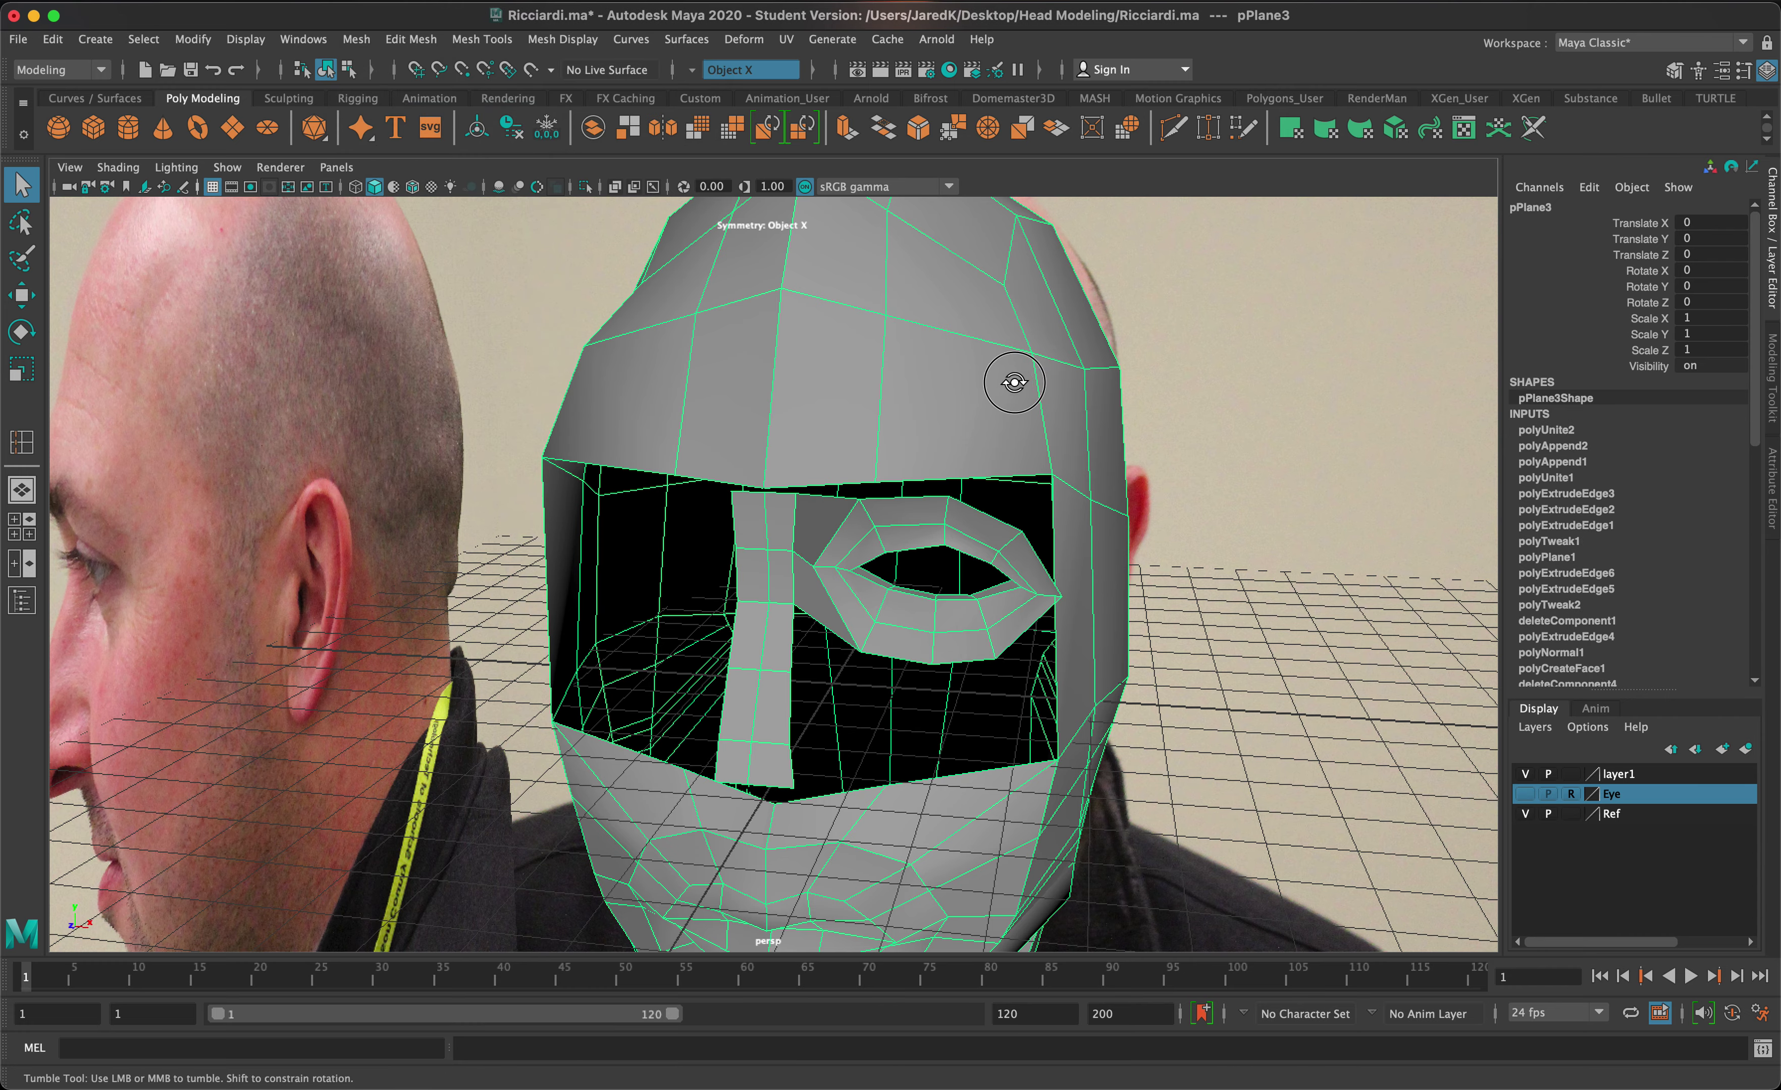
- Insert symmetric vertical edge loops through the forehead, in line with the nose strip's edge and above the outer part of the eye
{"action": "left_click_drag", "start_coordinate": [1014, 377], "coordinate": [755, 492], "text": "alt"}
{"action": "left_click_drag", "start_coordinate": [761, 359], "coordinate": [835, 334], "text": "alt"}
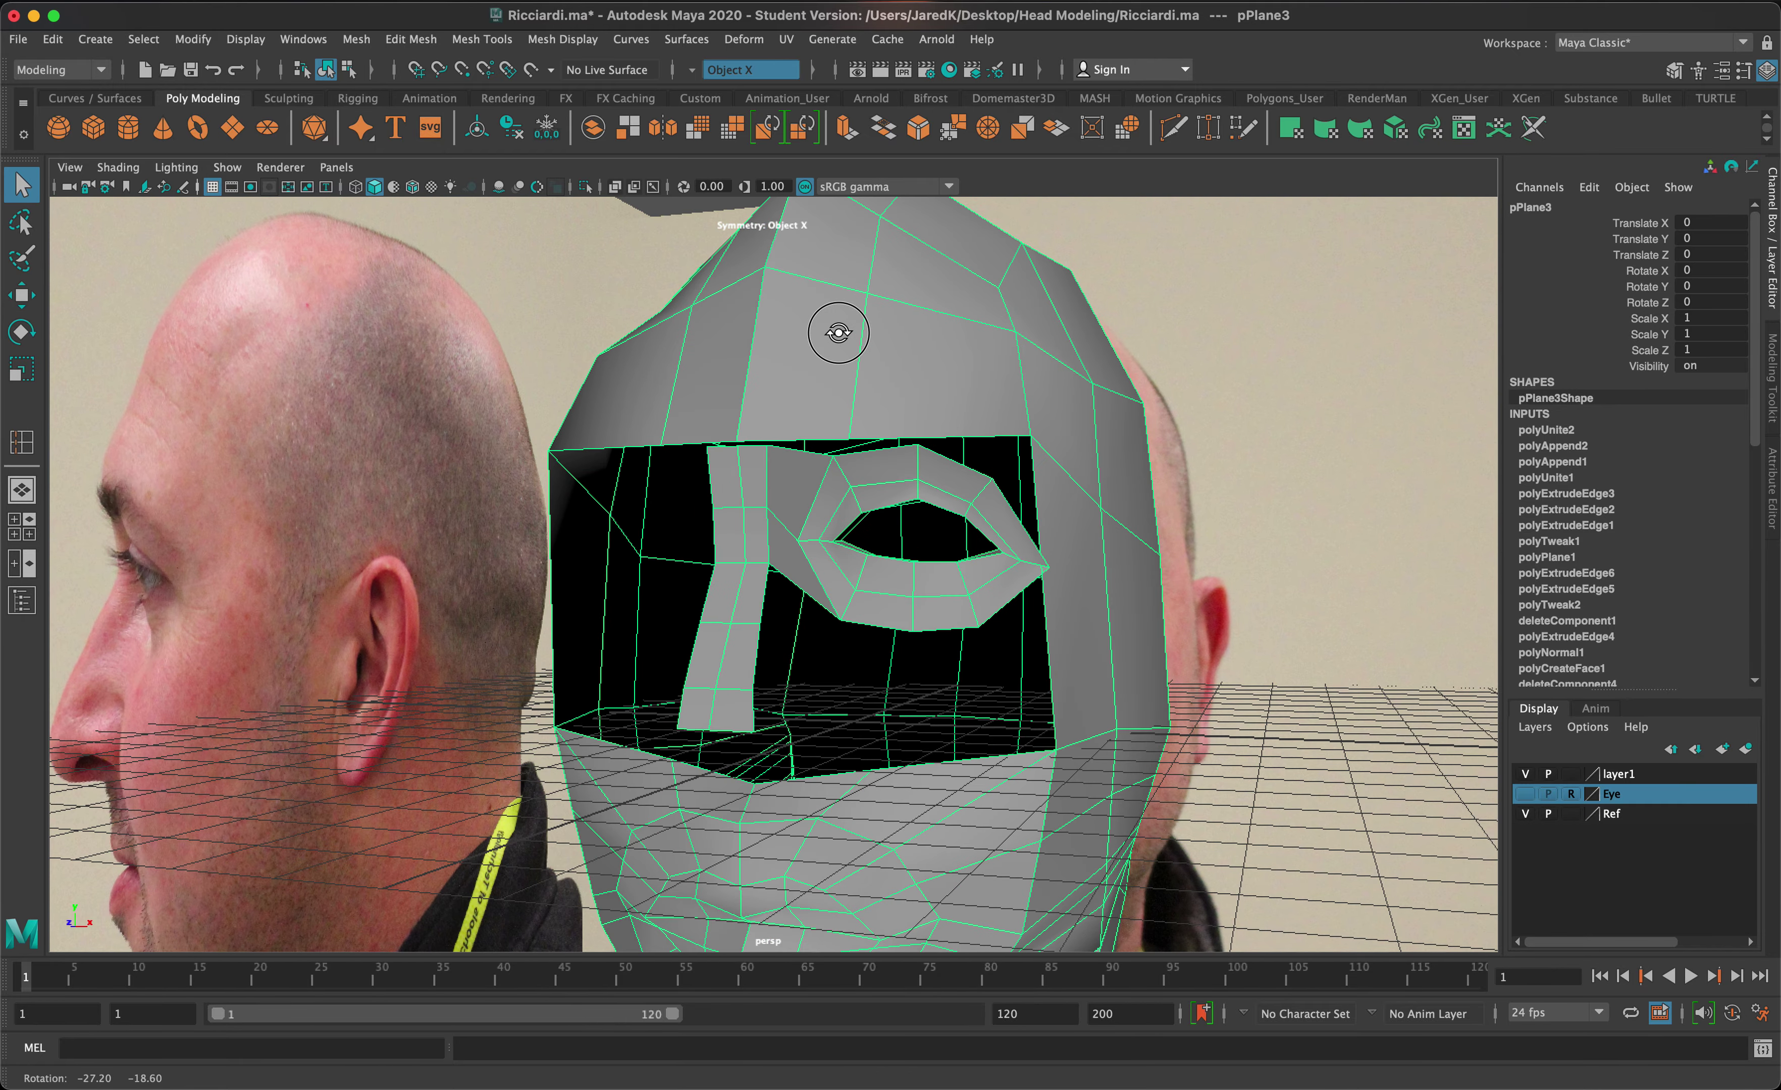
{"action": "left_click", "coordinate": [499, 40]}
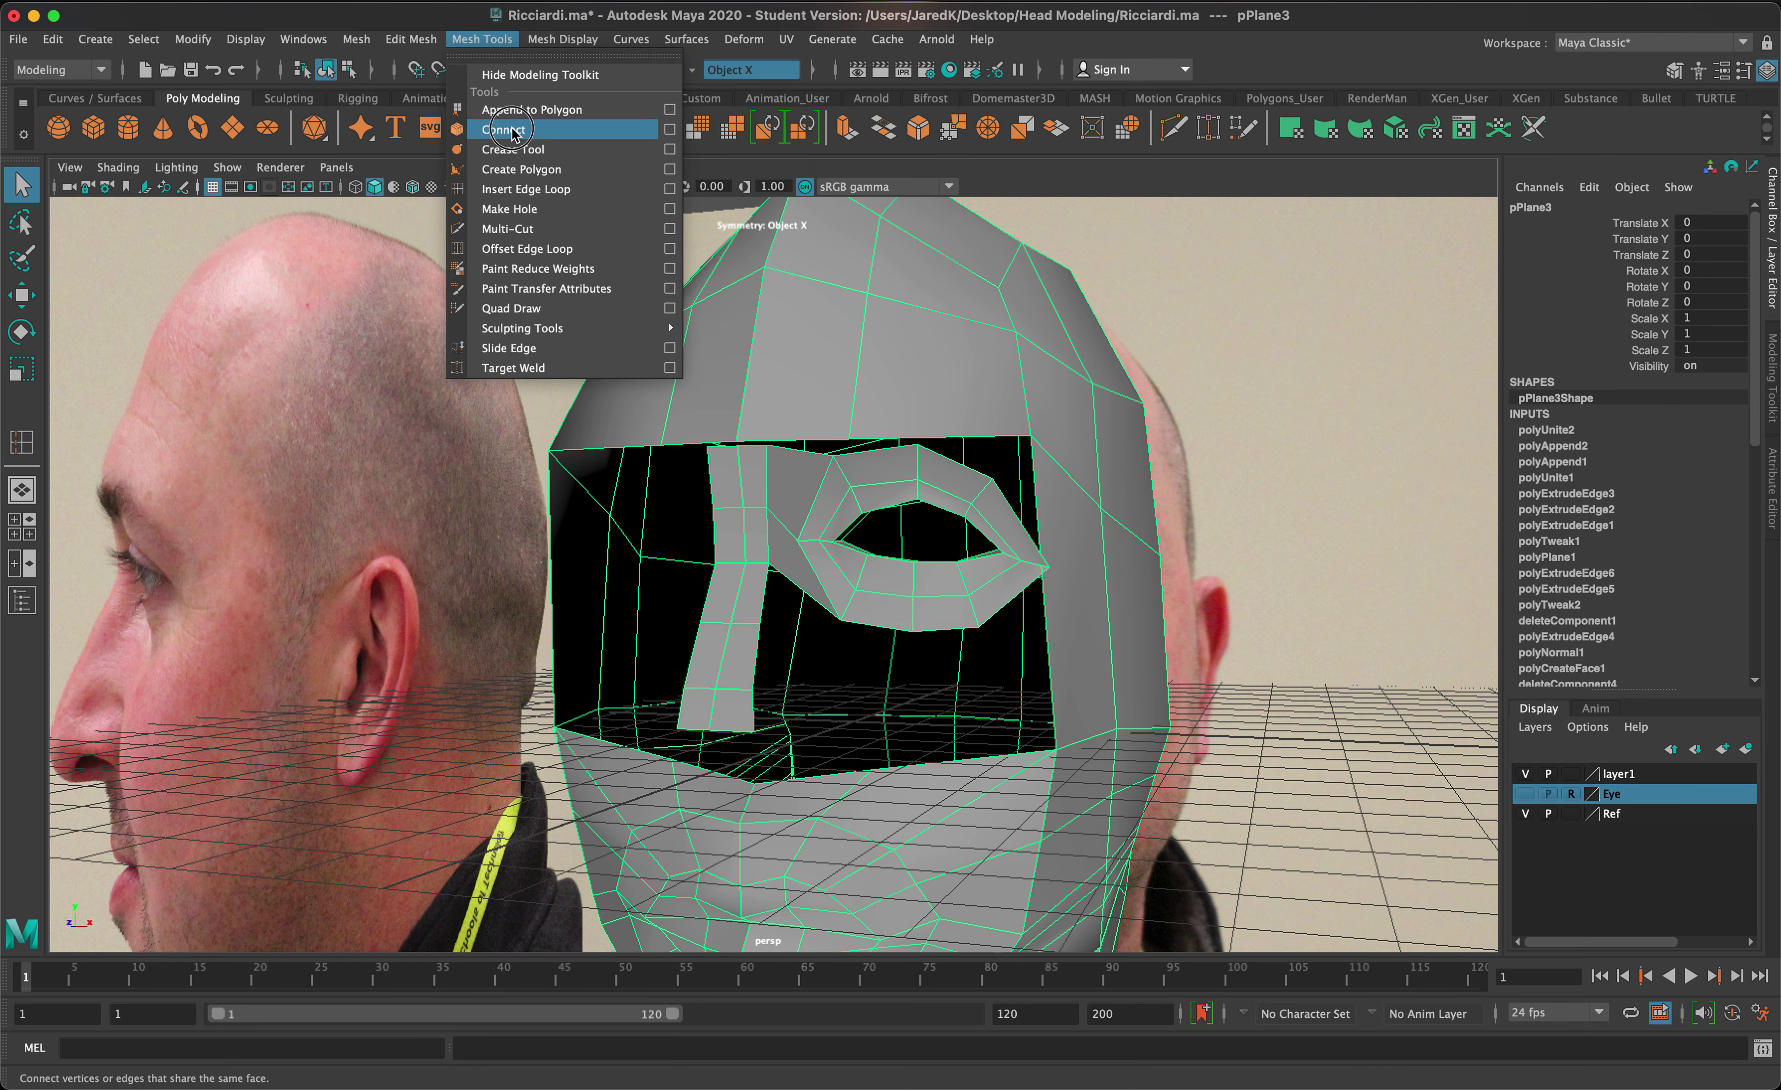
{"action": "left_click", "coordinate": [517, 190]}
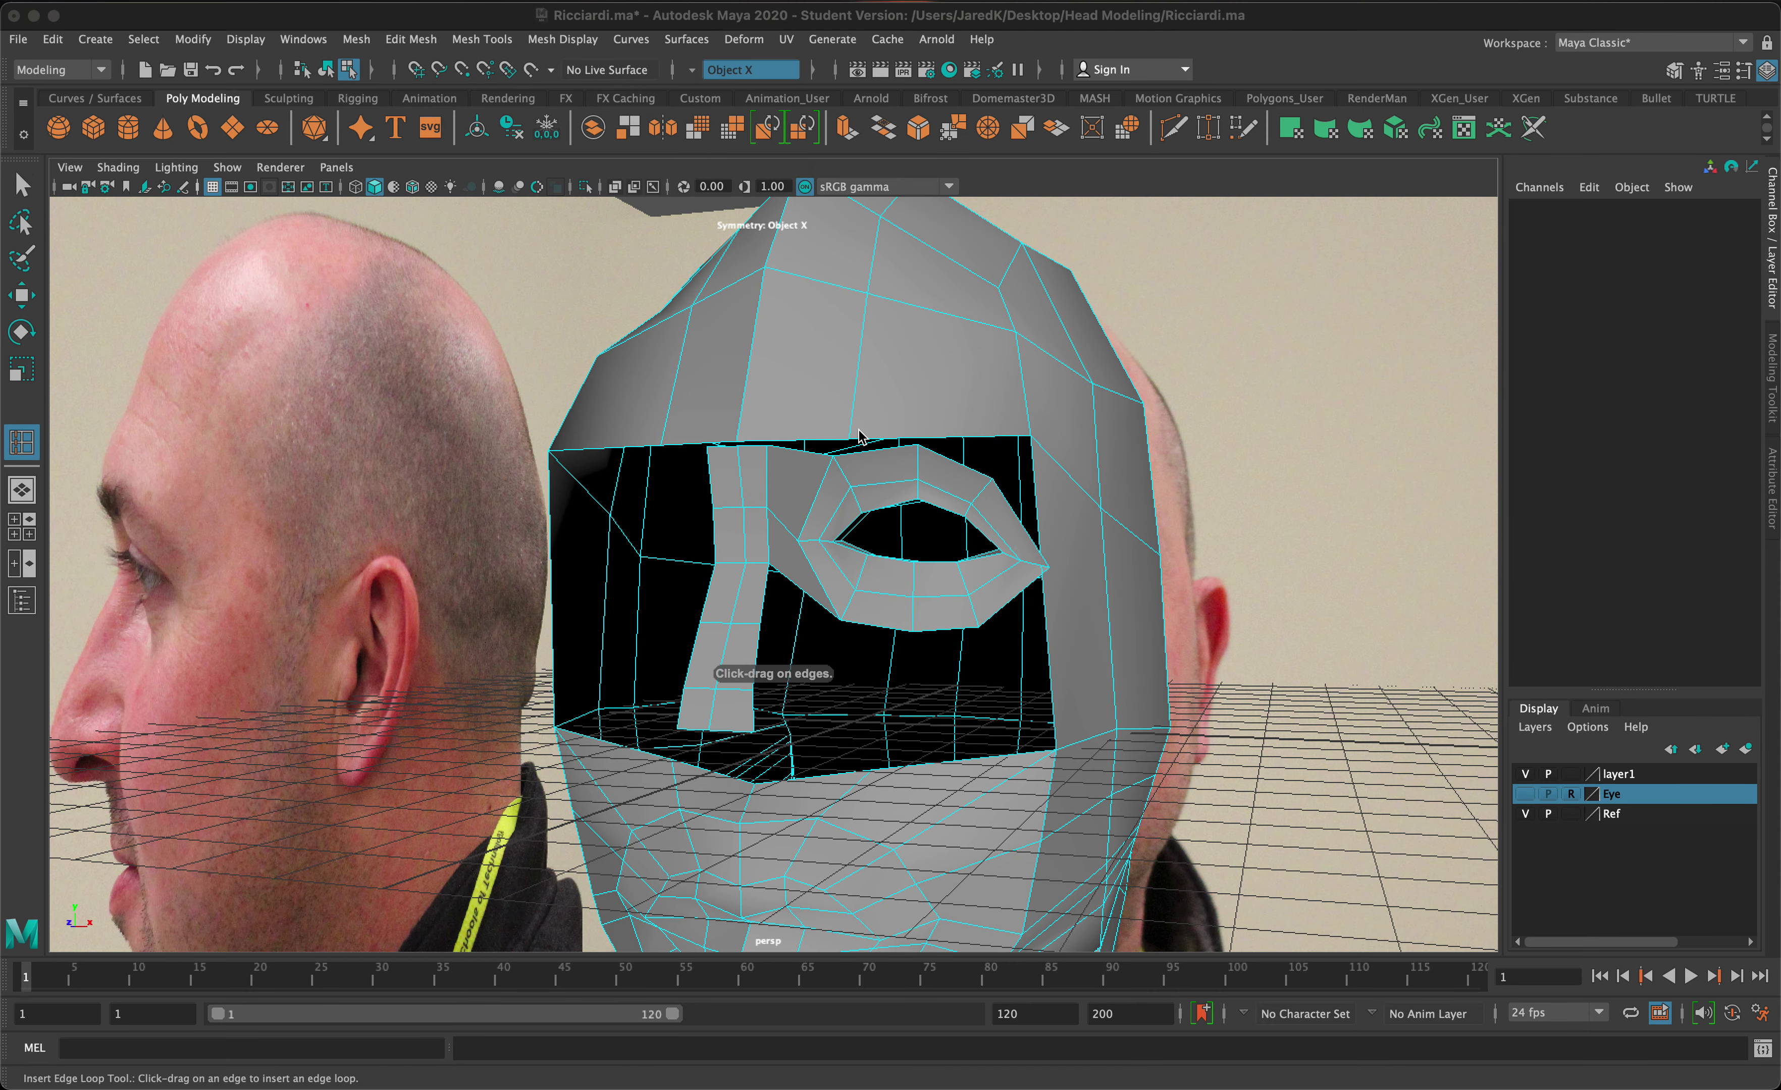
{"action": "left_click", "coordinate": [804, 444]}
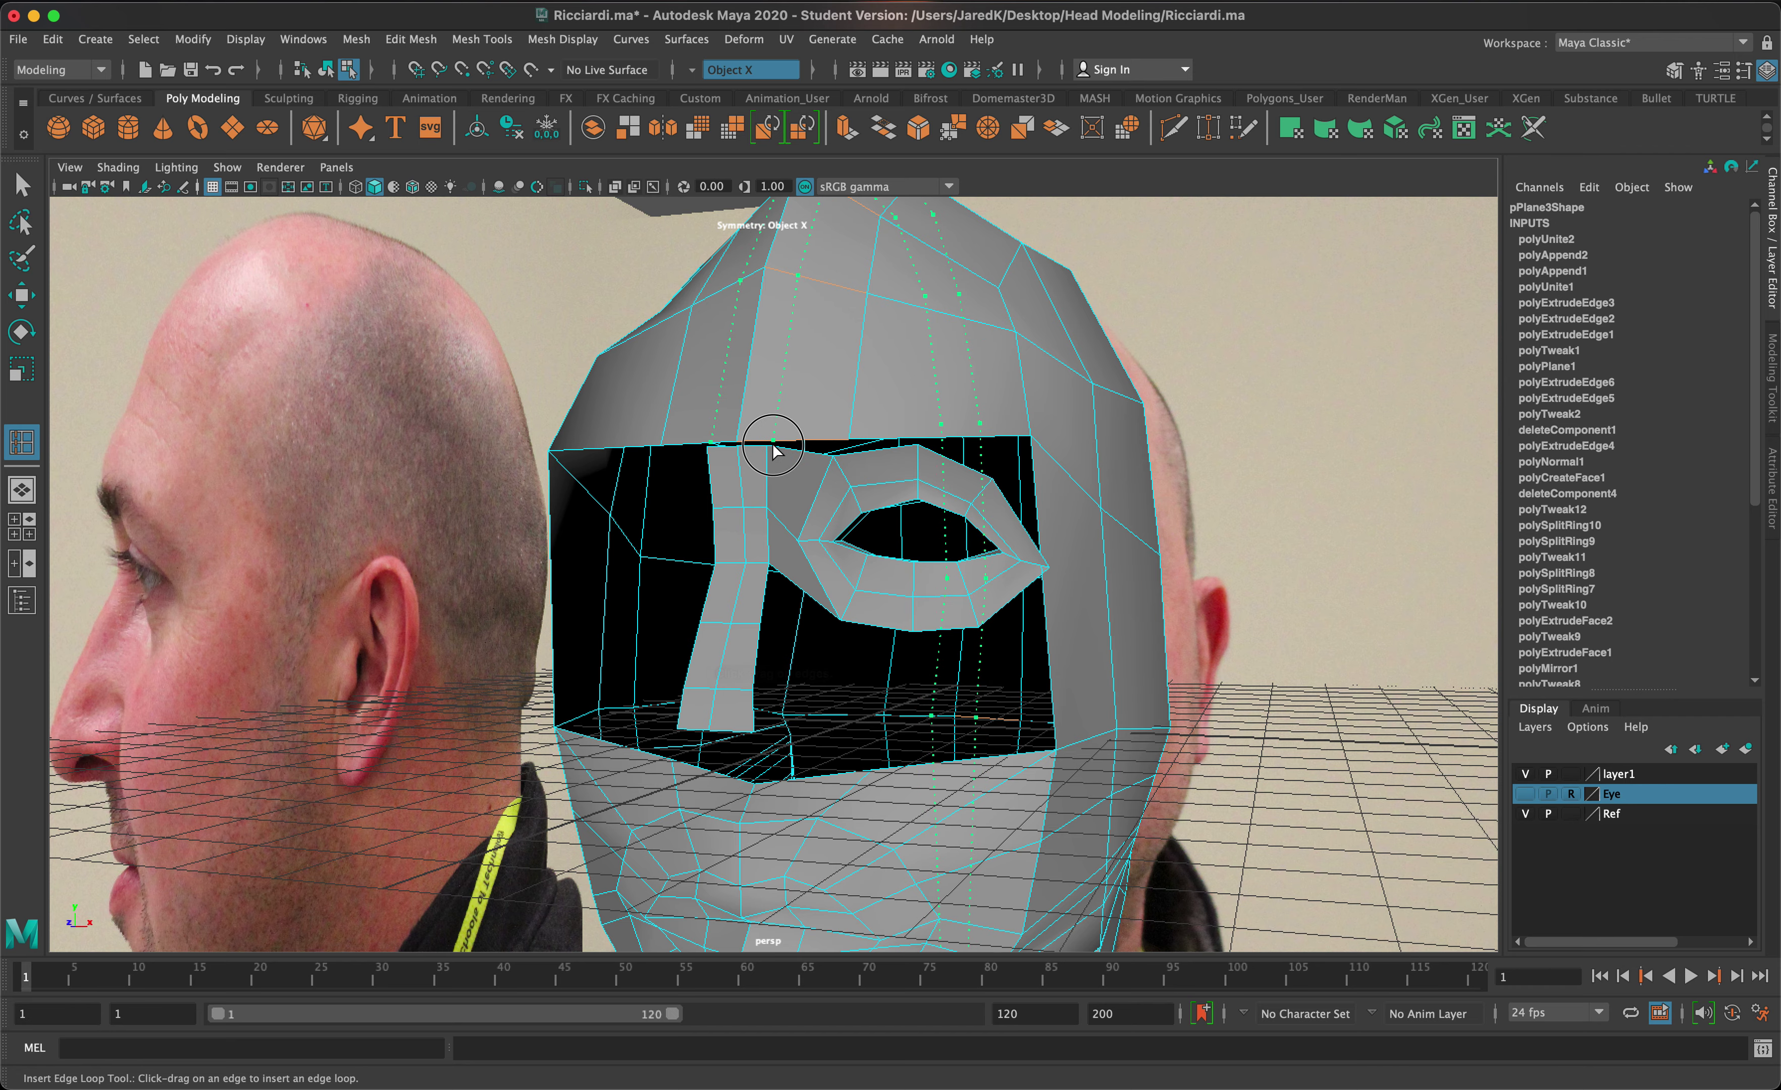
{"action": "left_click", "coordinate": [773, 451]}
{"action": "left_click_drag", "start_coordinate": [823, 462], "coordinate": [869, 488], "text": "alt"}
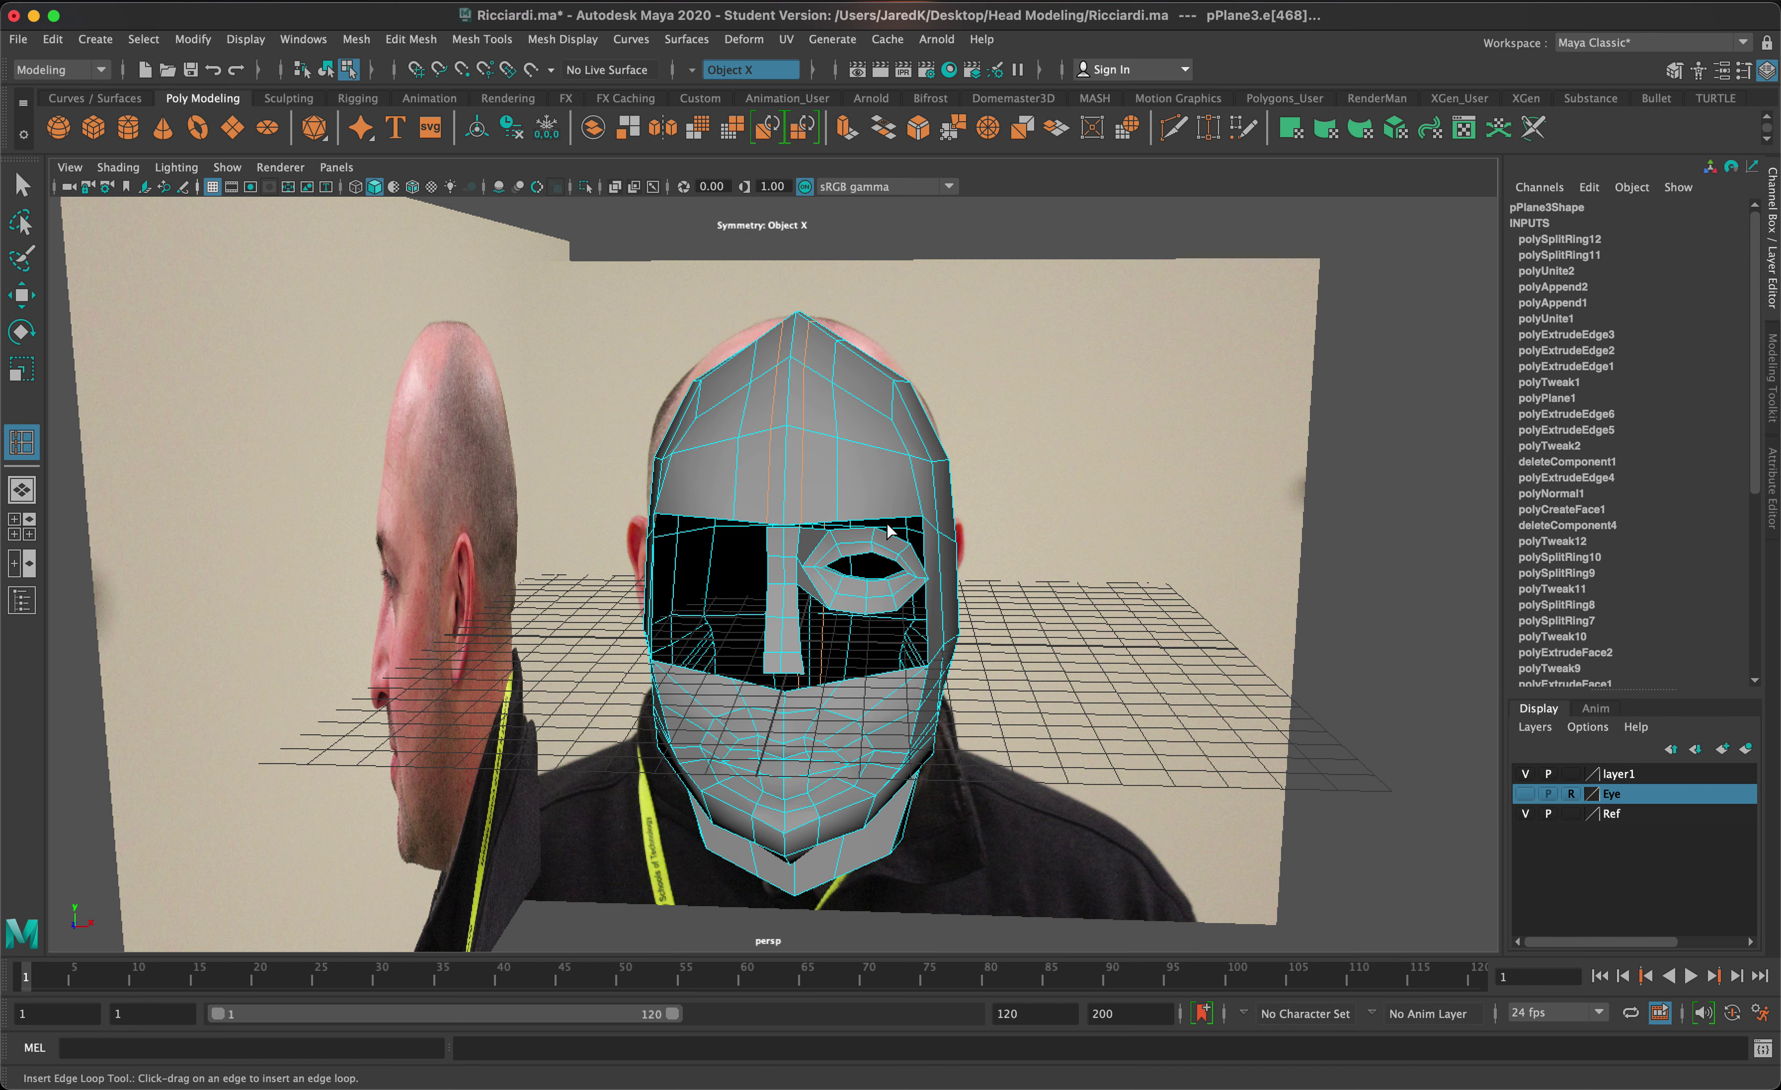
{"action": "left_click_drag", "start_coordinate": [895, 521], "coordinate": [966, 552]}
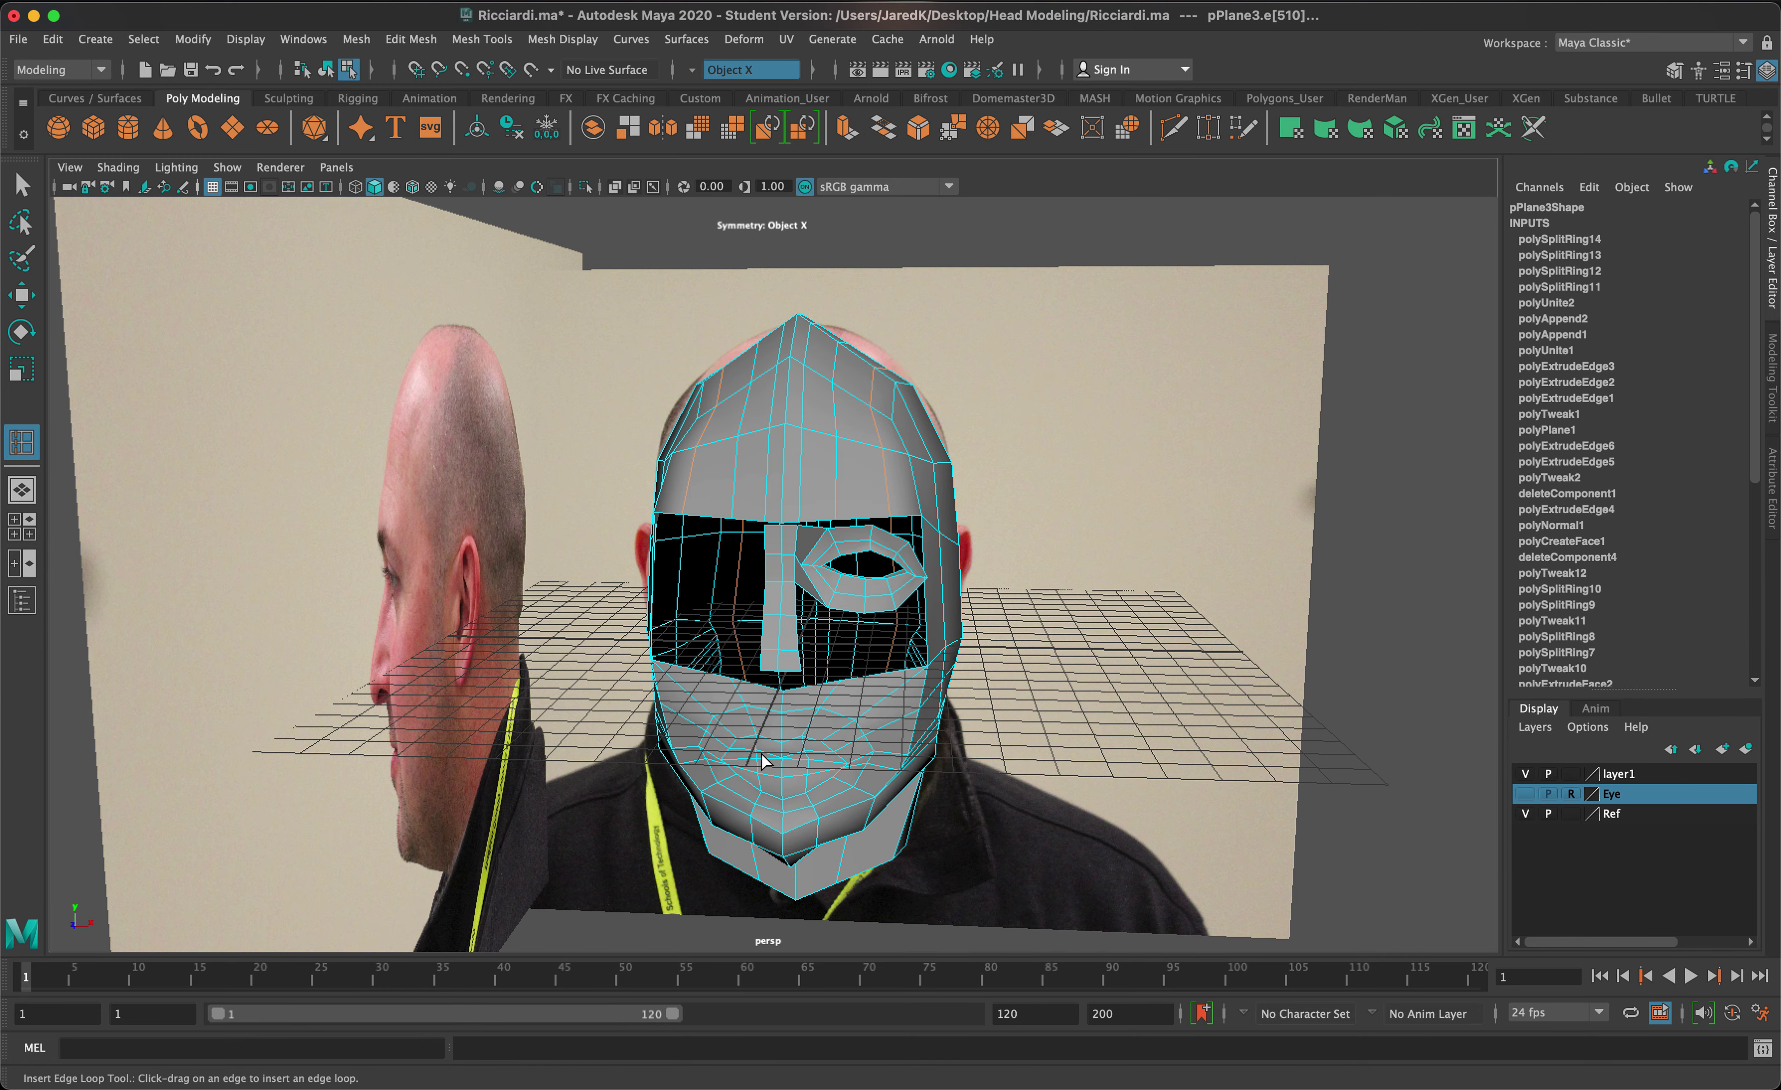
- Insert a horizontal edge loop around the head, level with the outer corner of the eye
{"action": "scroll", "coordinate": [762, 762], "scroll_direction": "up", "scroll_amount": 2}
{"action": "left_click_drag", "start_coordinate": [883, 736], "coordinate": [812, 735], "text": "alt"}
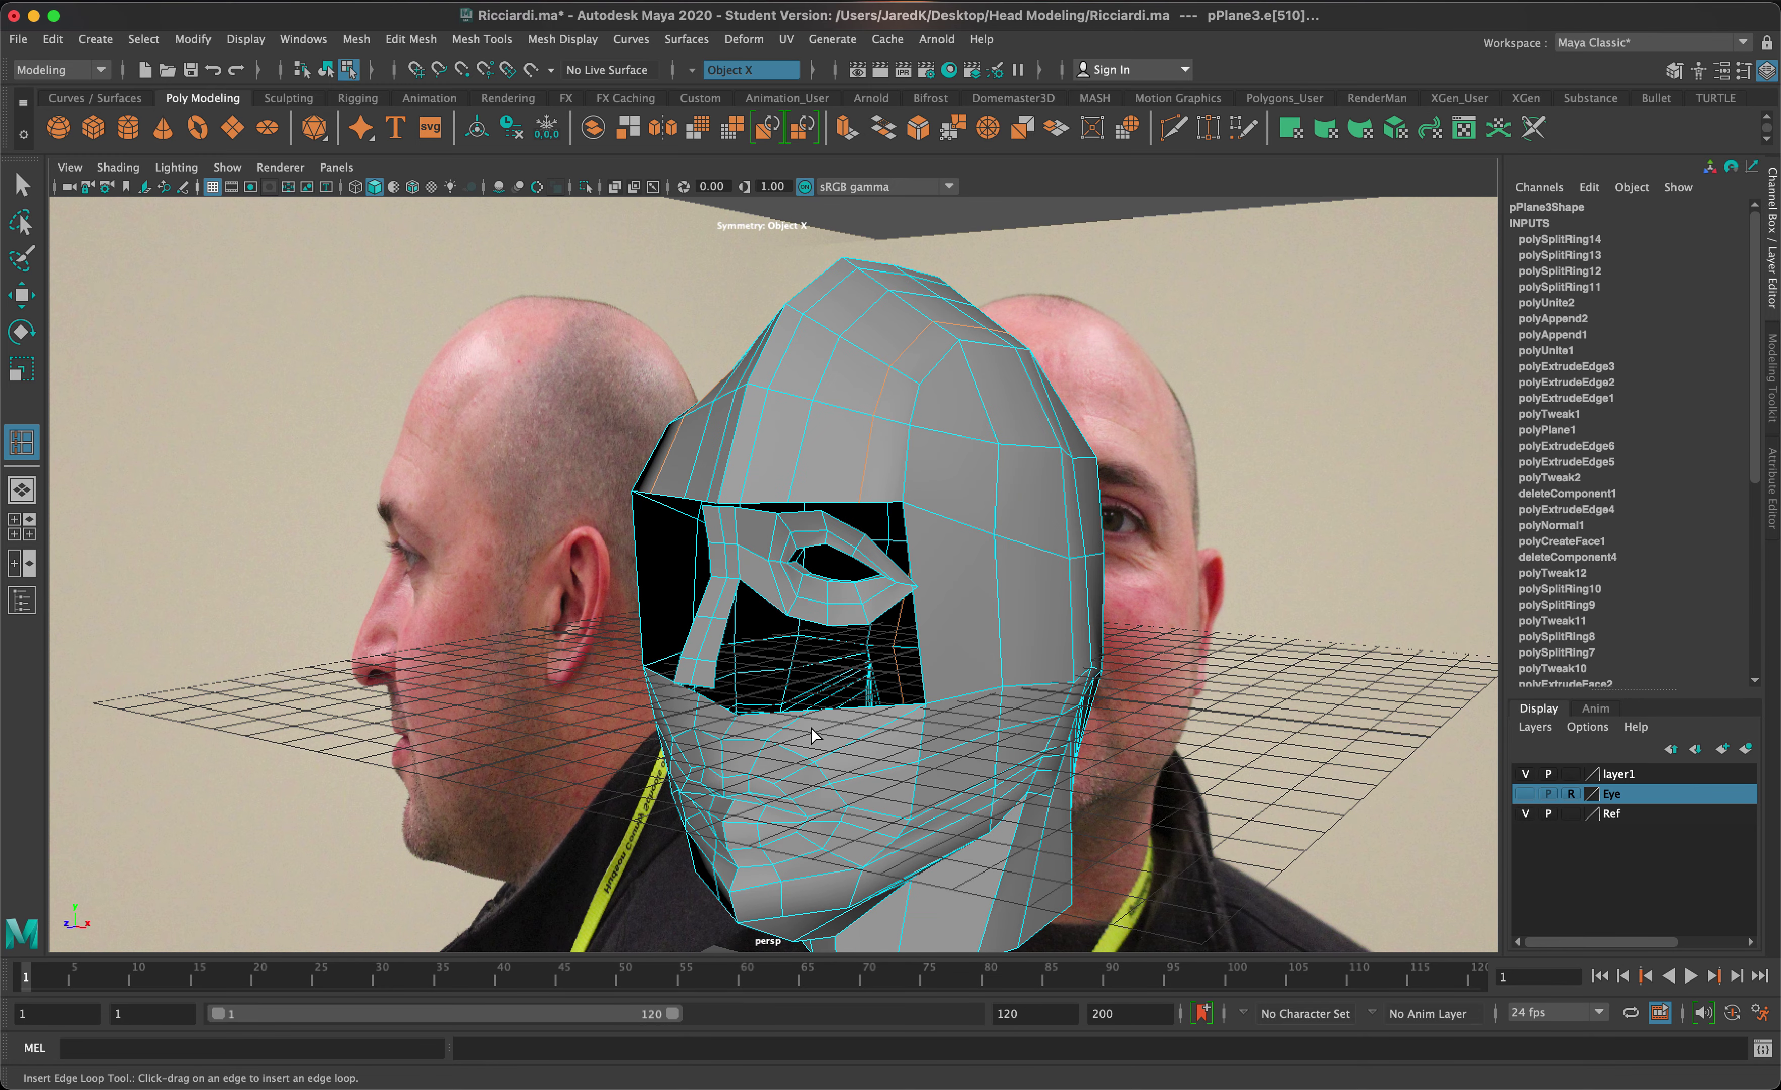
{"action": "left_click_drag", "start_coordinate": [915, 613], "coordinate": [898, 592]}
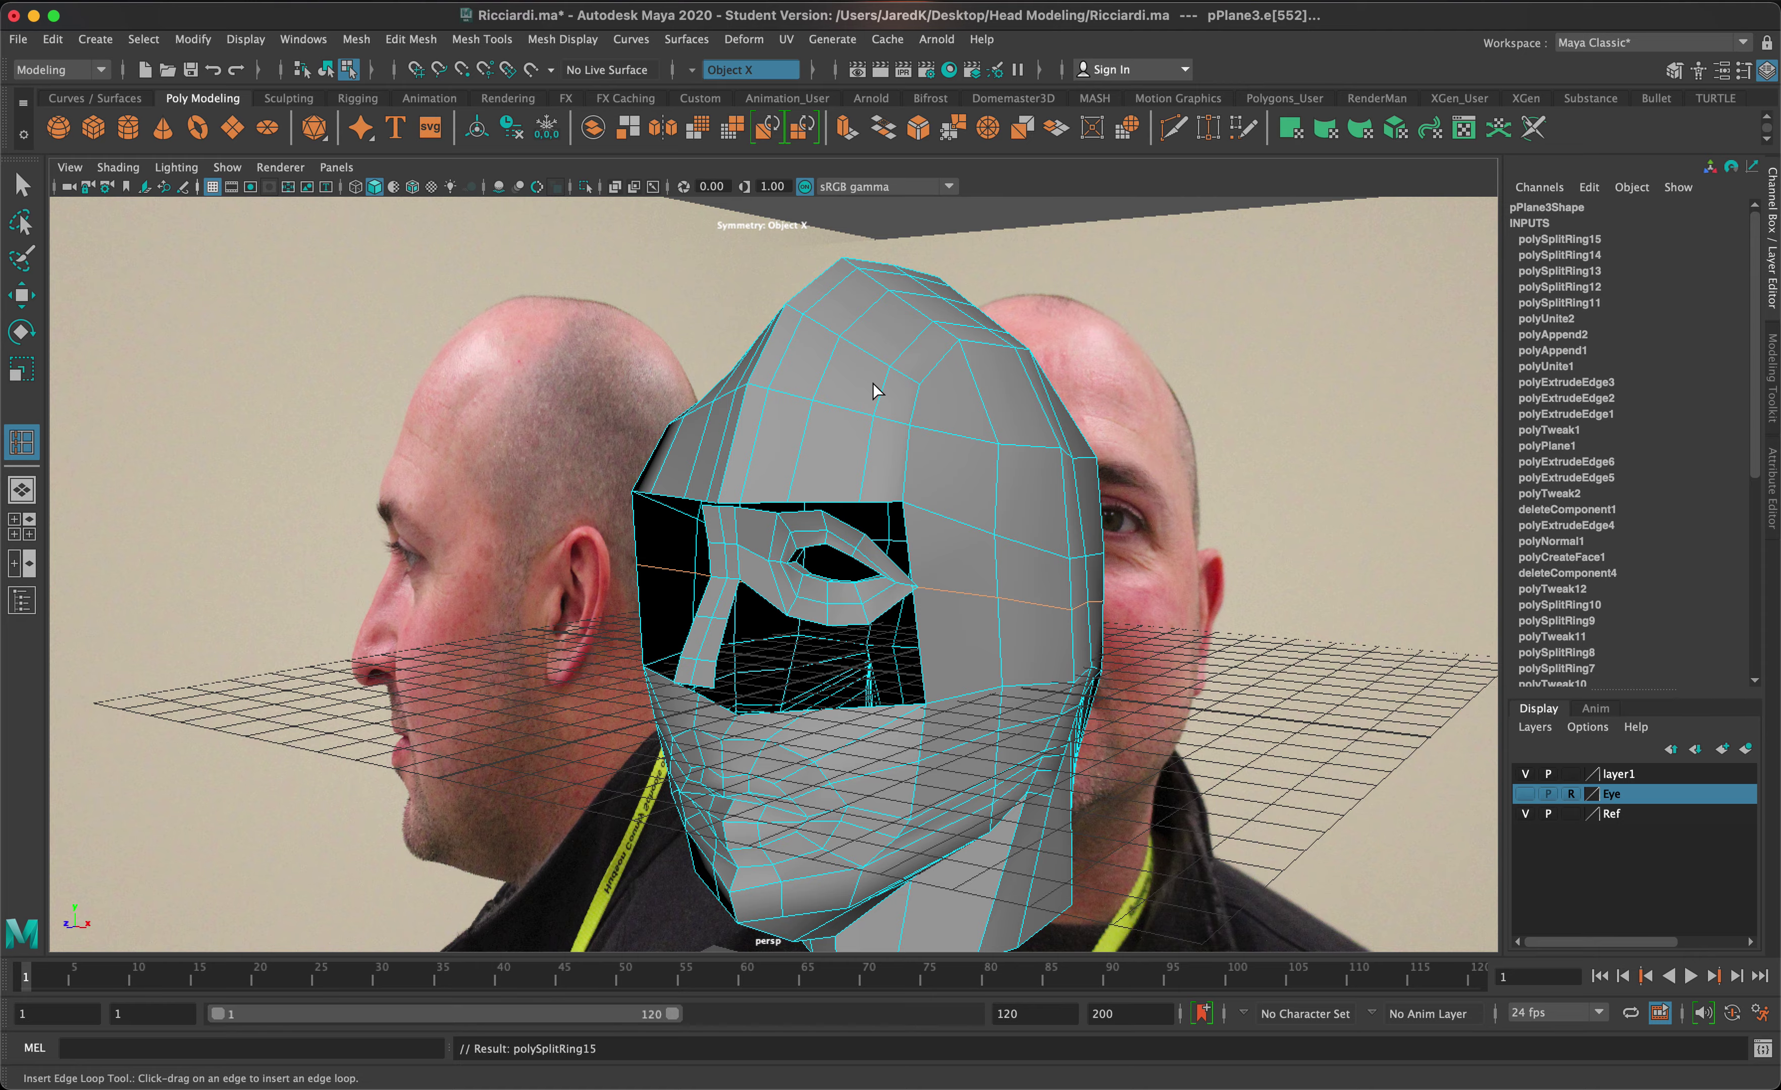
{"action": "key", "text": "q"}
- Switch to vertex selection and frame the lower forehead edge and the eye mesh in the front and side views
{"action": "mouse_move", "coordinate": [843, 482]}
{"action": "left_mouse_down", "text": "alt"}
{"action": "mouse_move", "coordinate": [918, 509]}
{"action": "mouse_move", "coordinate": [863, 503]}
{"action": "mouse_move", "coordinate": [846, 520]}
{"action": "mouse_move", "coordinate": [863, 545]}
{"action": "mouse_move", "coordinate": [866, 469]}
{"action": "left_mouse_up", "text": "alt"}
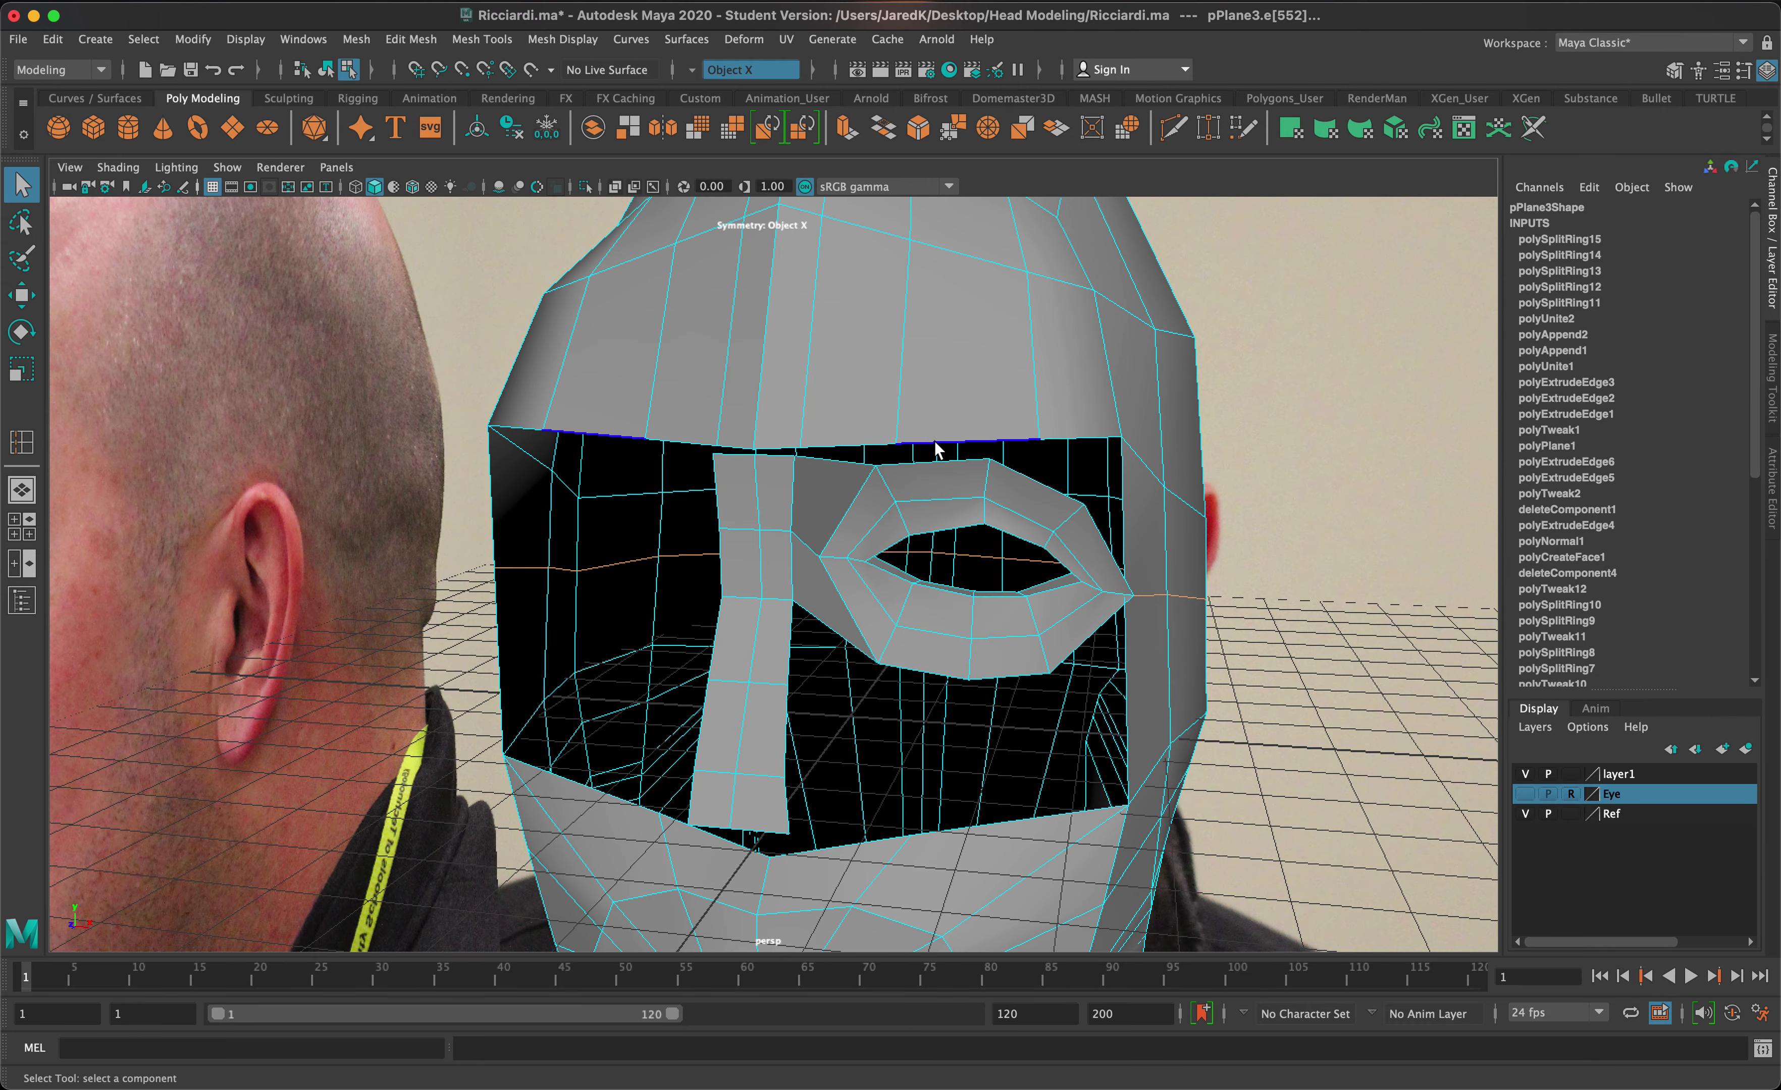
{"action": "mouse_move", "coordinate": [938, 449]}
{"action": "left_mouse_down", "text": "alt"}
{"action": "mouse_move", "coordinate": [981, 403]}
{"action": "mouse_move", "coordinate": [913, 439]}
{"action": "left_mouse_up", "text": "alt"}
{"action": "key", "text": "space"}
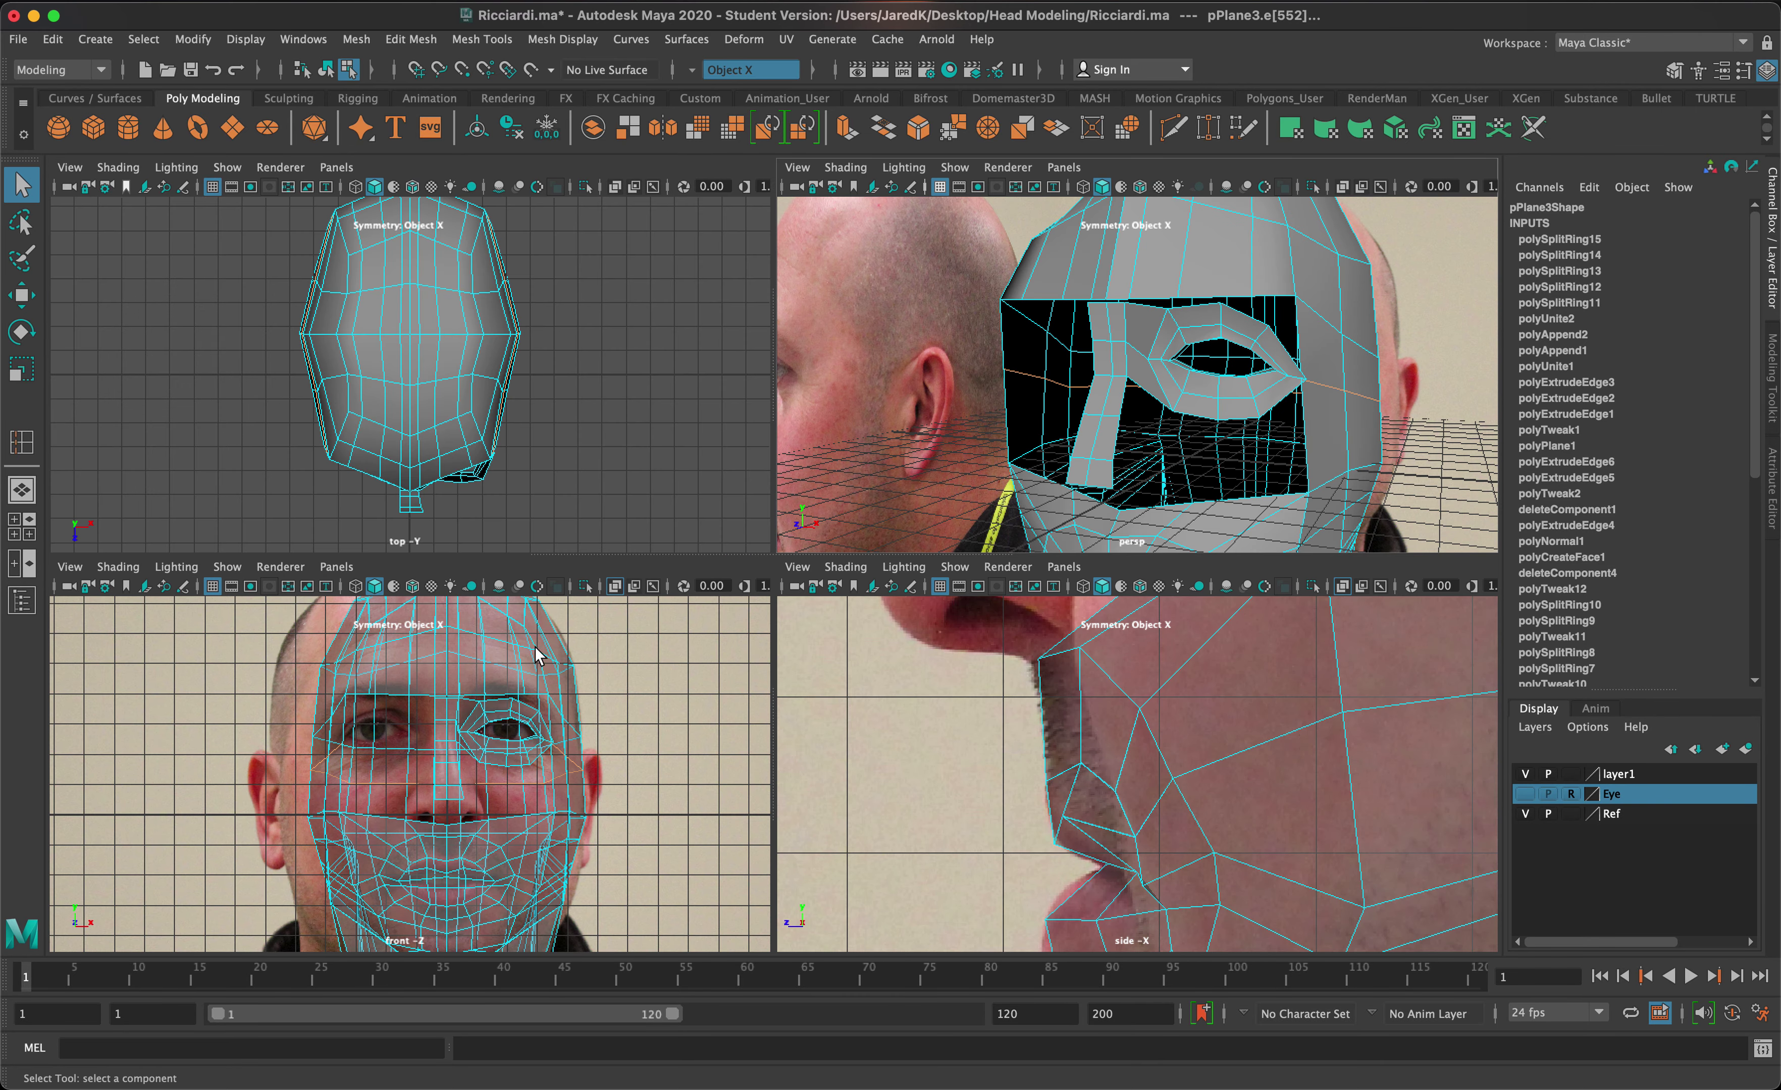
{"action": "key", "text": "space"}
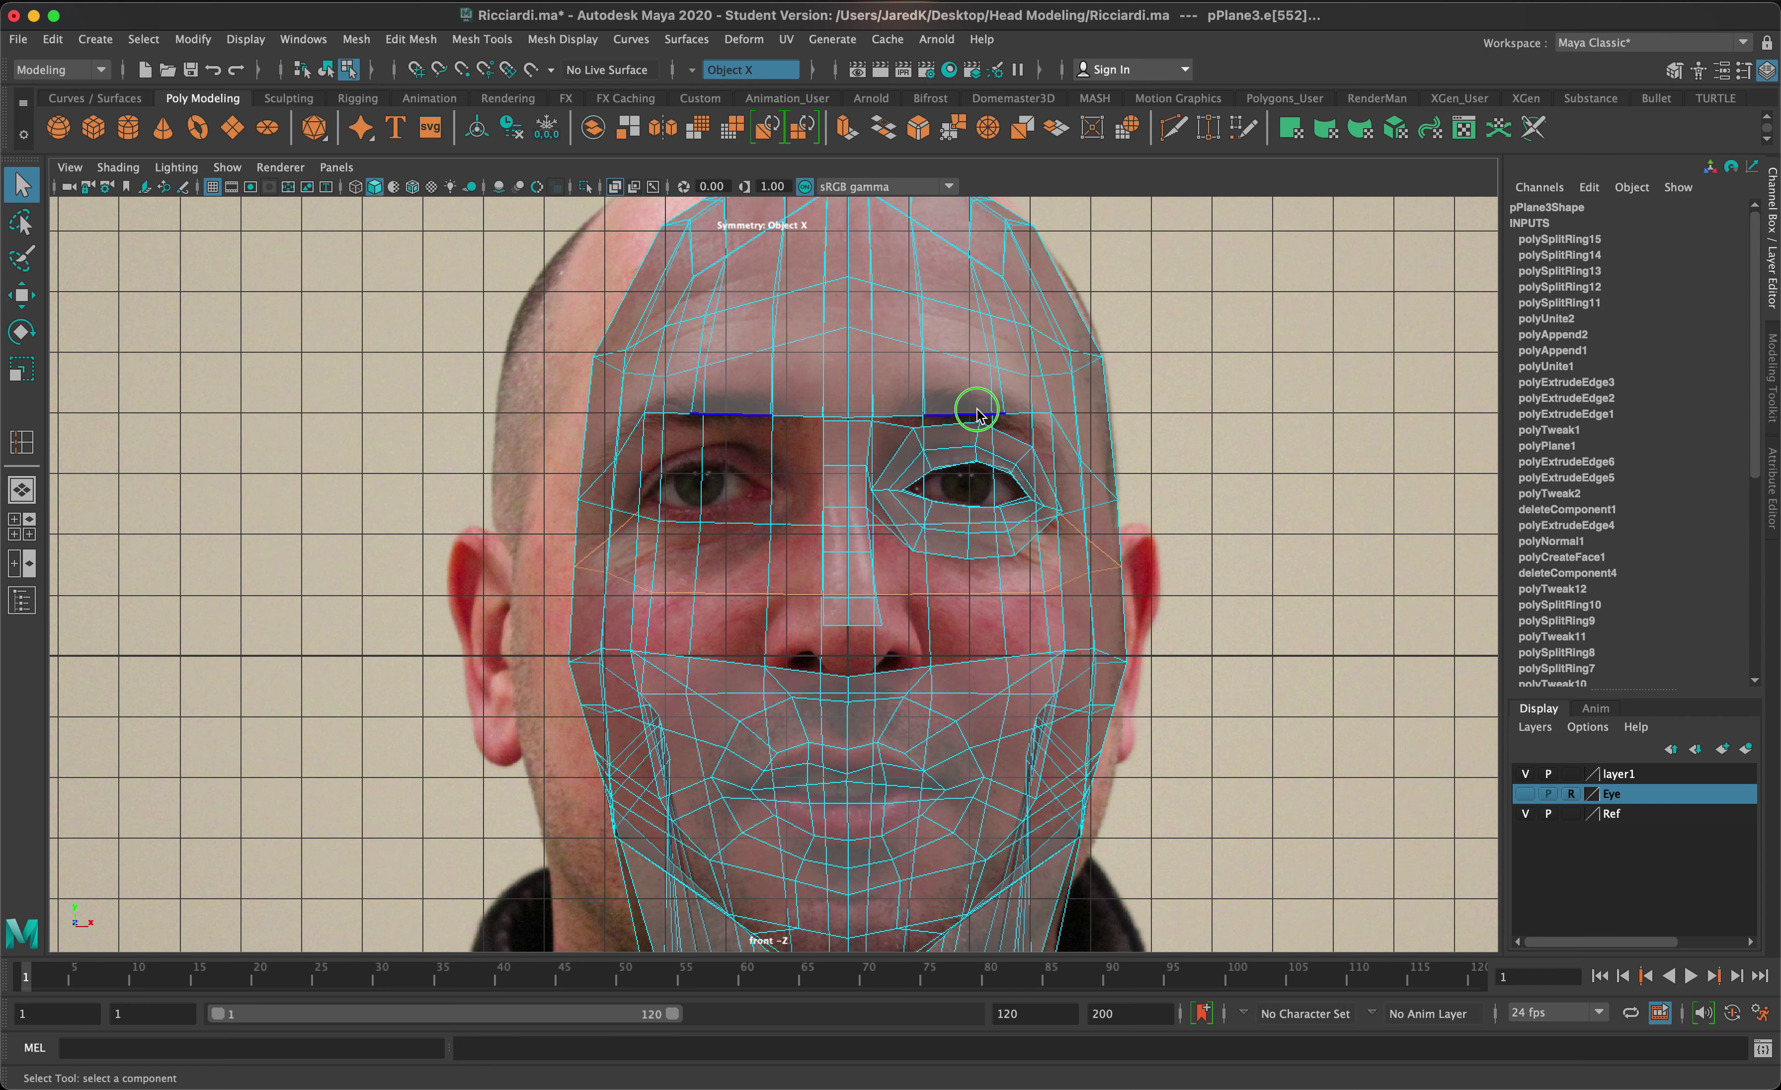
{"action": "right_click", "coordinate": [944, 396]}
{"action": "left_click", "coordinate": [877, 409]}
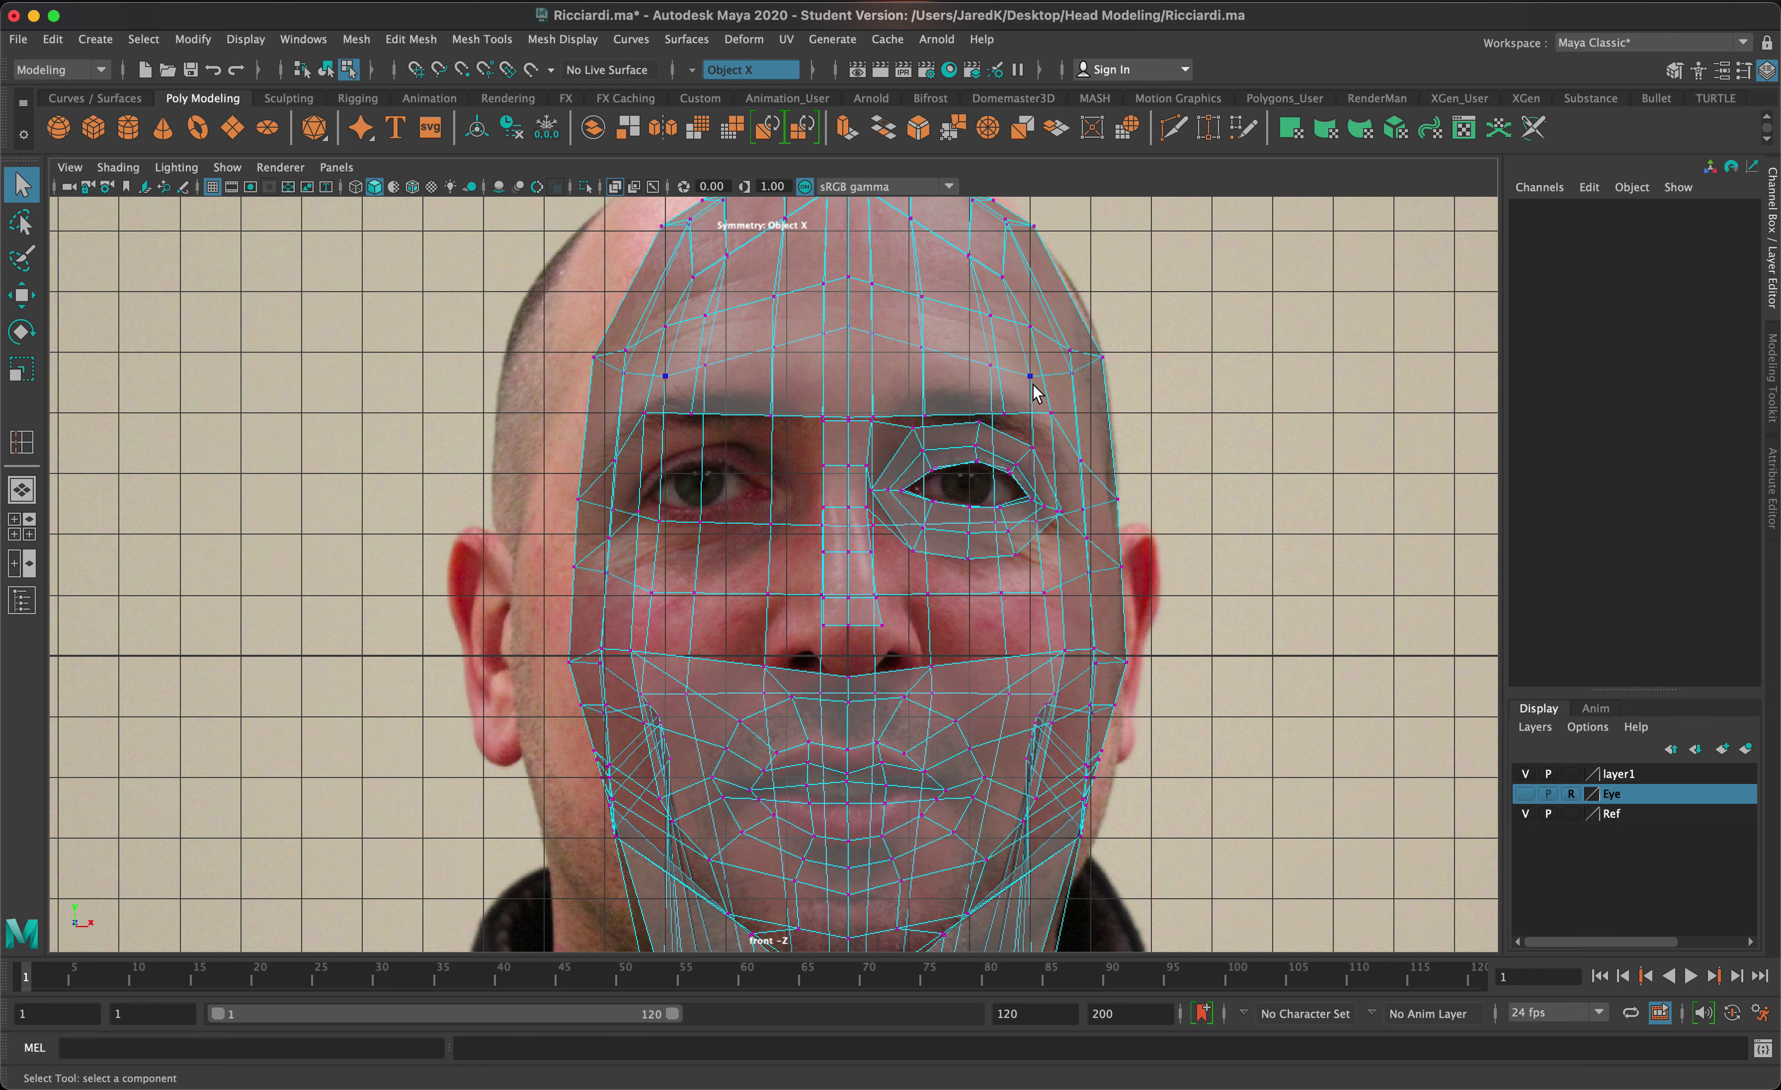
{"action": "left_click", "coordinate": [927, 413]}
{"action": "key", "text": "space"}
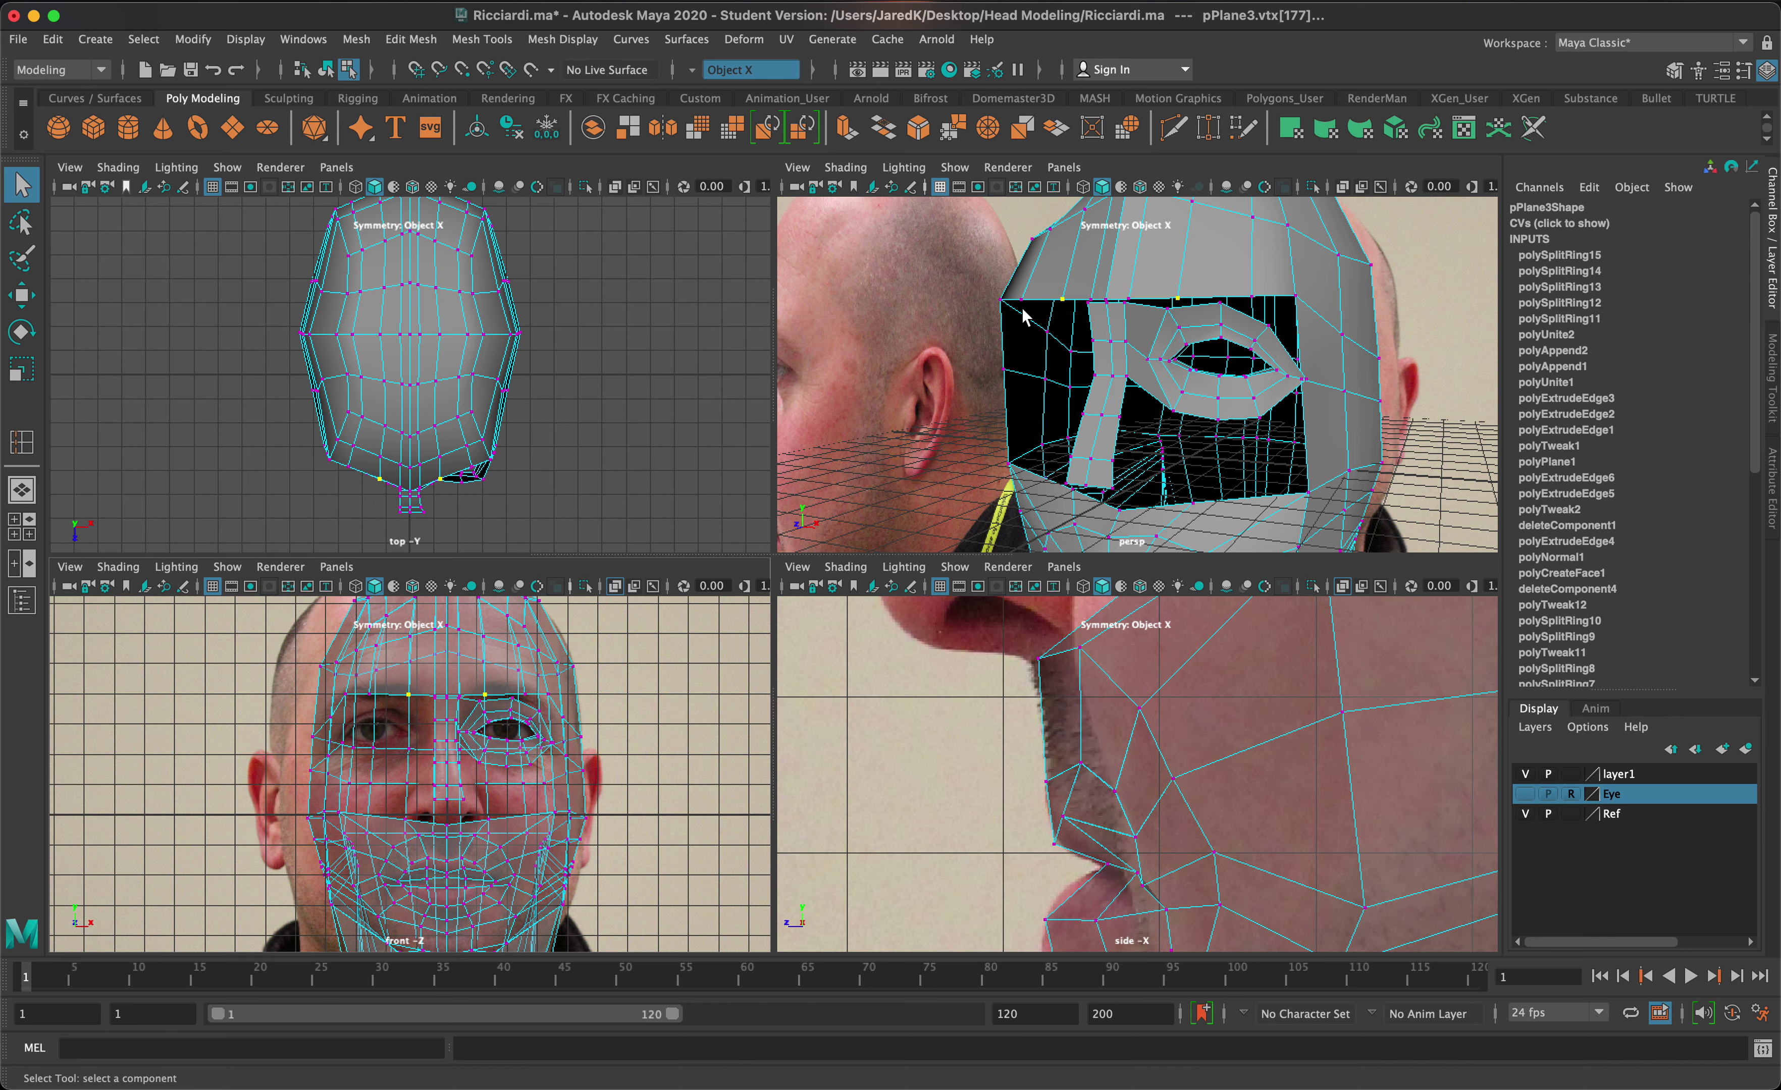
{"action": "middle_click_drag", "start_coordinate": [1116, 687], "coordinate": [1057, 982], "text": "alt"}
{"action": "middle_click_drag", "start_coordinate": [1075, 800], "coordinate": [1049, 999], "text": "alt"}
{"action": "middle_click_drag", "start_coordinate": [1139, 725], "coordinate": [1146, 797], "text": "alt"}
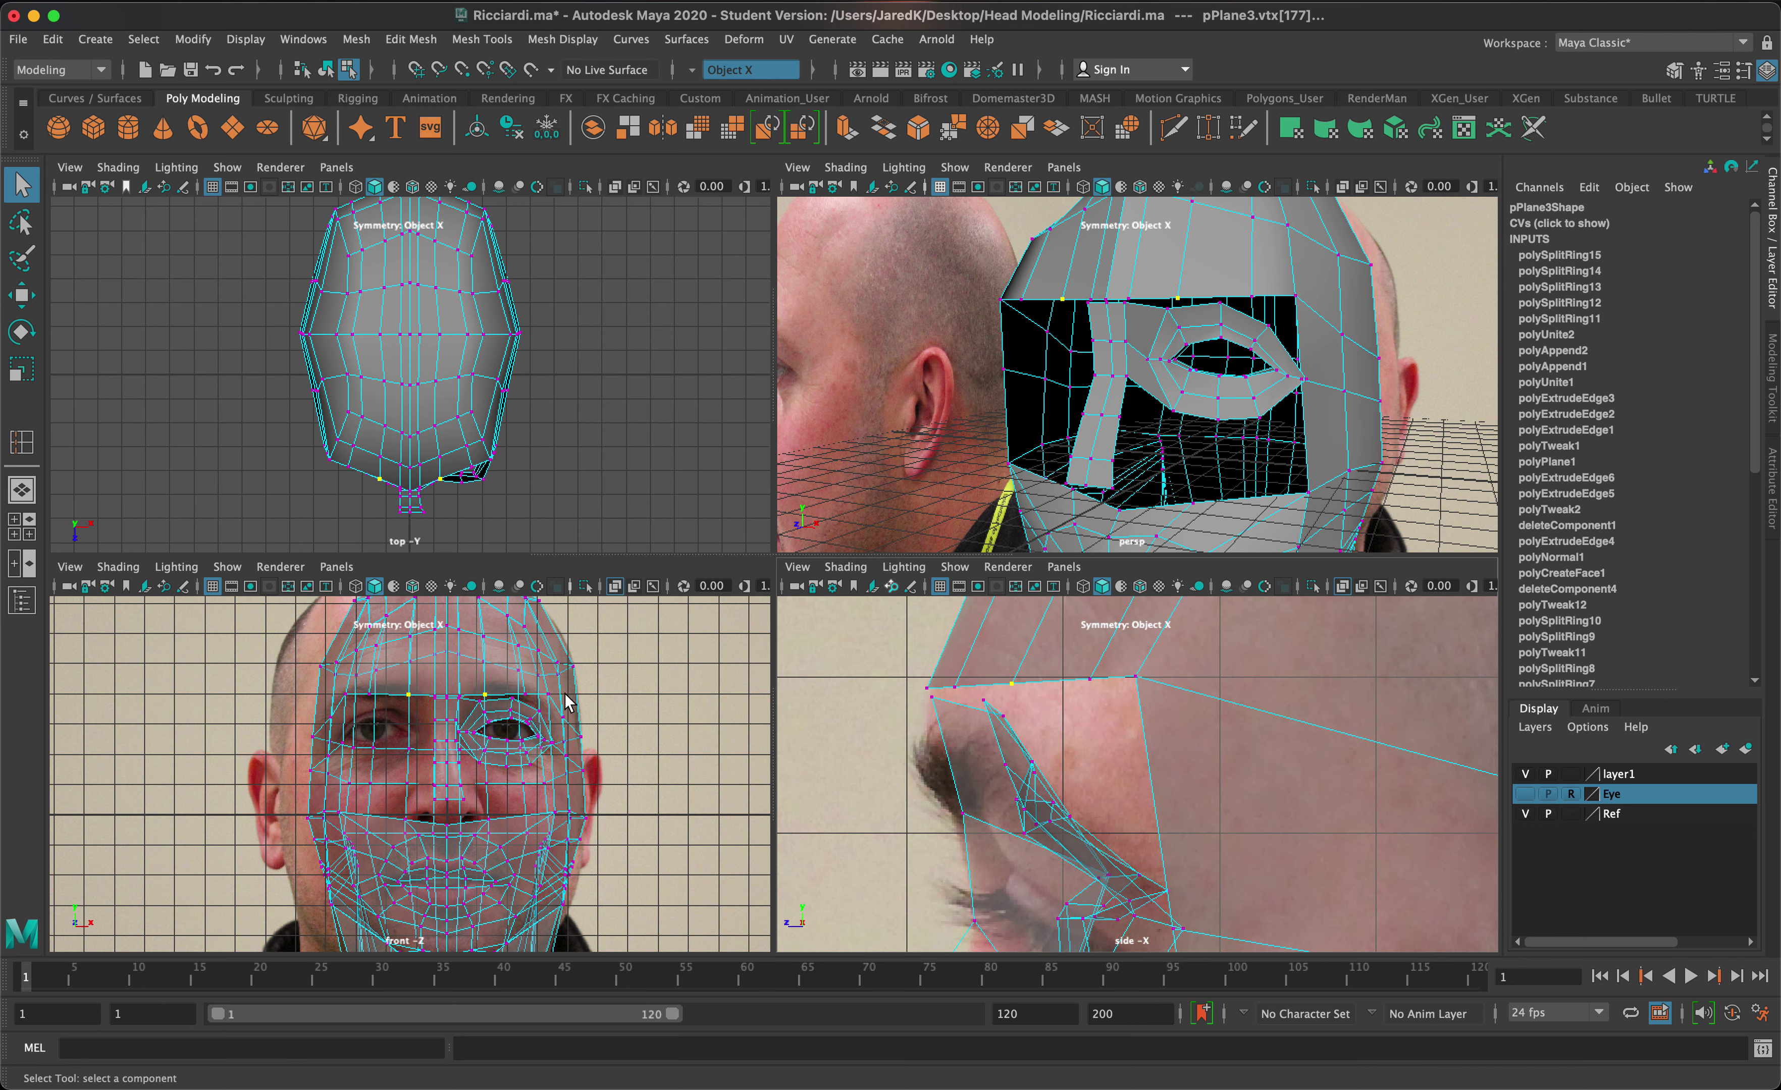
{"action": "scroll", "coordinate": [566, 702], "scroll_direction": "up", "scroll_amount": 5}
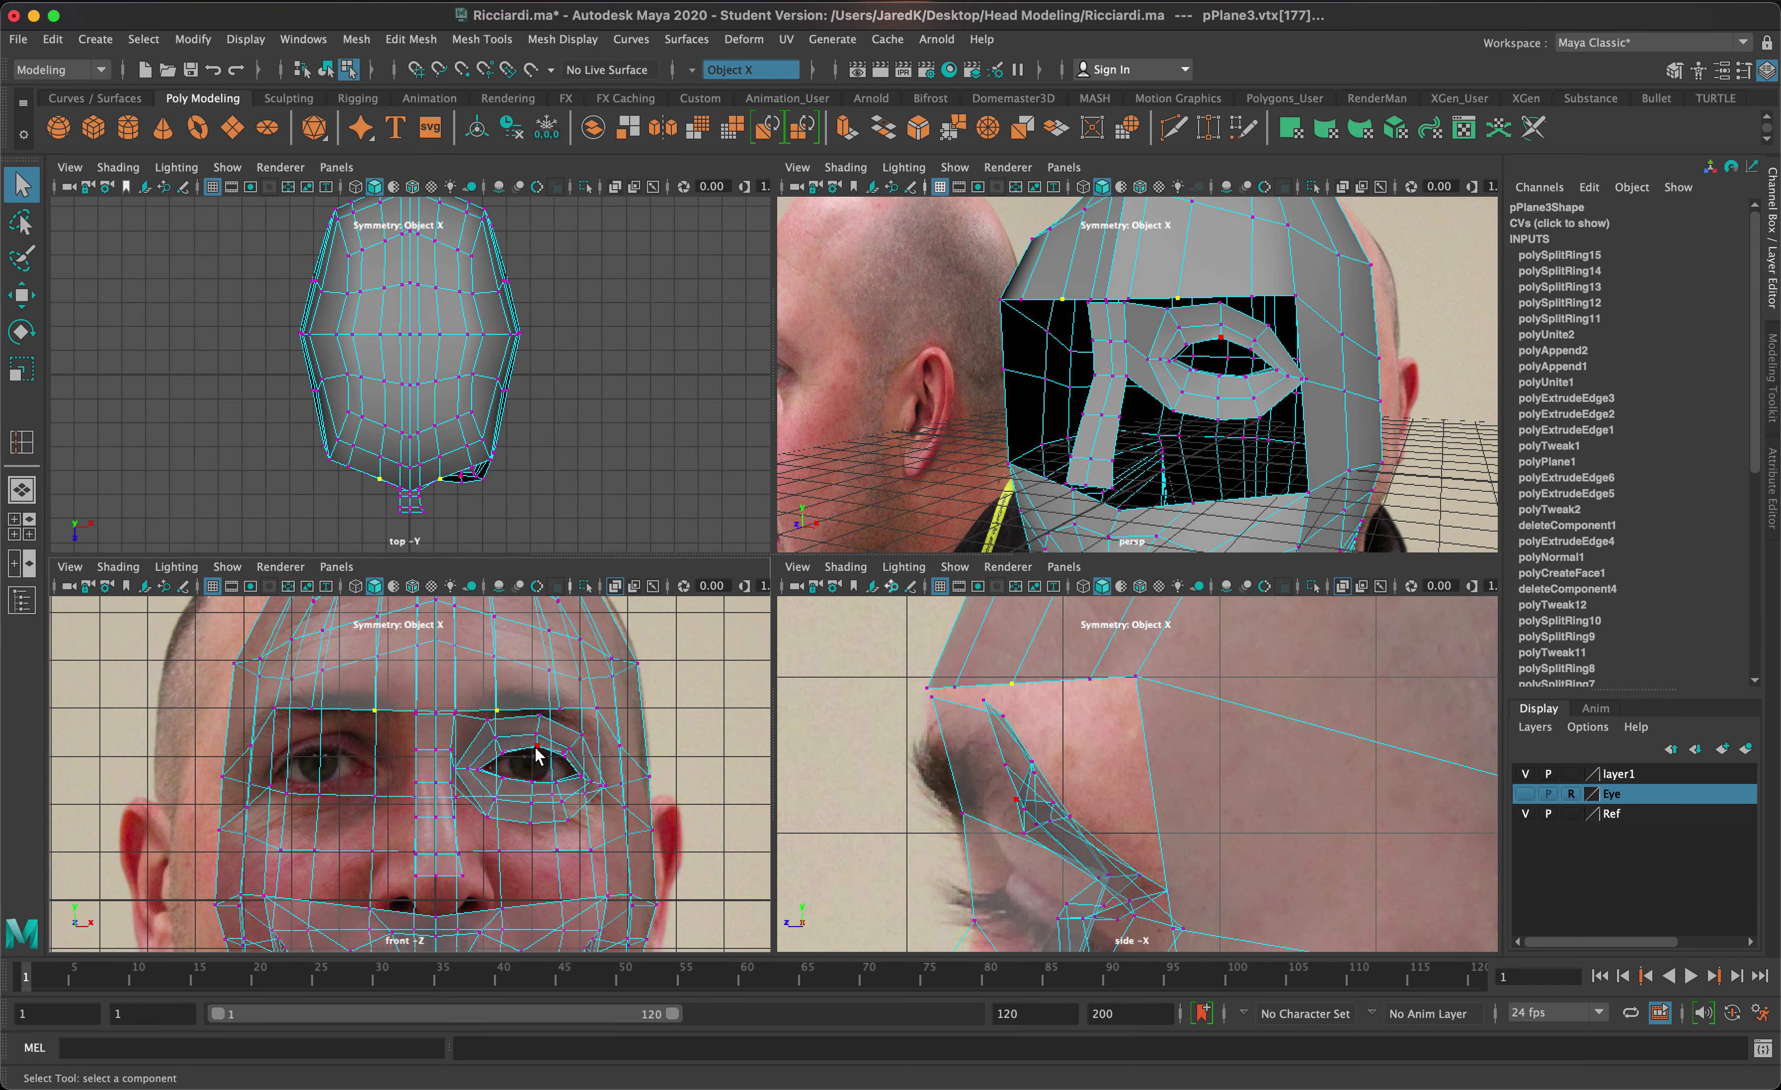
- Try to merge the nose strip's top eye-side corner vertex with the forehead vertex above it while Object X symmetry is on
{"action": "left_click", "coordinate": [1122, 307]}
{"action": "left_click", "coordinate": [1130, 304]}
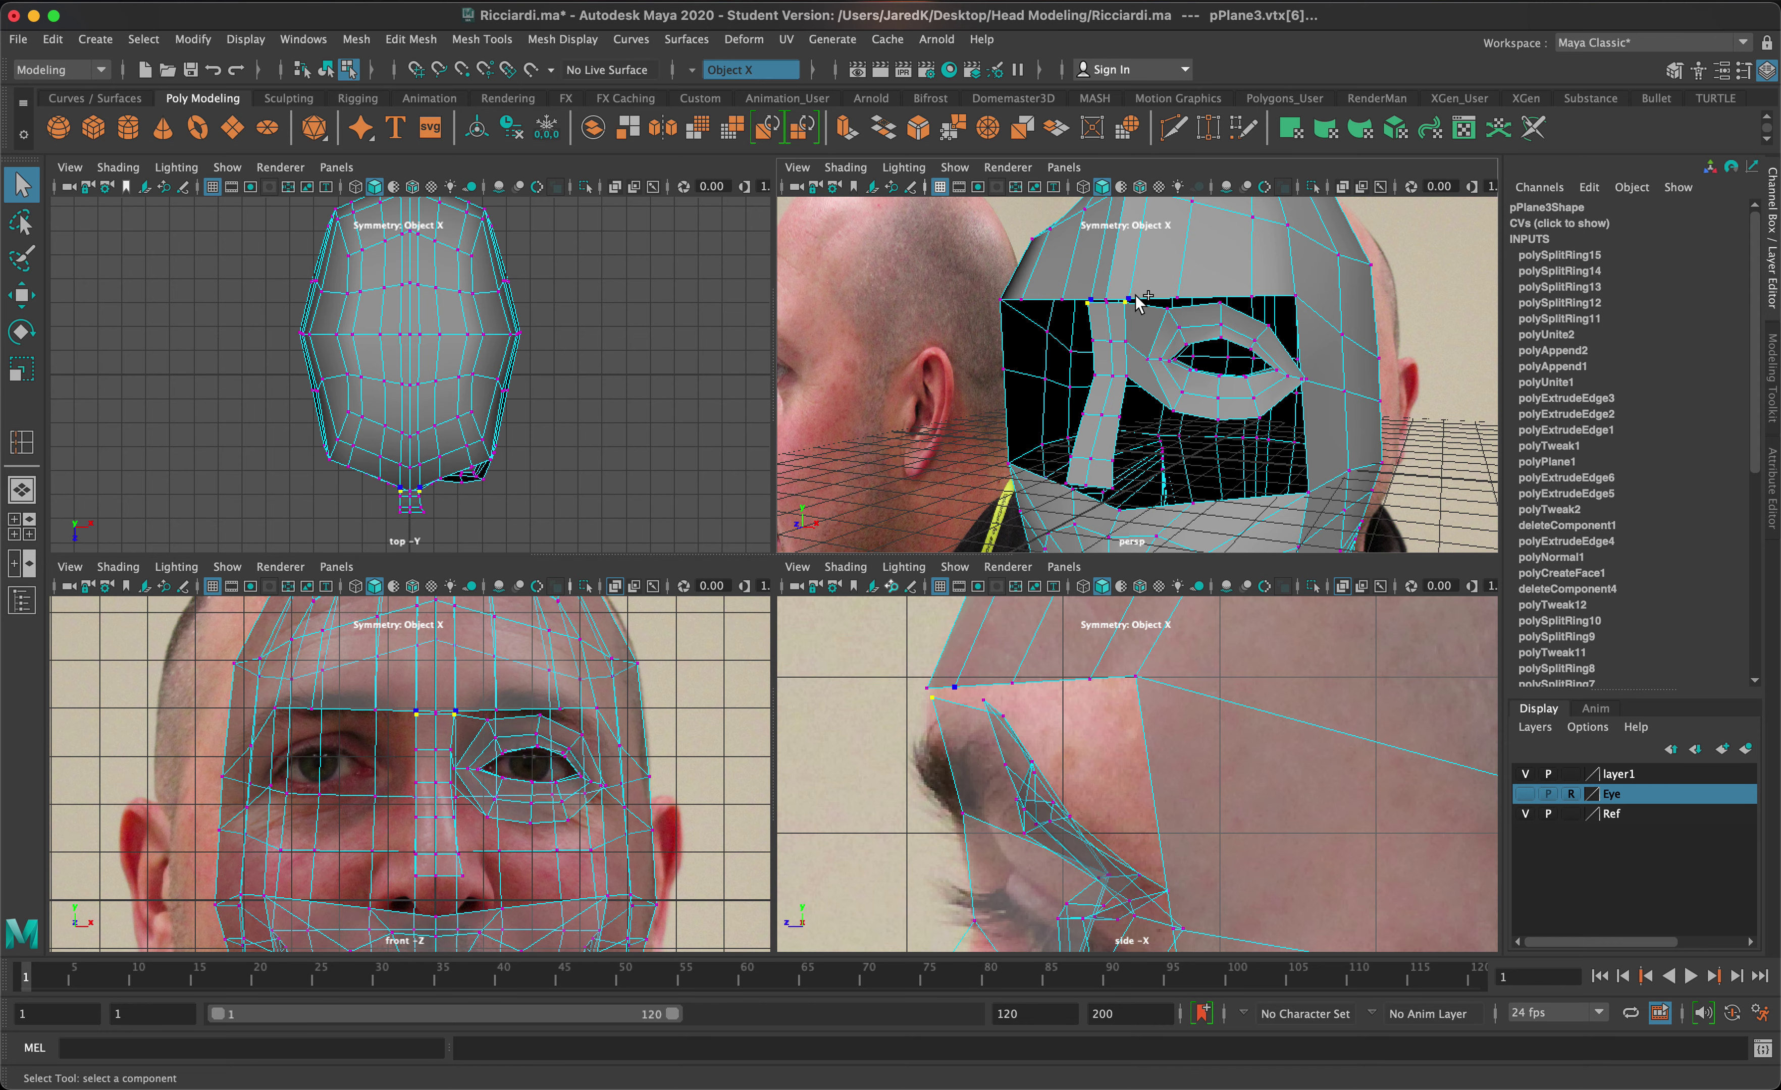
{"action": "left_click", "coordinate": [427, 40]}
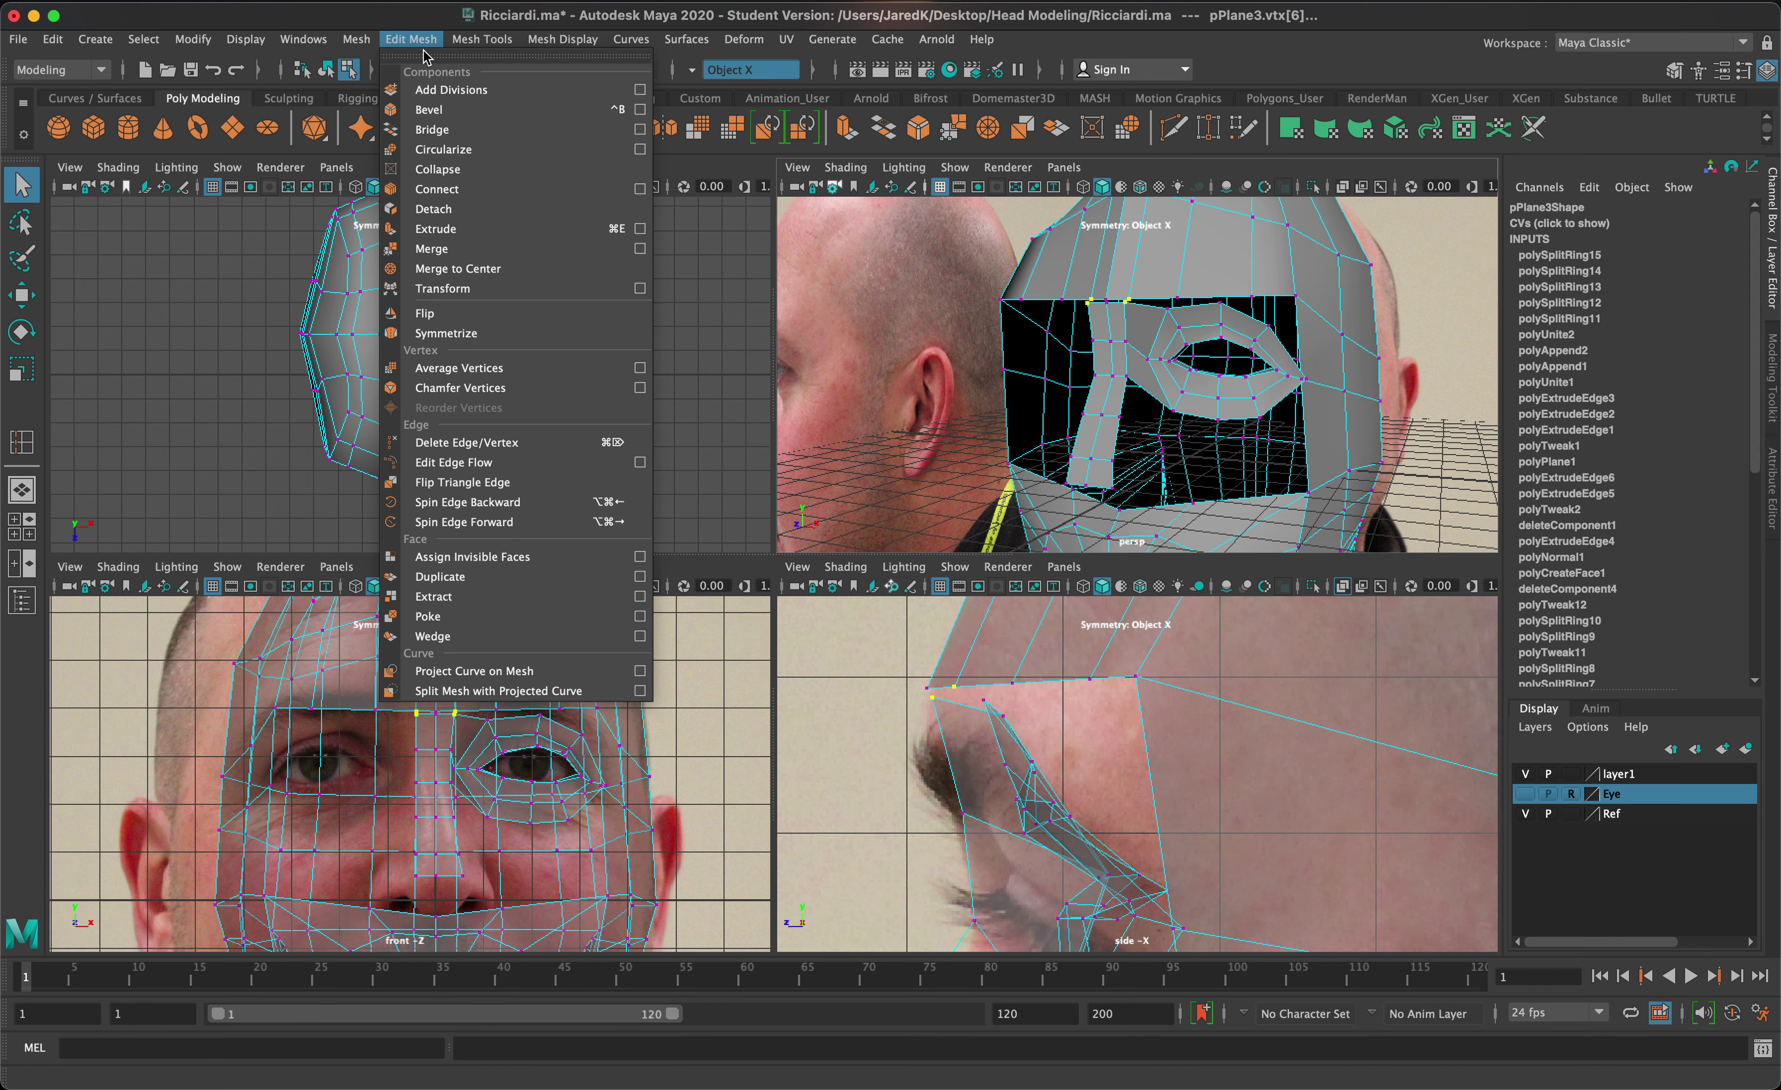
{"action": "left_click", "coordinate": [490, 250]}
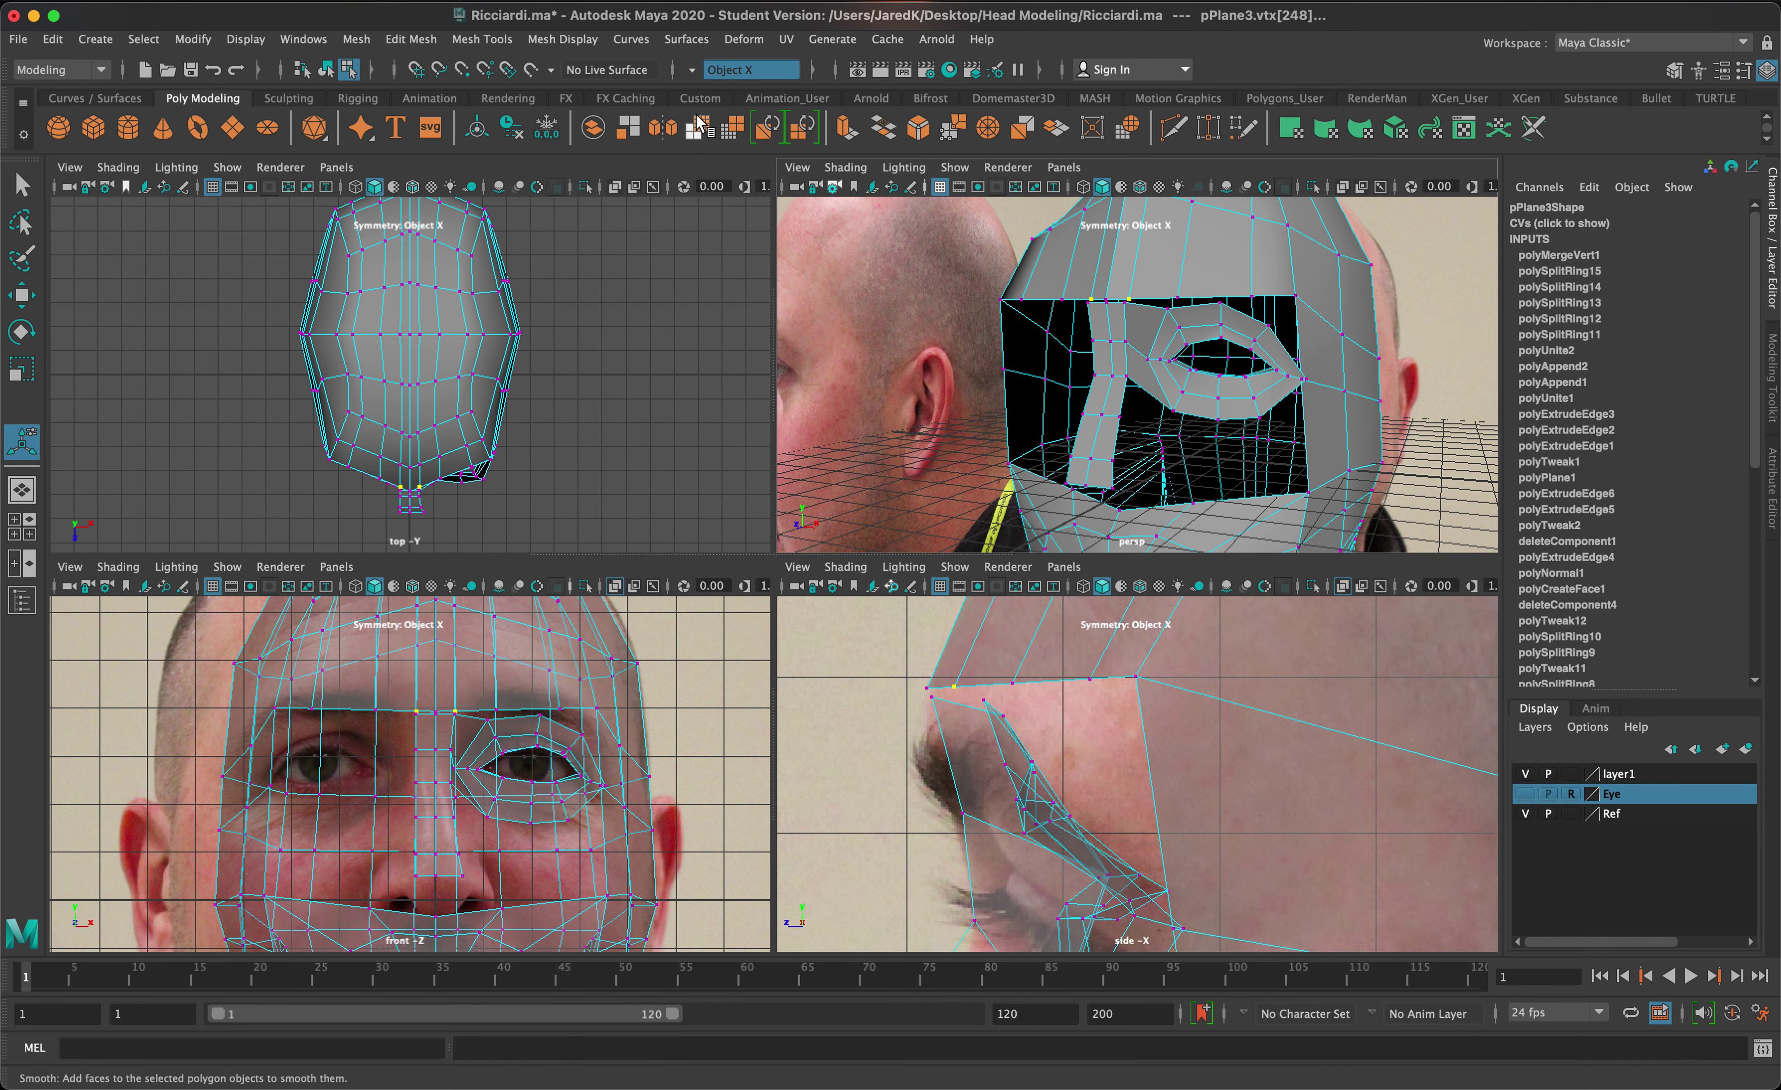
- Turn symmetry off and merge the nose strip's top eye-side corner vertex with the forehead vertex directly above it
{"action": "left_click", "coordinate": [694, 68]}
{"action": "left_click", "coordinate": [728, 77]}
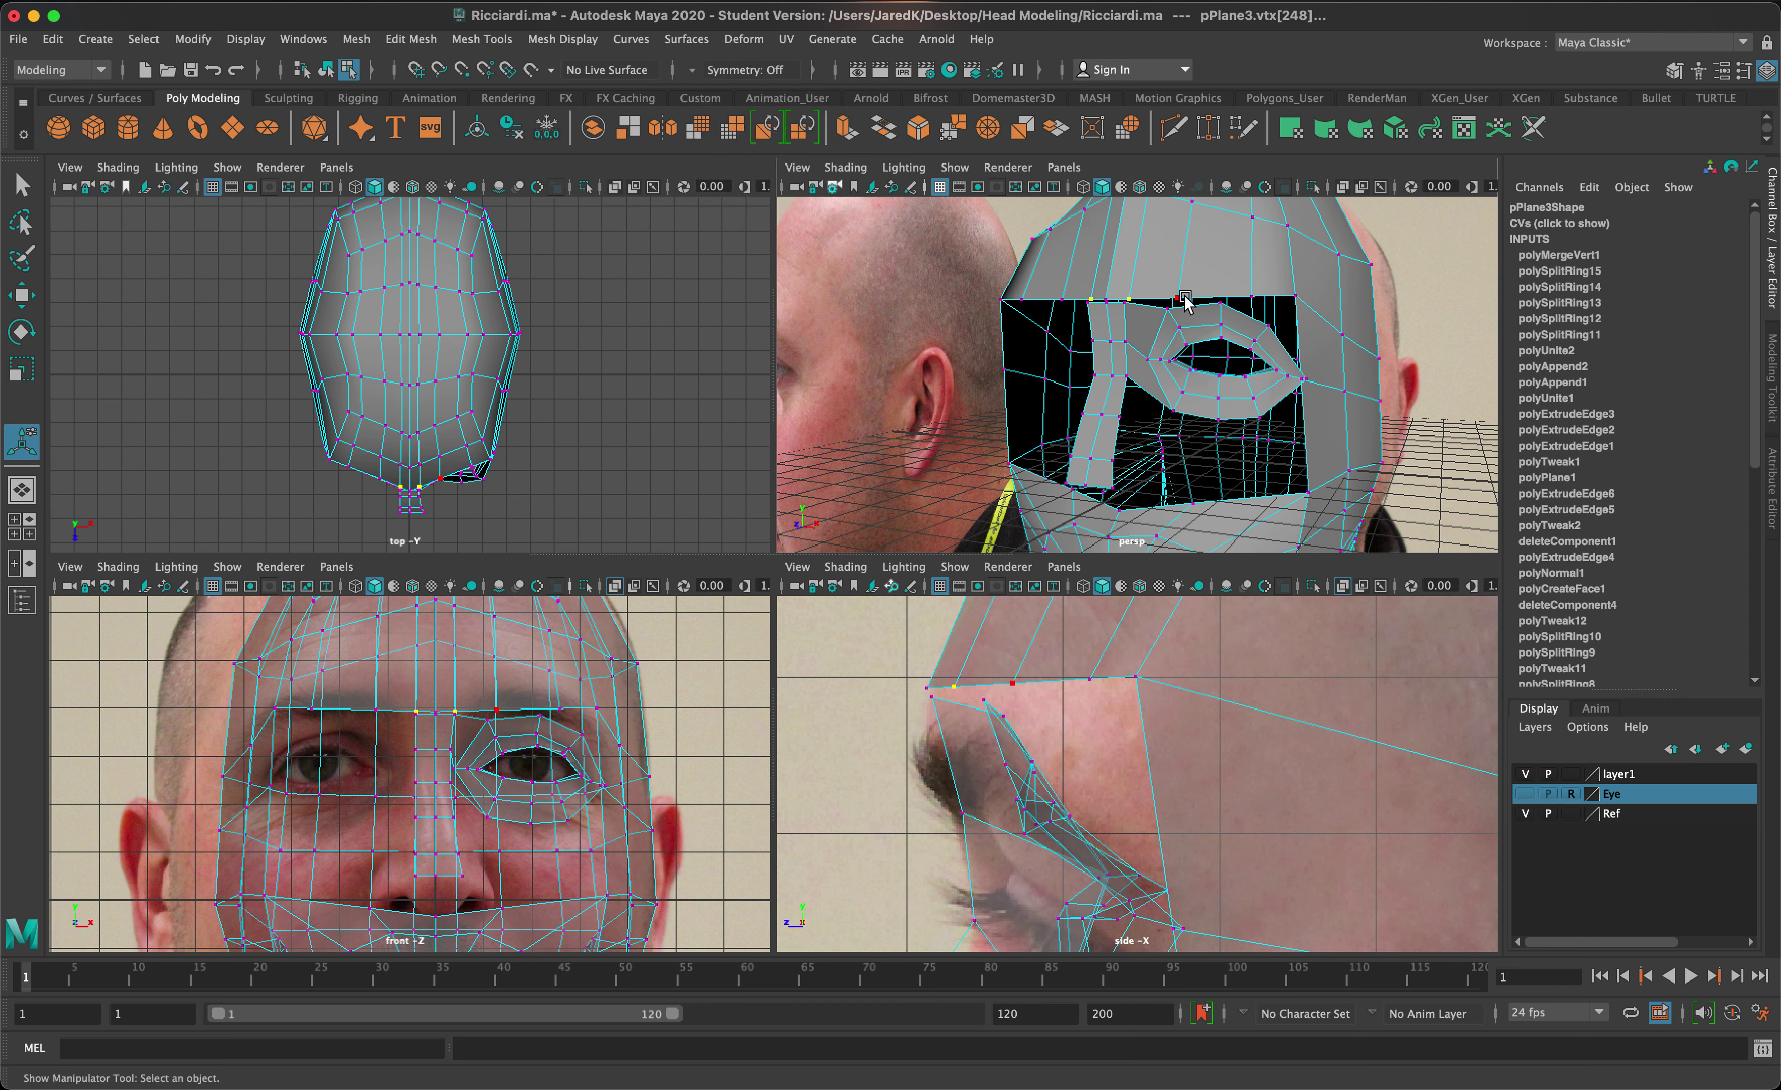
{"action": "left_click", "coordinate": [1139, 302]}
{"action": "left_click", "coordinate": [1143, 298], "text": "shift"}
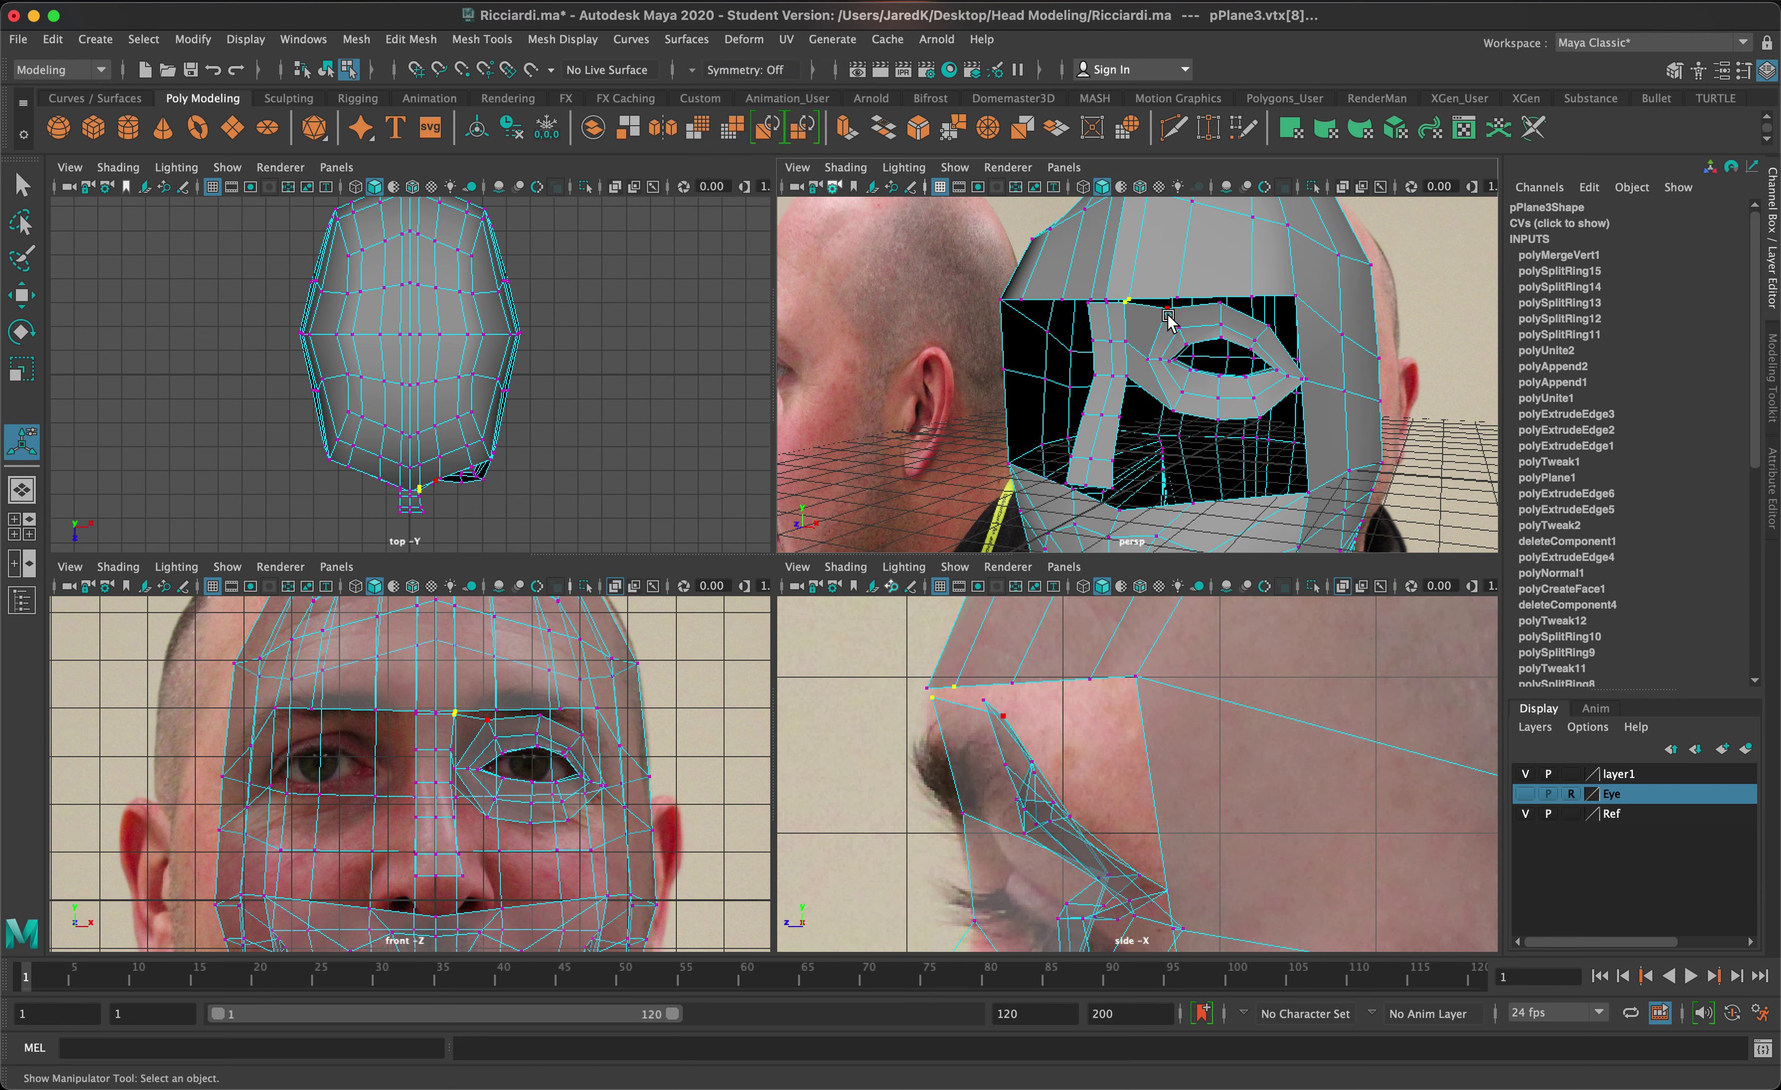
{"action": "scroll", "coordinate": [1166, 322], "scroll_direction": "up", "scroll_amount": 10}
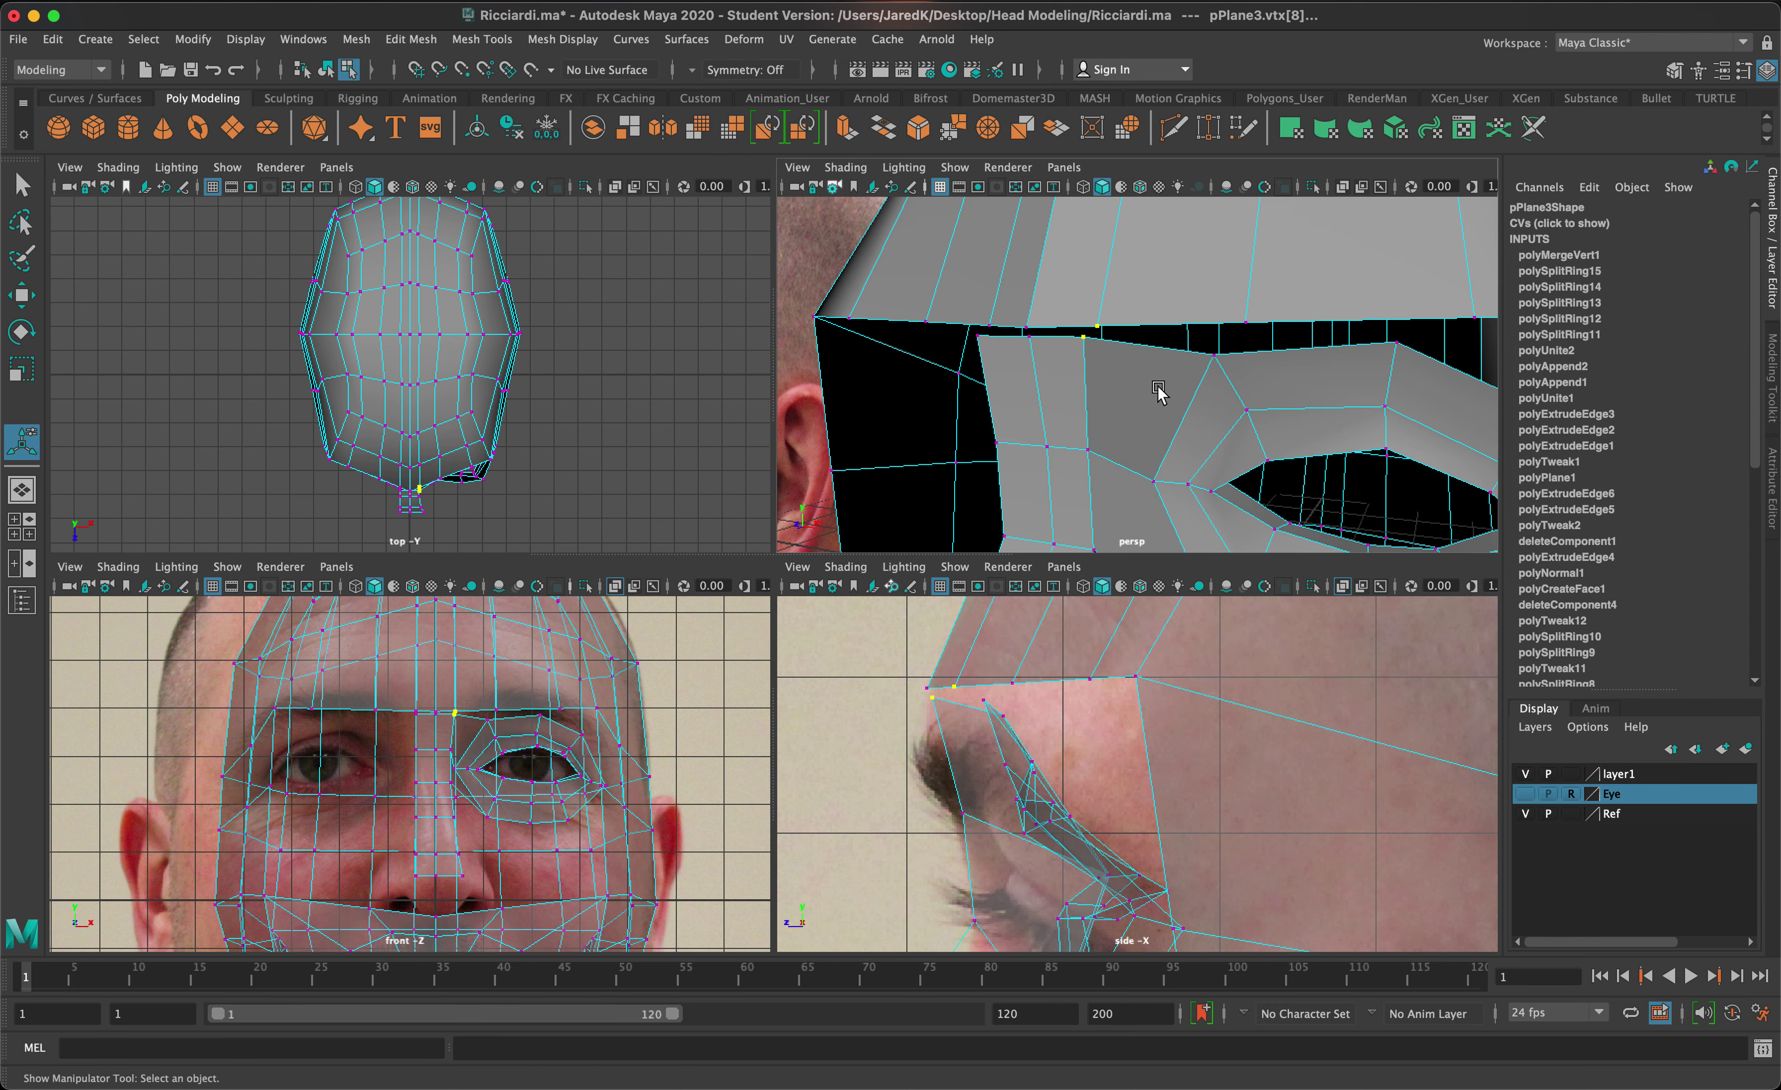
{"action": "middle_click_drag", "start_coordinate": [1107, 372], "coordinate": [1165, 398], "text": "alt"}
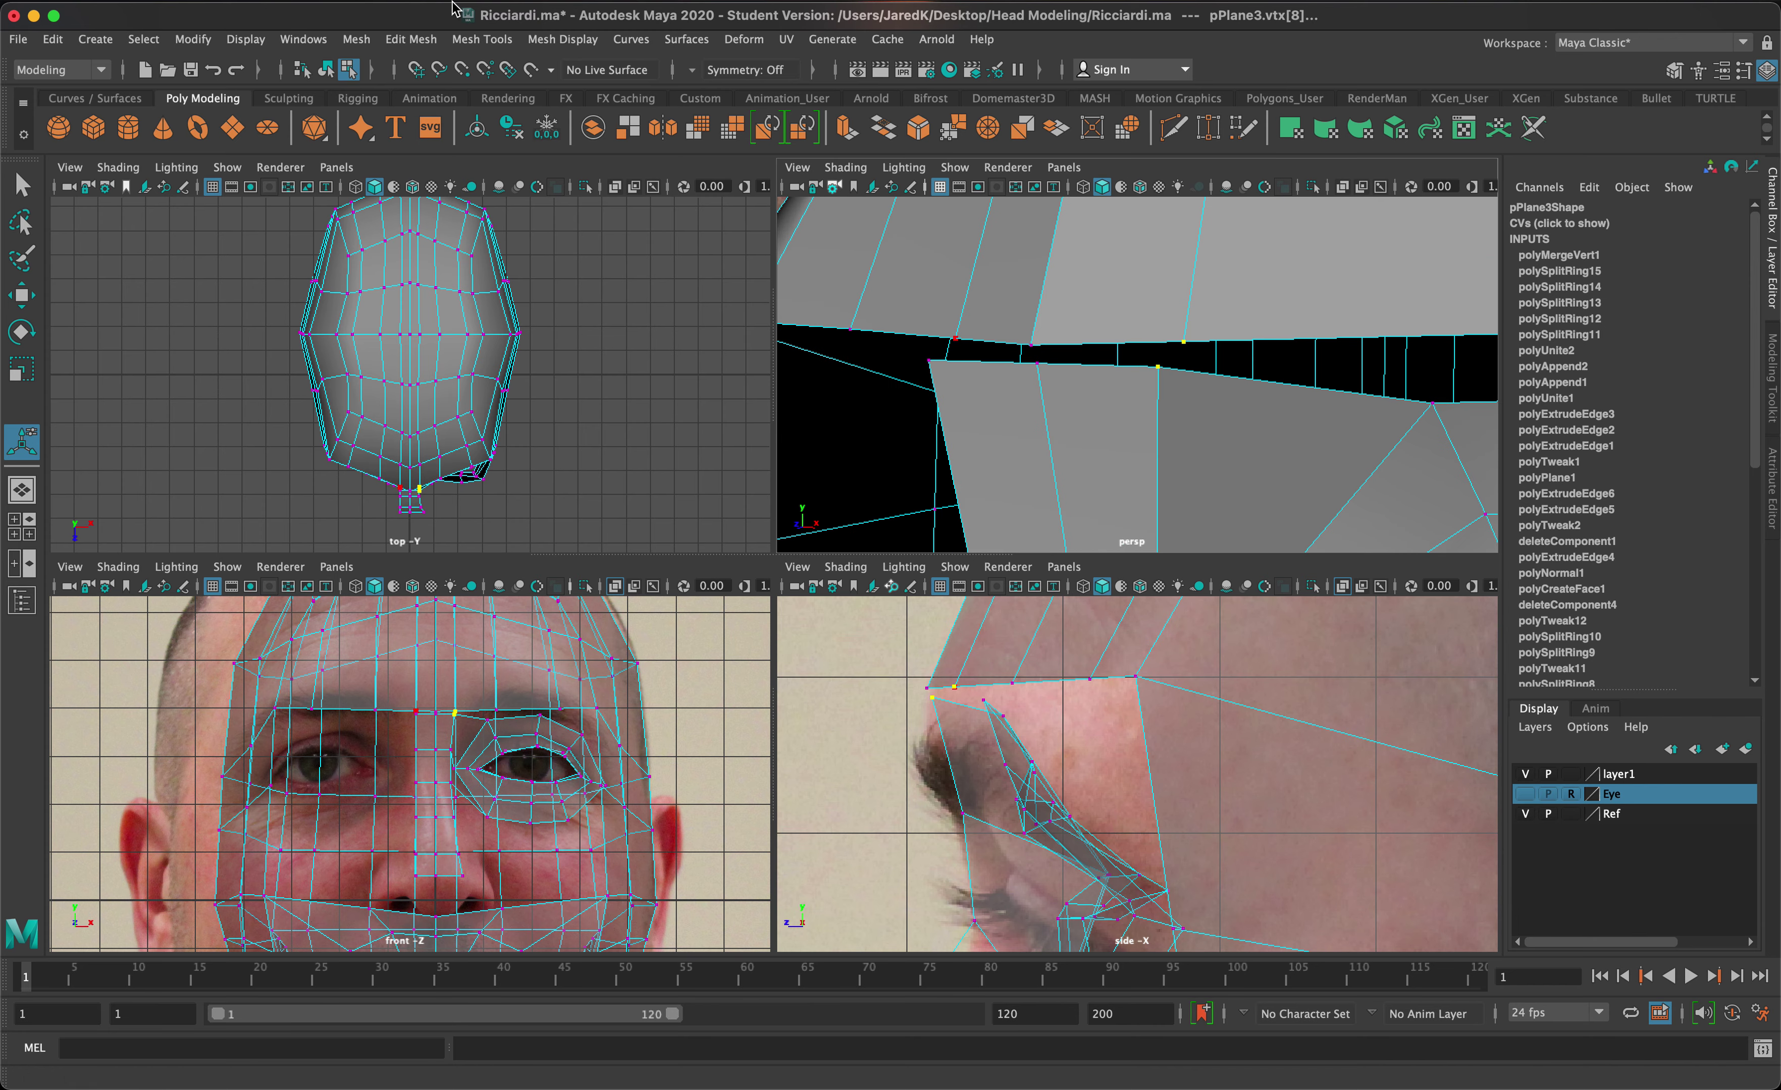
{"action": "left_click", "coordinate": [473, 40]}
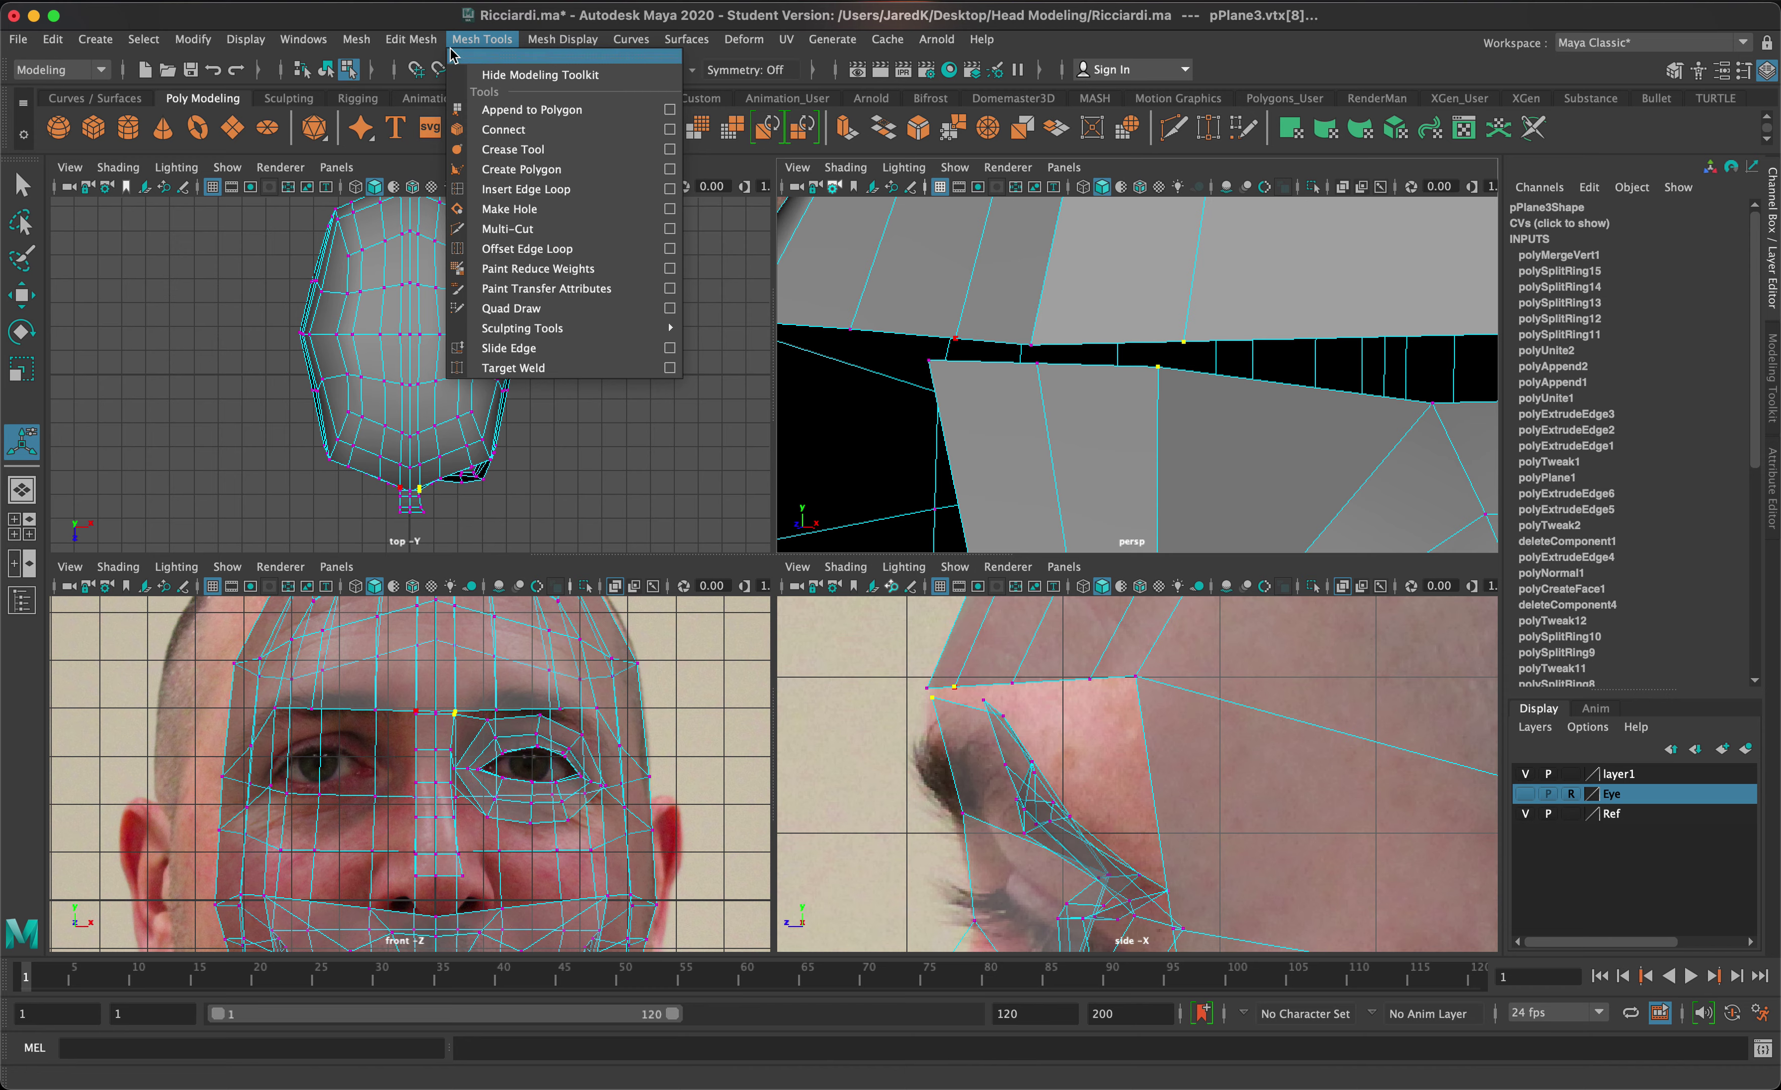
{"action": "left_click", "coordinate": [406, 41]}
{"action": "left_click", "coordinate": [475, 249]}
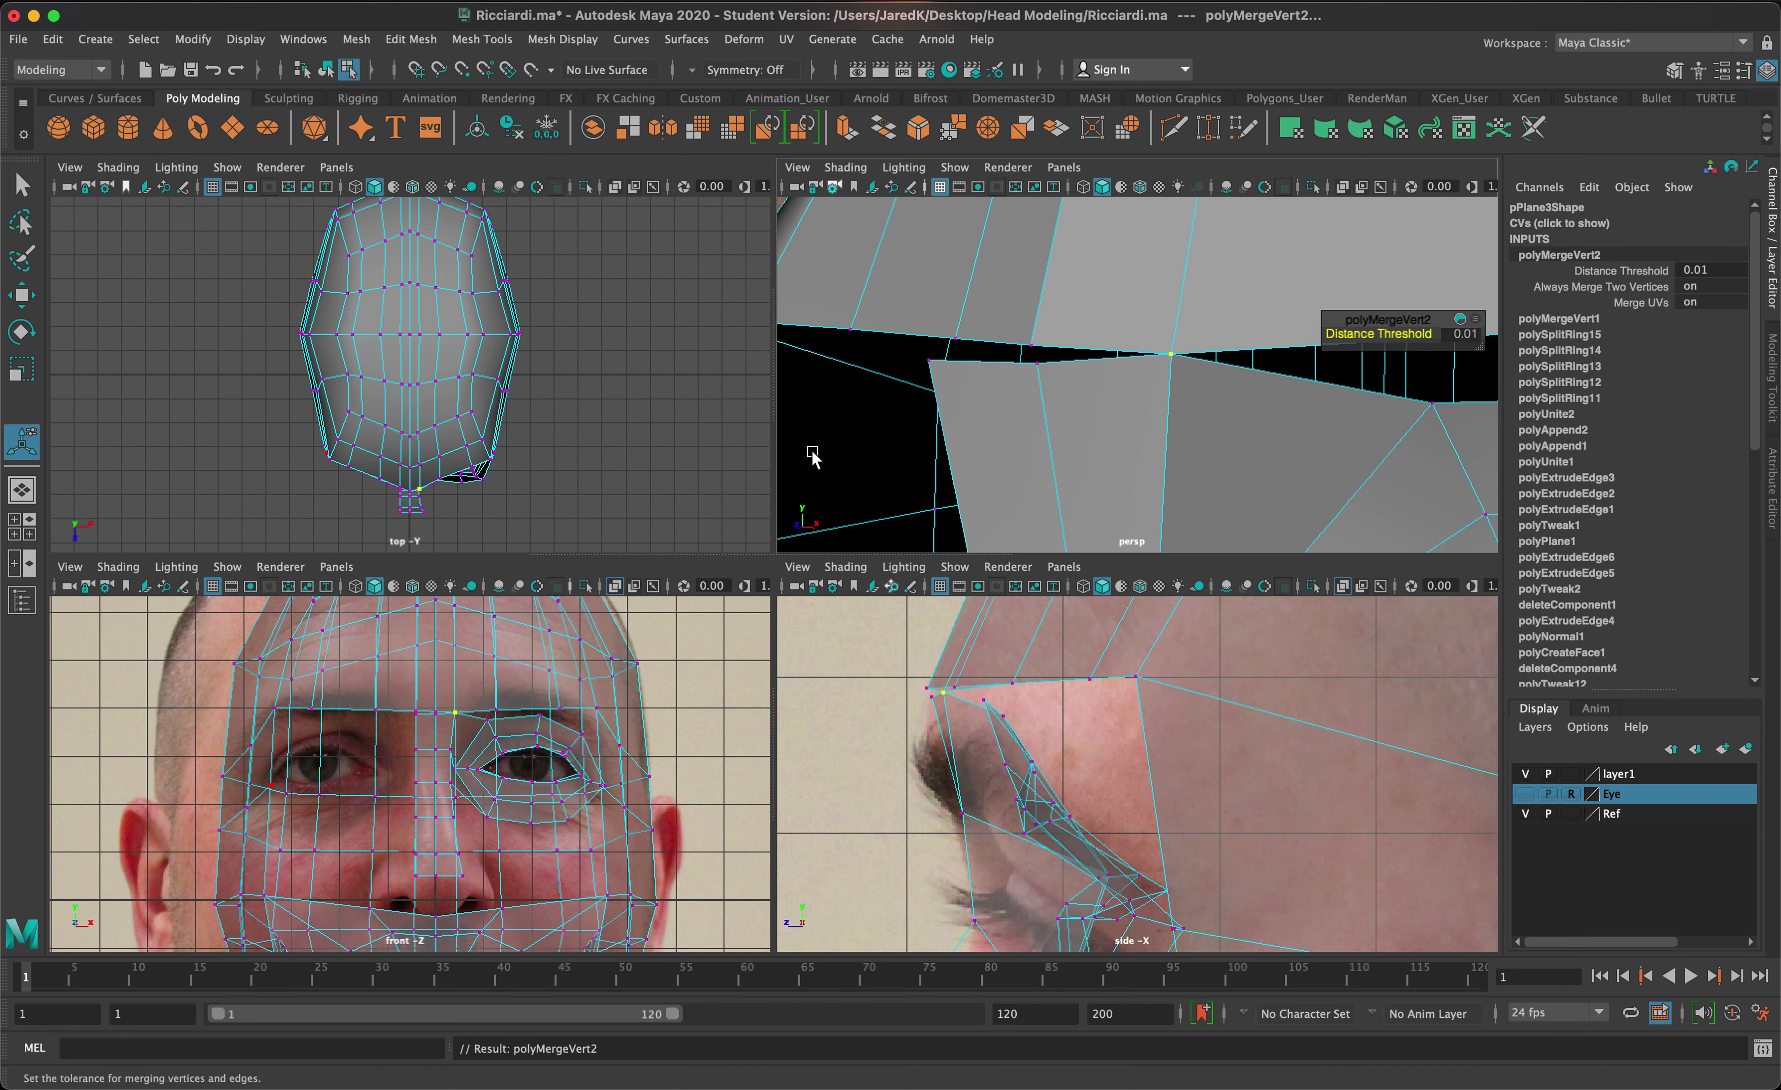
- Merge the nose strip's remaining two top vertices, middle and far corner, each with its matching forehead vertex
{"action": "left_click_drag", "start_coordinate": [1049, 382], "coordinate": [1021, 307]}
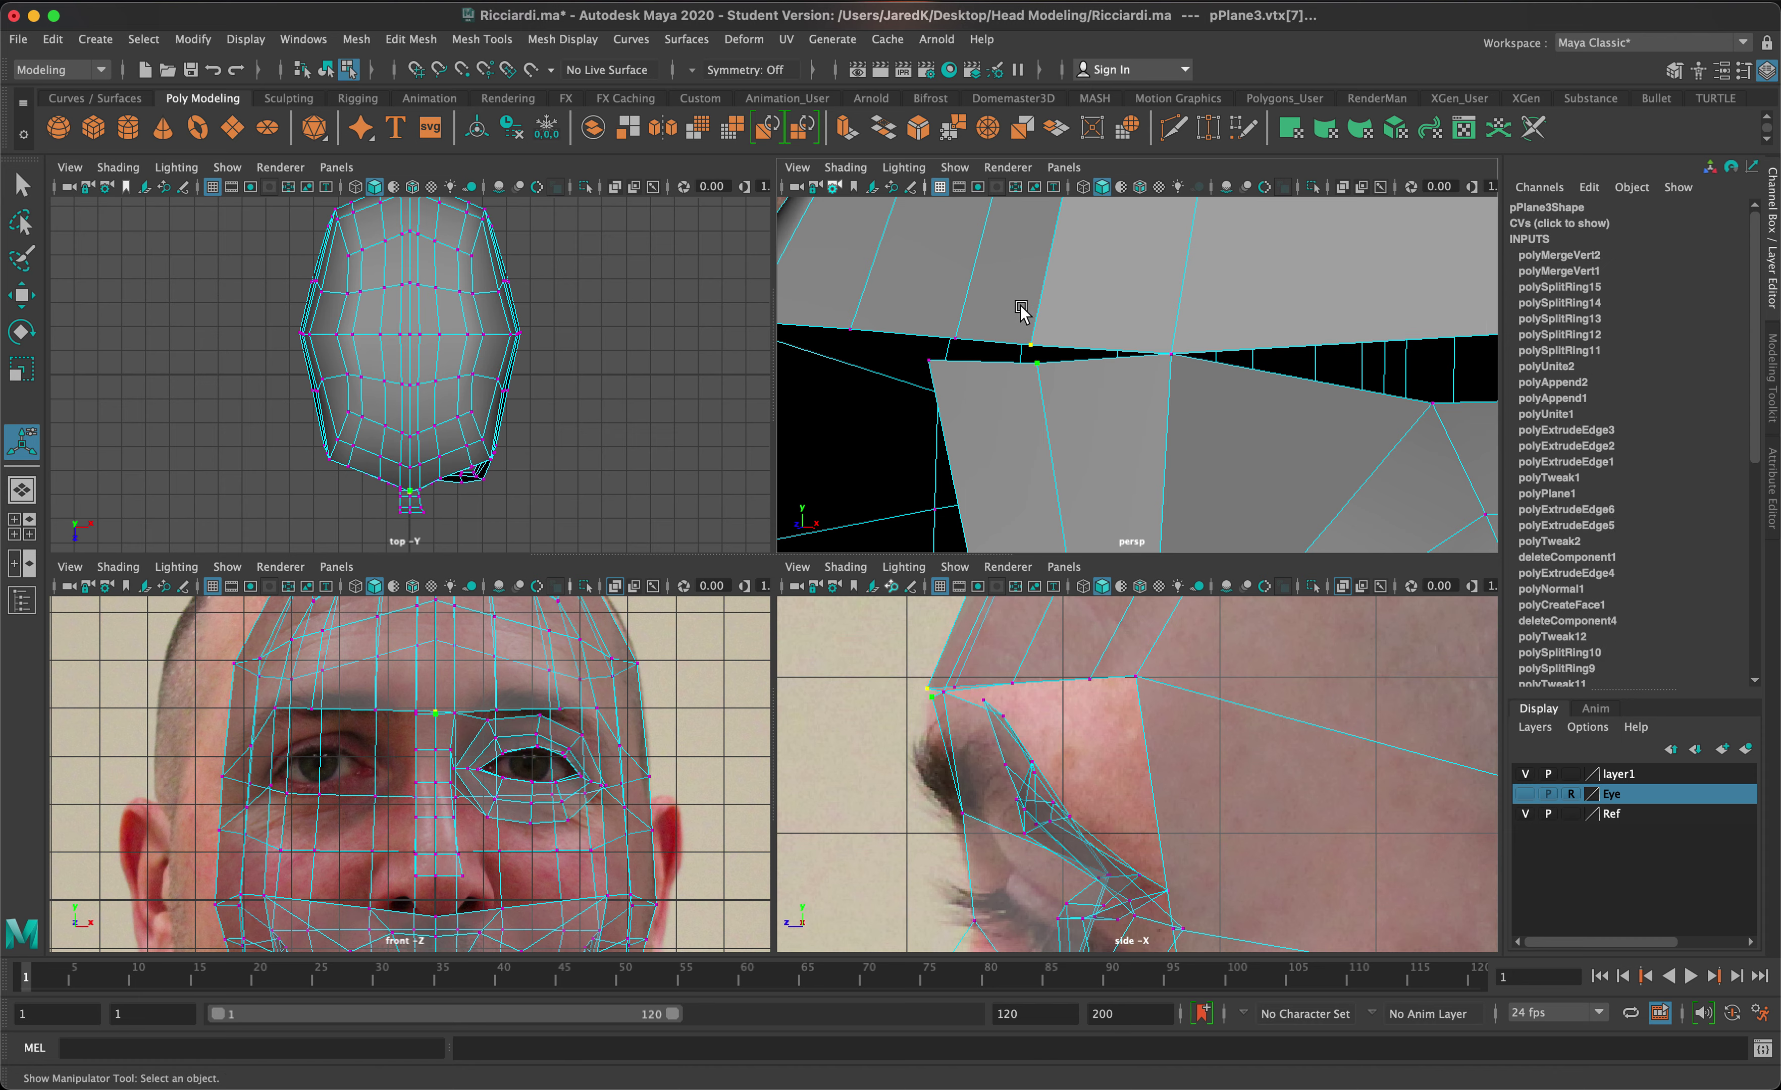
{"action": "key", "text": "g"}
{"action": "left_click_drag", "start_coordinate": [1006, 400], "coordinate": [877, 287]}
{"action": "key", "text": "g"}
- Merge the eye mesh's upper inner vertex with the nearest vertex on the lower forehead edge
{"action": "scroll", "coordinate": [1043, 428], "scroll_direction": "down", "scroll_amount": 5}
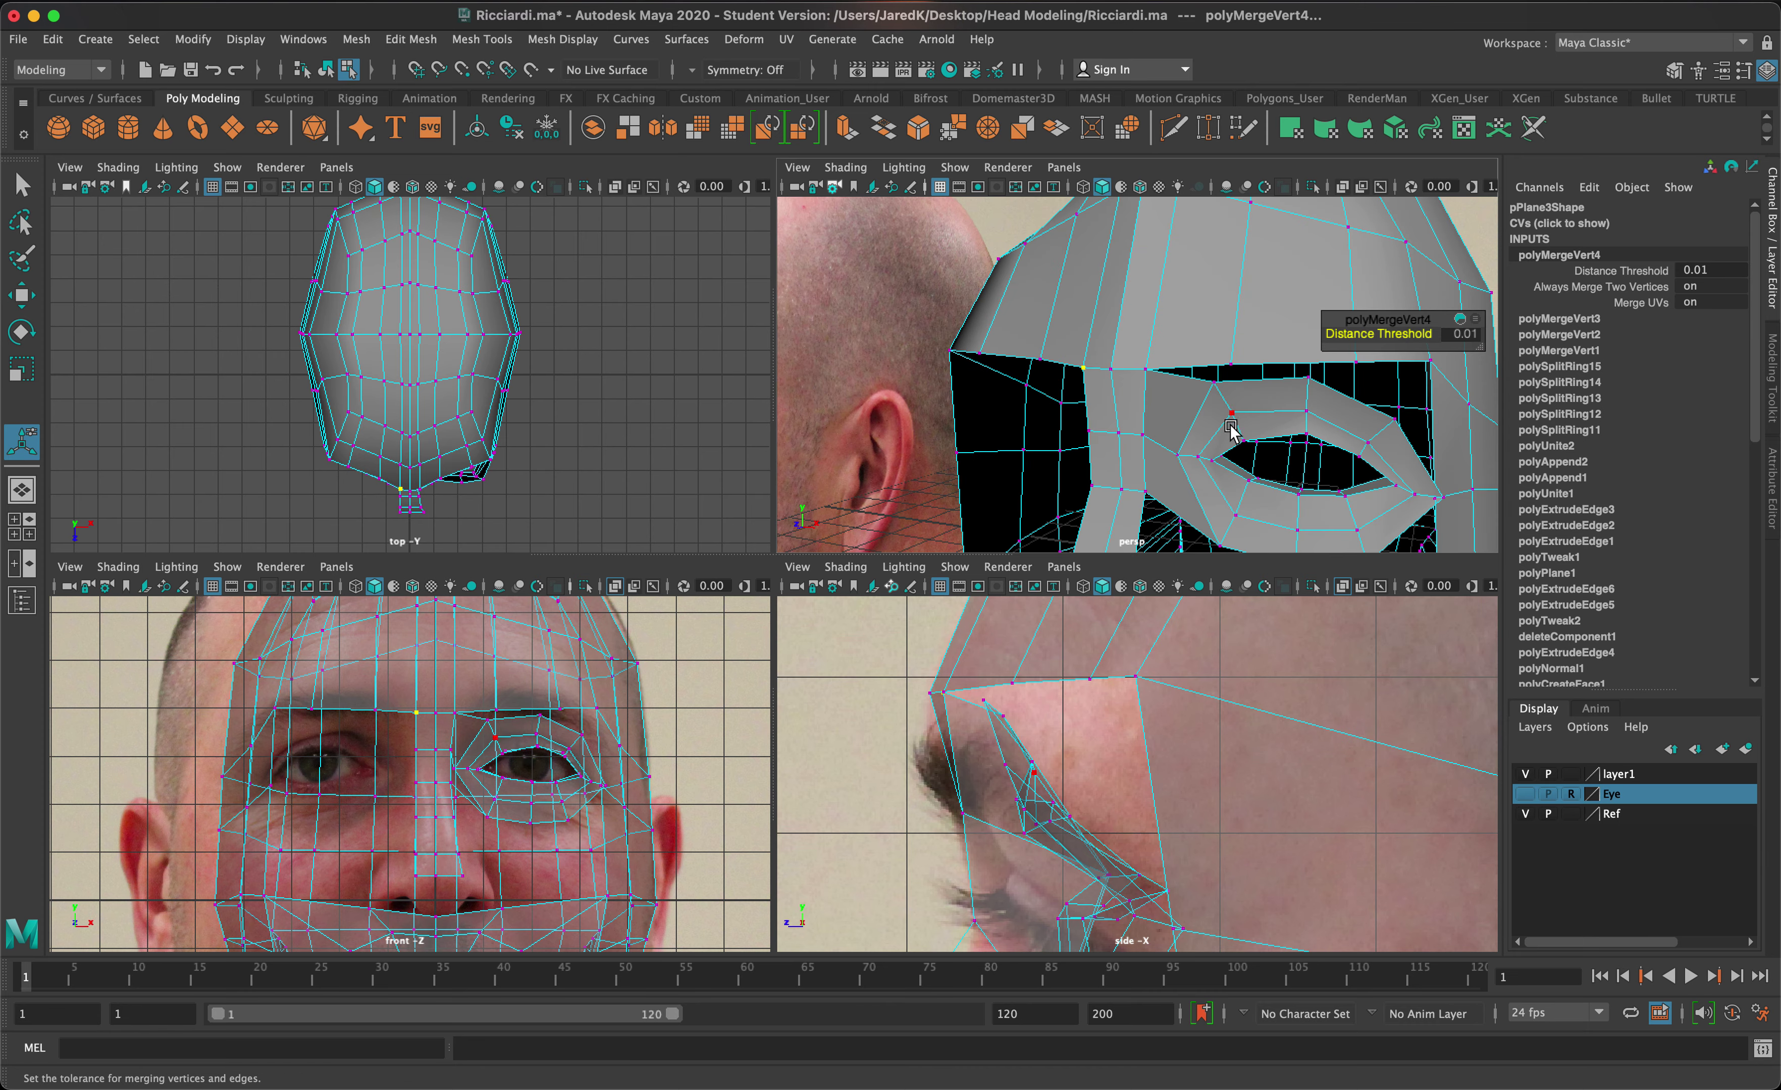
{"action": "mouse_move", "coordinate": [1236, 418]}
{"action": "left_mouse_down", "text": "alt"}
{"action": "mouse_move", "coordinate": [1255, 437]}
{"action": "mouse_move", "coordinate": [1281, 371]}
{"action": "mouse_move", "coordinate": [1283, 409]}
{"action": "mouse_move", "coordinate": [1231, 409]}
{"action": "left_mouse_up", "text": "alt"}
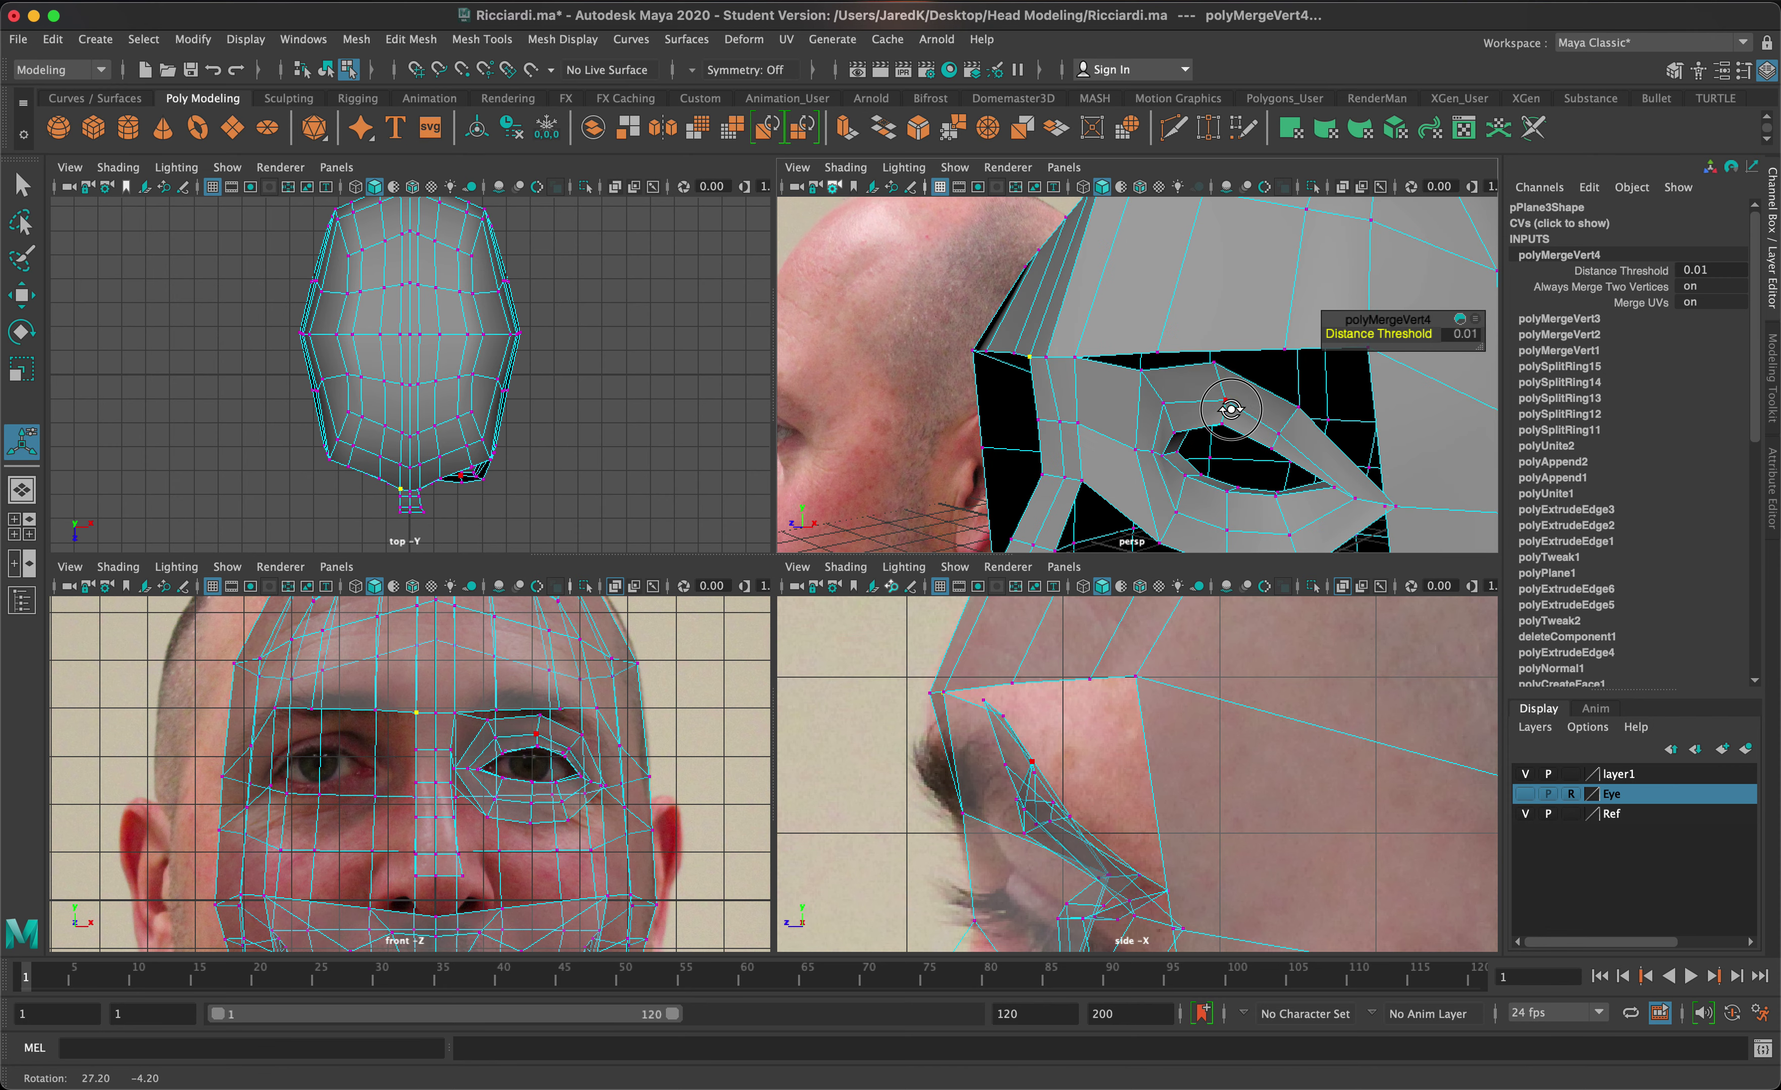
{"action": "left_click", "coordinate": [1138, 361]}
{"action": "left_click", "coordinate": [1136, 374], "text": "shift"}
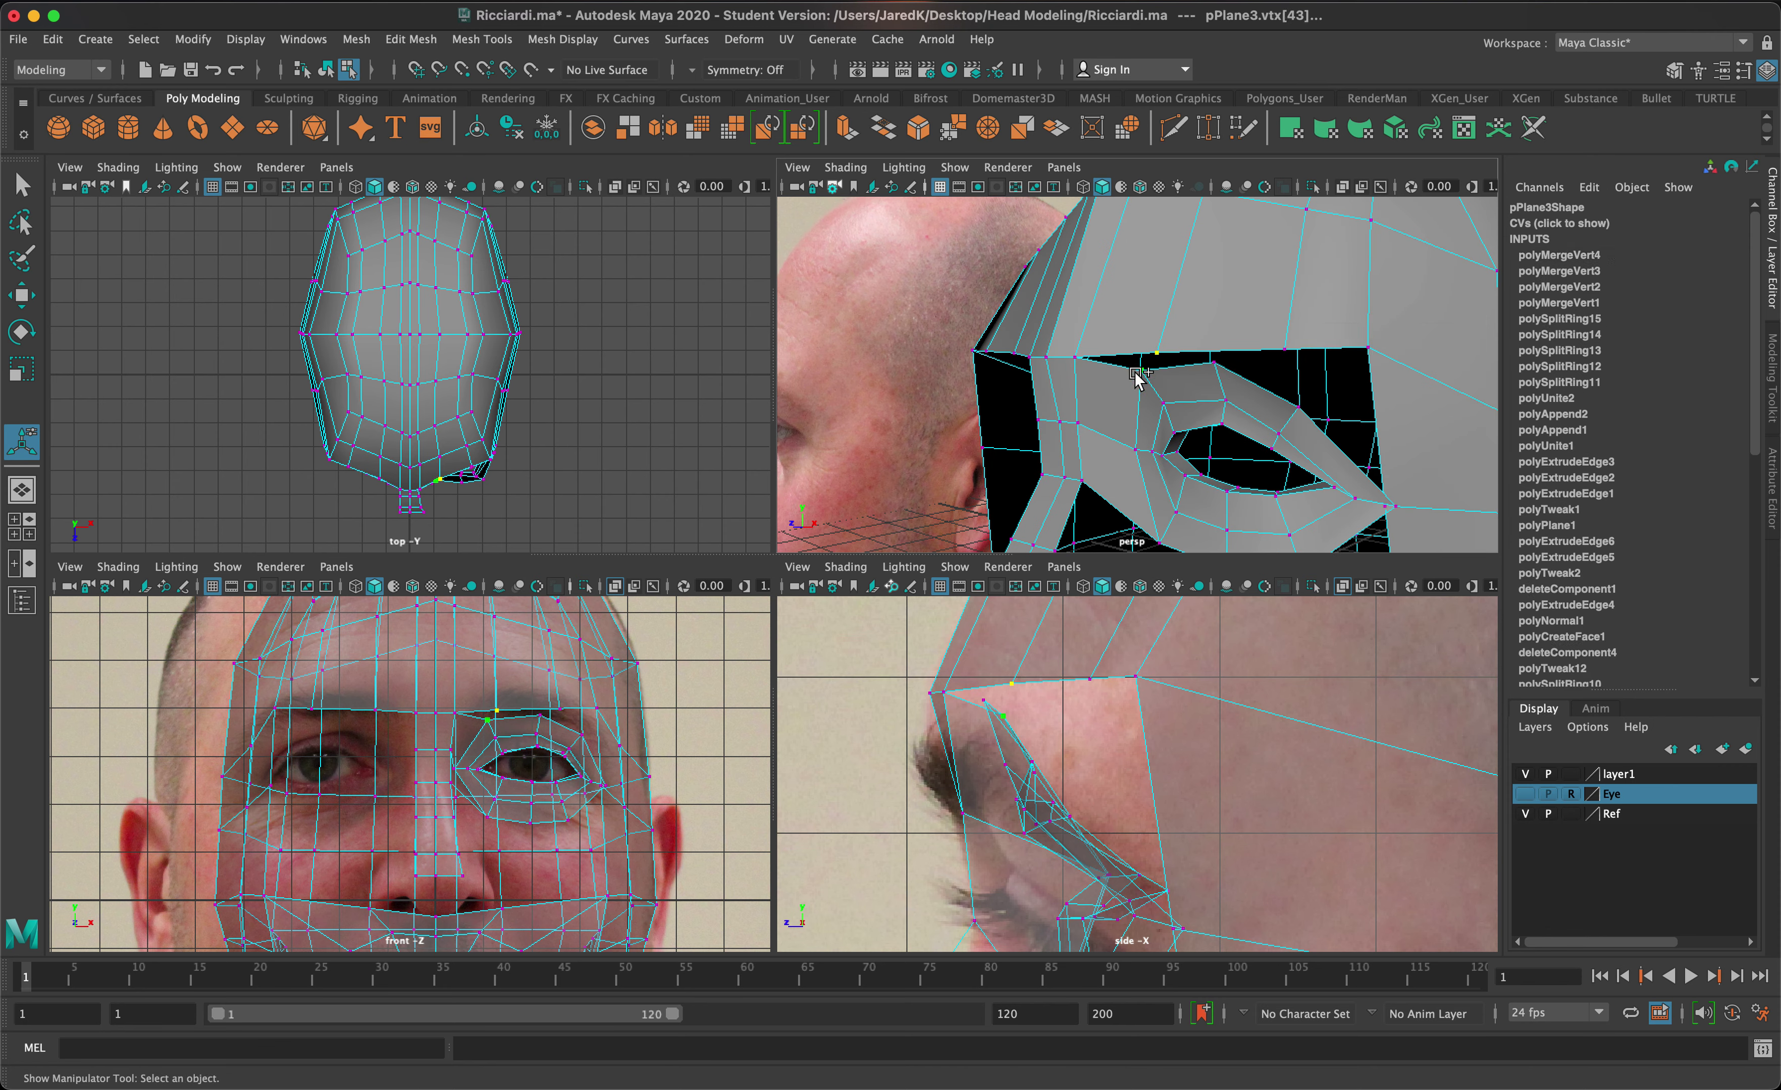
{"action": "key", "text": "g"}
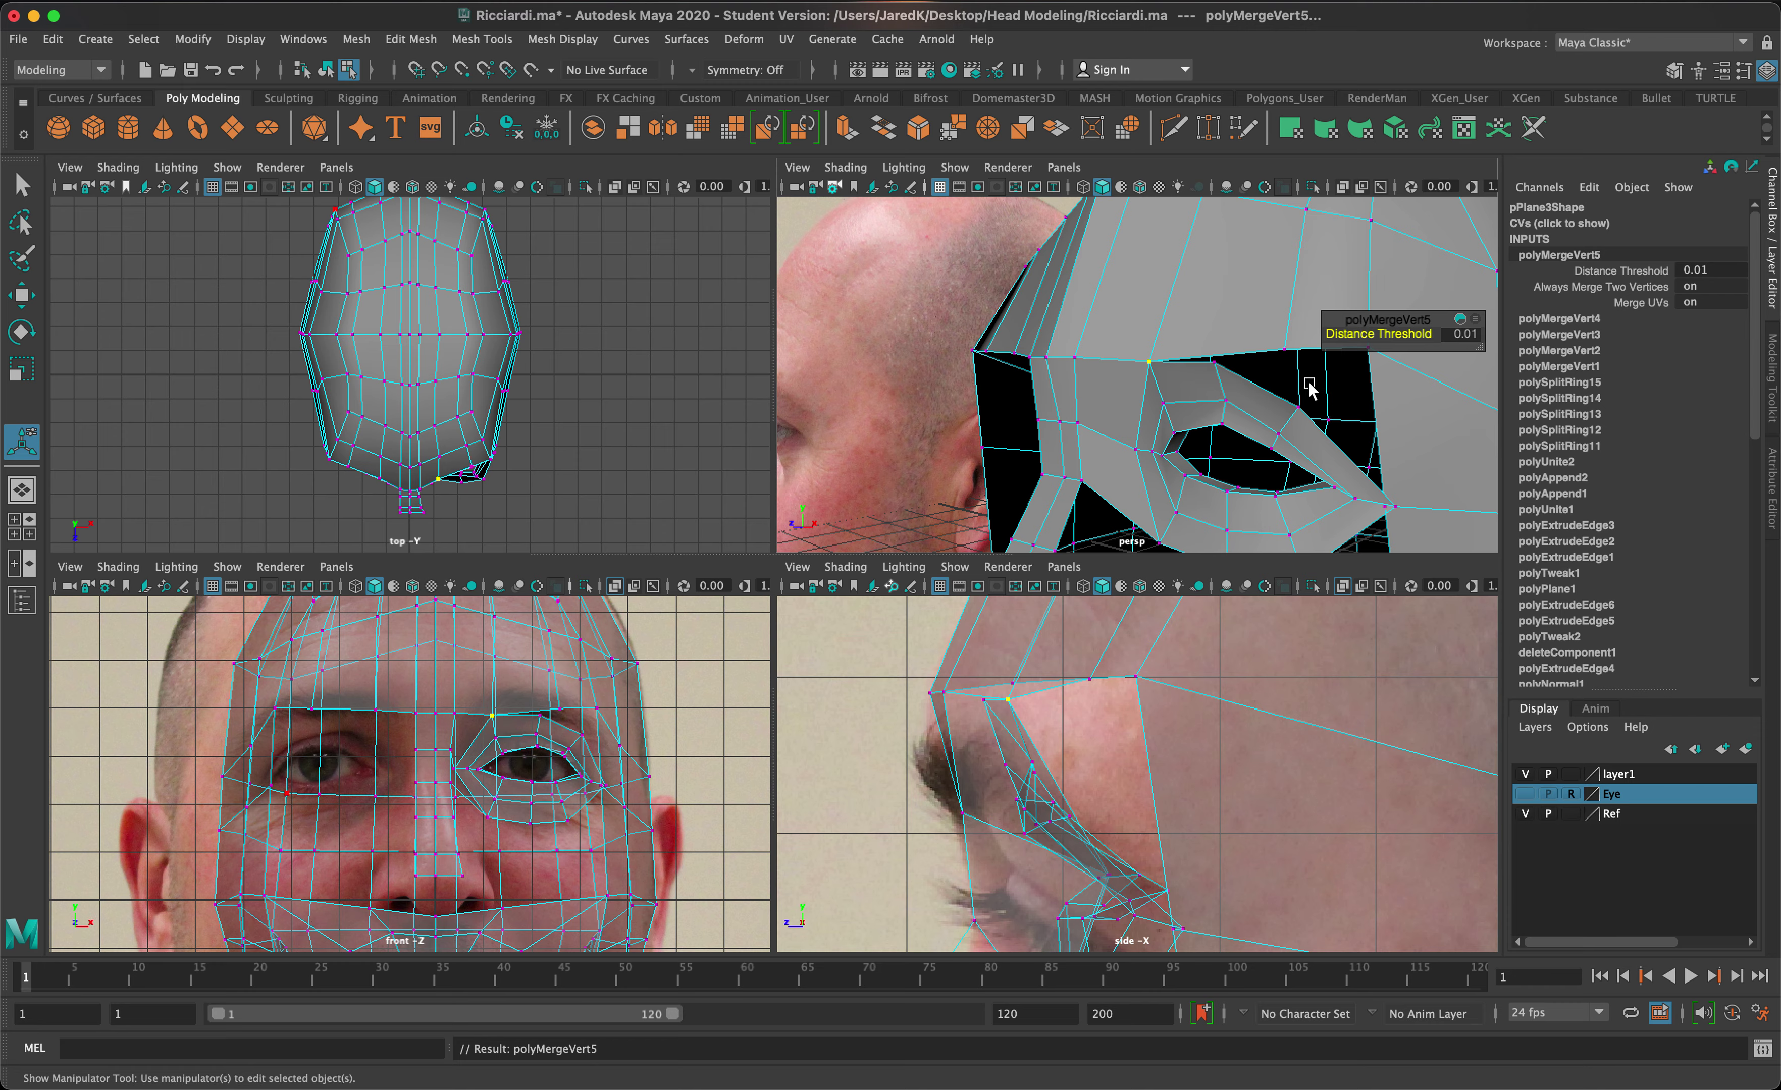
{"action": "left_click_drag", "start_coordinate": [1256, 380], "coordinate": [1442, 413], "text": "alt"}
{"action": "key", "text": "ctrl+z"}
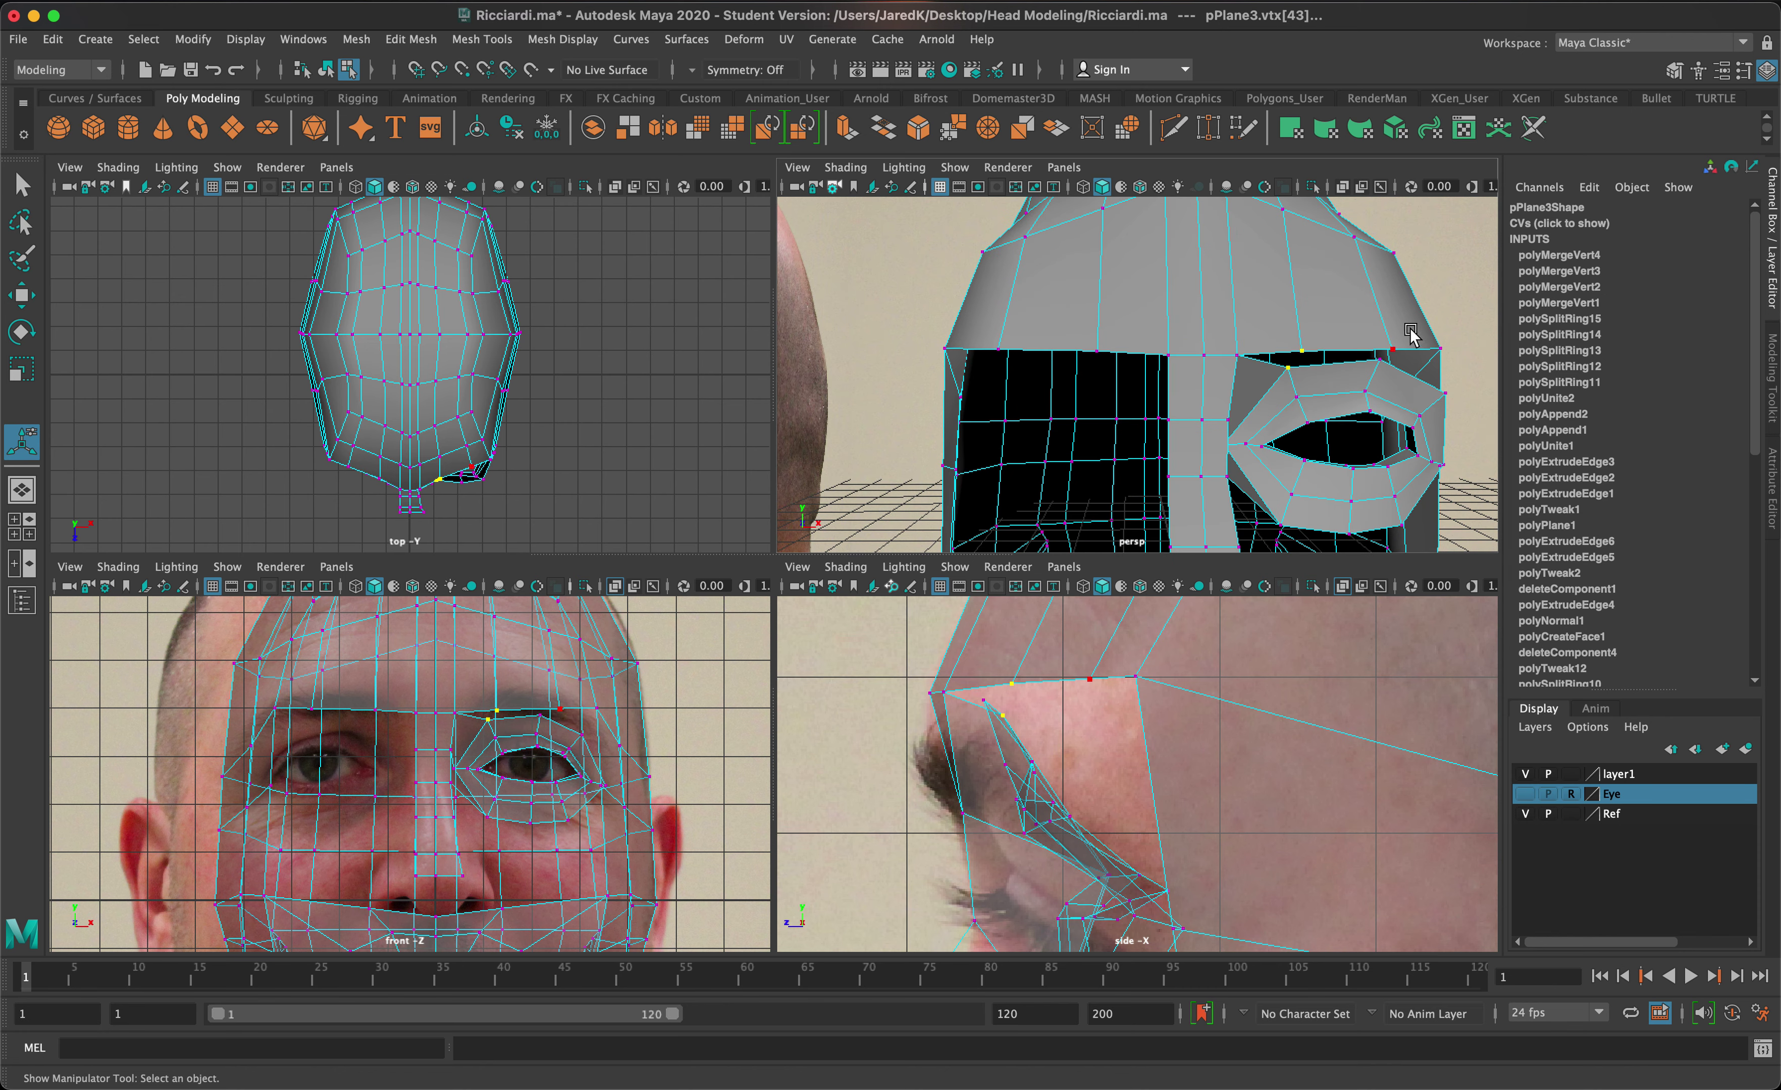
{"action": "key", "text": "g"}
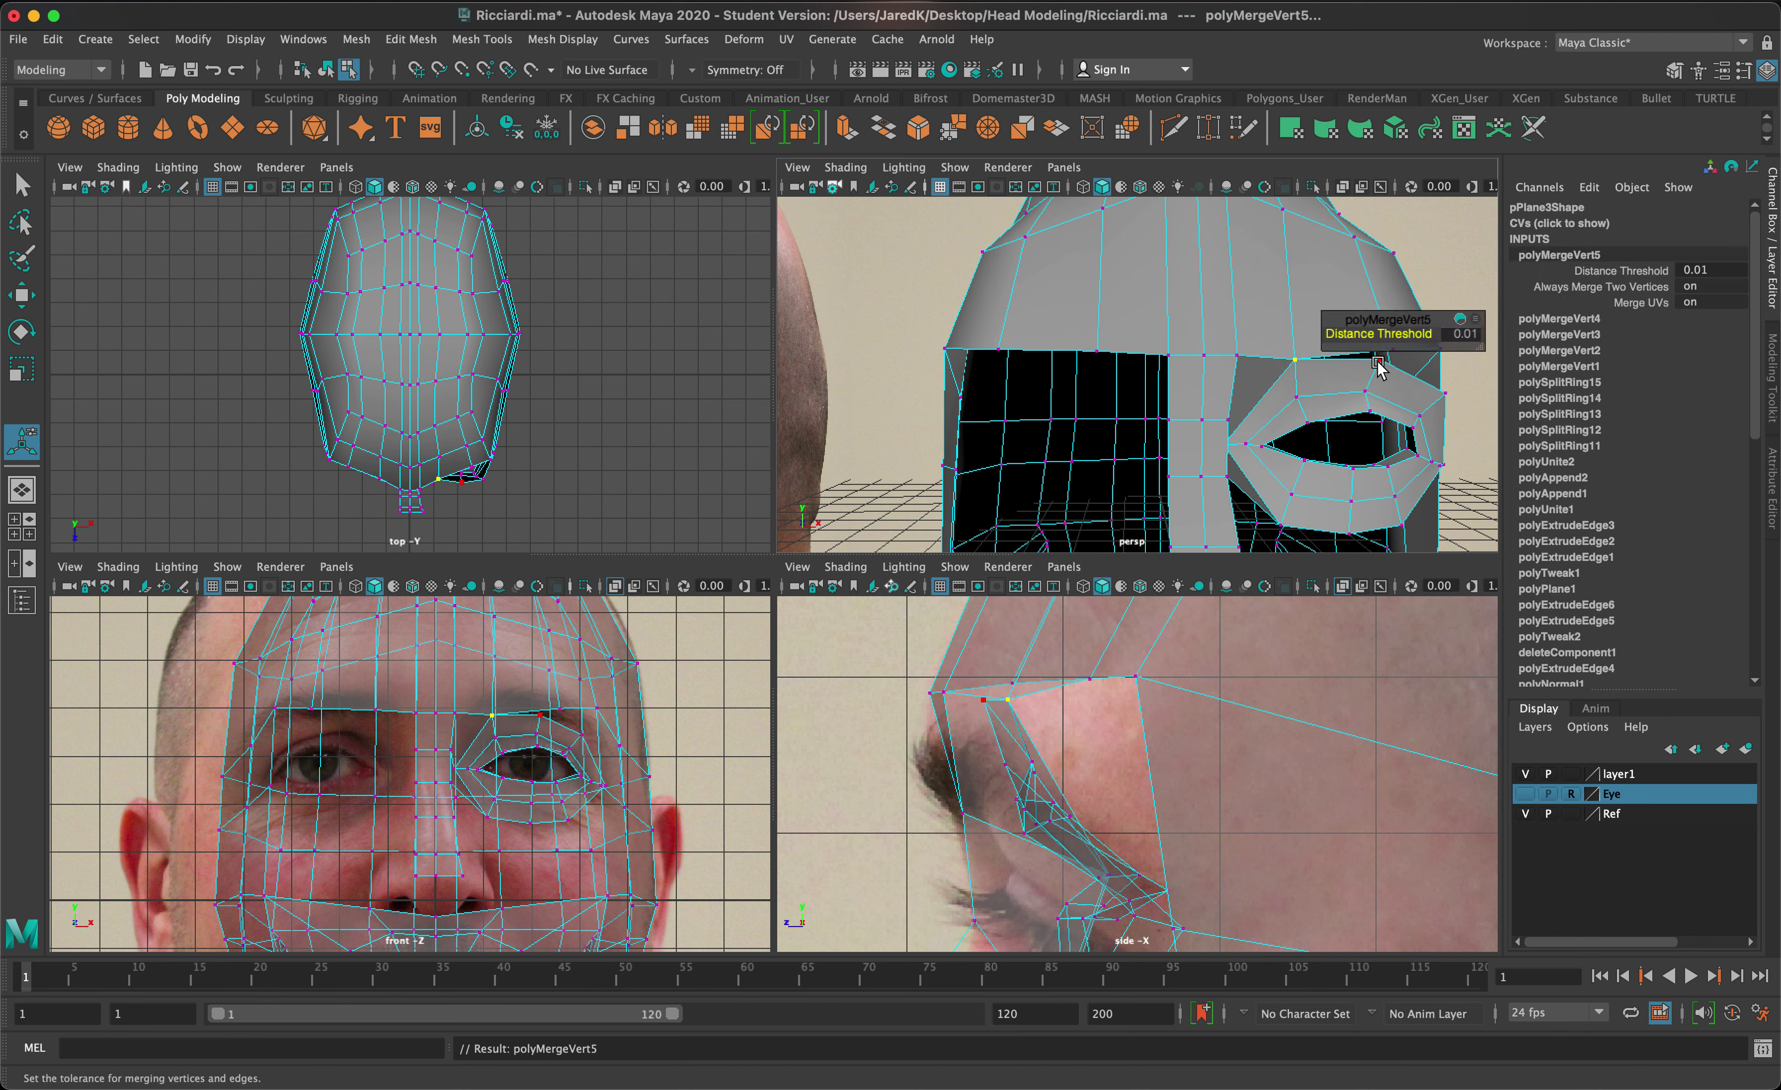
- Snap the next outward vertex of the forehead edge onto the eye mesh's adjacent upper vertex
{"action": "mouse_move", "coordinate": [1386, 374]}
{"action": "left_mouse_down", "text": "alt"}
{"action": "mouse_move", "coordinate": [1205, 382]}
{"action": "mouse_move", "coordinate": [1184, 366]}
{"action": "mouse_move", "coordinate": [1355, 387]}
{"action": "mouse_move", "coordinate": [1346, 398]}
{"action": "mouse_move", "coordinate": [1362, 381]}
{"action": "left_mouse_up", "text": "alt"}
{"action": "key", "text": "g"}
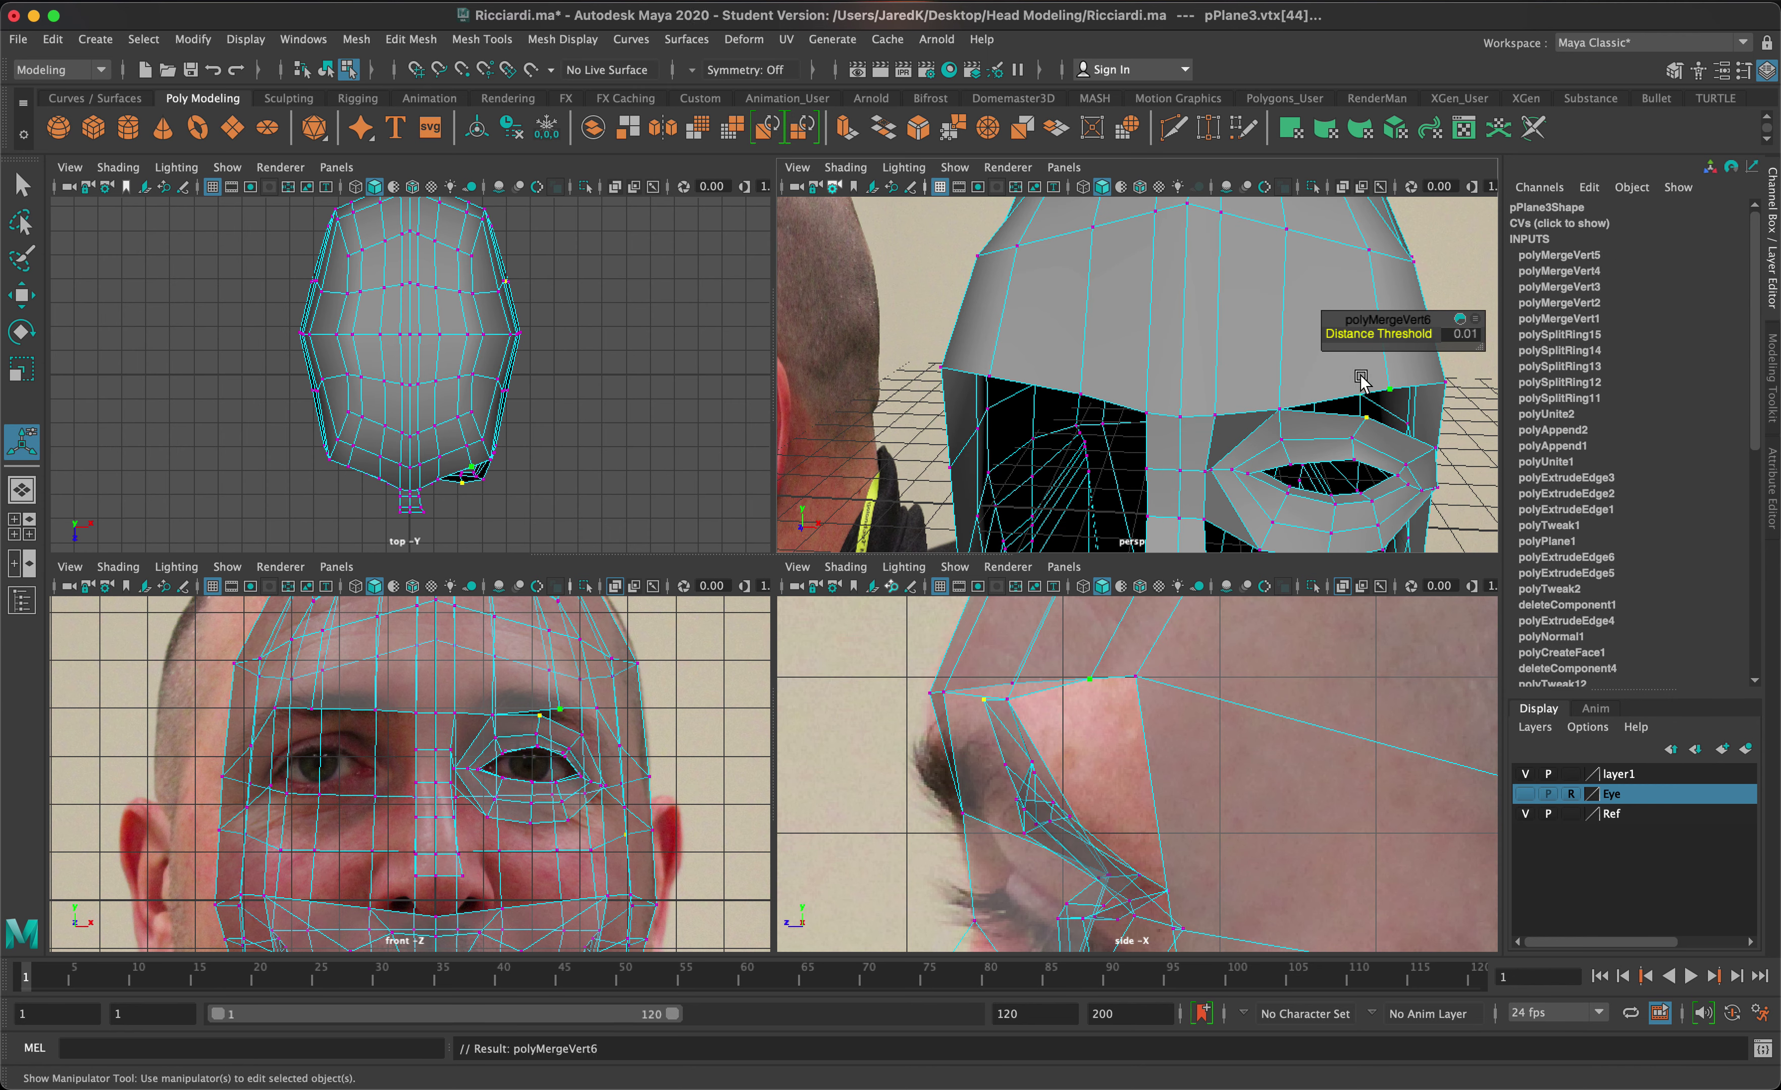
{"action": "left_click", "coordinate": [1371, 416]}
{"action": "key", "text": "w"}
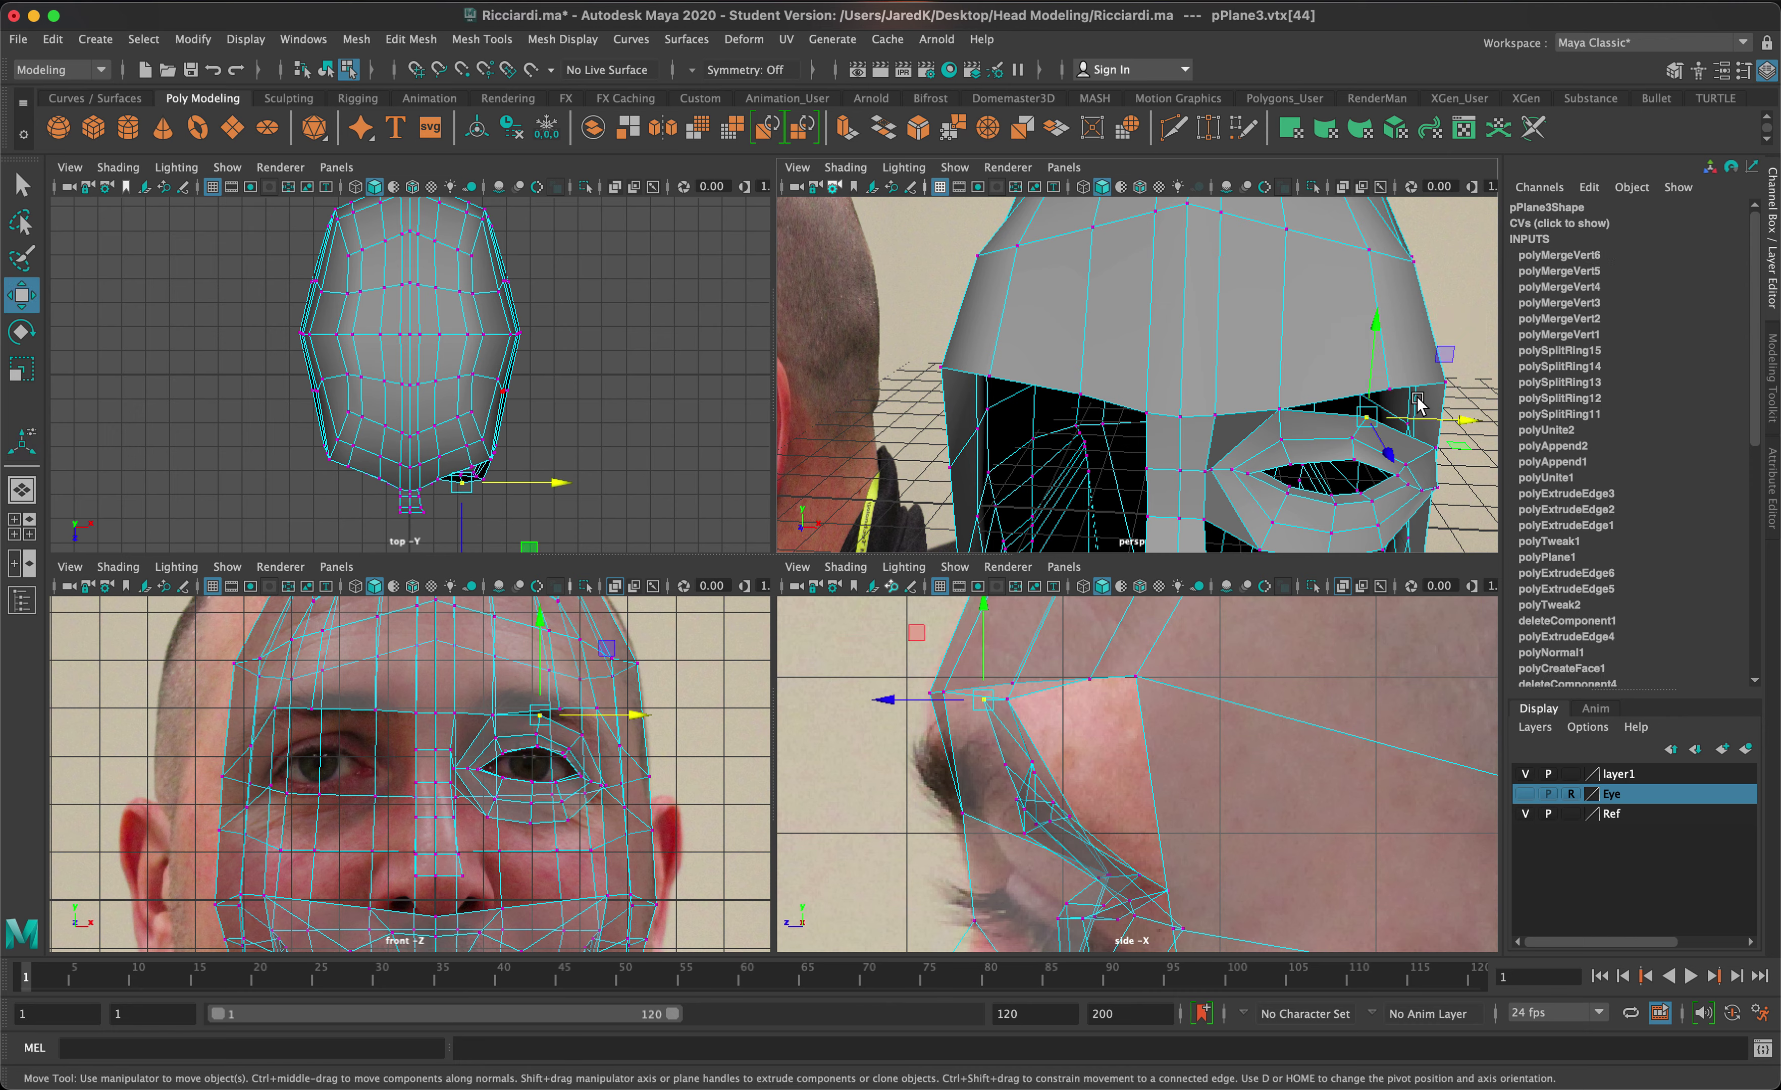
{"action": "left_click_drag", "start_coordinate": [1375, 417], "coordinate": [1073, 377]}
{"action": "key", "text": "ctrl+z"}
{"action": "left_click", "coordinate": [1156, 378]}
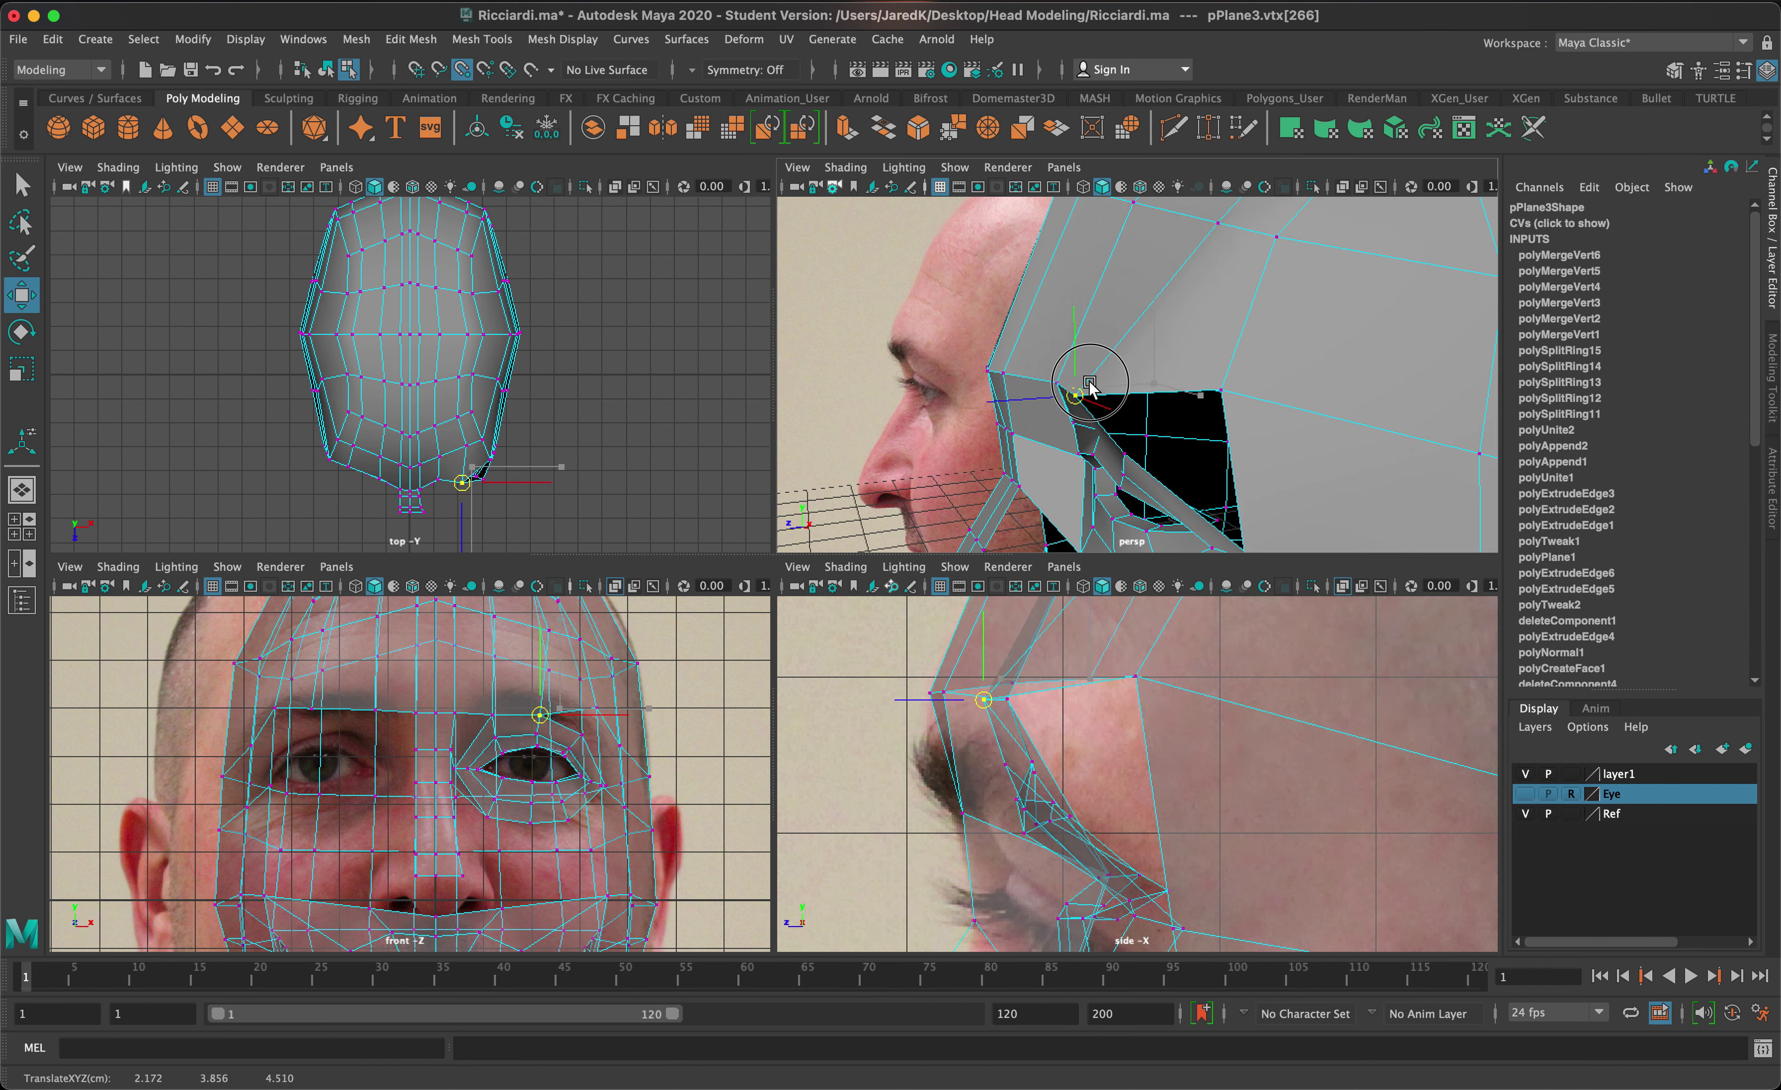
{"action": "left_click_drag", "start_coordinate": [1293, 377], "coordinate": [1350, 363], "text": "alt"}
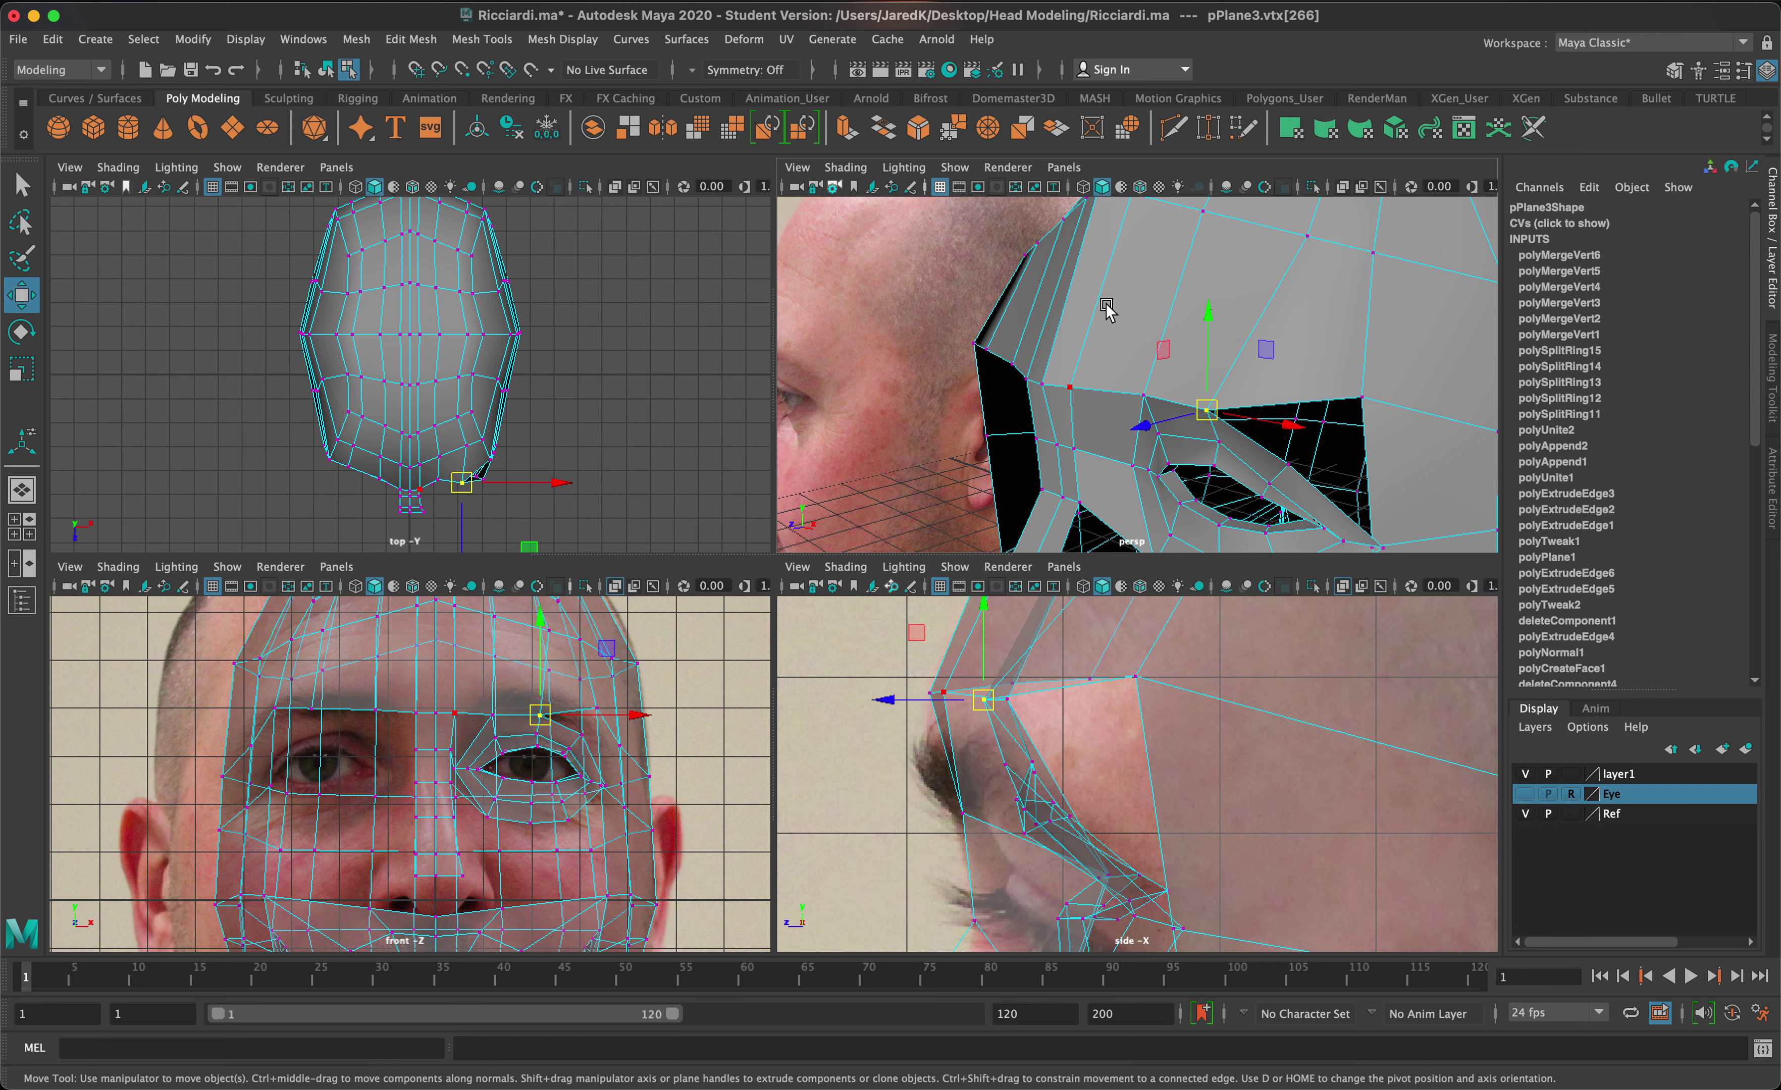
- Merge the two coincident vertices where the forehead edge meets the top of the eye mesh
{"action": "left_click", "coordinate": [1161, 377]}
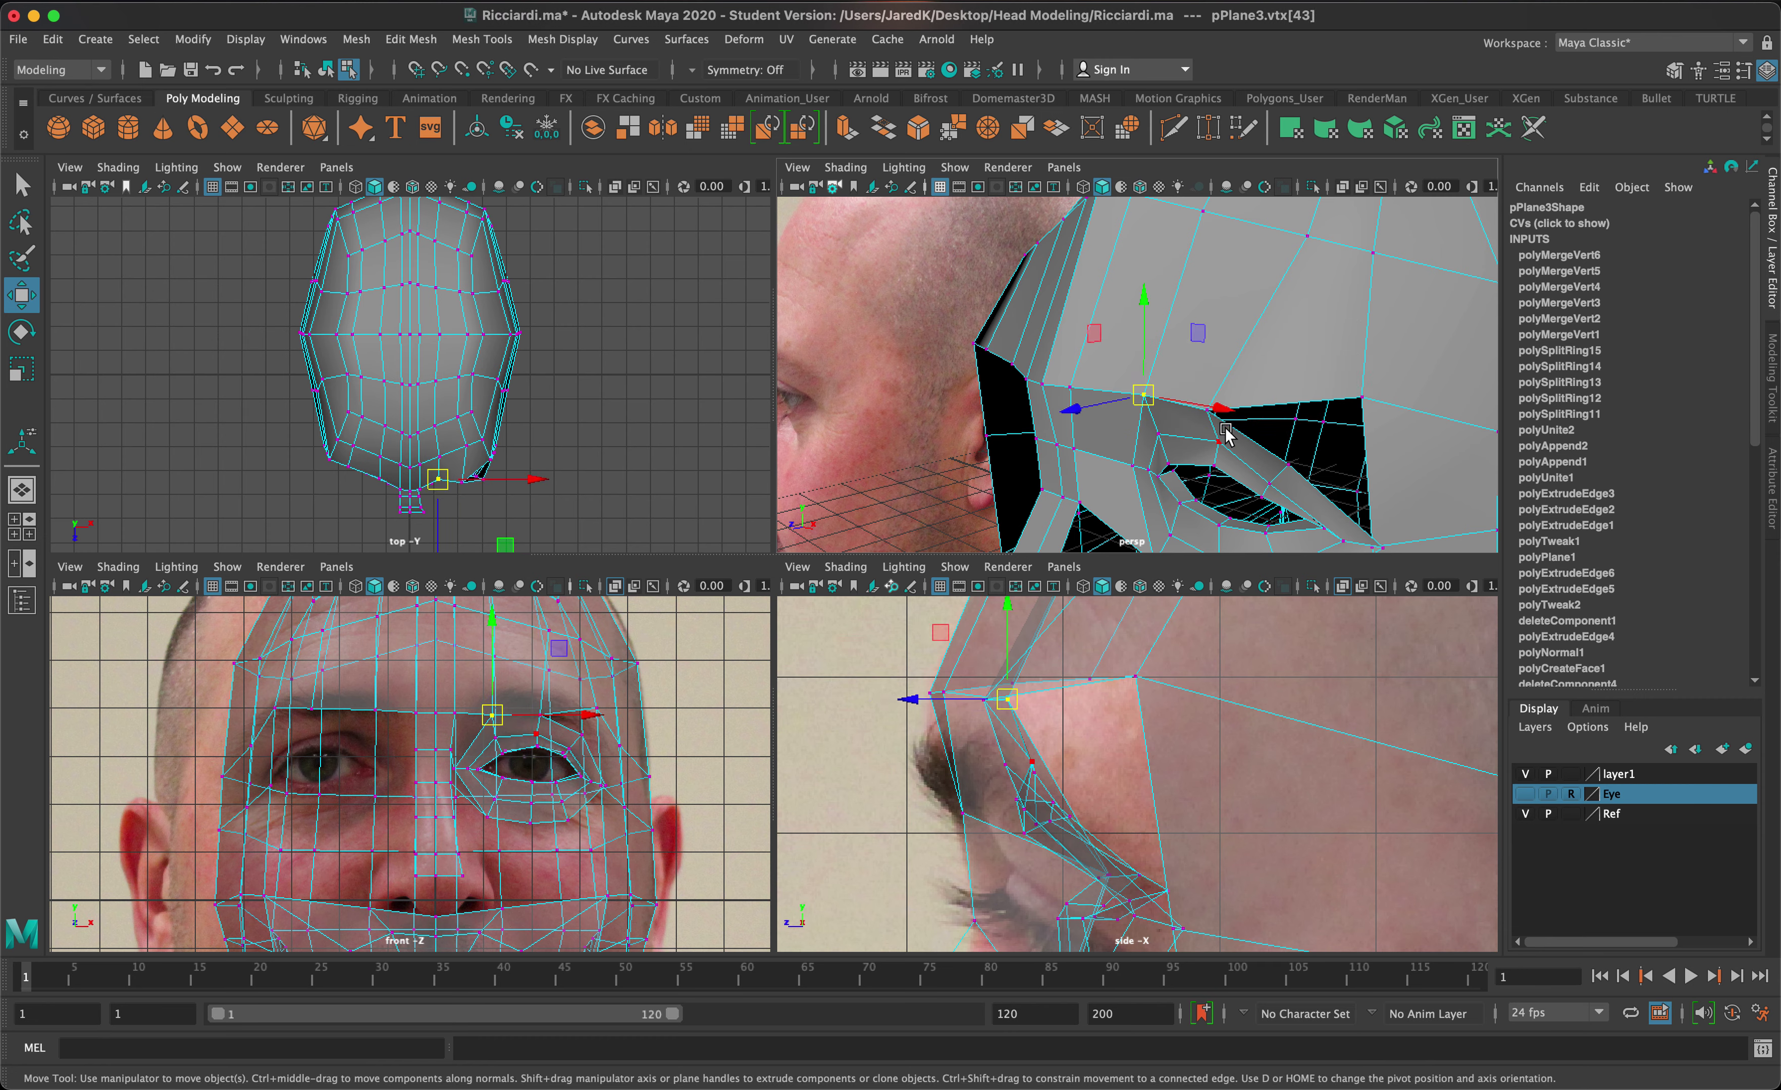
{"action": "left_click", "coordinate": [1205, 399]}
{"action": "key", "text": "g"}
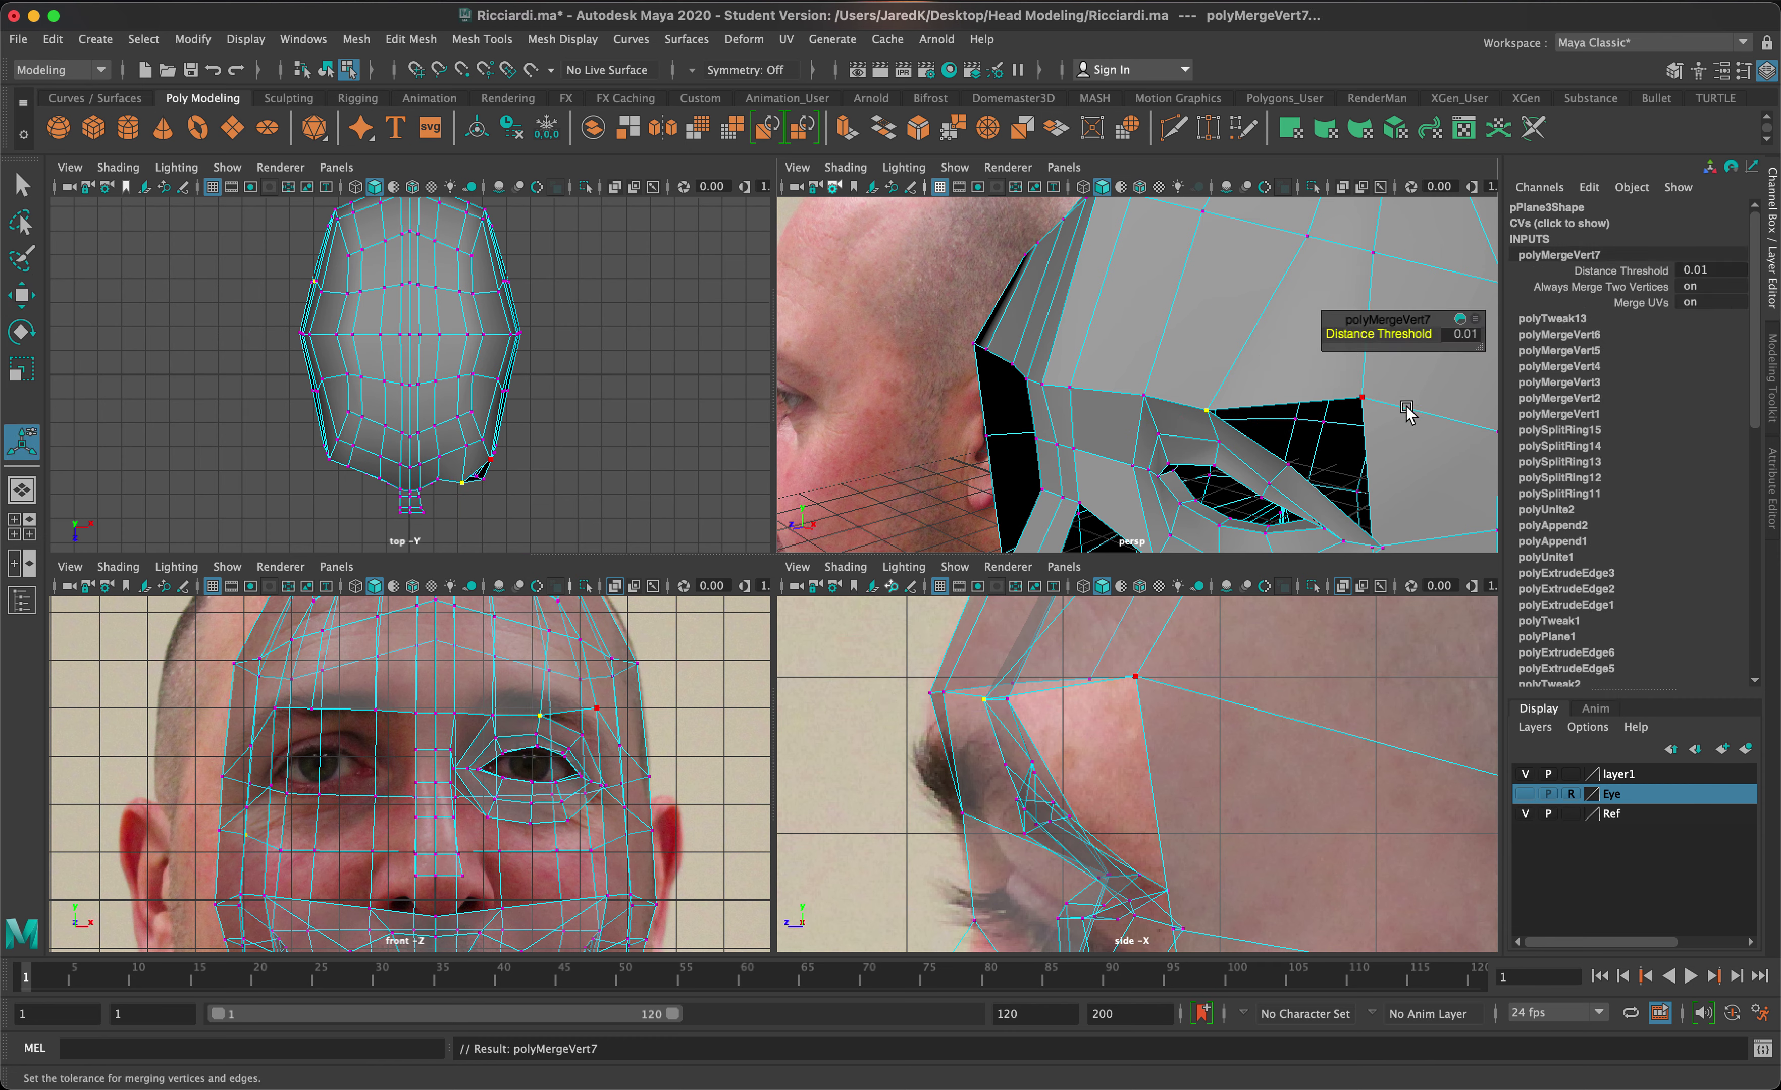
- Snap the upper outer corner vertex of the face opening onto the eye mesh's upper outer vertex and merge them
{"action": "mouse_move", "coordinate": [1378, 413]}
{"action": "left_mouse_down", "text": "alt"}
{"action": "mouse_move", "coordinate": [1415, 441]}
{"action": "mouse_move", "coordinate": [1378, 411]}
{"action": "left_mouse_up", "text": "alt"}
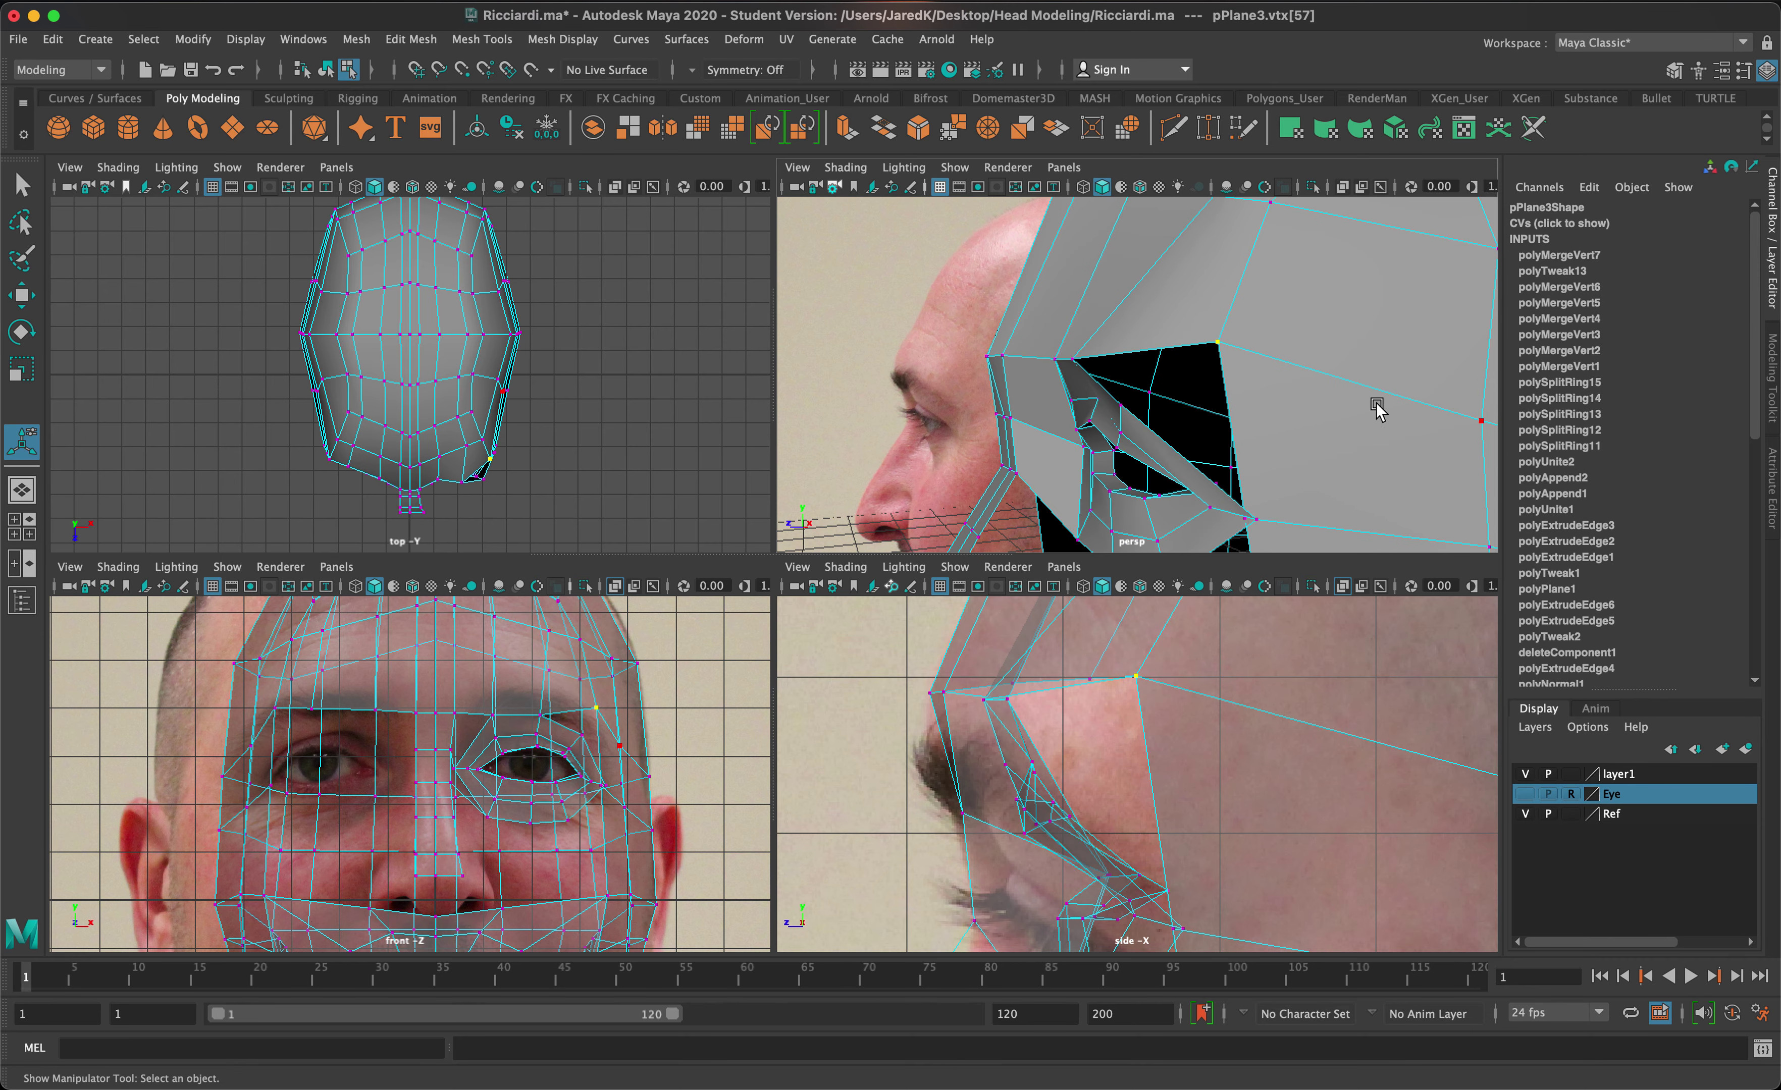
{"action": "key", "text": "w"}
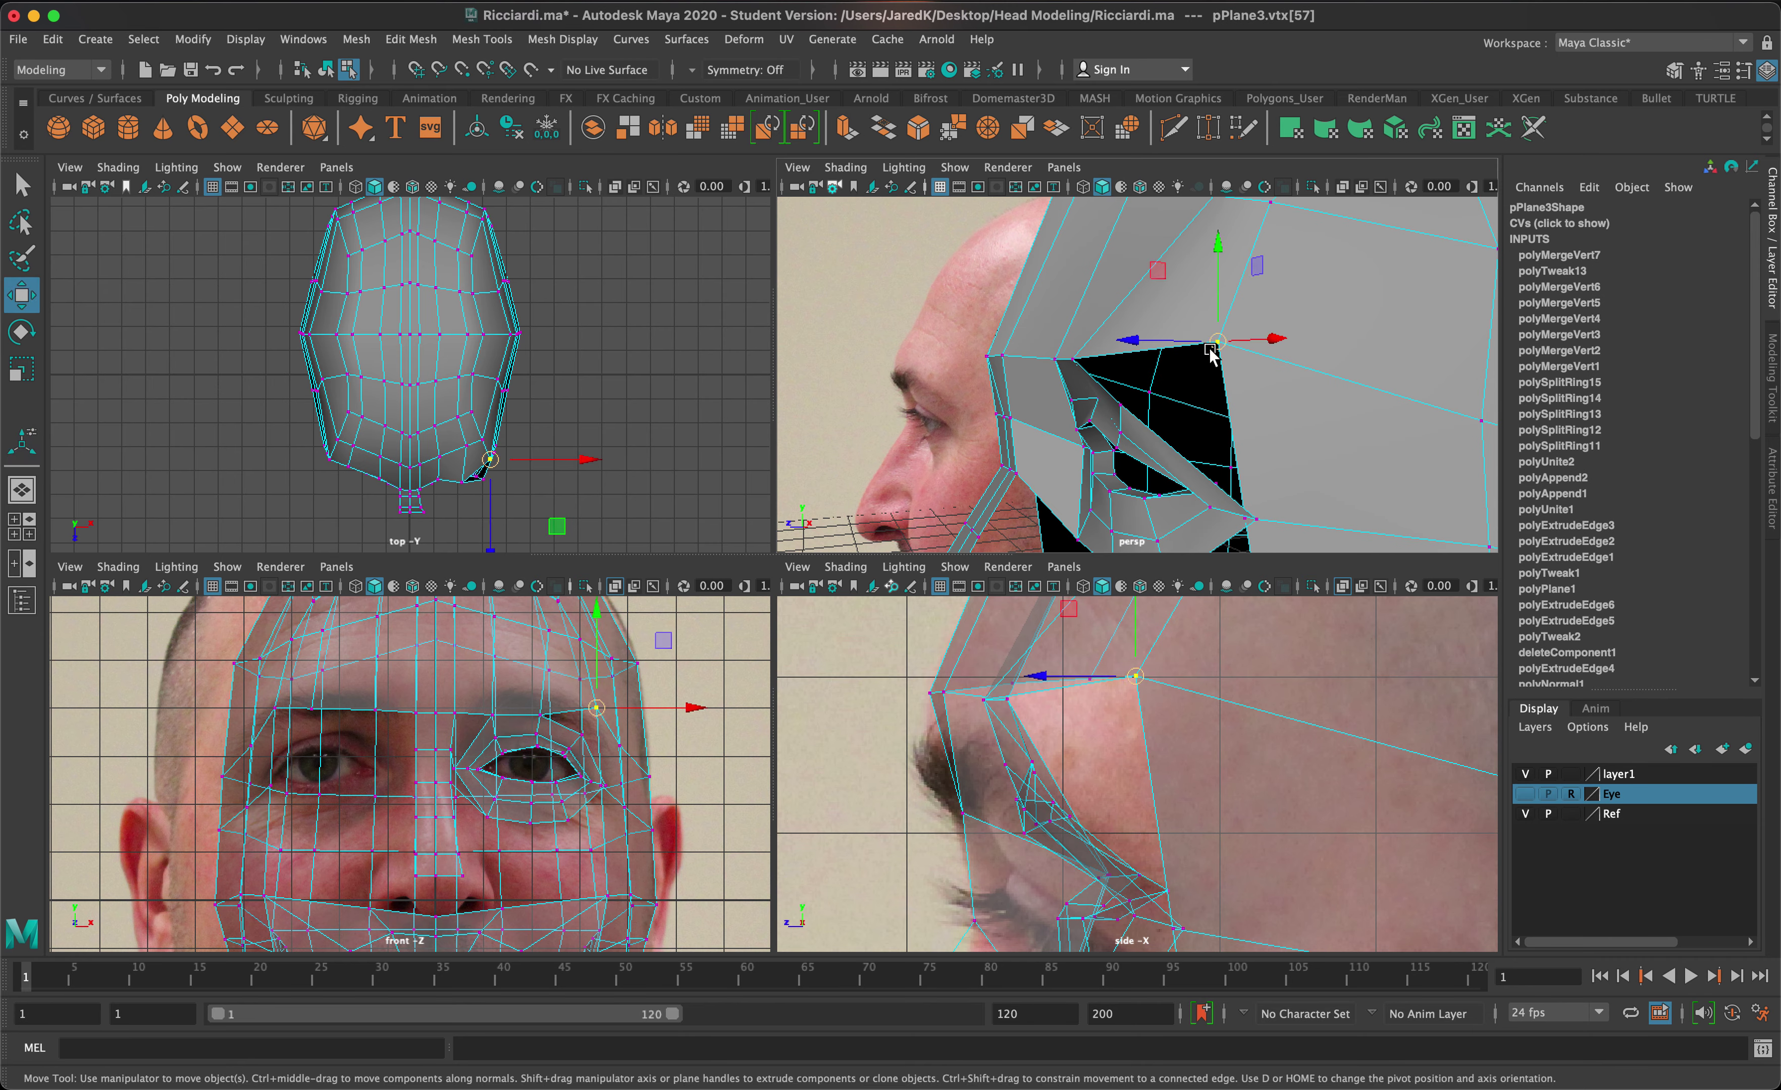
{"action": "left_click_drag", "start_coordinate": [1217, 344], "coordinate": [1120, 404]}
{"action": "left_click_drag", "start_coordinate": [1319, 369], "coordinate": [1276, 287], "text": "alt"}
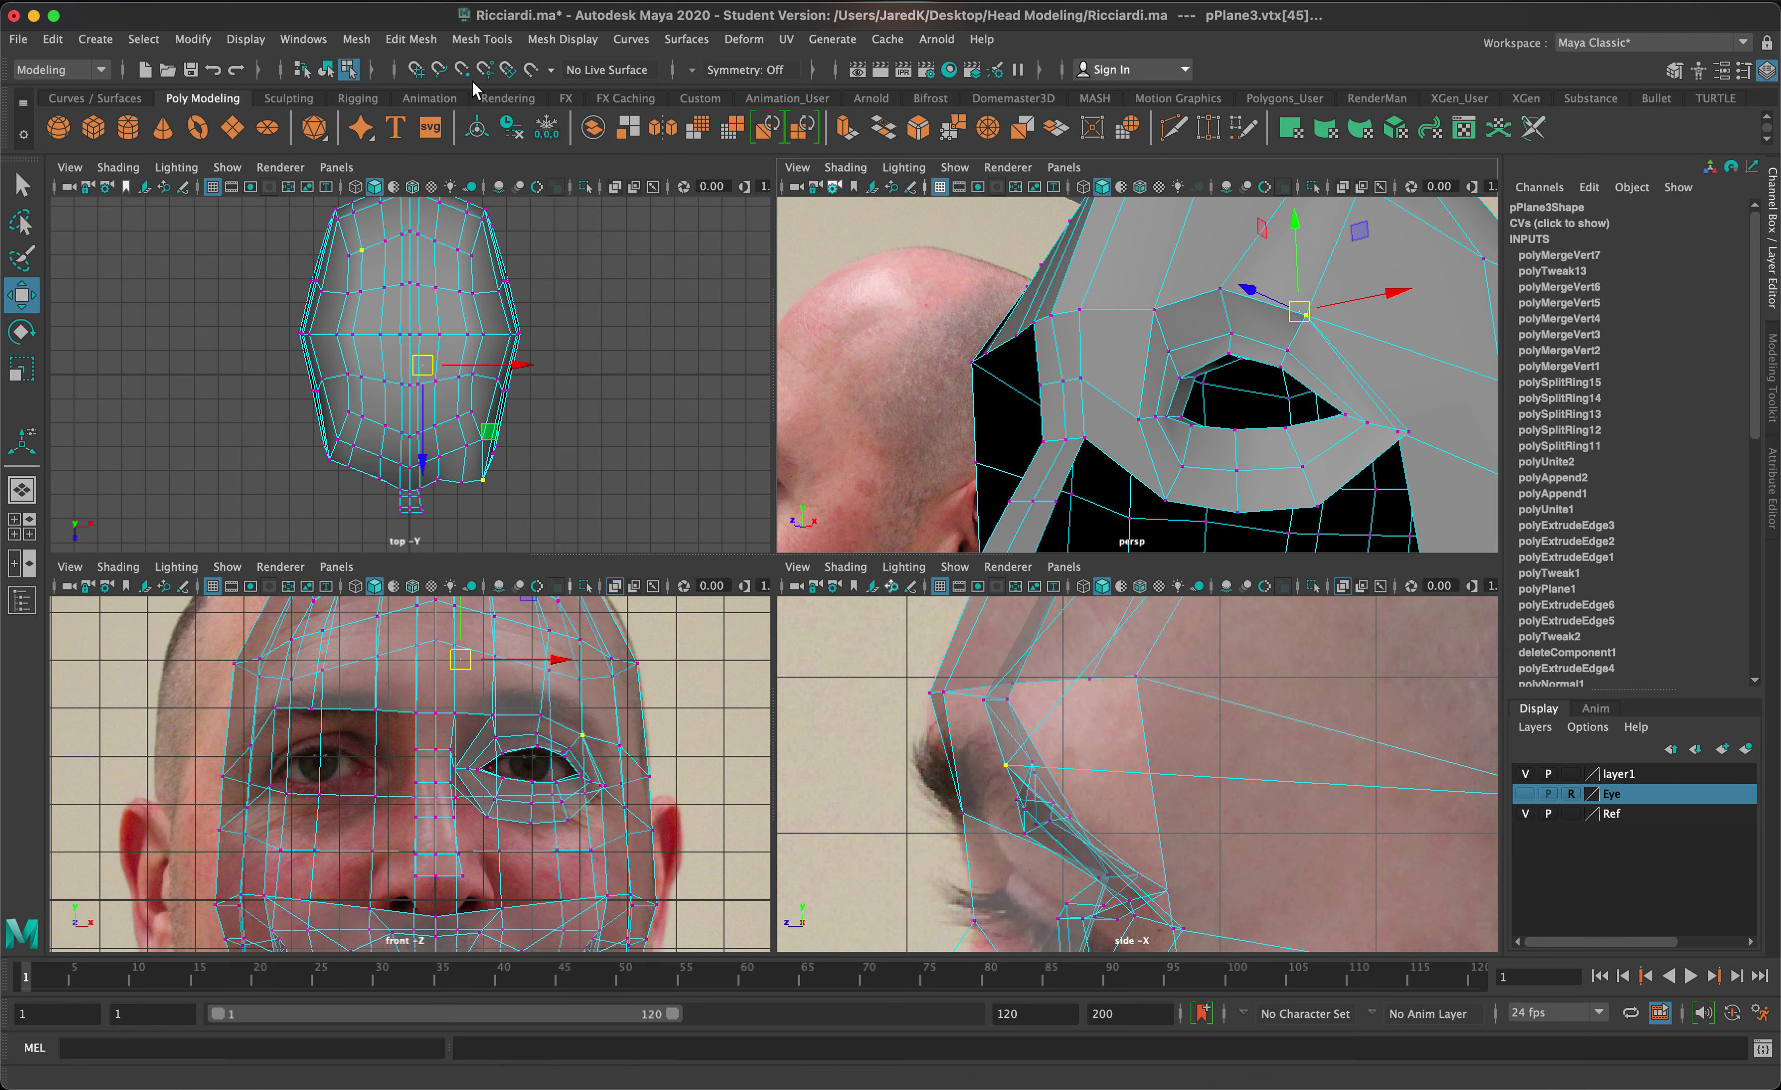
{"action": "left_click", "coordinate": [411, 39]}
{"action": "left_click", "coordinate": [455, 248]}
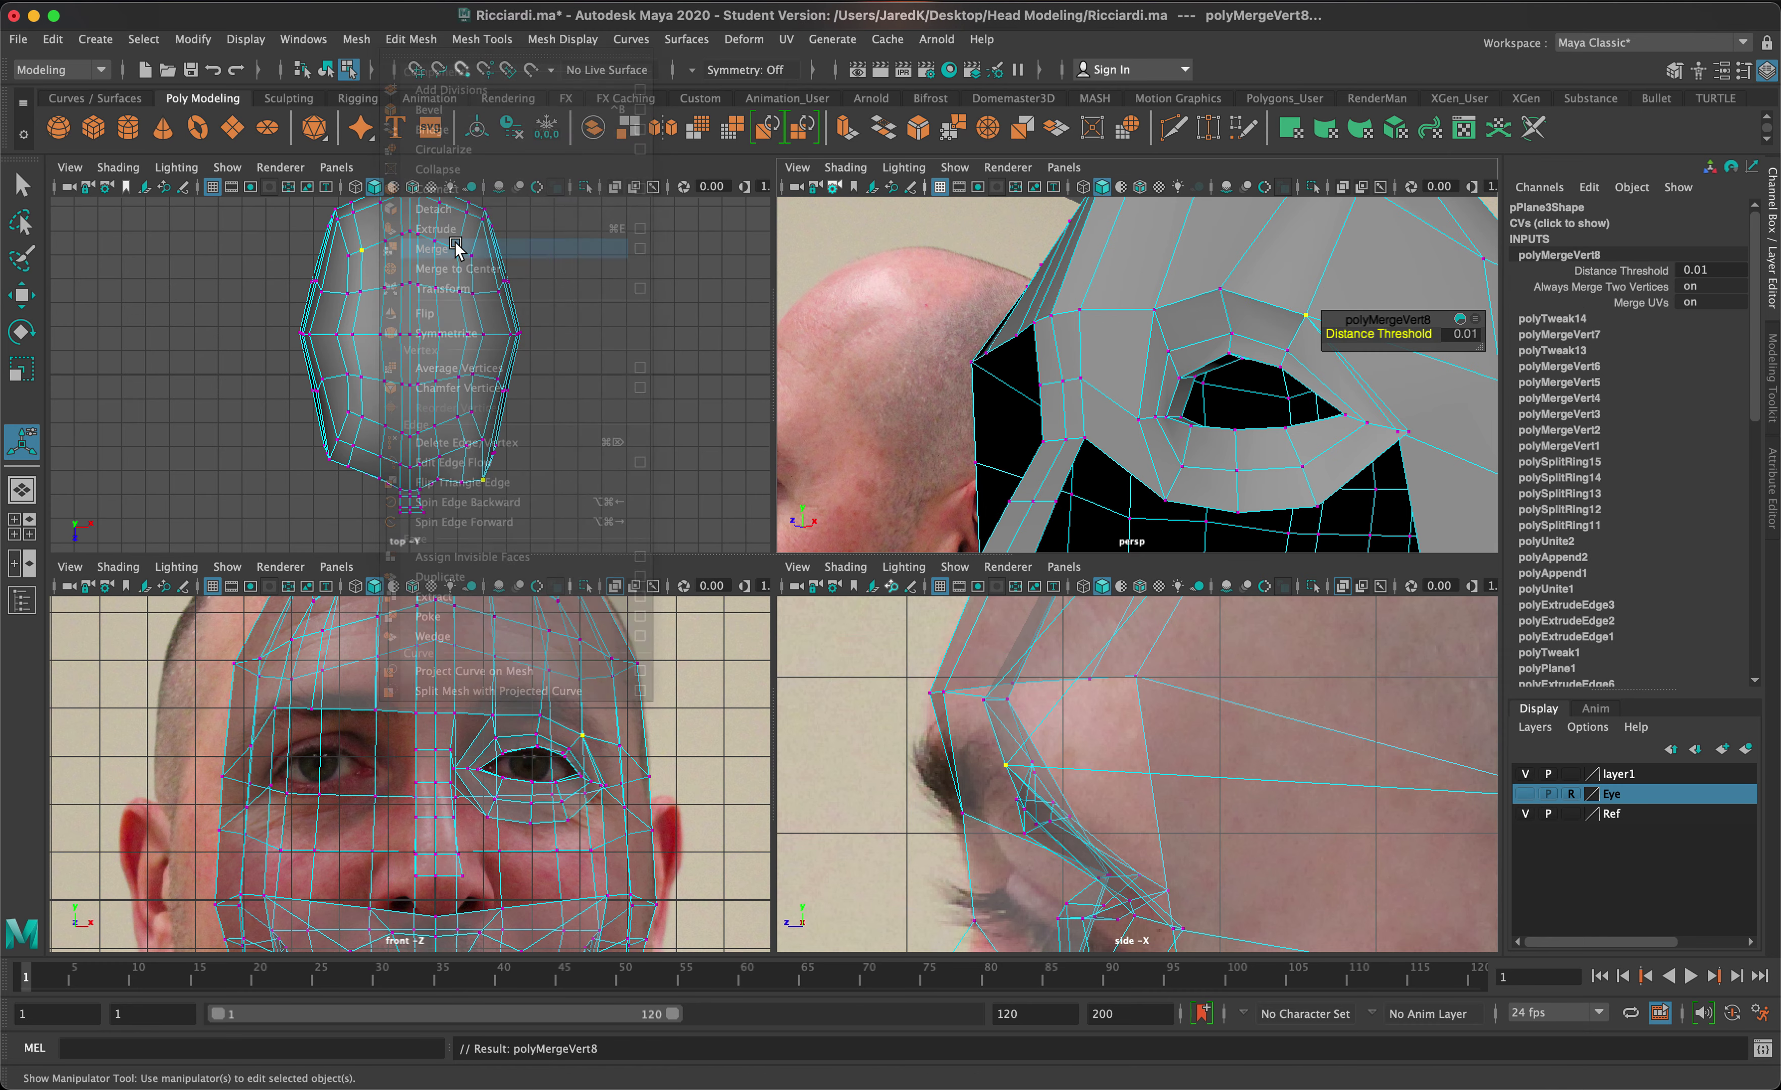
- Merge the eye mesh's outer corner vertex with the neighbouring vertex on the side of the head
{"action": "left_click_drag", "start_coordinate": [1414, 445], "coordinate": [1488, 449]}
{"action": "key", "text": "g"}
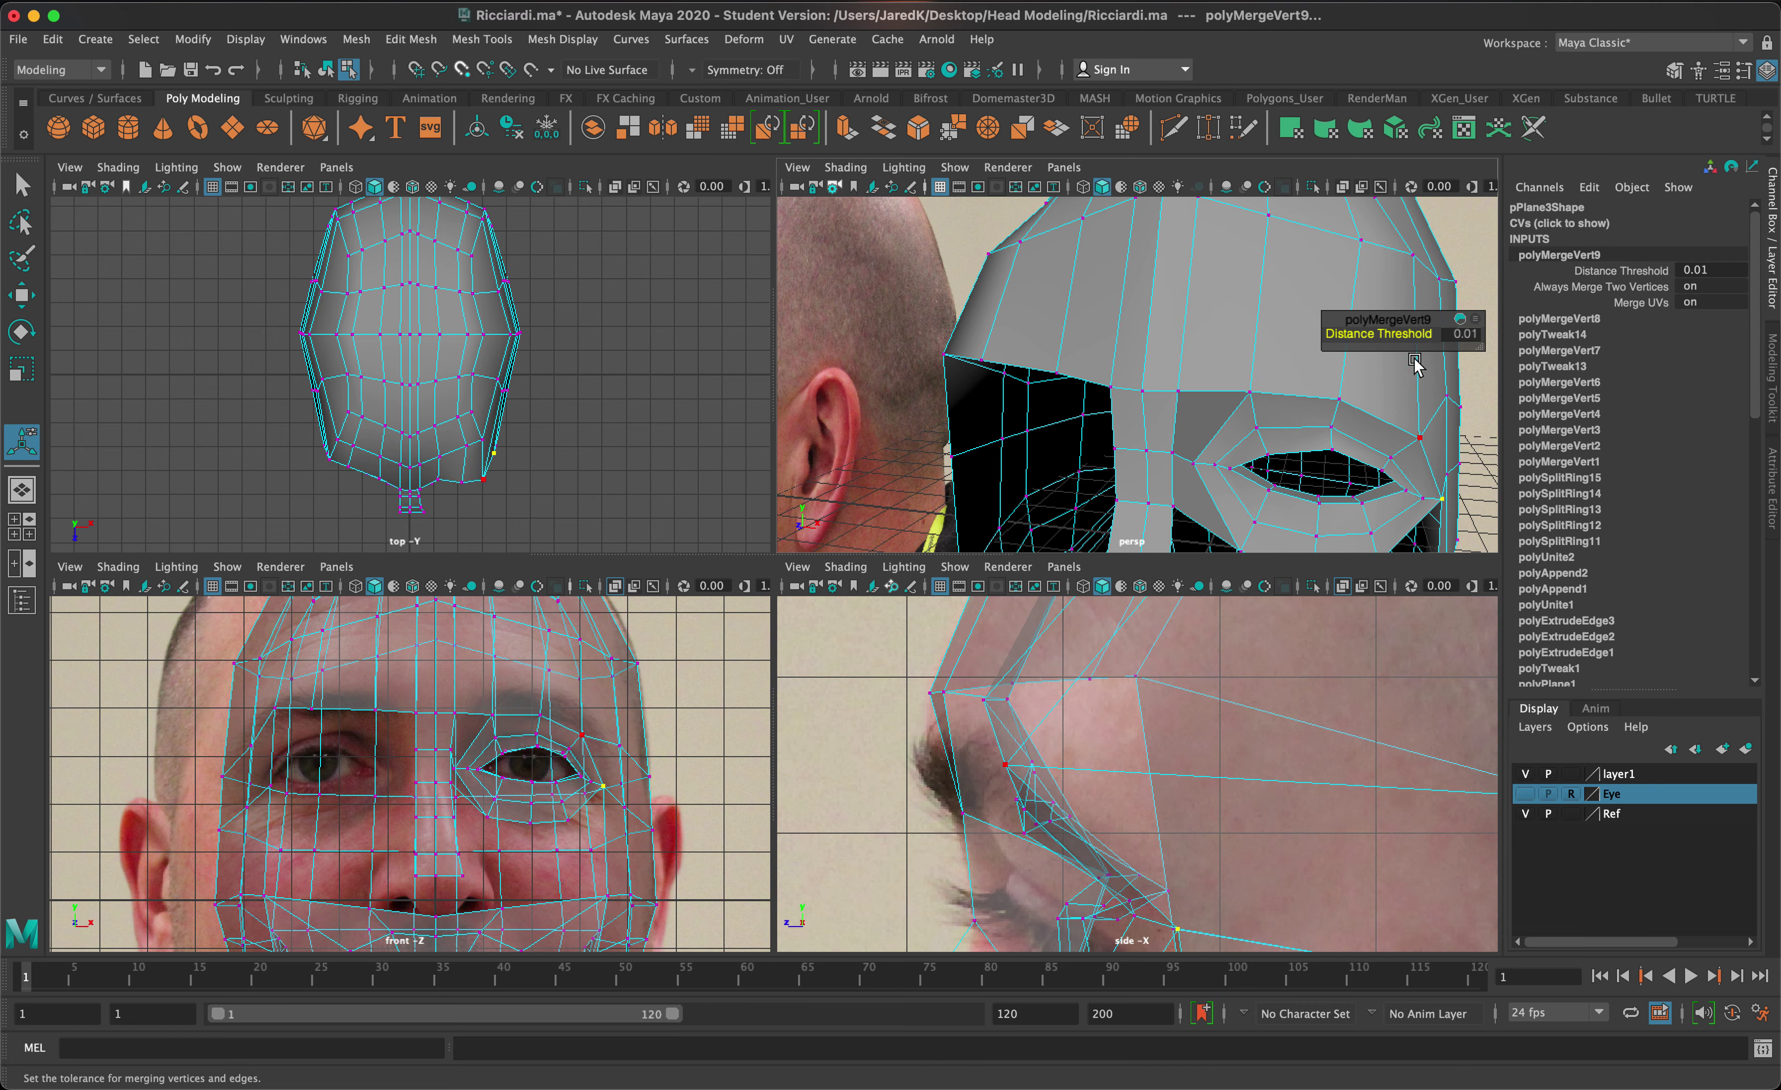
{"action": "left_click_drag", "start_coordinate": [1192, 363], "coordinate": [1107, 387], "text": "alt"}
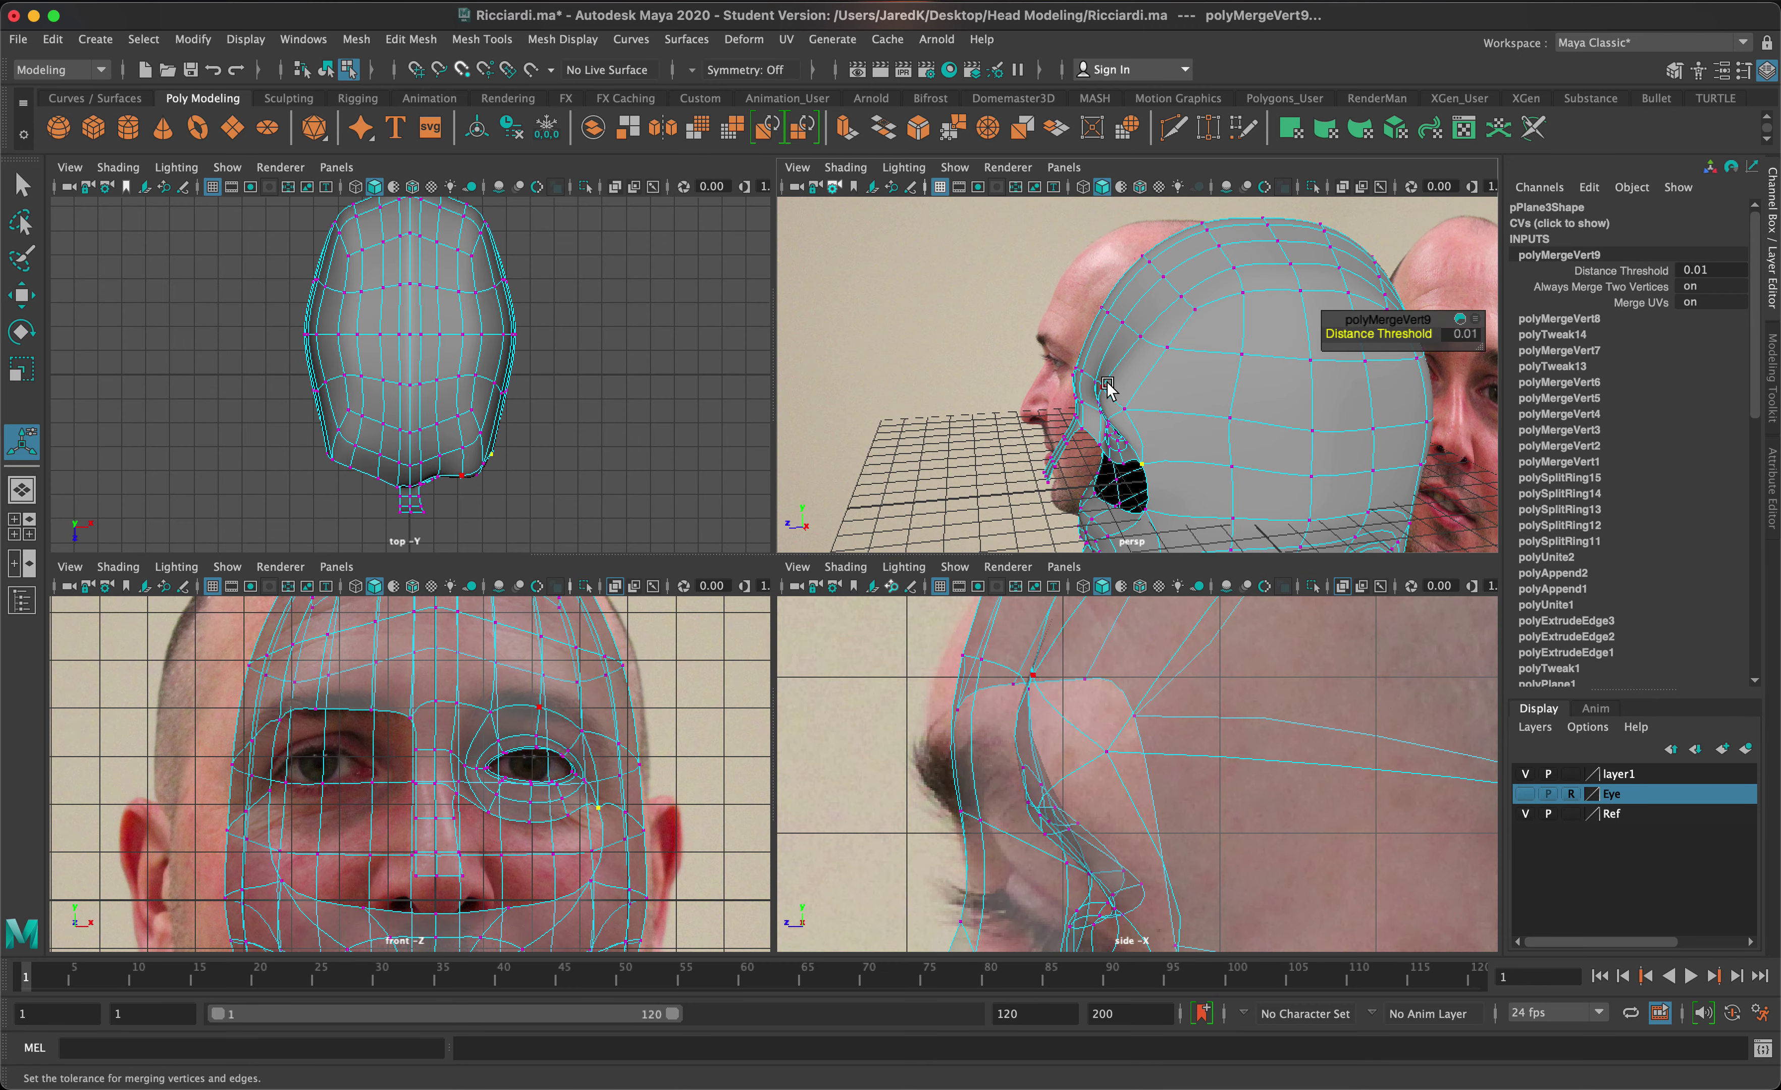
- Turn off smooth preview and insert a horizontal edge loop around the head just above the eyebrows
{"action": "key", "text": "1"}
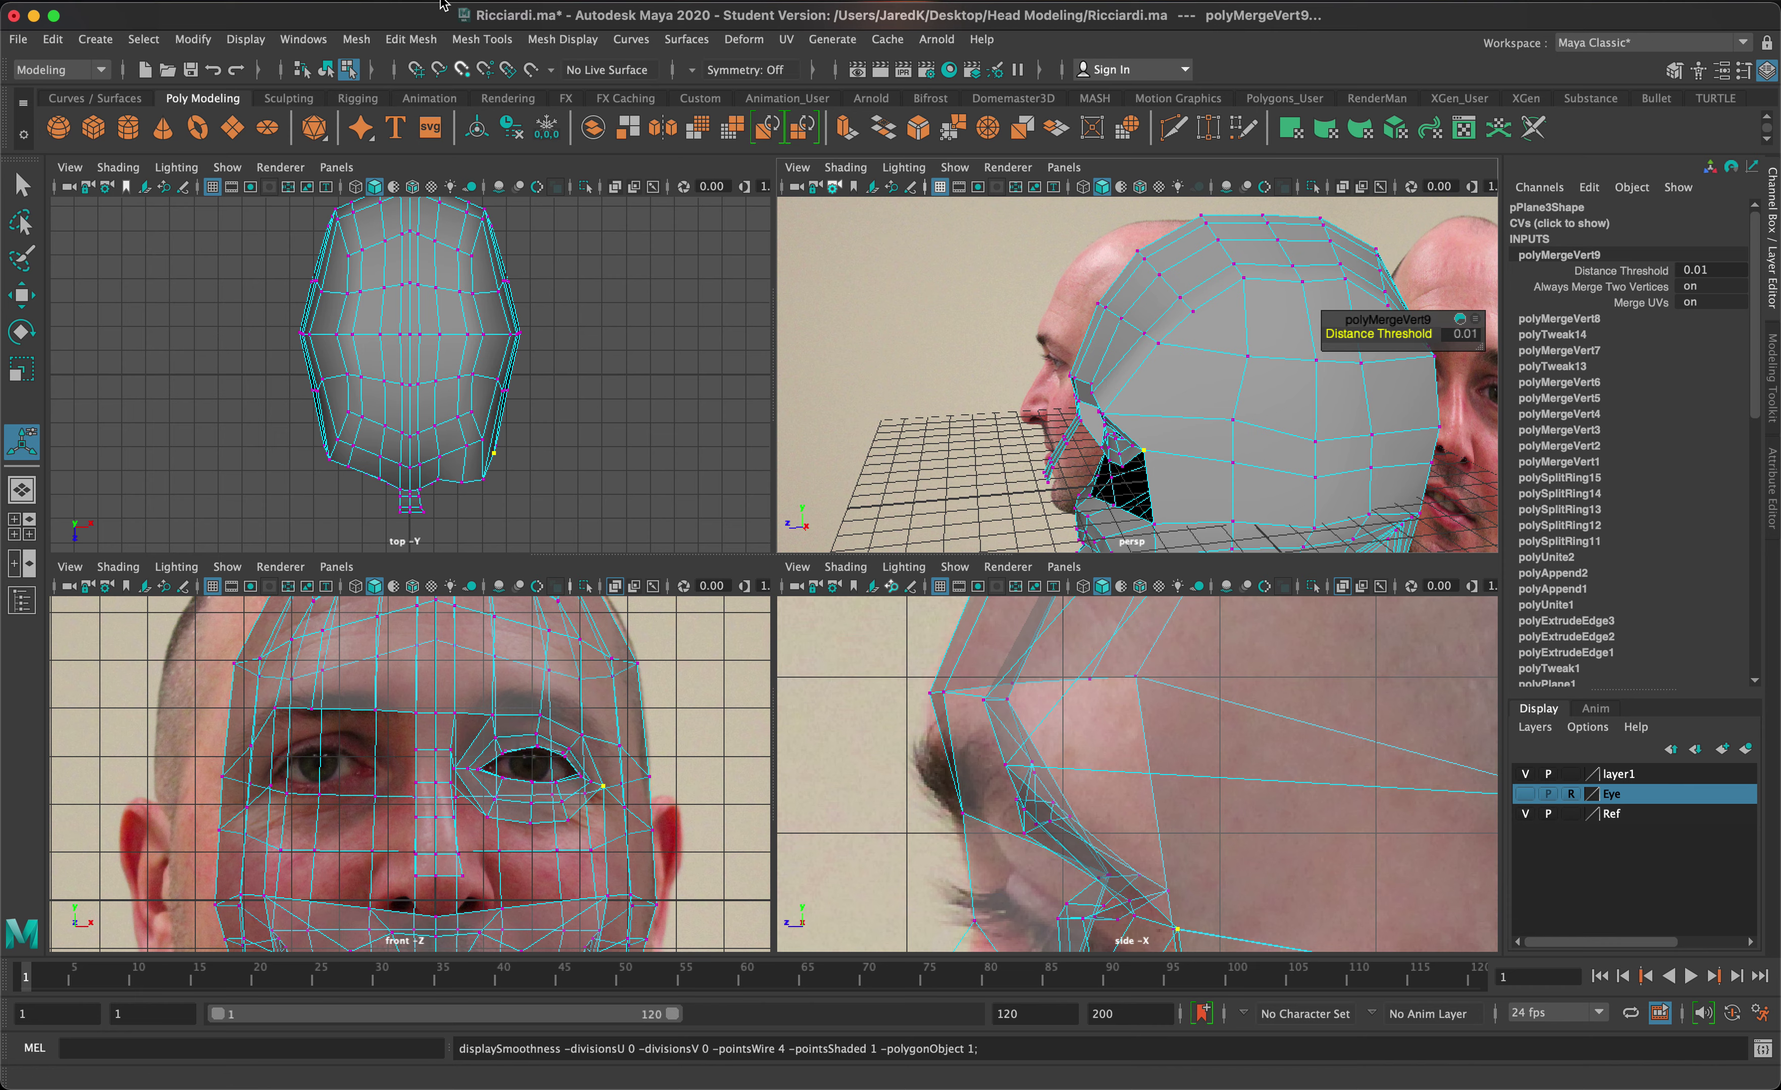
{"action": "left_click", "coordinate": [451, 42]}
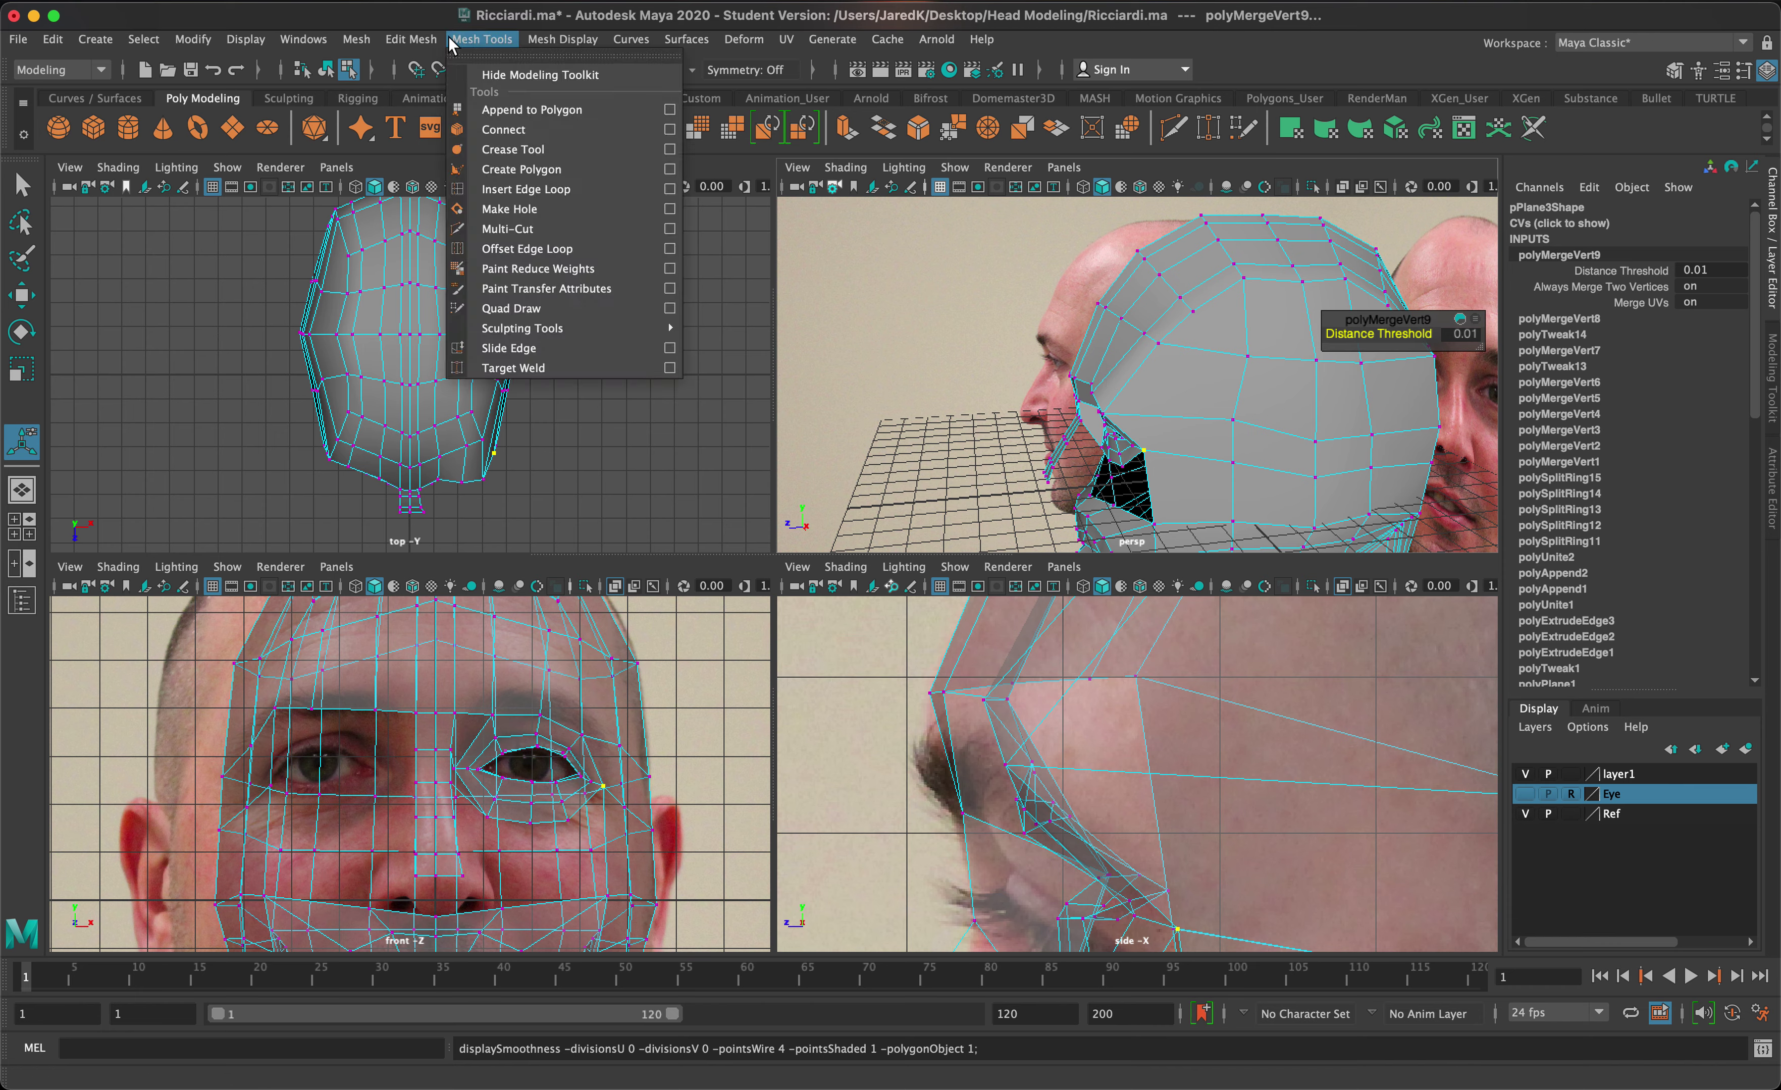
{"action": "left_click", "coordinate": [538, 188]}
{"action": "left_click_drag", "start_coordinate": [1116, 385], "coordinate": [1153, 386]}
{"action": "key", "text": "3"}
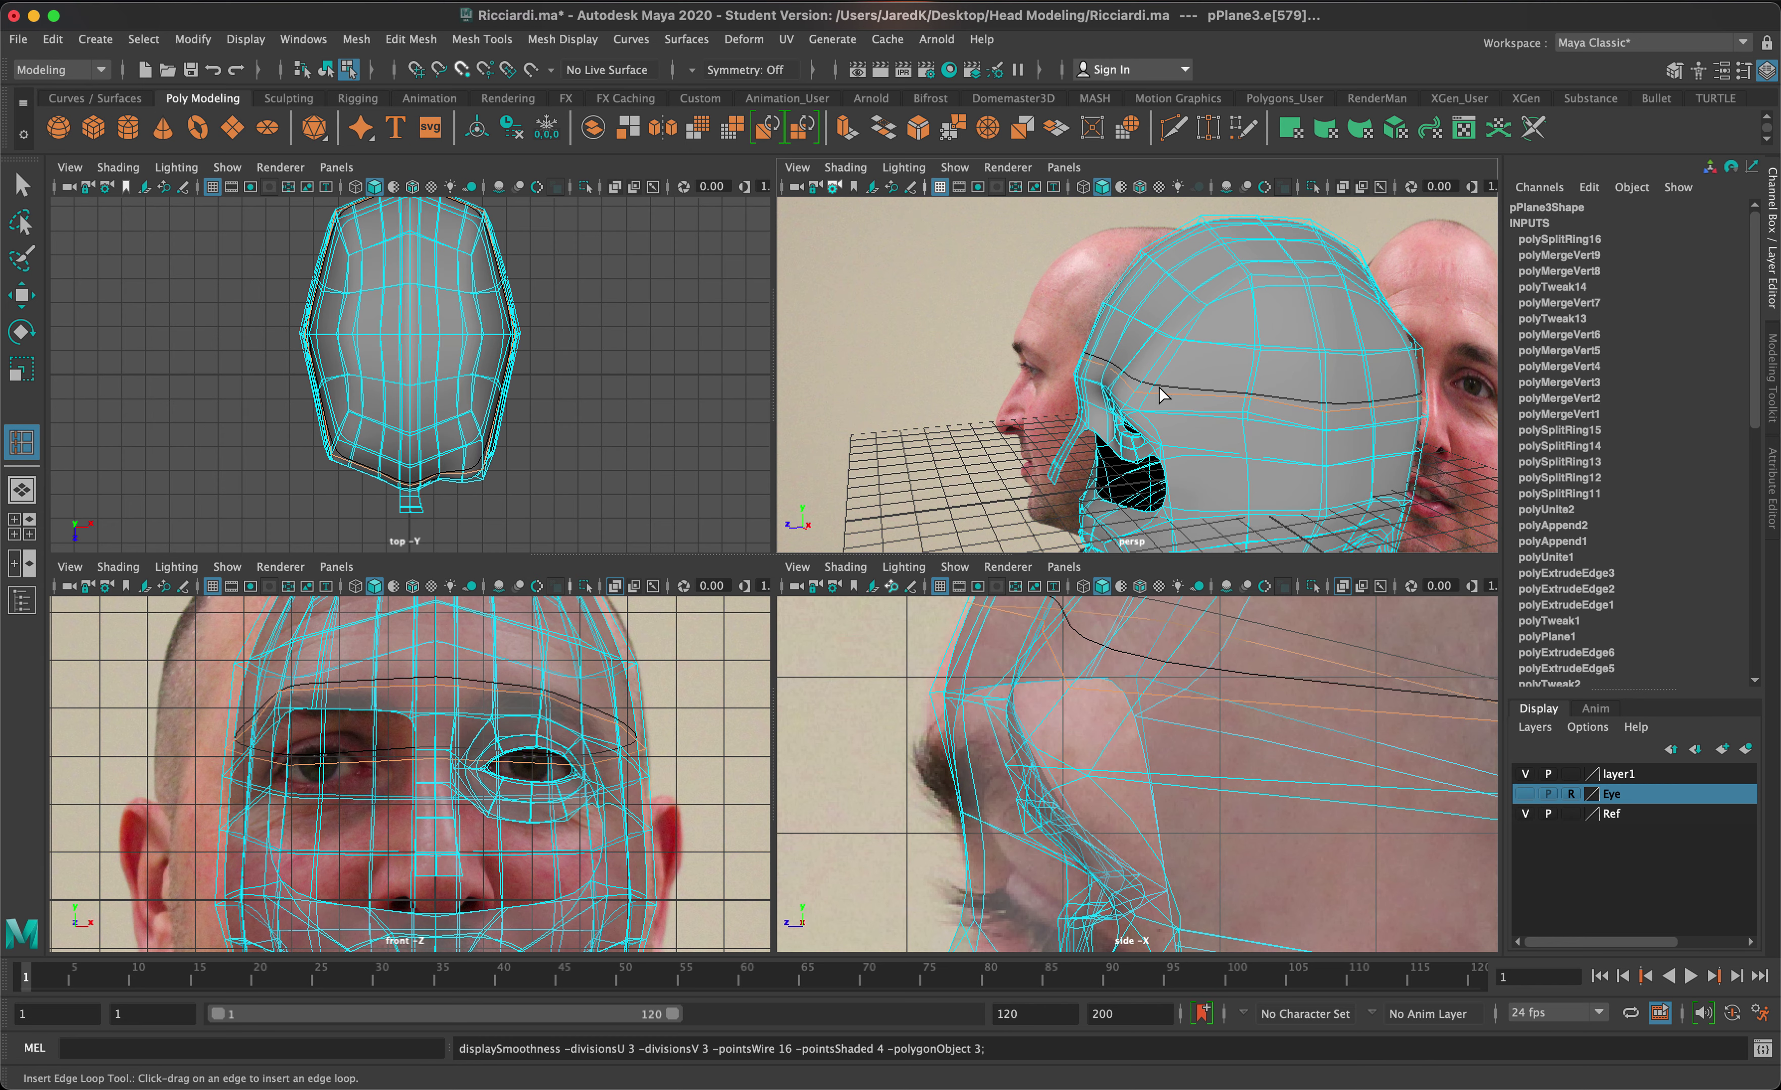
{"action": "key", "text": "1"}
{"action": "key", "text": "q"}
- Insert horizontal edge loops through the outer side of the cheek opening and a vertical edge loop behind it
{"action": "left_click_drag", "start_coordinate": [1128, 377], "coordinate": [1301, 394], "text": "alt"}
{"action": "scroll", "coordinate": [1107, 455], "scroll_direction": "up", "scroll_amount": 4}
{"action": "scroll", "coordinate": [1208, 409], "scroll_direction": "down", "scroll_amount": 4}
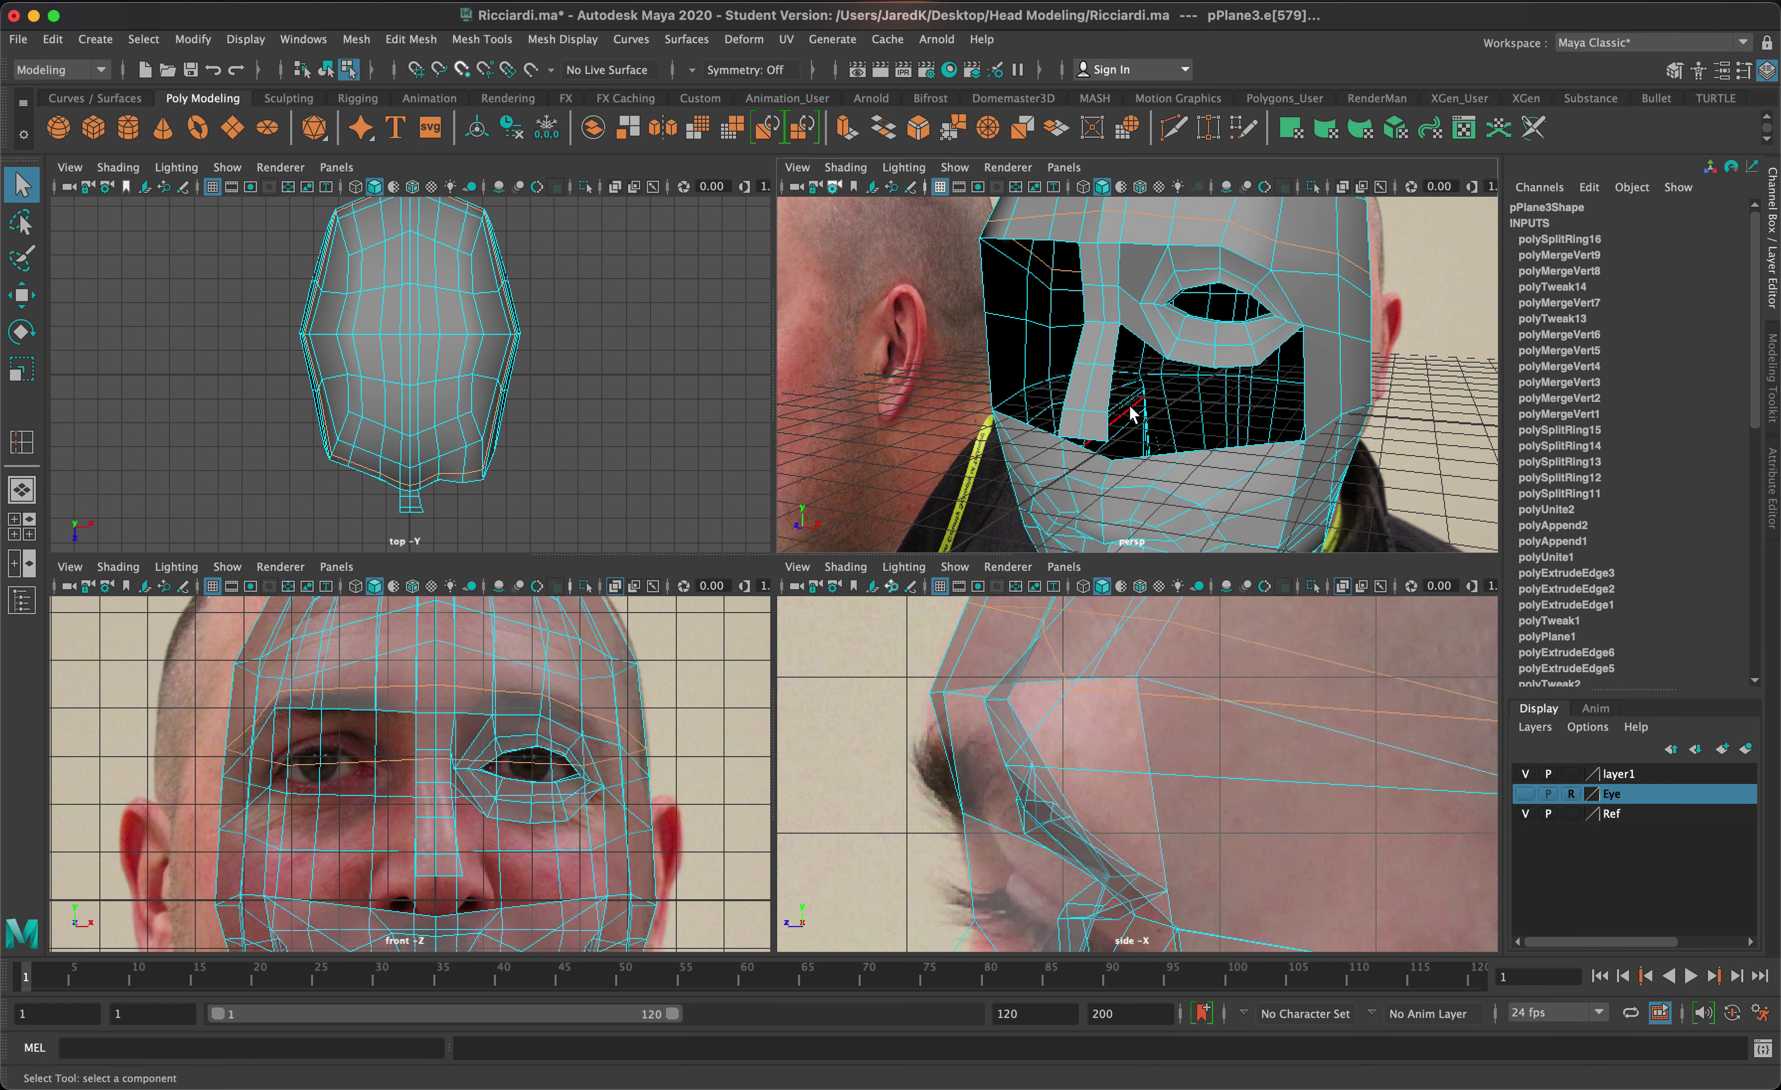
{"action": "left_click_drag", "start_coordinate": [1131, 414], "coordinate": [1169, 447], "text": "alt"}
{"action": "left_click_drag", "start_coordinate": [1315, 401], "coordinate": [1233, 399], "text": "alt"}
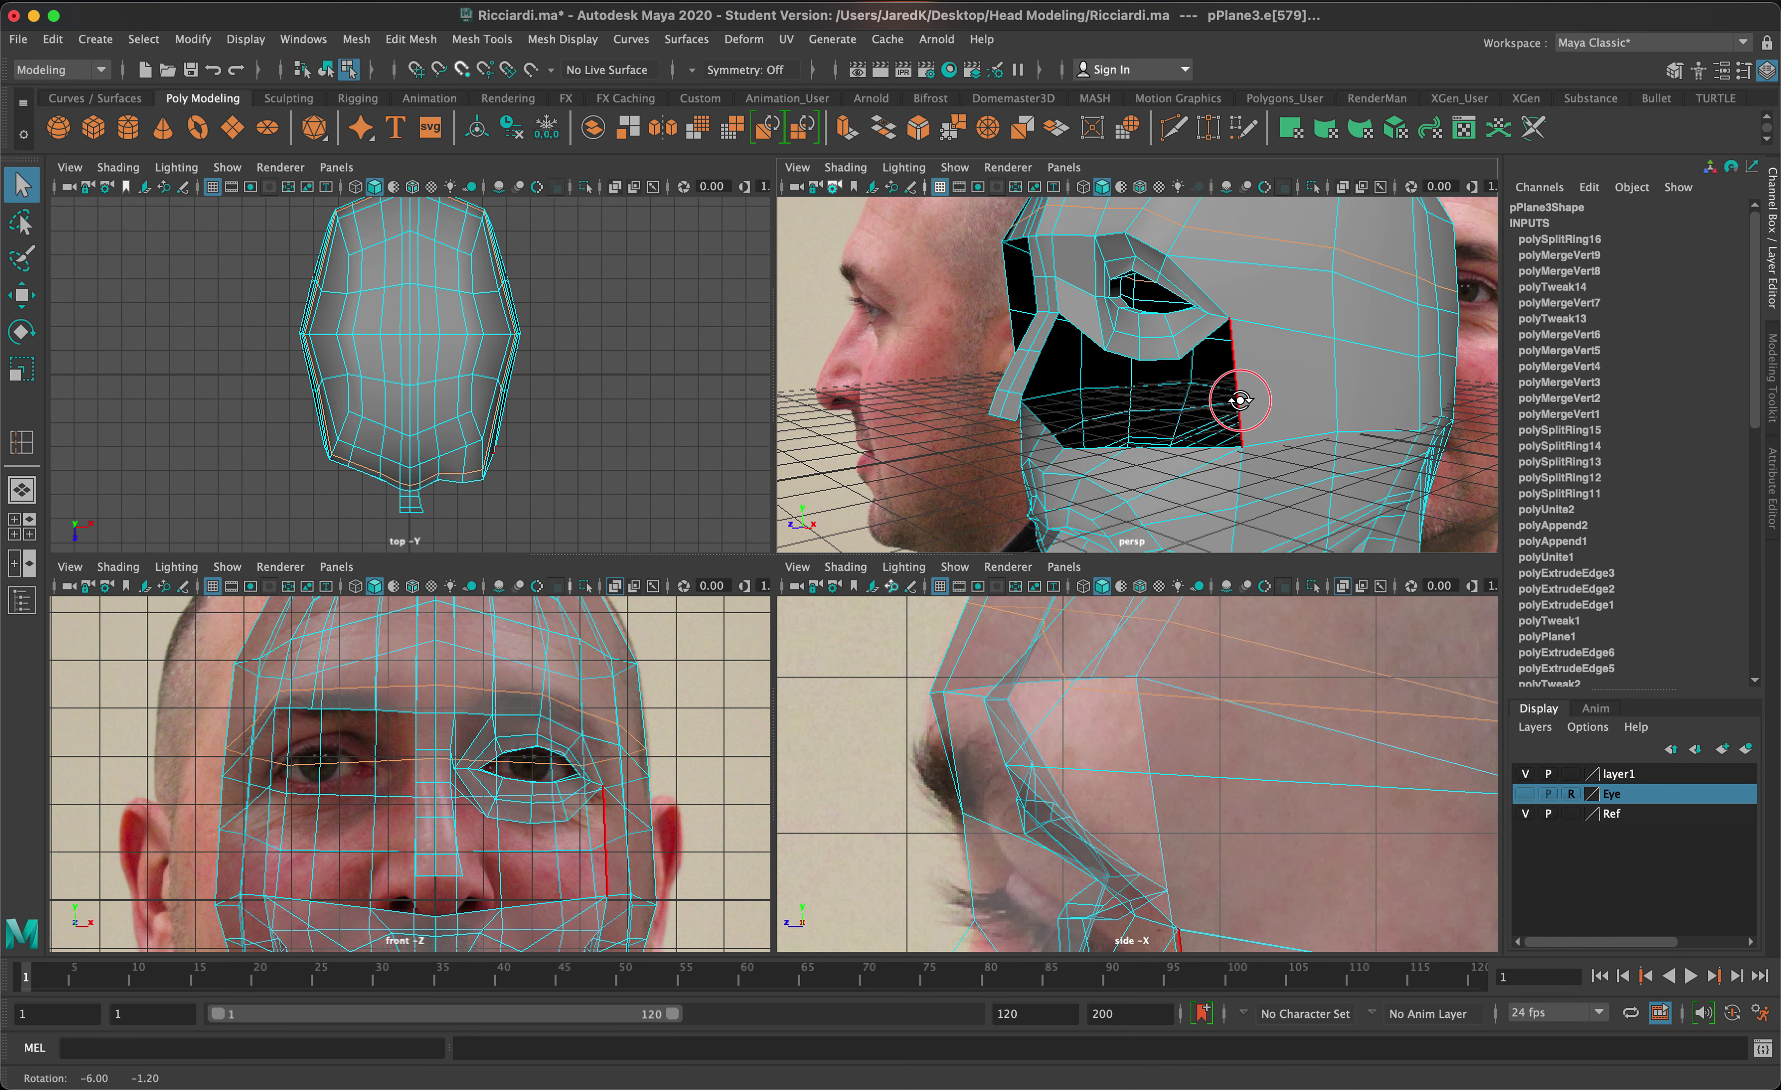
{"action": "left_click", "coordinate": [439, 41]}
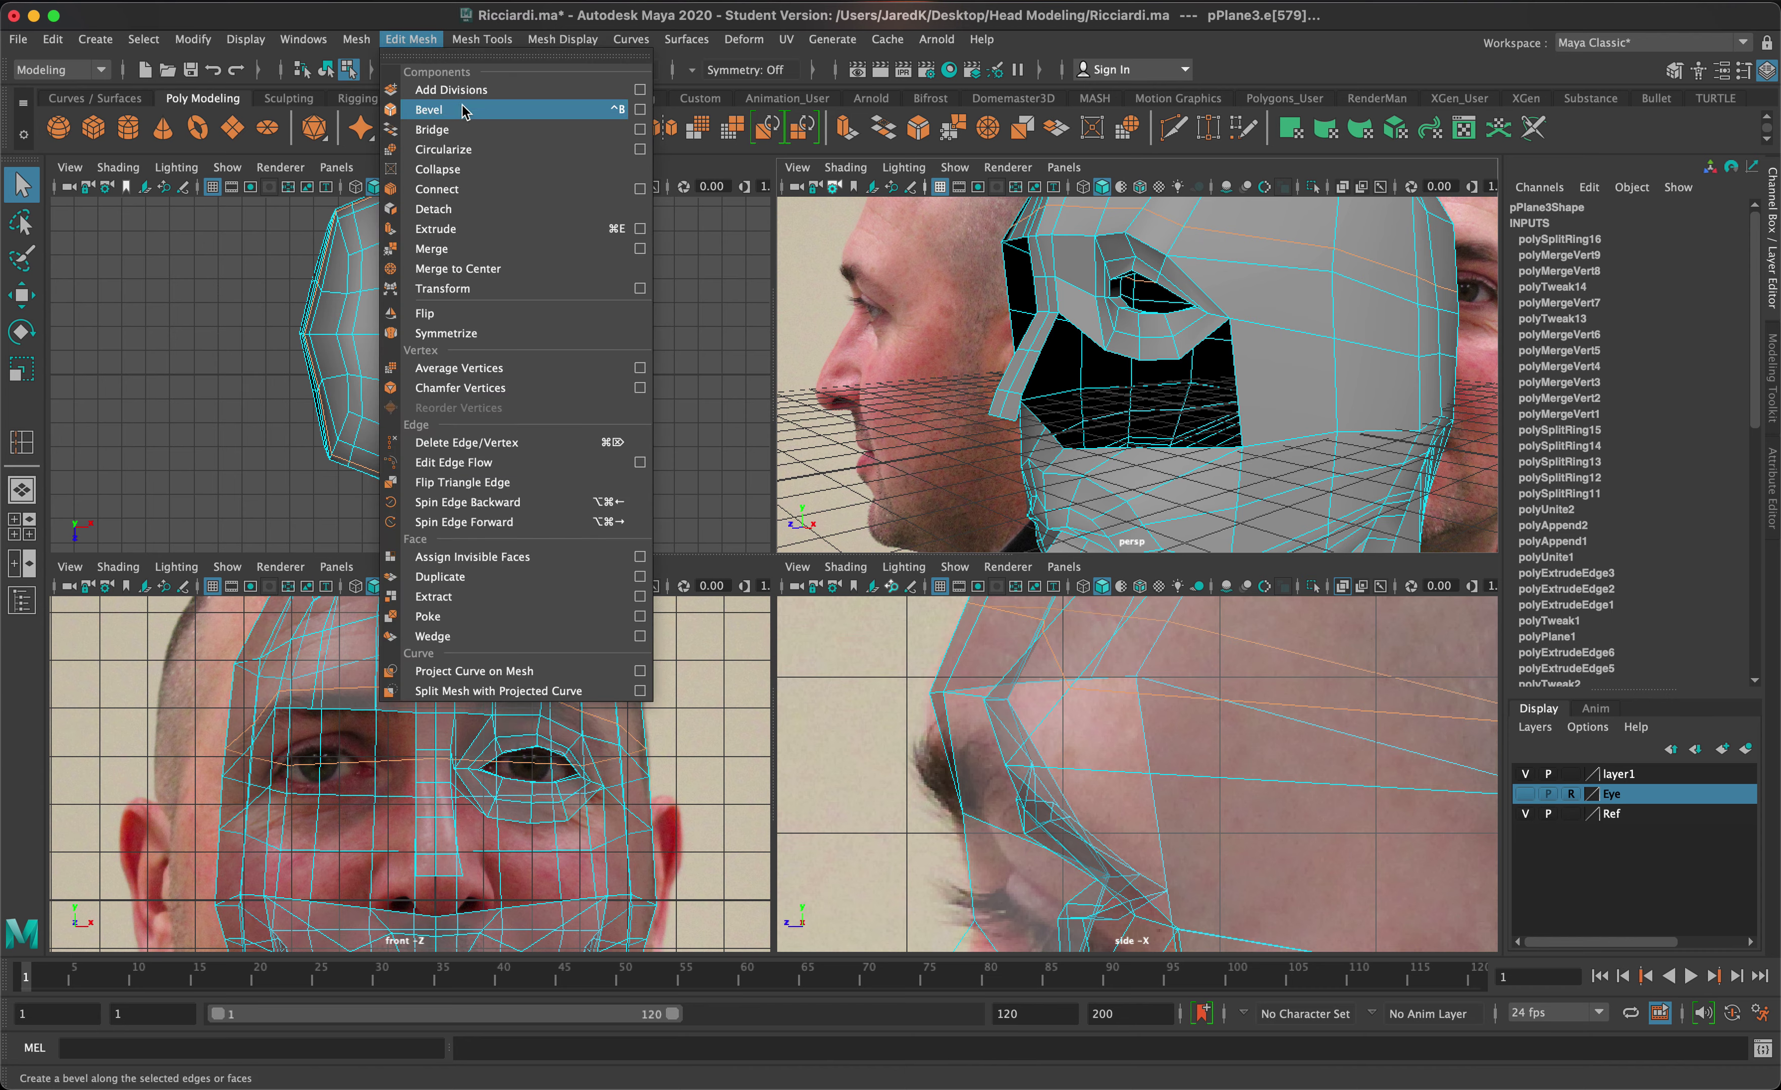
{"action": "key", "text": "Escape"}
{"action": "left_click", "coordinate": [482, 39]}
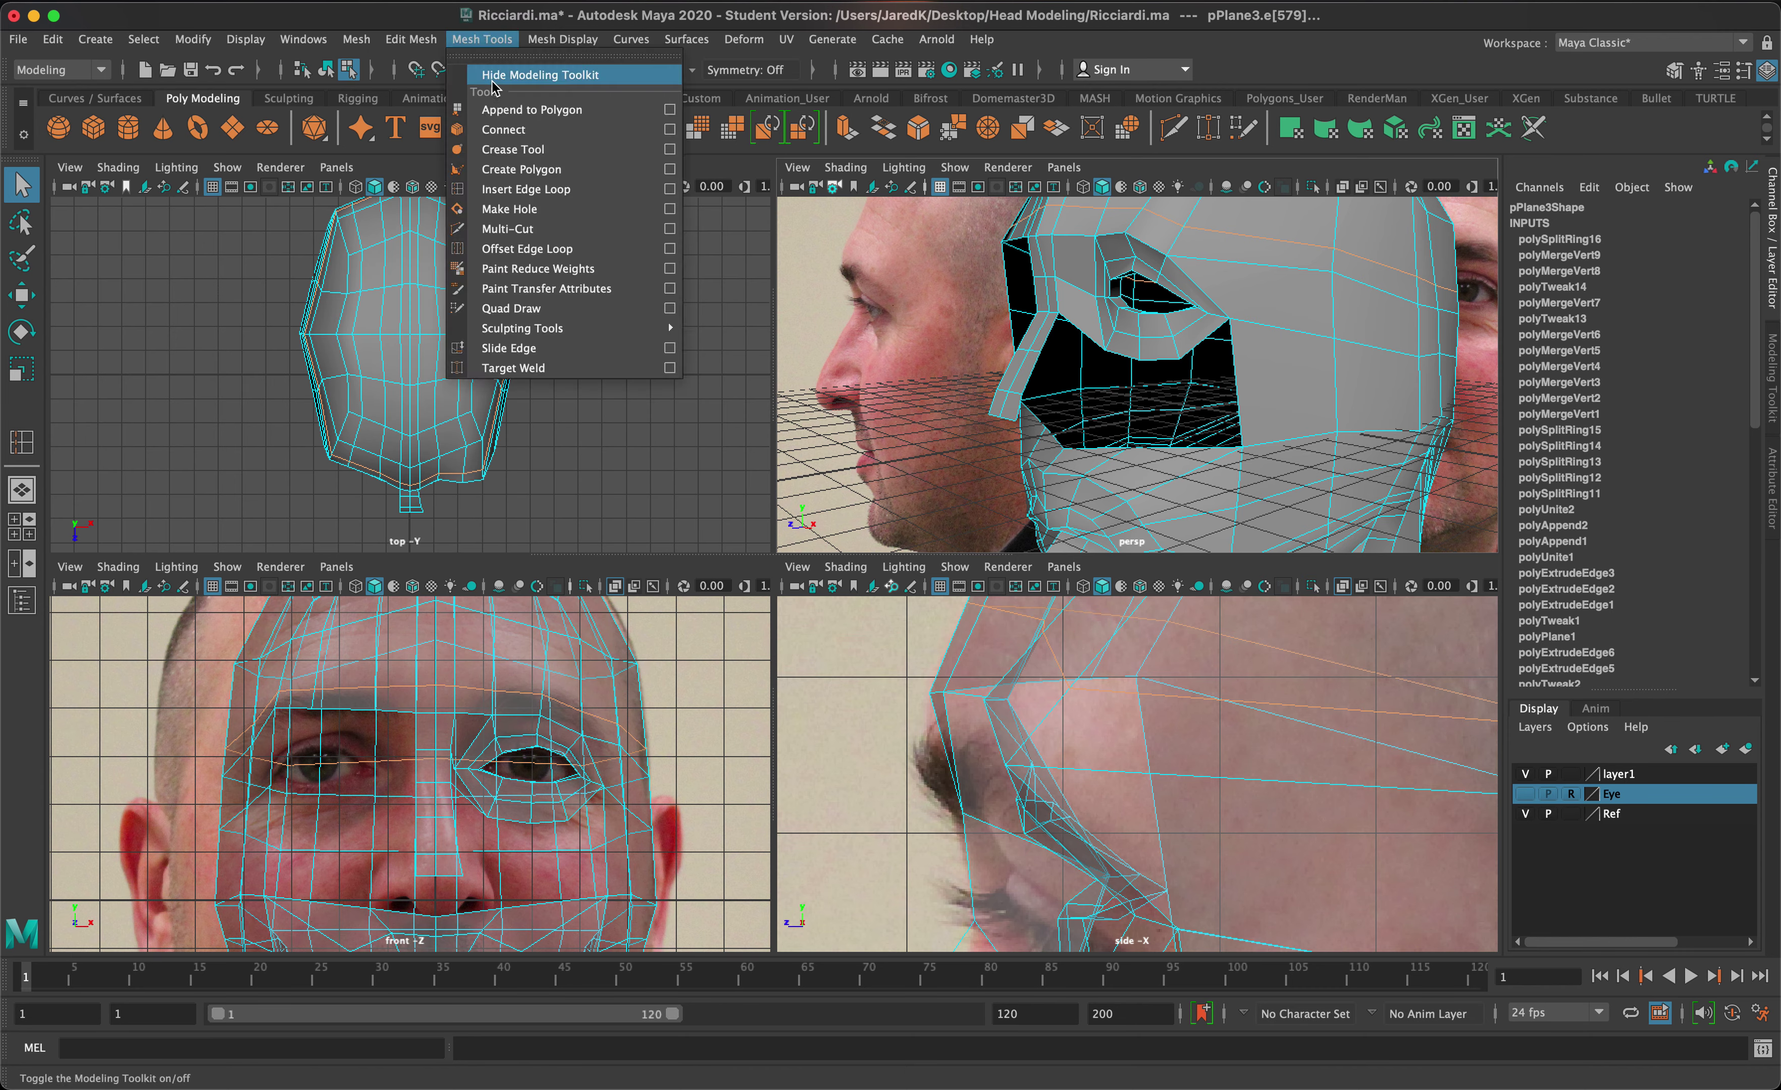
{"action": "left_click", "coordinate": [512, 189]}
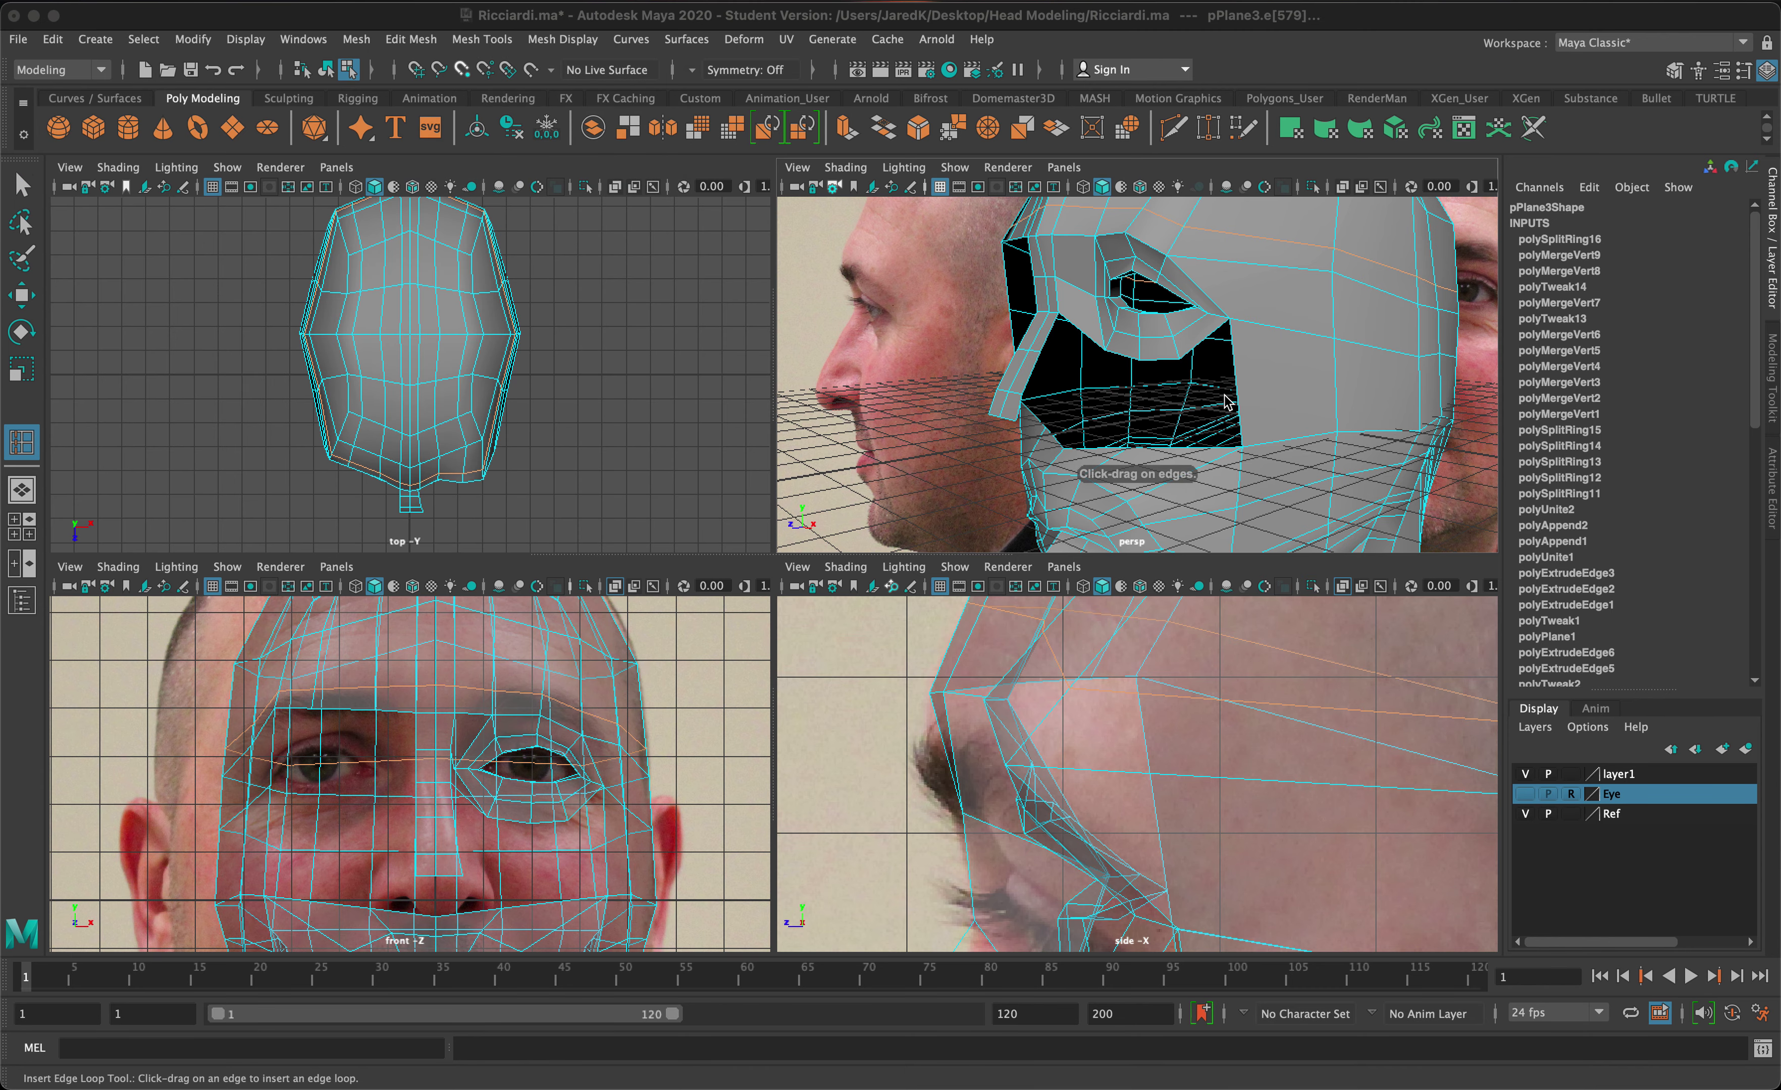
{"action": "mouse_move", "coordinate": [1235, 393]}
{"action": "left_mouse_down"}
{"action": "mouse_move", "coordinate": [1236, 362]}
{"action": "mouse_move", "coordinate": [1241, 415]}
{"action": "left_mouse_up"}
{"action": "left_click_drag", "start_coordinate": [1475, 409], "coordinate": [1402, 413], "text": "alt"}
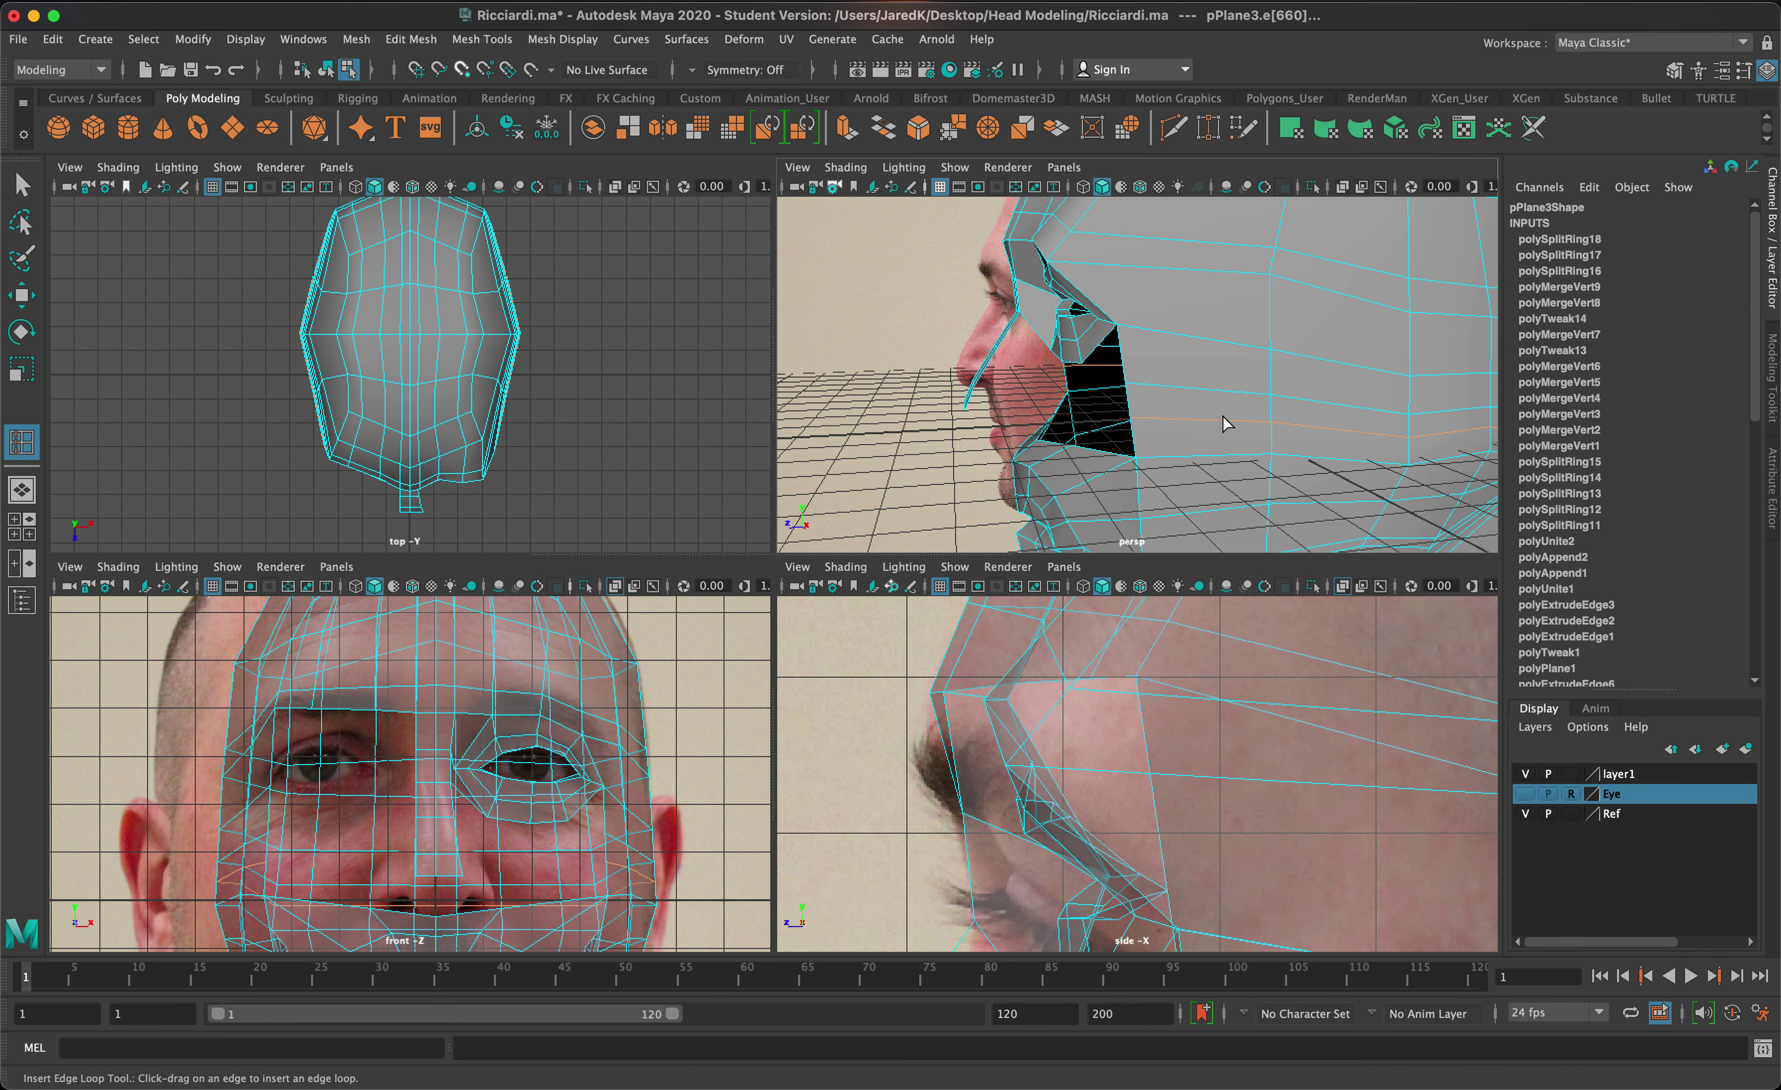
{"action": "left_click", "coordinate": [1206, 420]}
{"action": "key", "text": "q"}
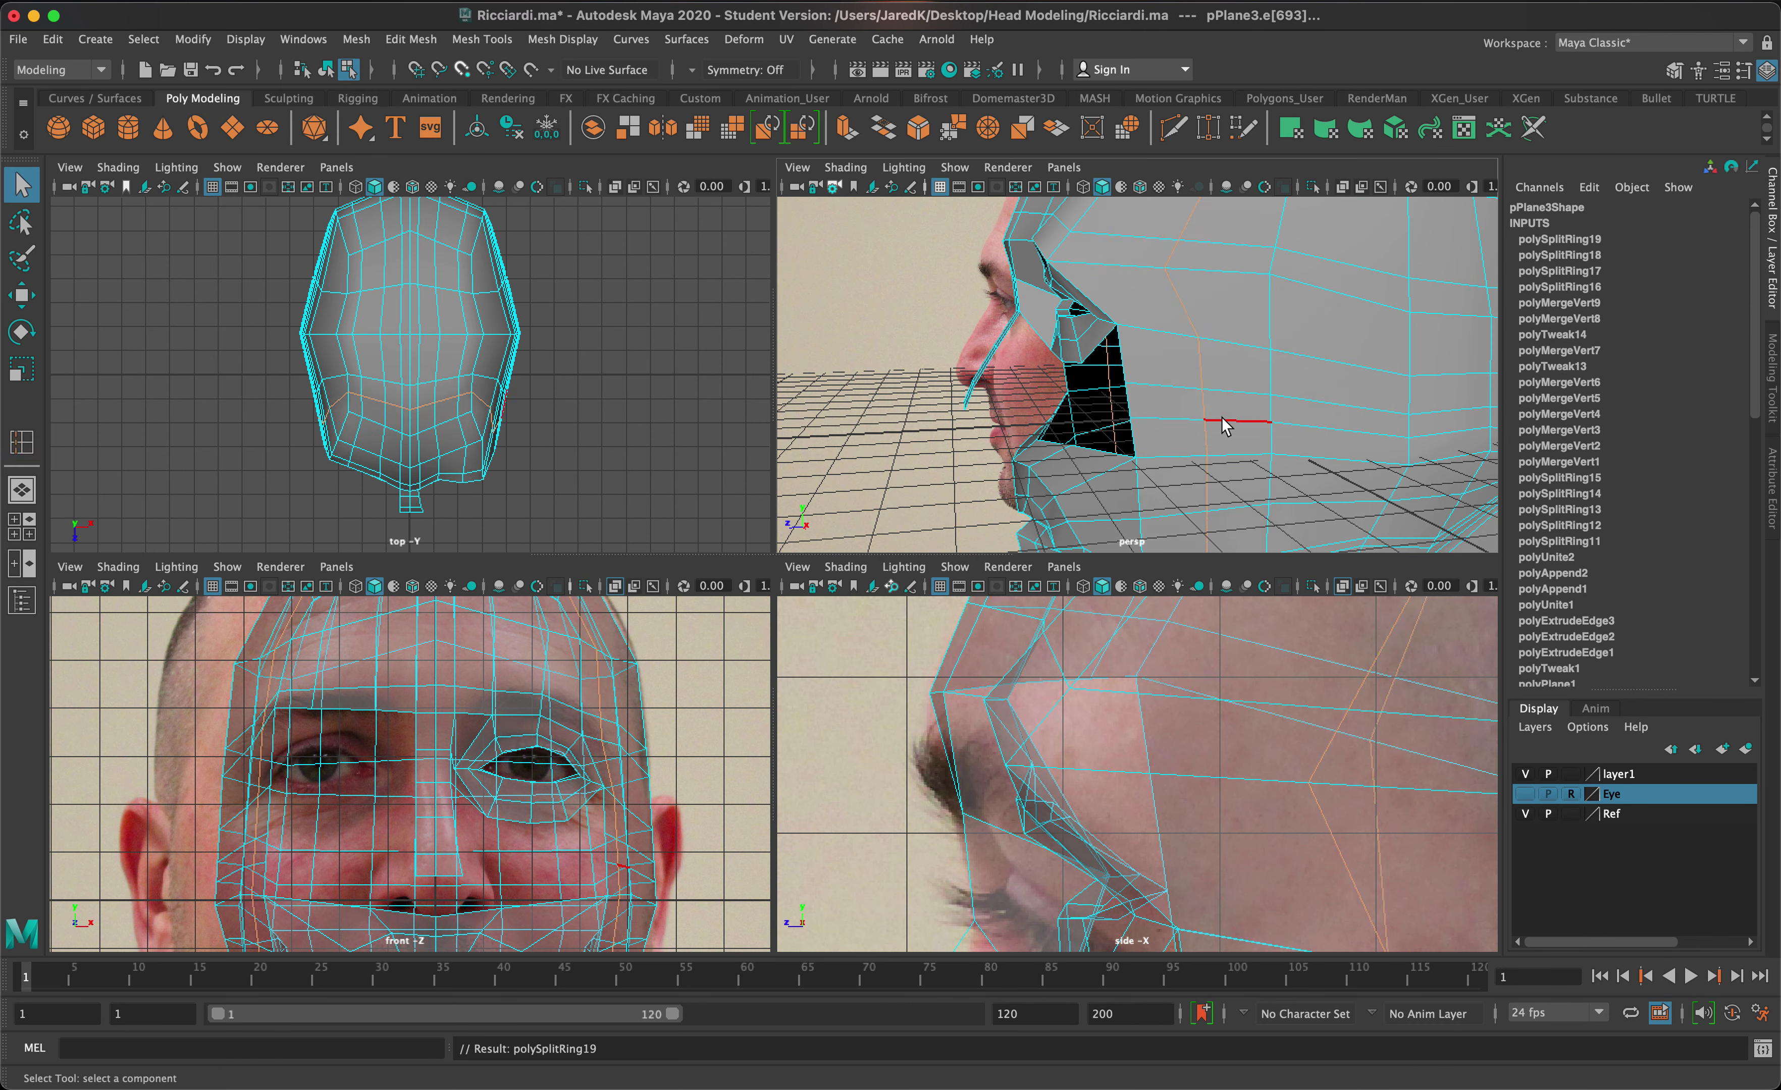
- Append a triangular face between the eye mesh's lower outer border edge and the adjacent side edge of the cheek opening
{"action": "key", "text": "f"}
{"action": "left_click_drag", "start_coordinate": [1242, 398], "coordinate": [1343, 460], "text": "alt"}
{"action": "scroll", "coordinate": [1247, 437], "scroll_direction": "up", "scroll_amount": 10}
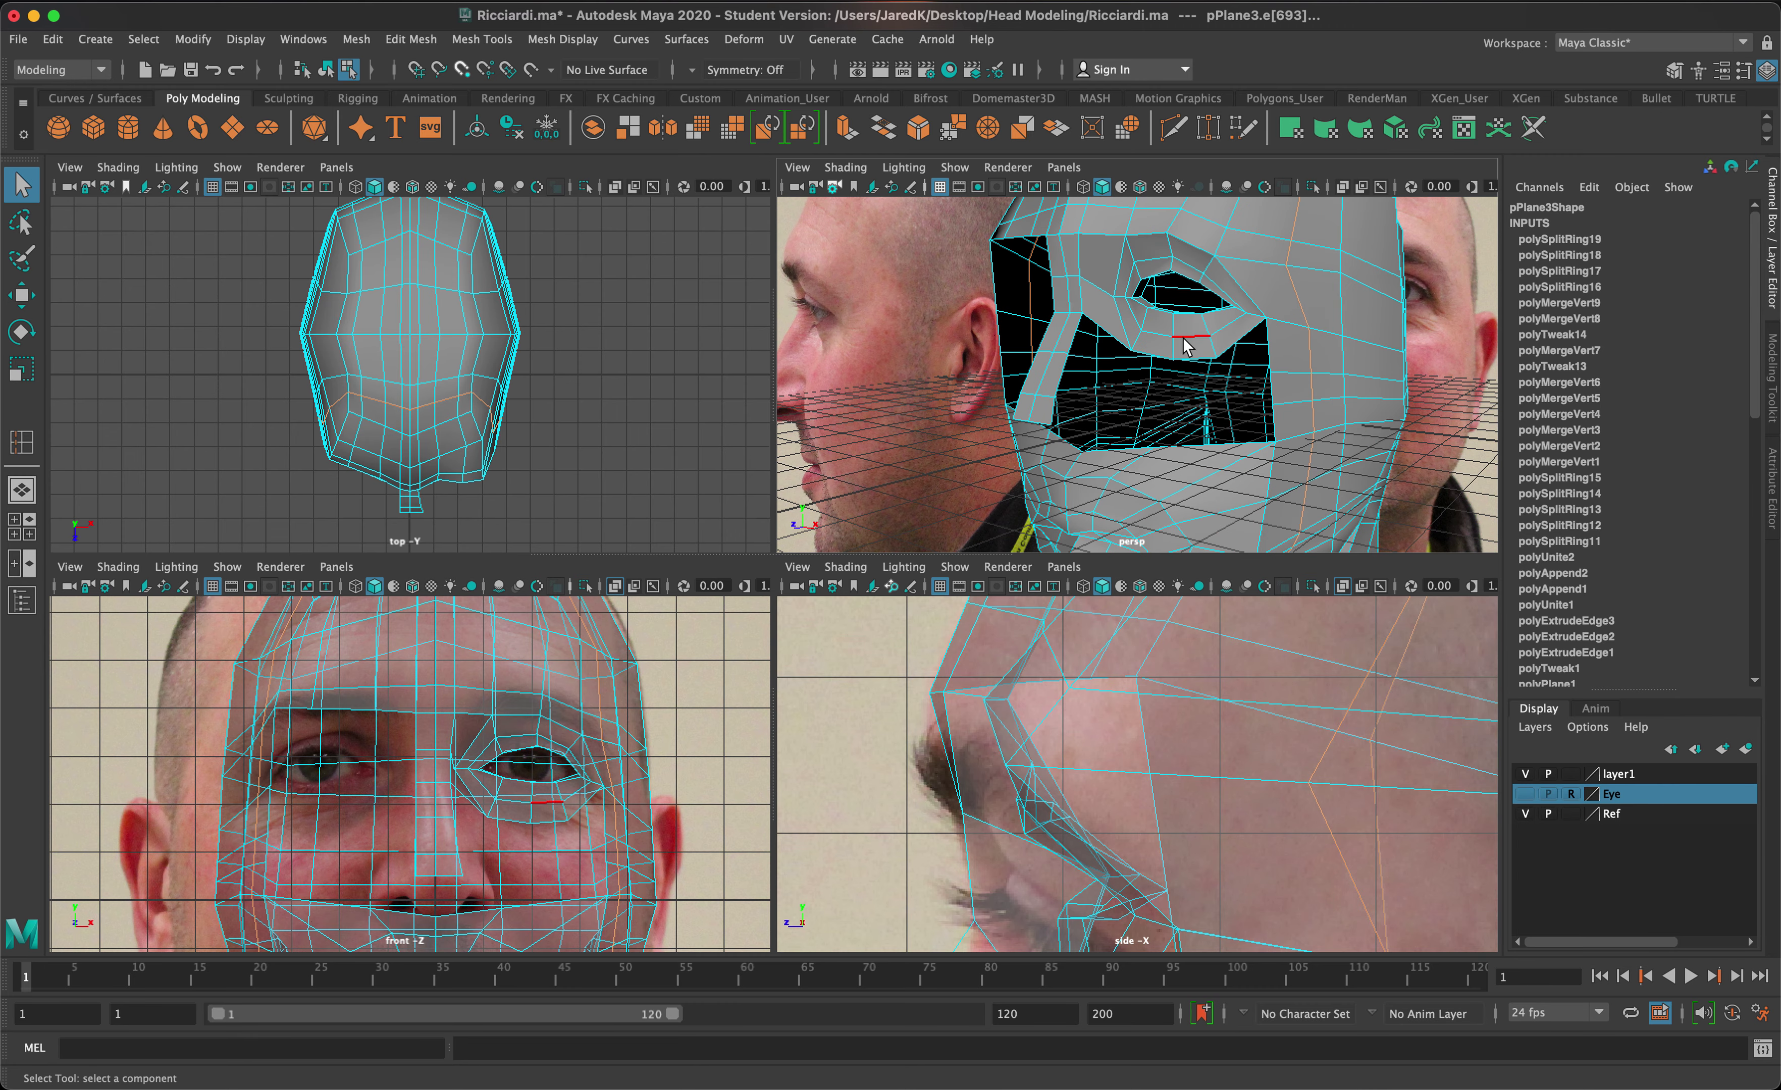
{"action": "left_click", "coordinate": [410, 40]}
{"action": "left_click", "coordinate": [481, 39]}
{"action": "left_click", "coordinate": [518, 111]}
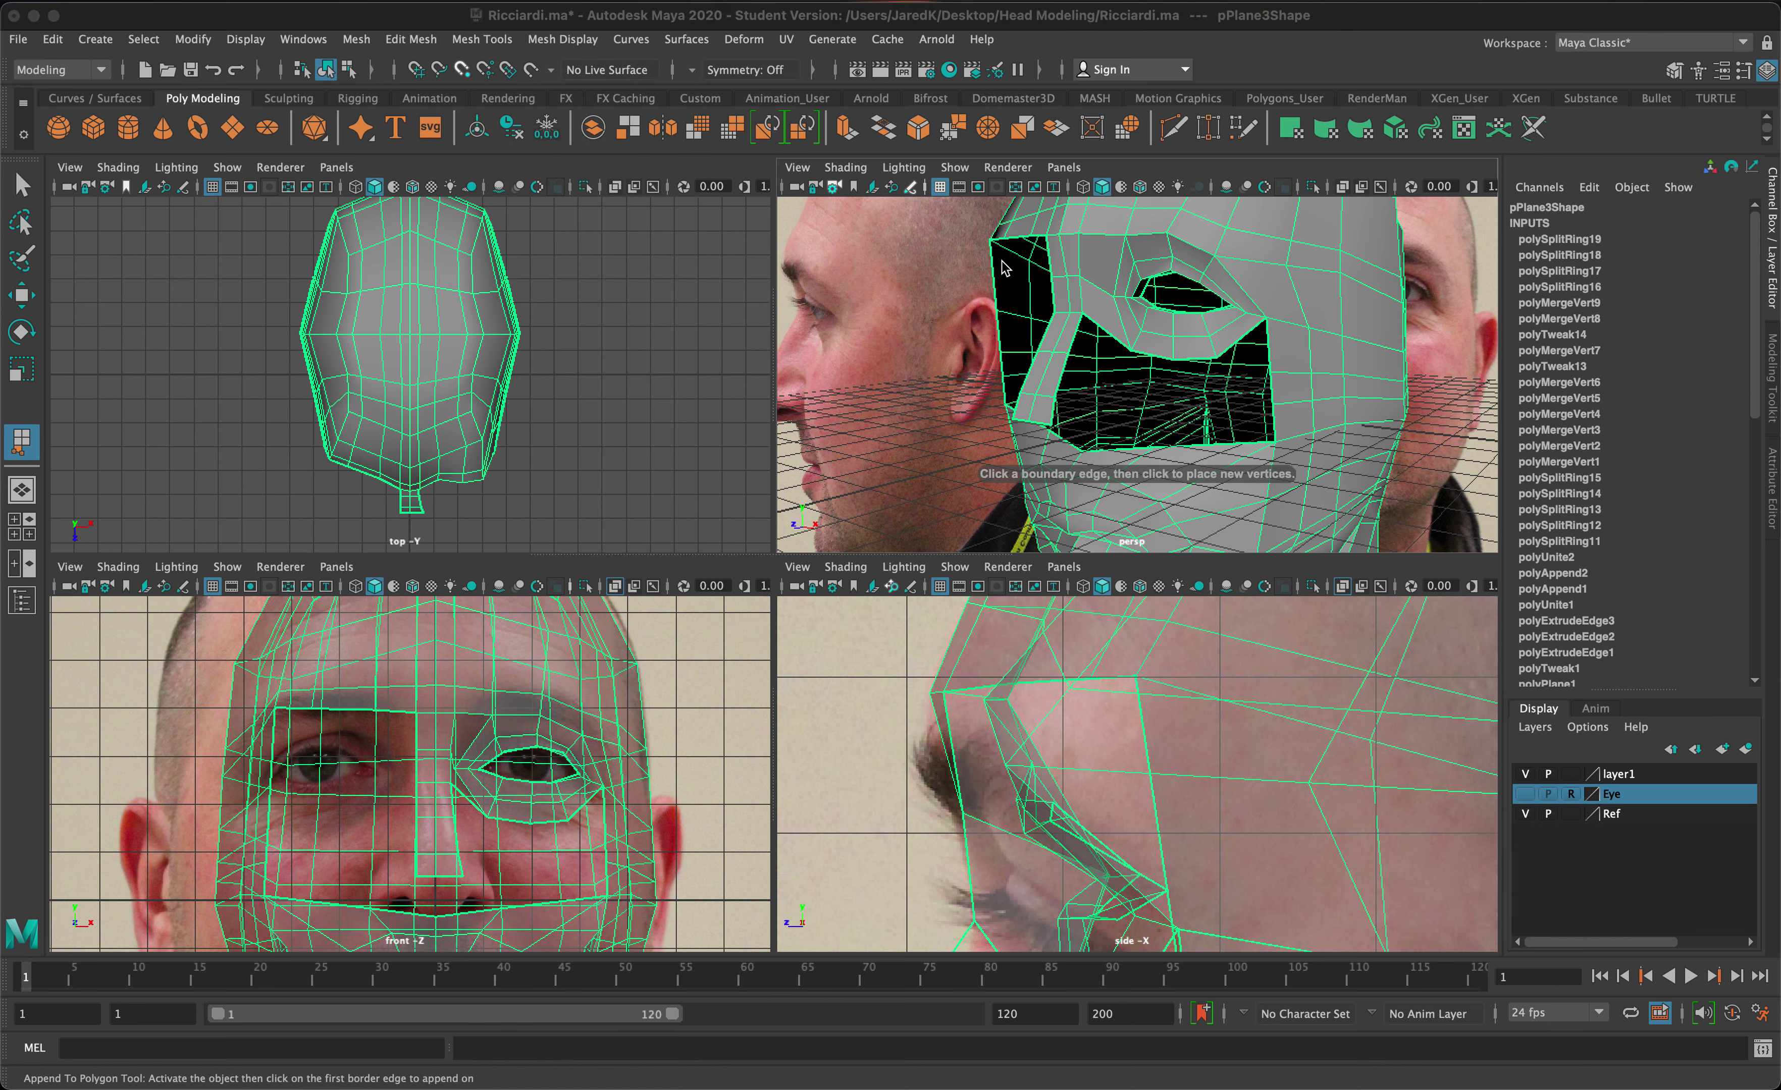
{"action": "left_click_drag", "start_coordinate": [1326, 461], "coordinate": [1199, 351], "text": "alt"}
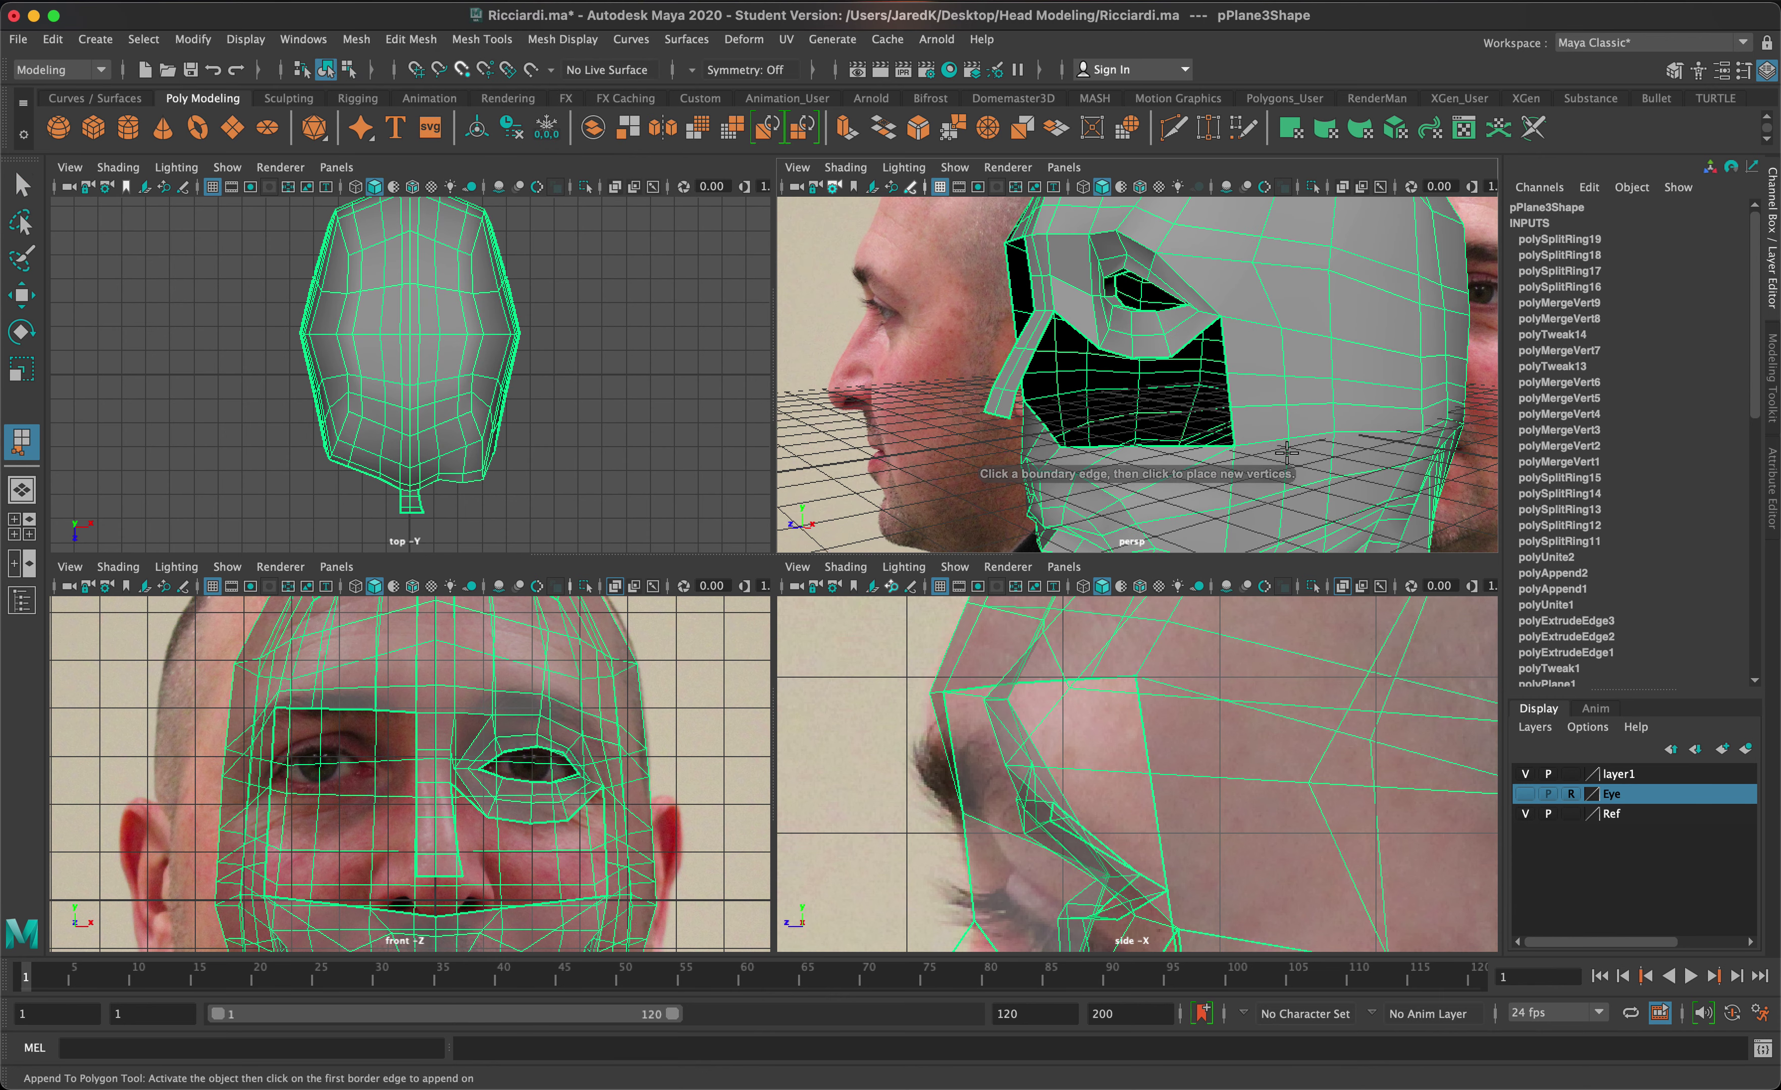
{"action": "left_click", "coordinate": [1187, 339]}
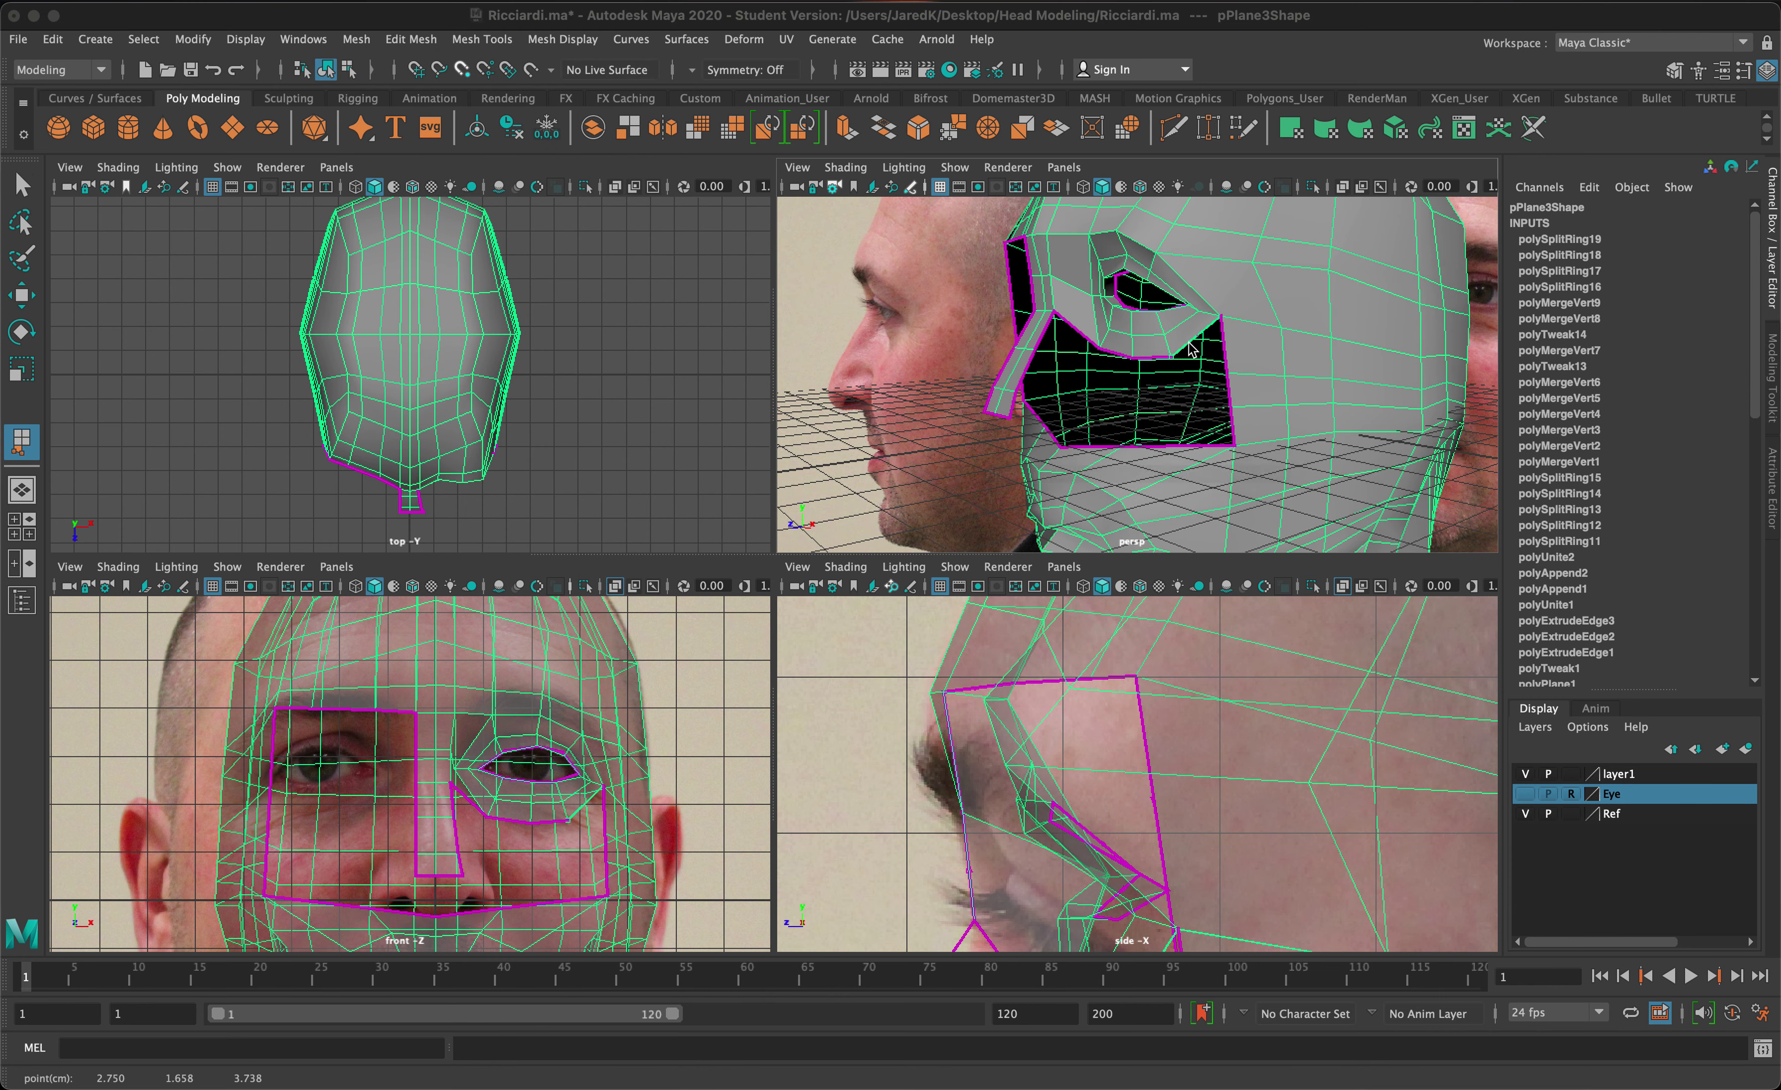
{"action": "left_click", "coordinate": [1227, 387]}
{"action": "mouse_move", "coordinate": [1253, 387]}
{"action": "left_mouse_down", "text": "alt"}
{"action": "mouse_move", "coordinate": [1189, 385]}
{"action": "mouse_move", "coordinate": [1339, 358]}
{"action": "mouse_move", "coordinate": [1304, 390]}
{"action": "mouse_move", "coordinate": [1256, 385]}
{"action": "mouse_move", "coordinate": [1315, 389]}
{"action": "mouse_move", "coordinate": [1255, 392]}
{"action": "left_mouse_up", "text": "alt"}
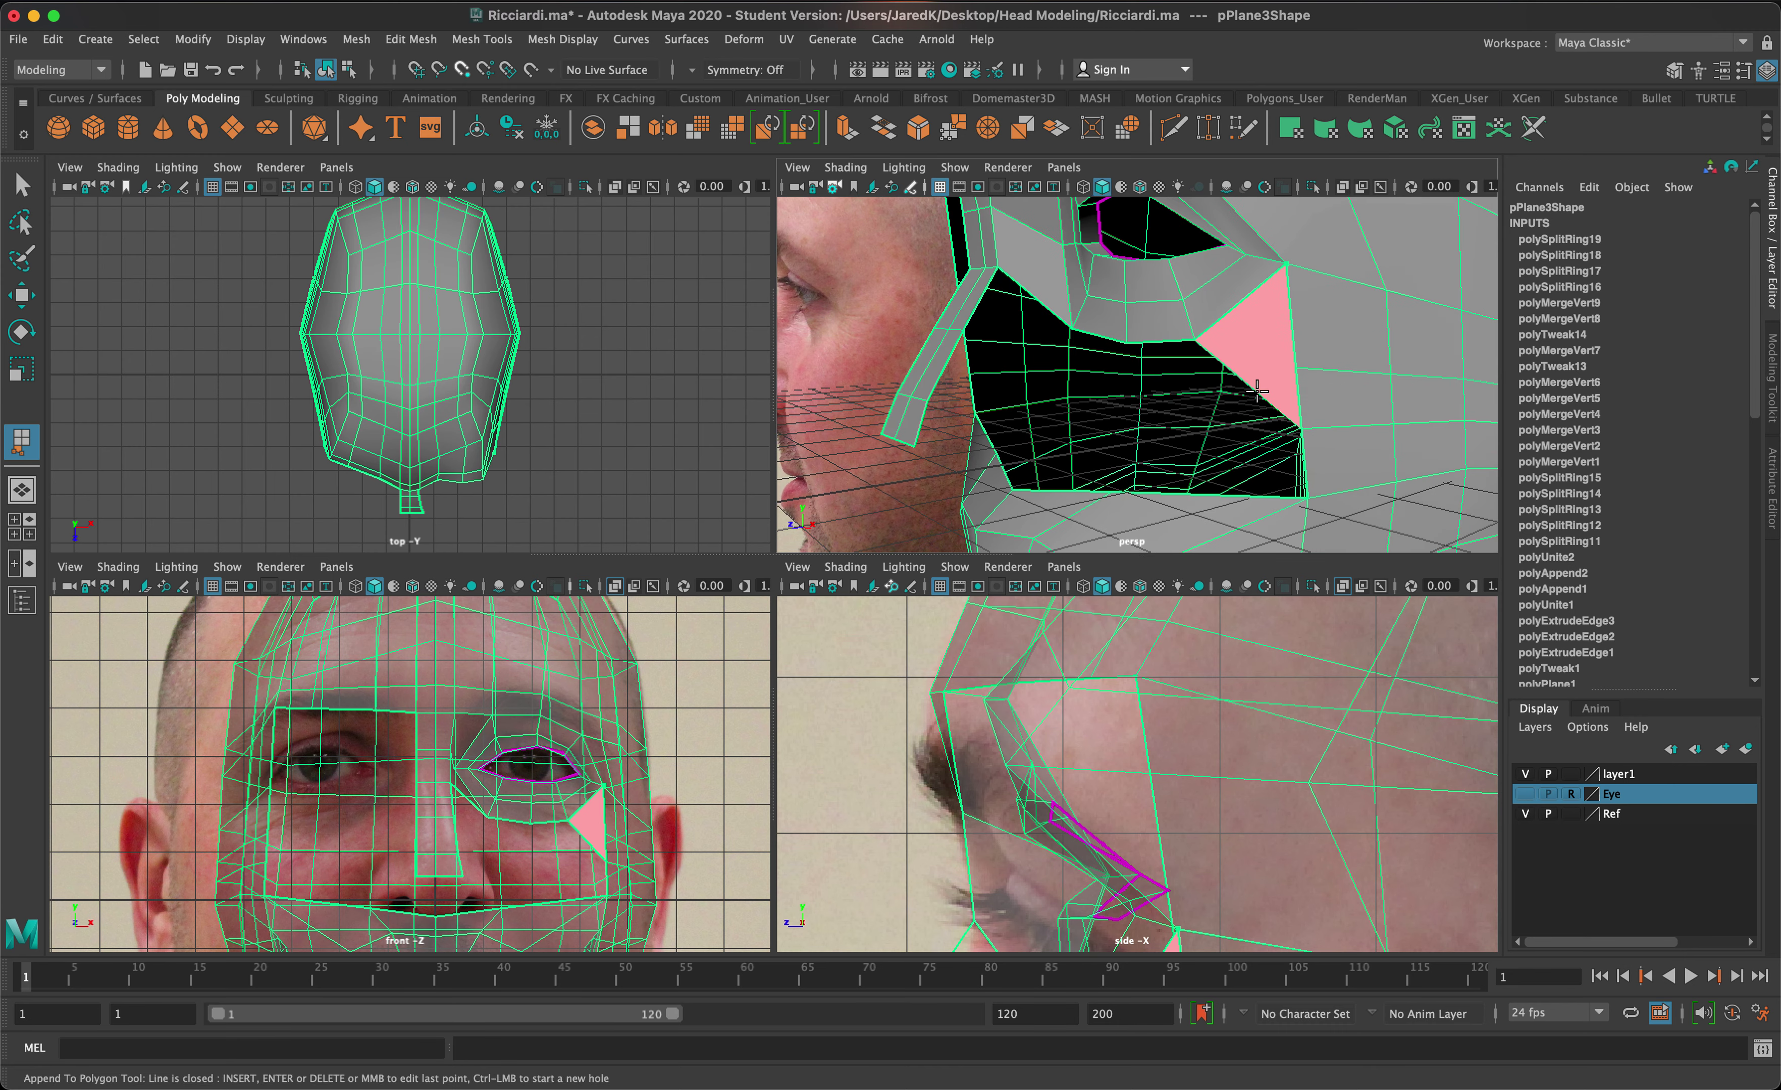
{"action": "key", "text": "Return"}
{"action": "left_click_drag", "start_coordinate": [1232, 381], "coordinate": [1236, 351], "text": "alt"}
{"action": "left_click", "coordinate": [1252, 343]}
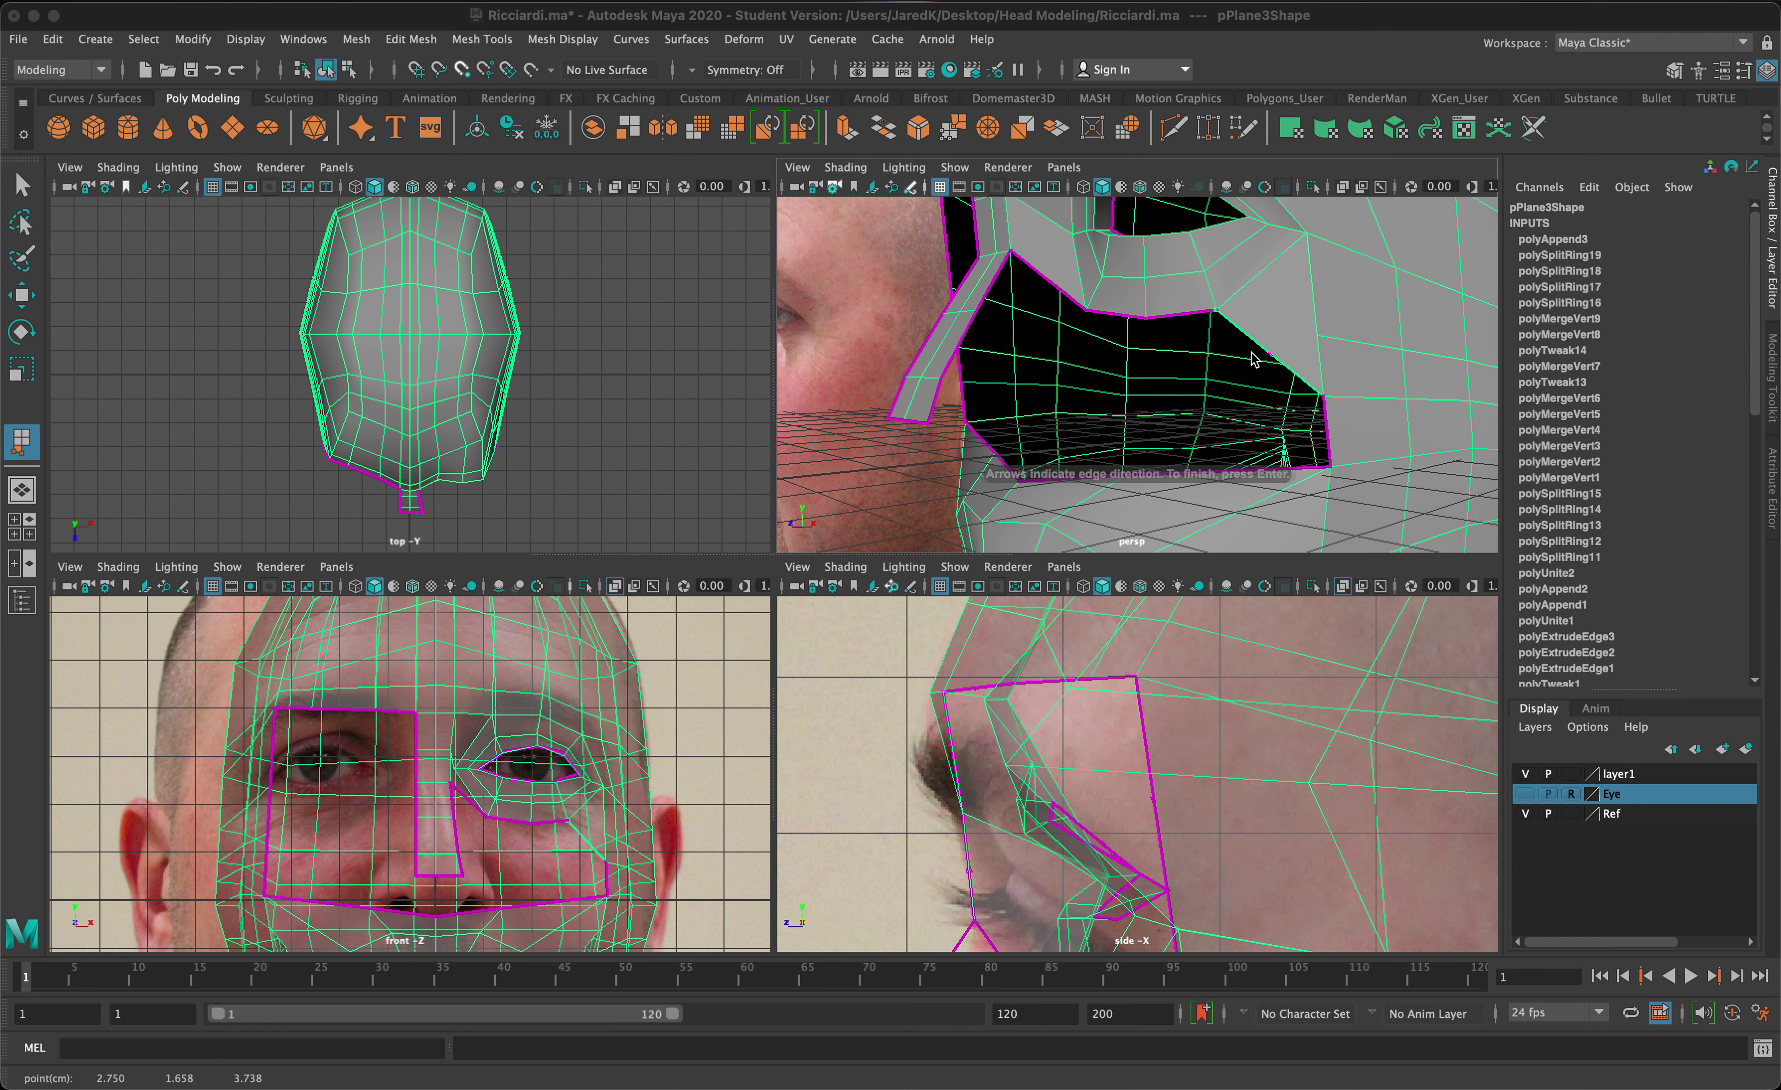
{"action": "left_click", "coordinate": [1254, 468]}
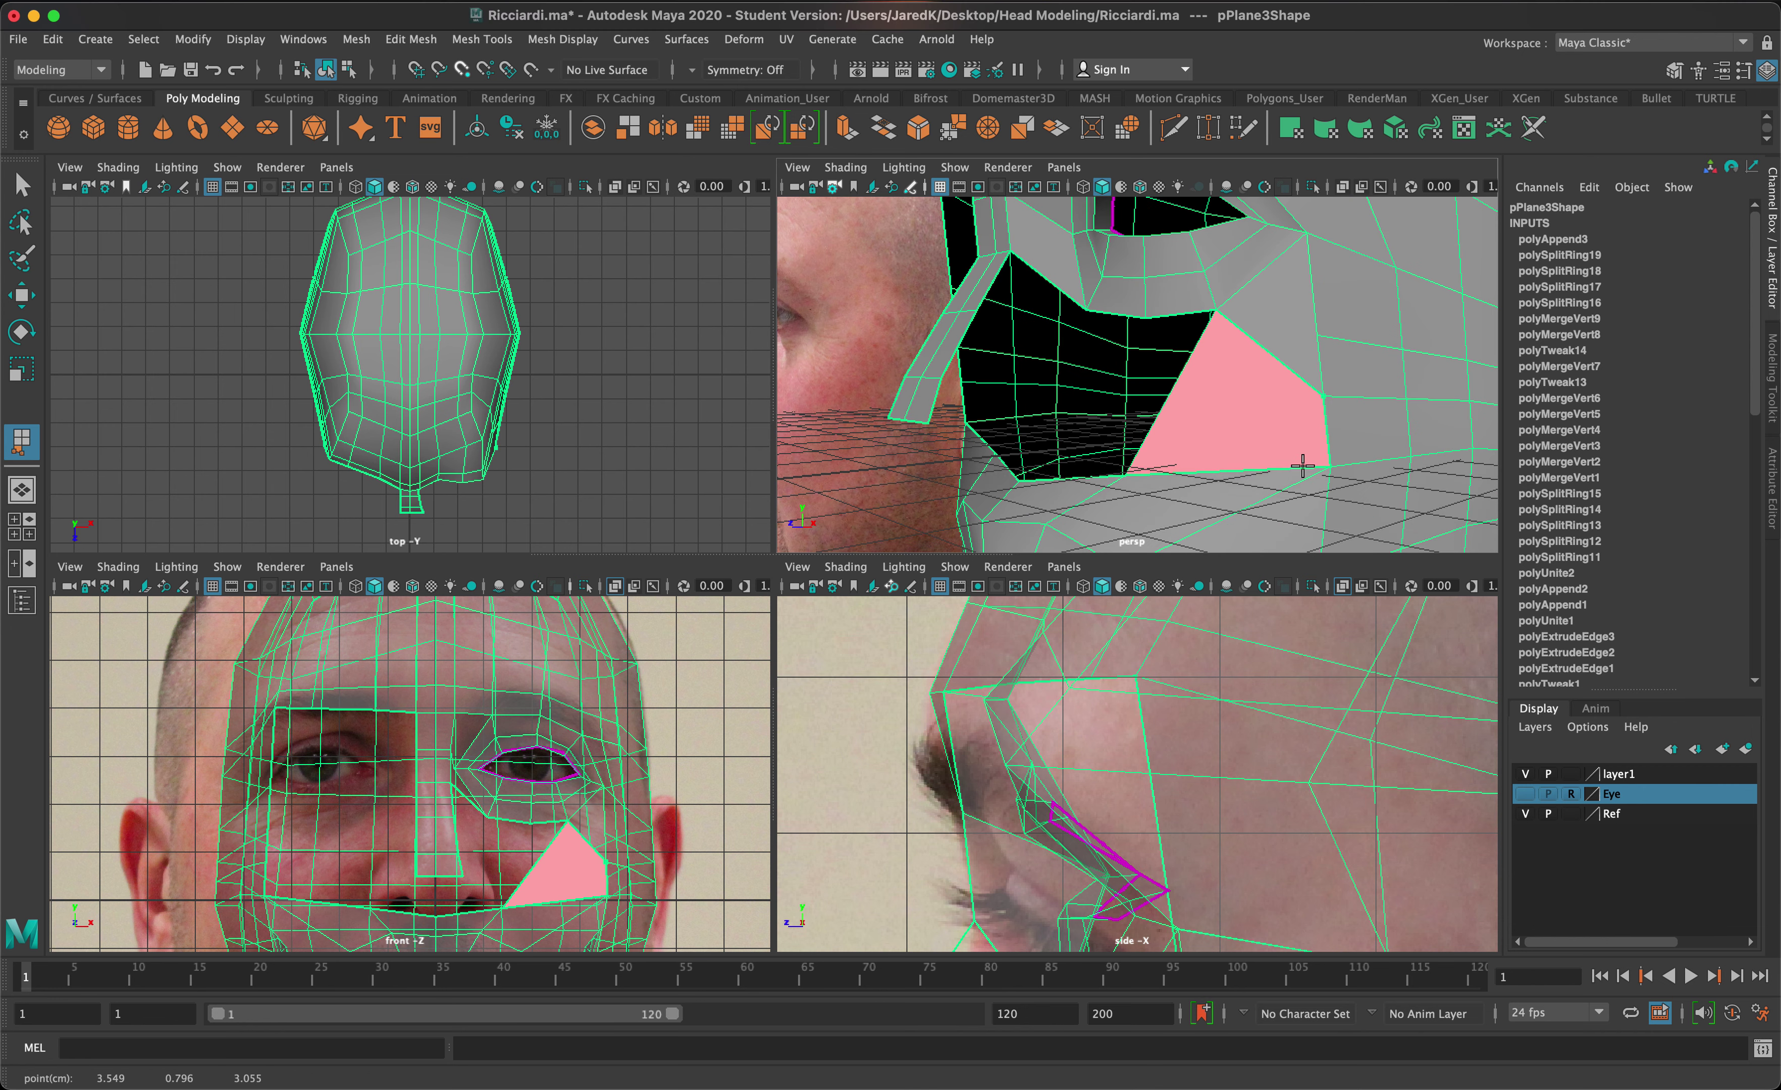
{"action": "left_click_drag", "start_coordinate": [1293, 468], "coordinate": [1157, 448], "text": "alt"}
{"action": "key", "text": "Delete"}
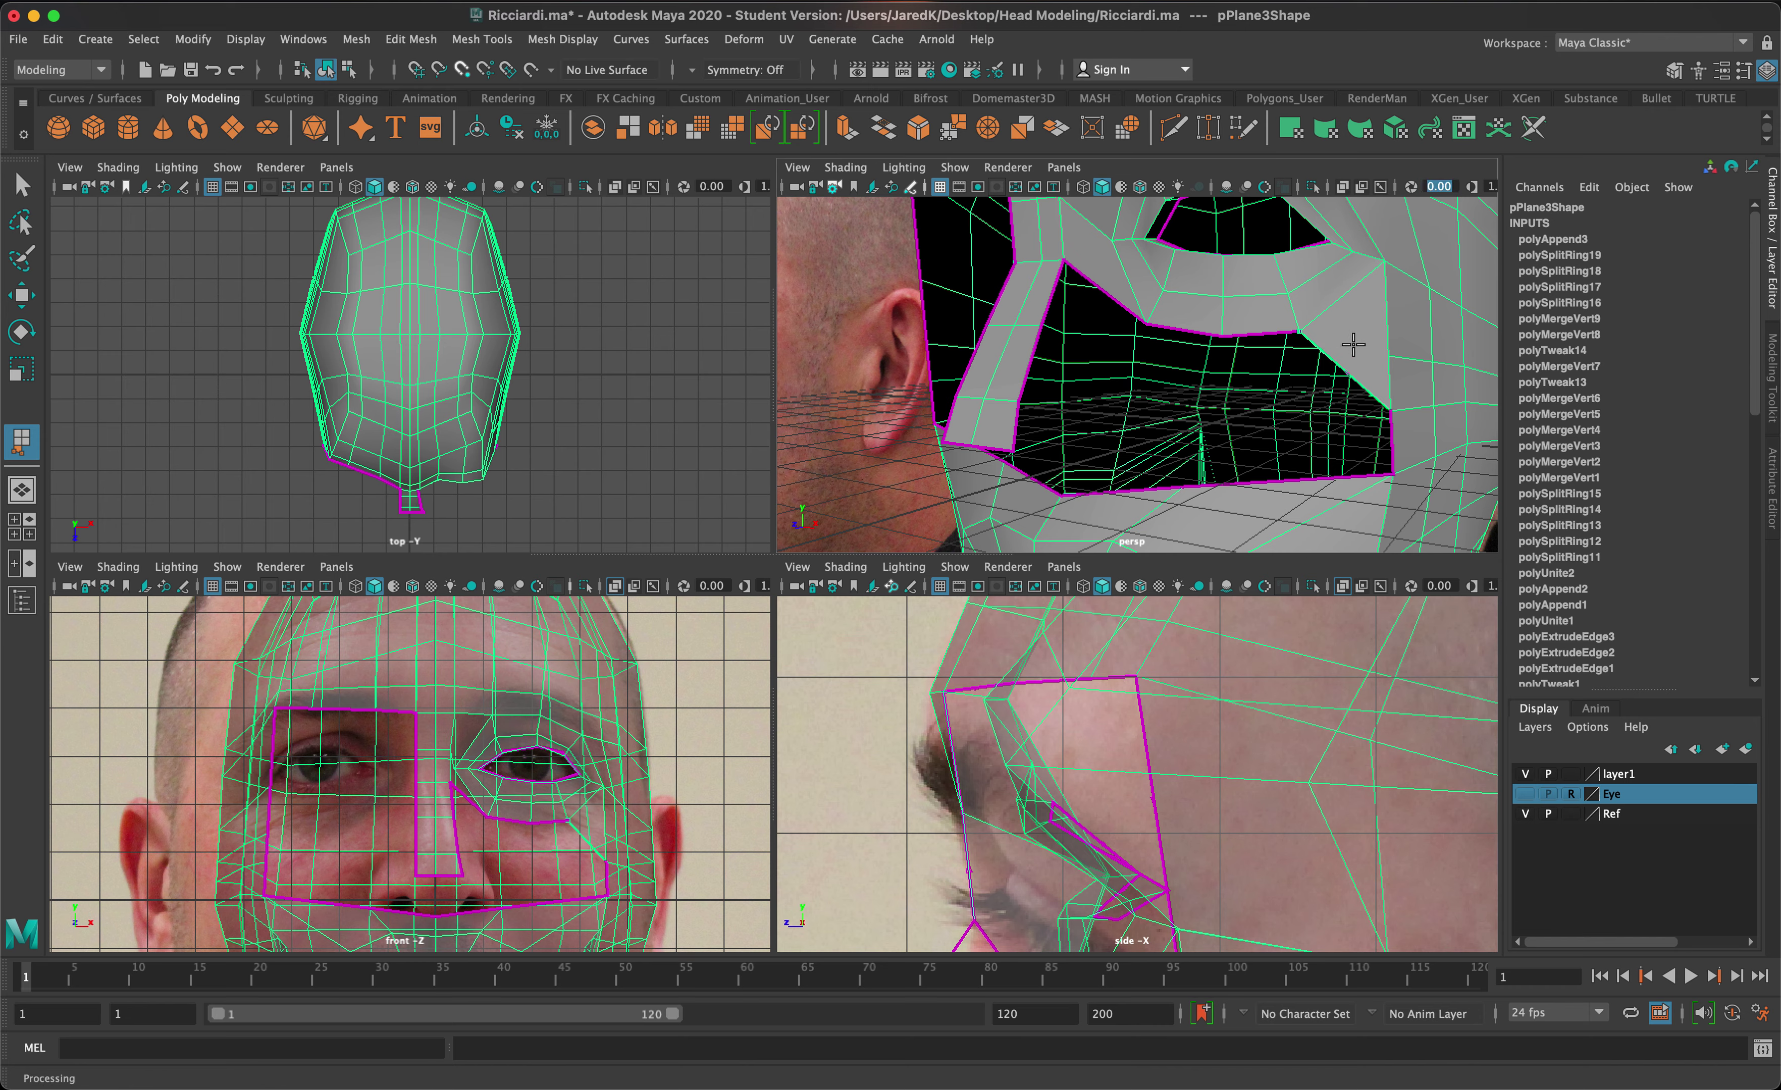
- Delete the triangular face below the outer corner of the eye mesh
{"action": "left_click", "coordinate": [16, 191]}
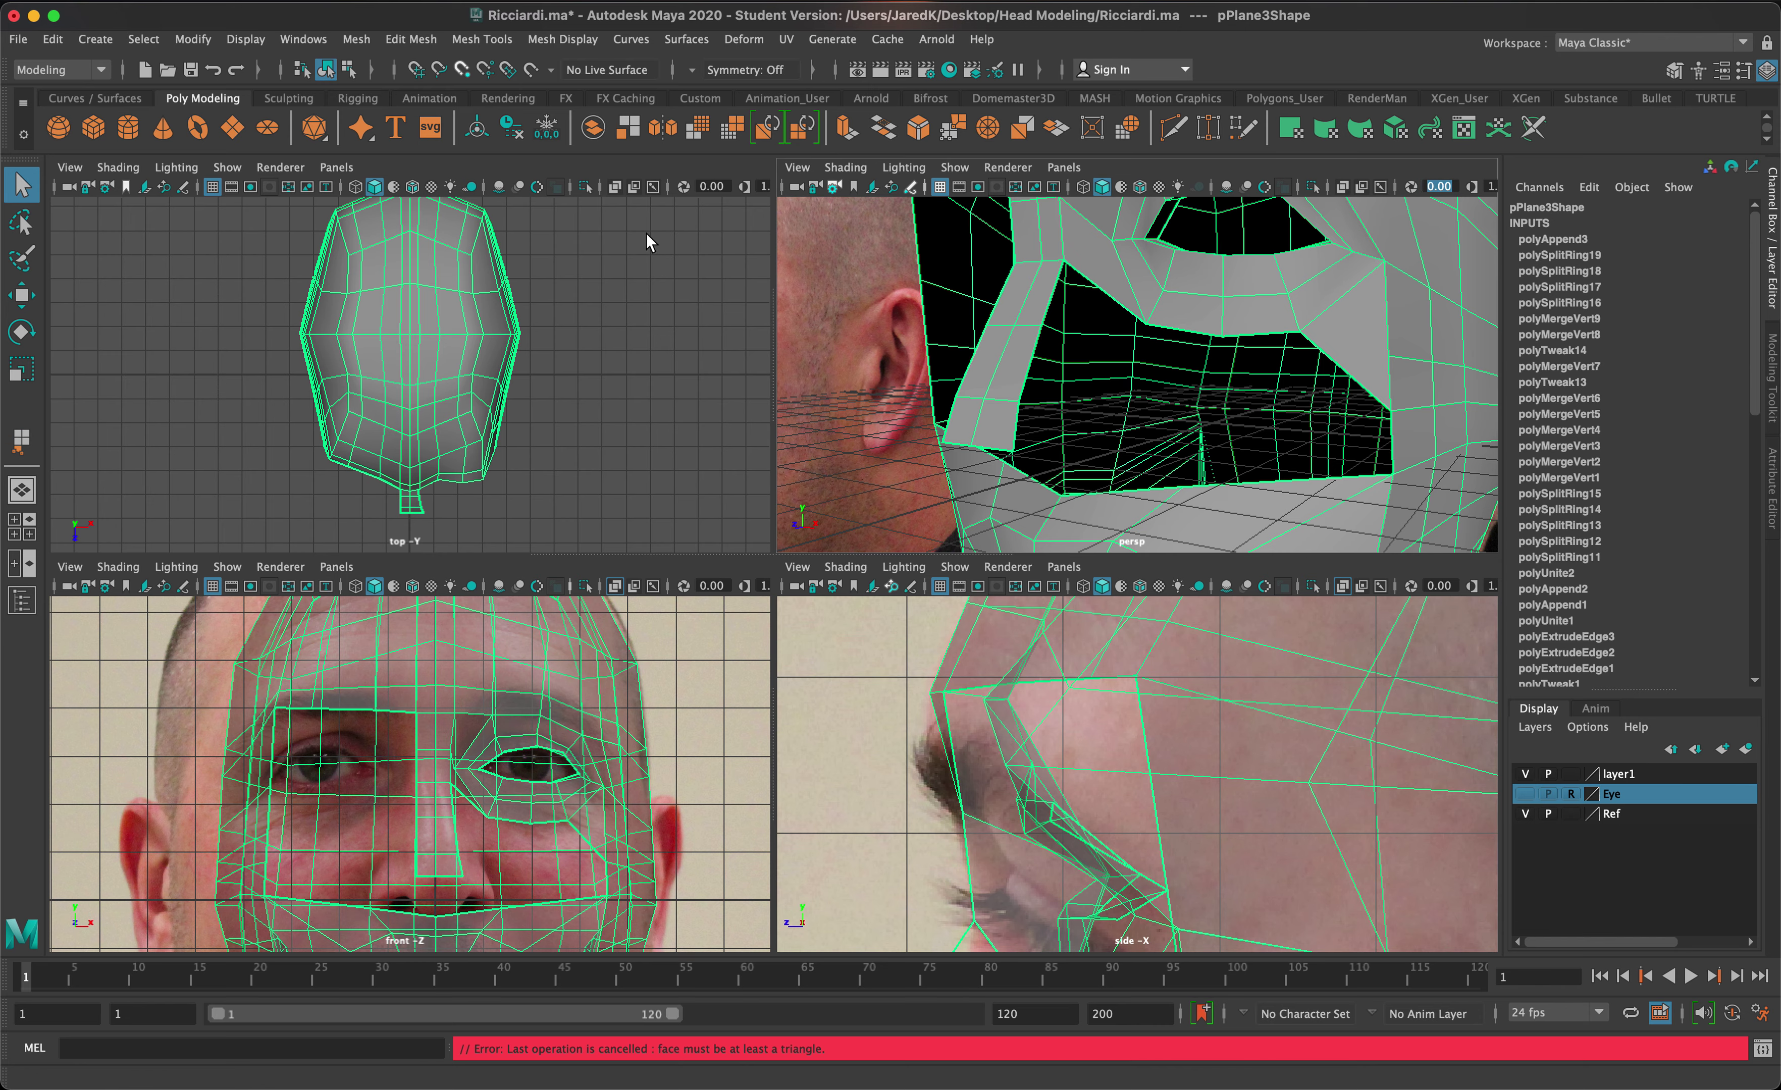
{"action": "right_click_drag", "start_coordinate": [1342, 307], "coordinate": [1351, 343]}
{"action": "left_click", "coordinate": [1352, 346]}
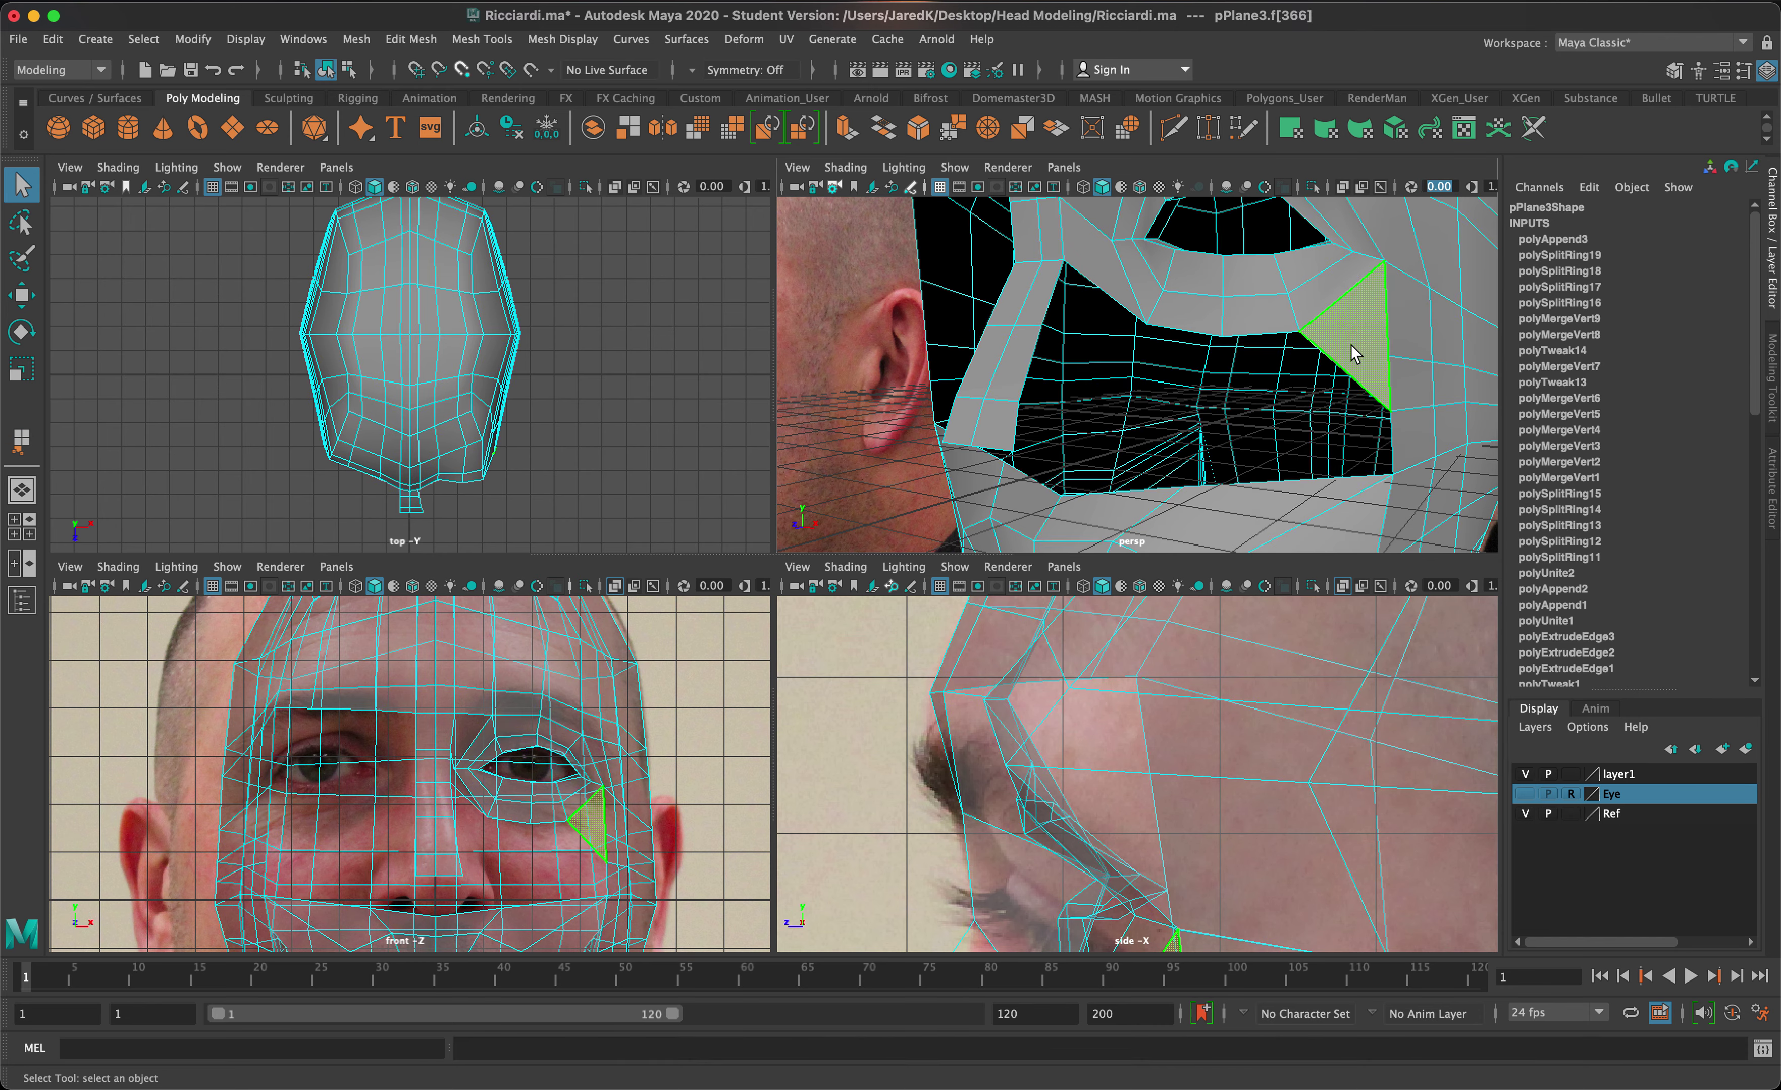
{"action": "key", "text": "Delete"}
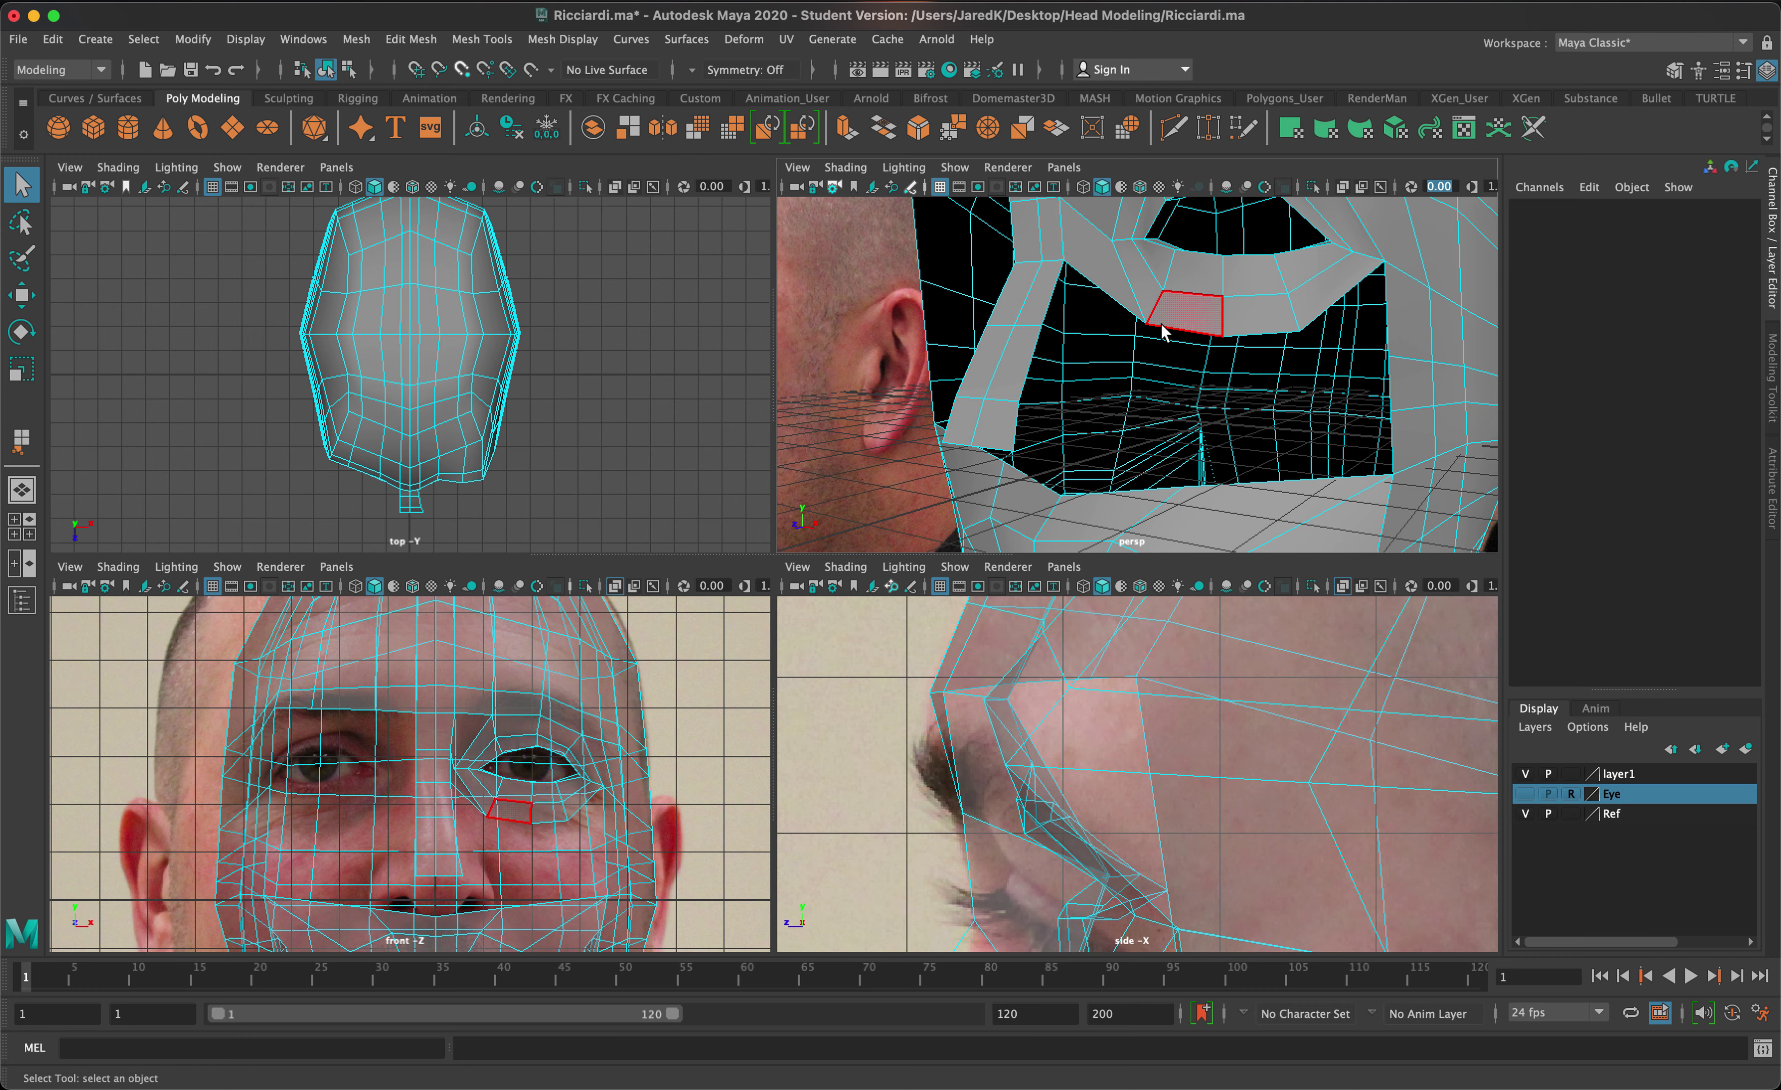
- Extrude the two adjacent border edges along the bottom of the eye mesh
{"action": "mouse_move", "coordinate": [1172, 322]}
{"action": "left_mouse_down", "text": "alt"}
{"action": "mouse_move", "coordinate": [1155, 340]}
{"action": "mouse_move", "coordinate": [1192, 329]}
{"action": "mouse_move", "coordinate": [1177, 294]}
{"action": "mouse_move", "coordinate": [1182, 325]}
{"action": "left_mouse_up", "text": "alt"}
{"action": "right_click_drag", "start_coordinate": [1199, 315], "coordinate": [1217, 242]}
{"action": "left_click", "coordinate": [1224, 313]}
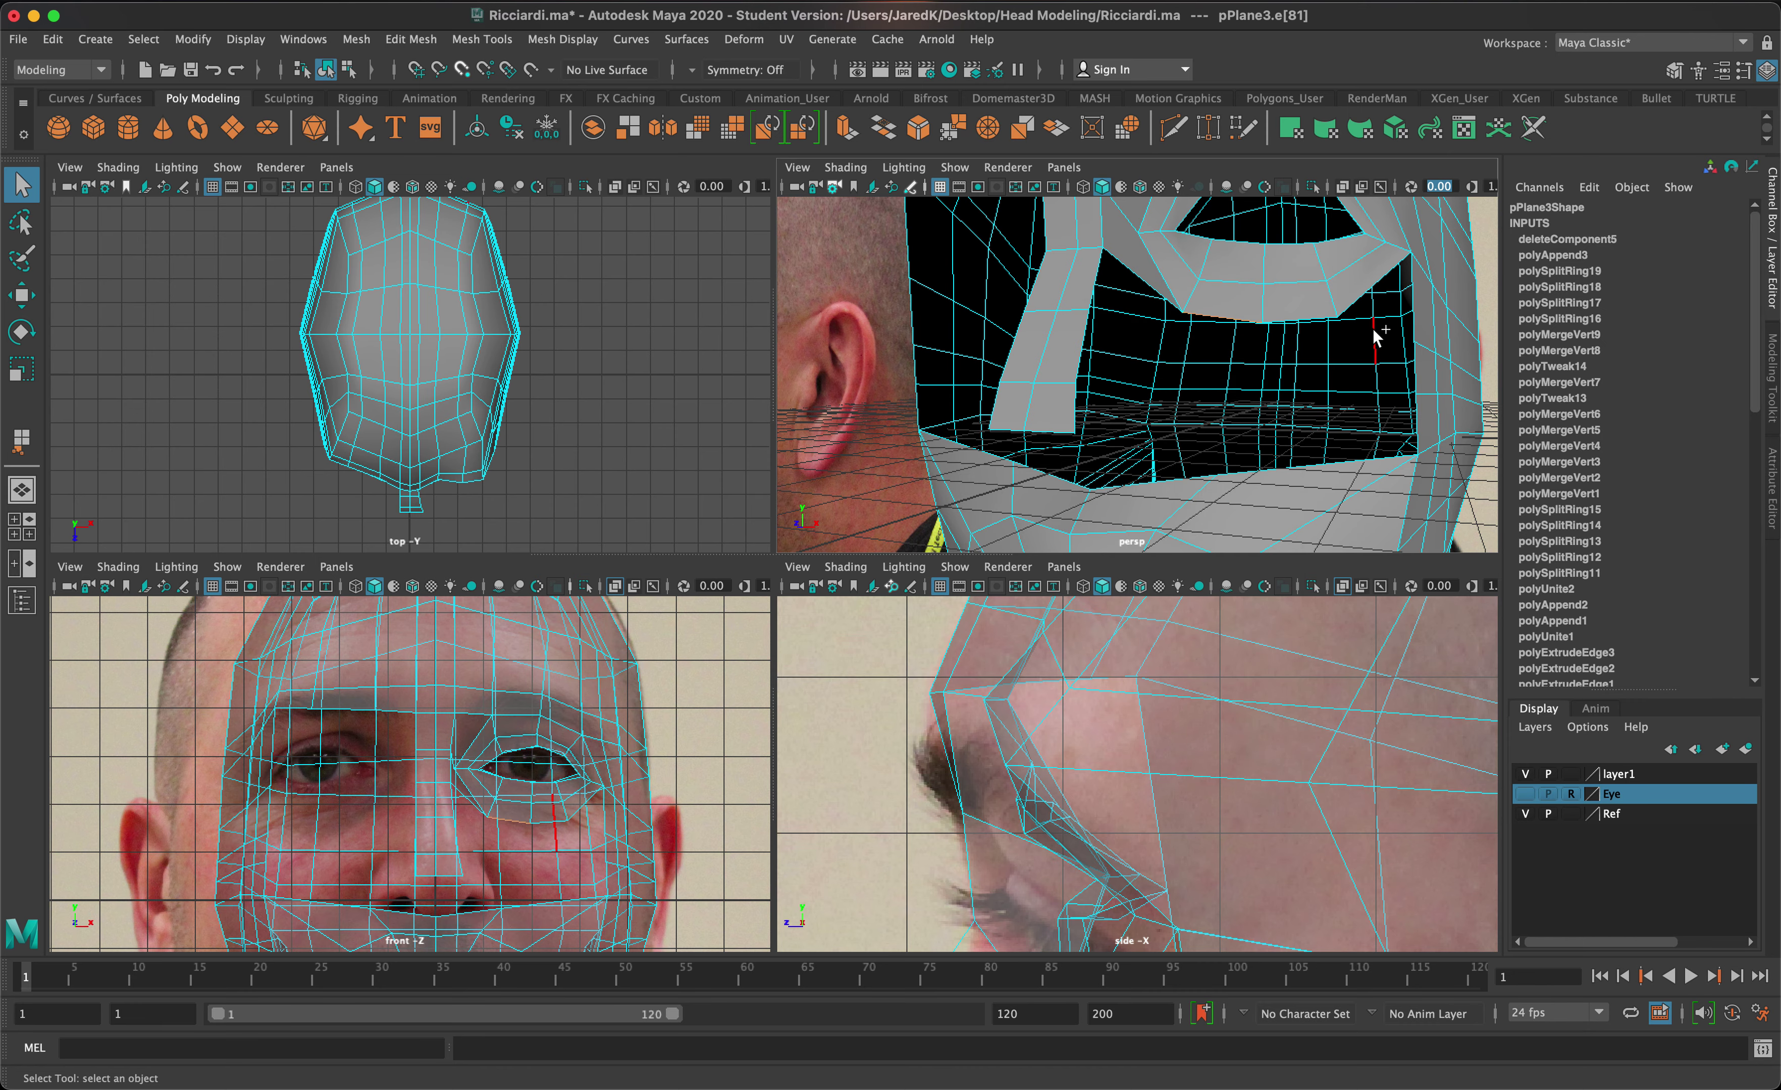
{"action": "left_click", "coordinate": [1290, 311], "text": "shift"}
{"action": "left_click_drag", "start_coordinate": [1241, 357], "coordinate": [1227, 390], "text": "alt"}
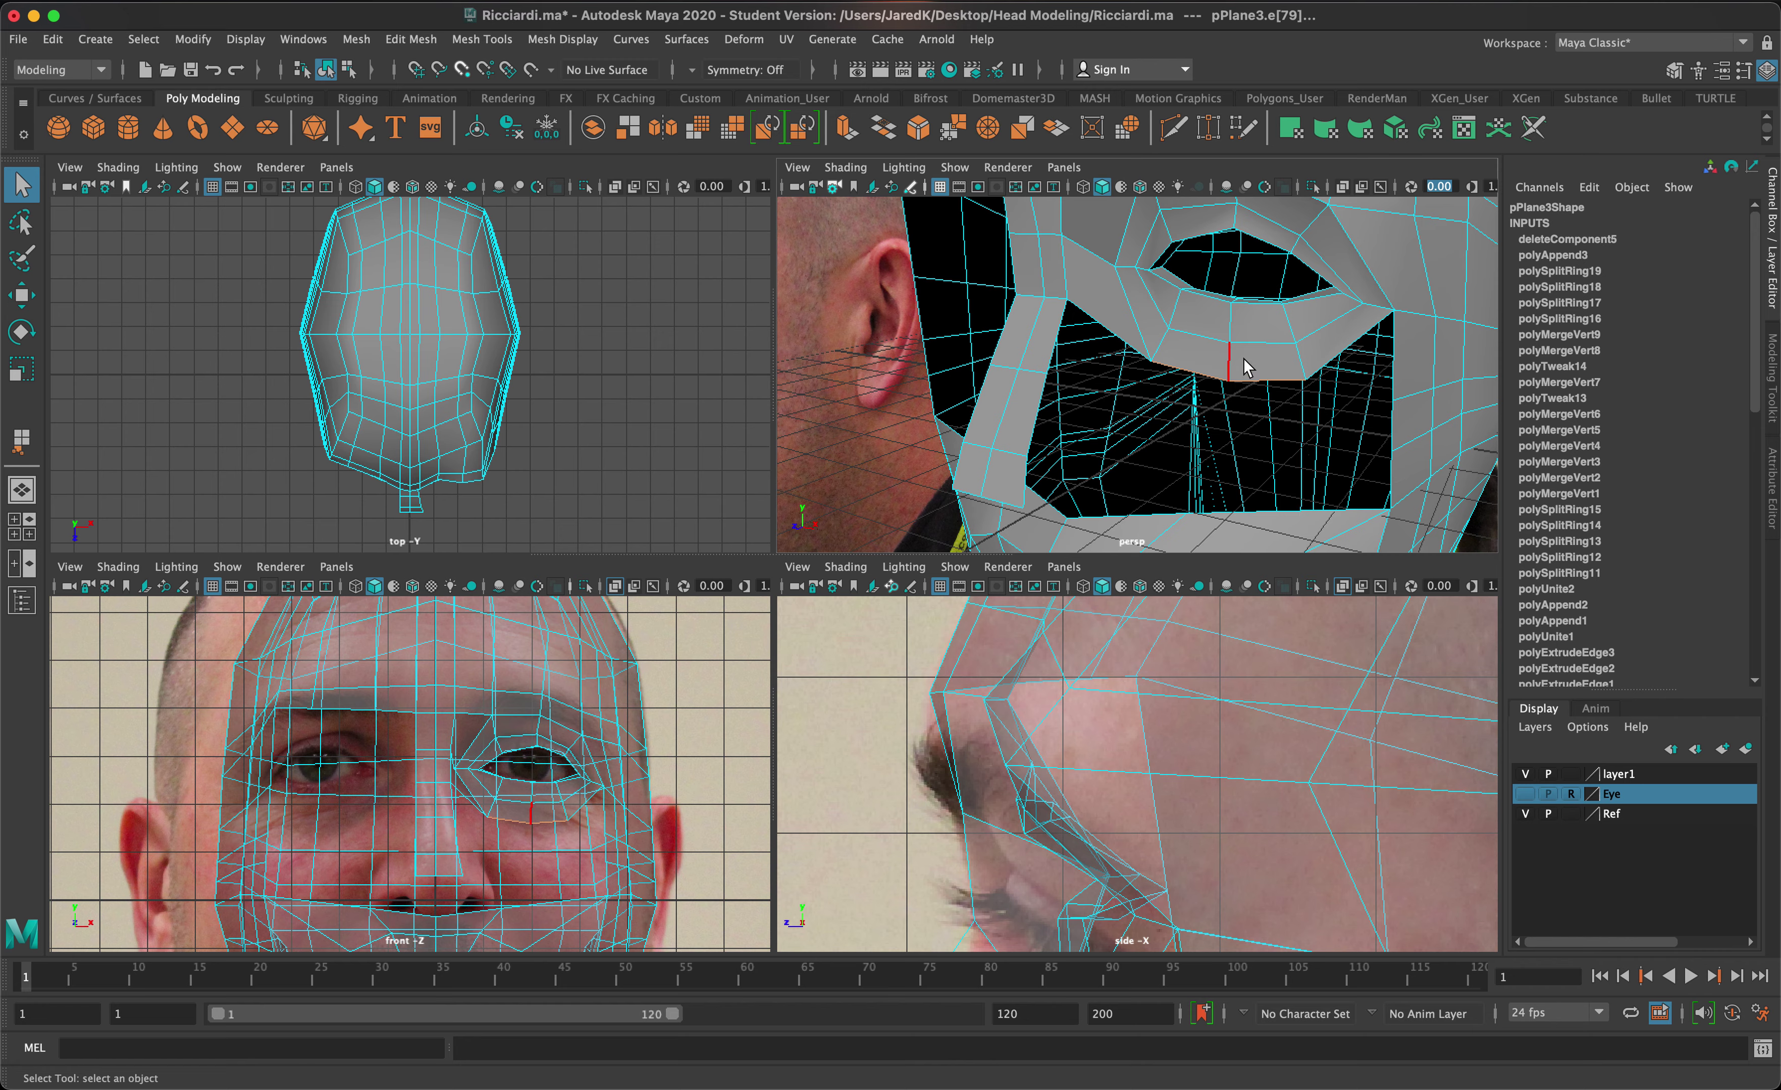
{"action": "left_click_drag", "start_coordinate": [1244, 359], "coordinate": [1171, 358], "text": "alt"}
{"action": "key", "text": "w"}
{"action": "key", "text": "super+z"}
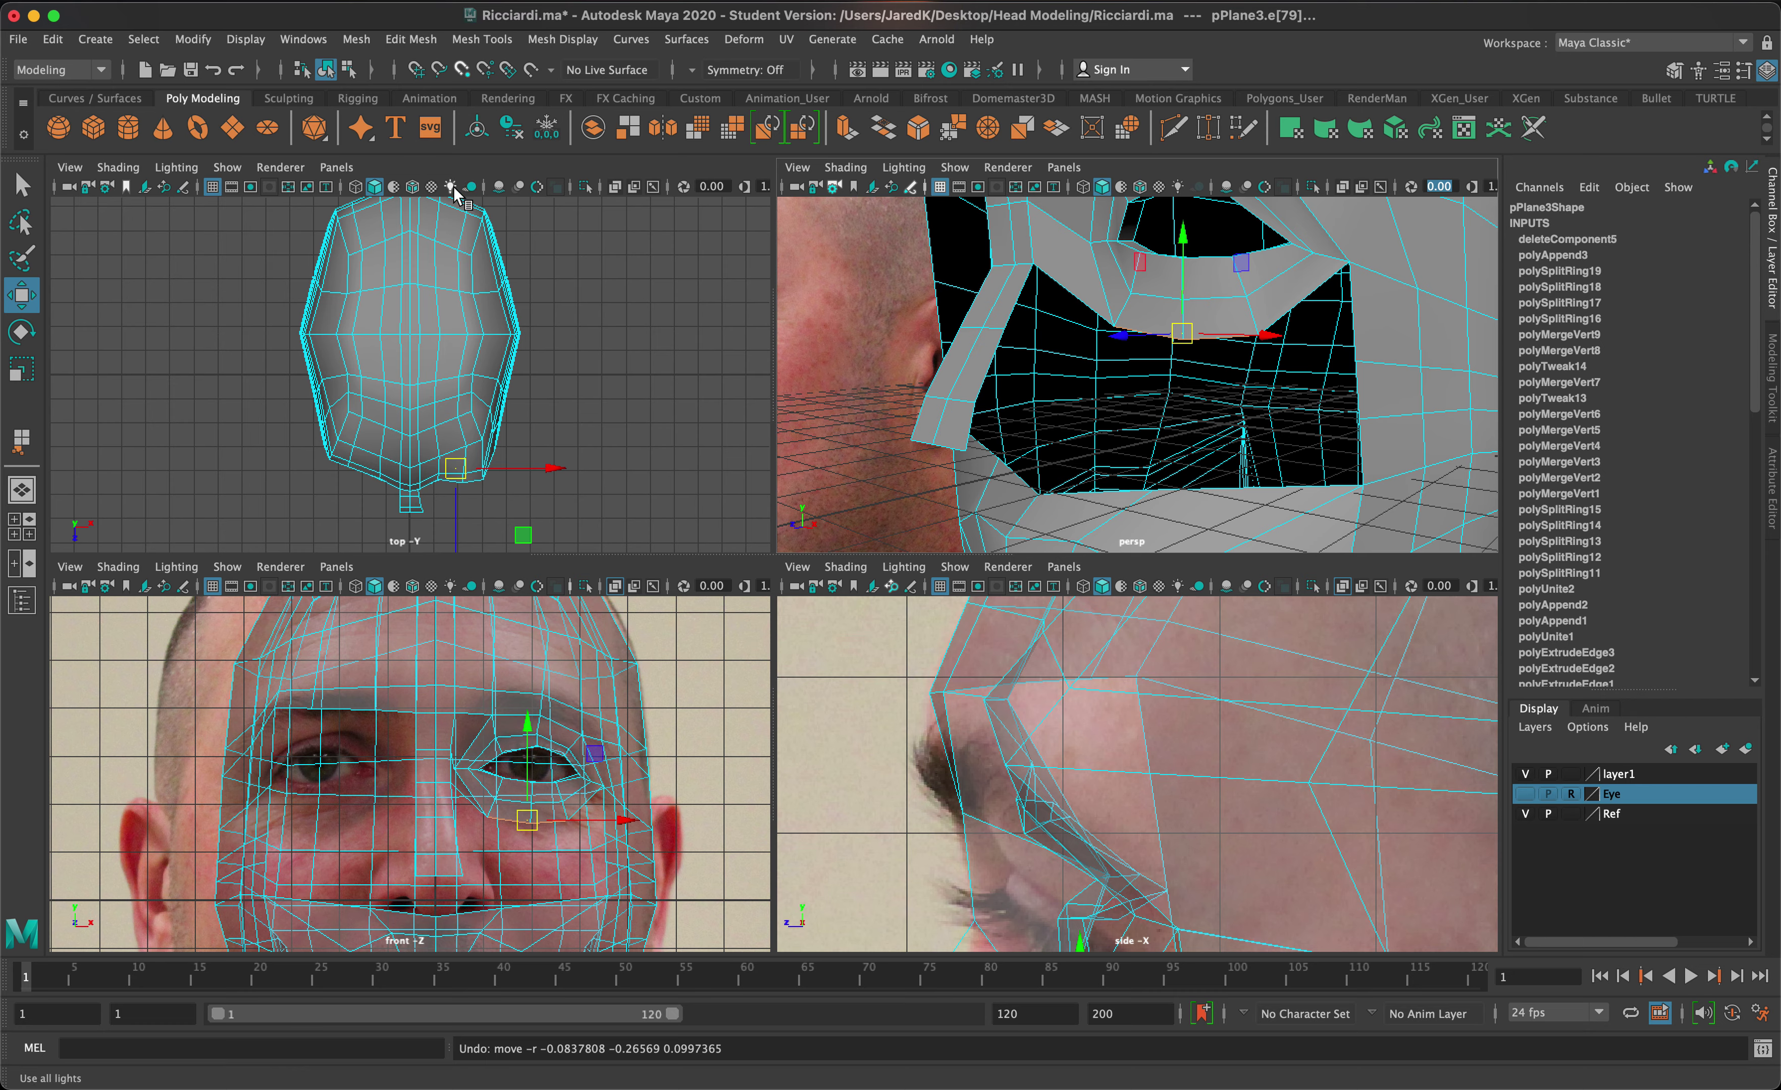
{"action": "key", "text": "q"}
{"action": "left_click", "coordinate": [424, 40]}
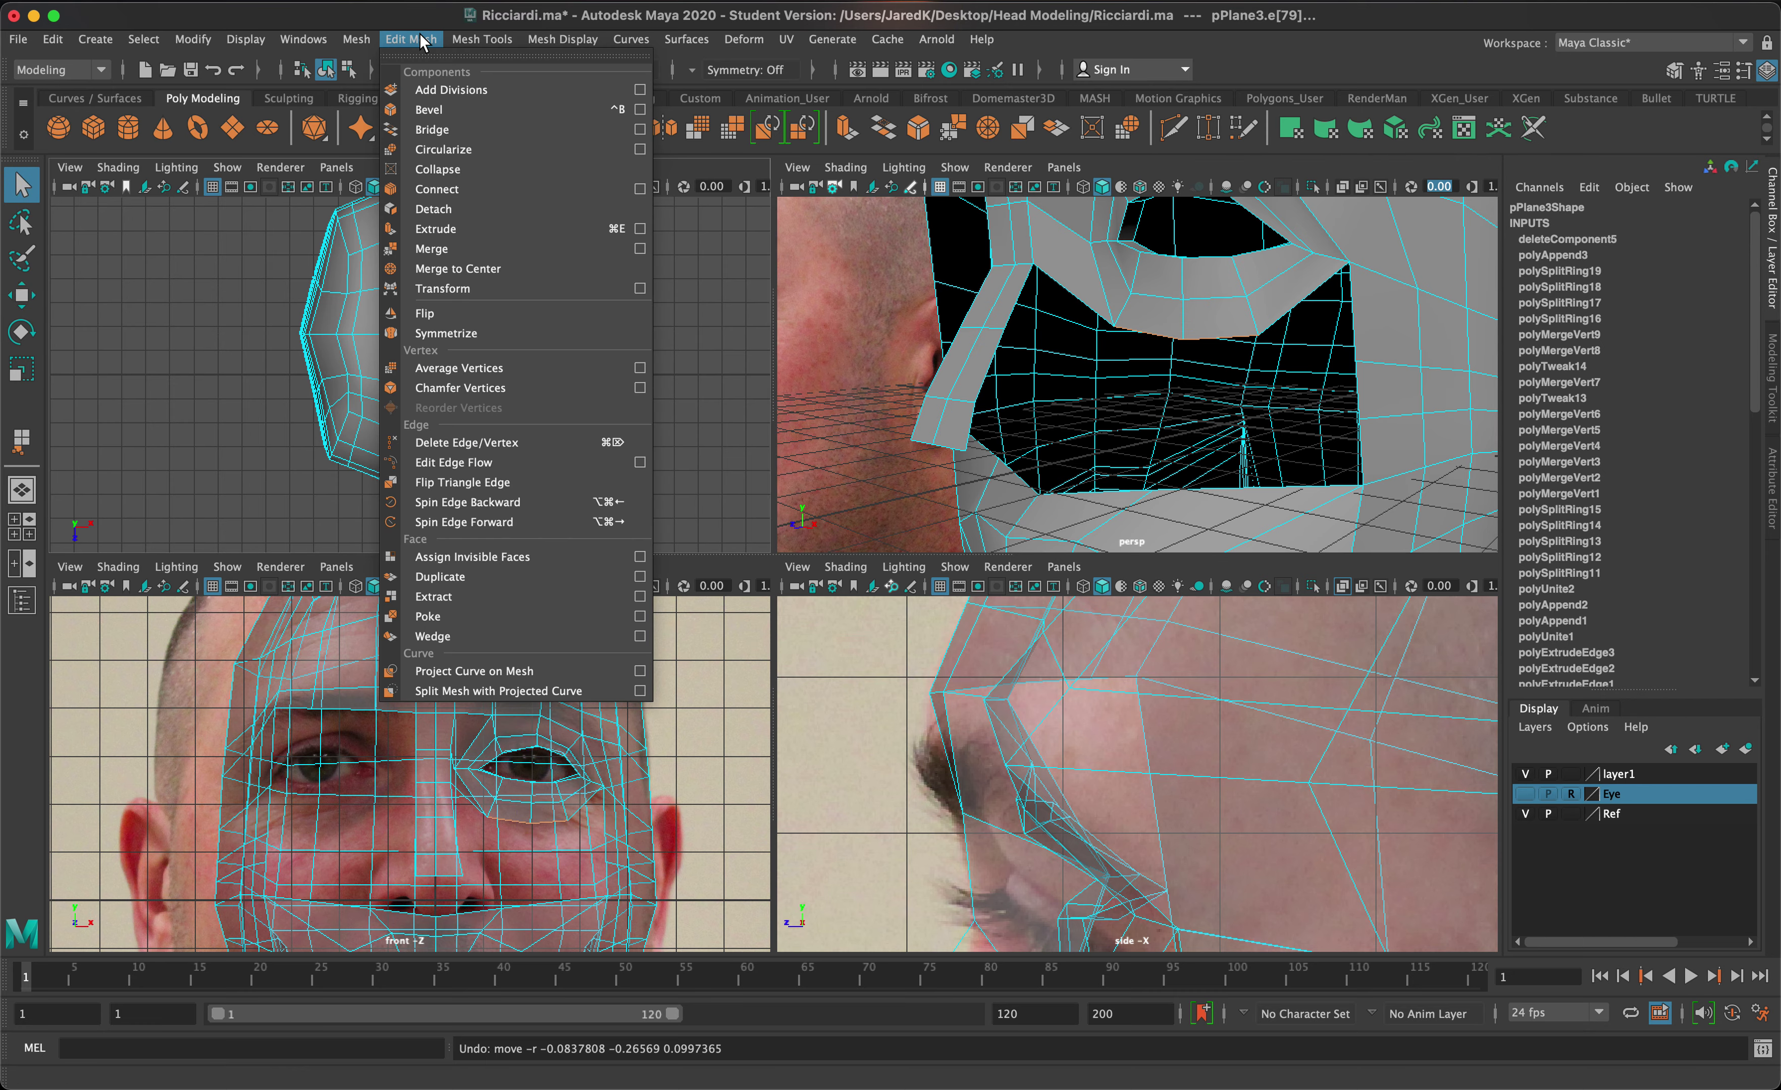
{"action": "left_click", "coordinate": [454, 228]}
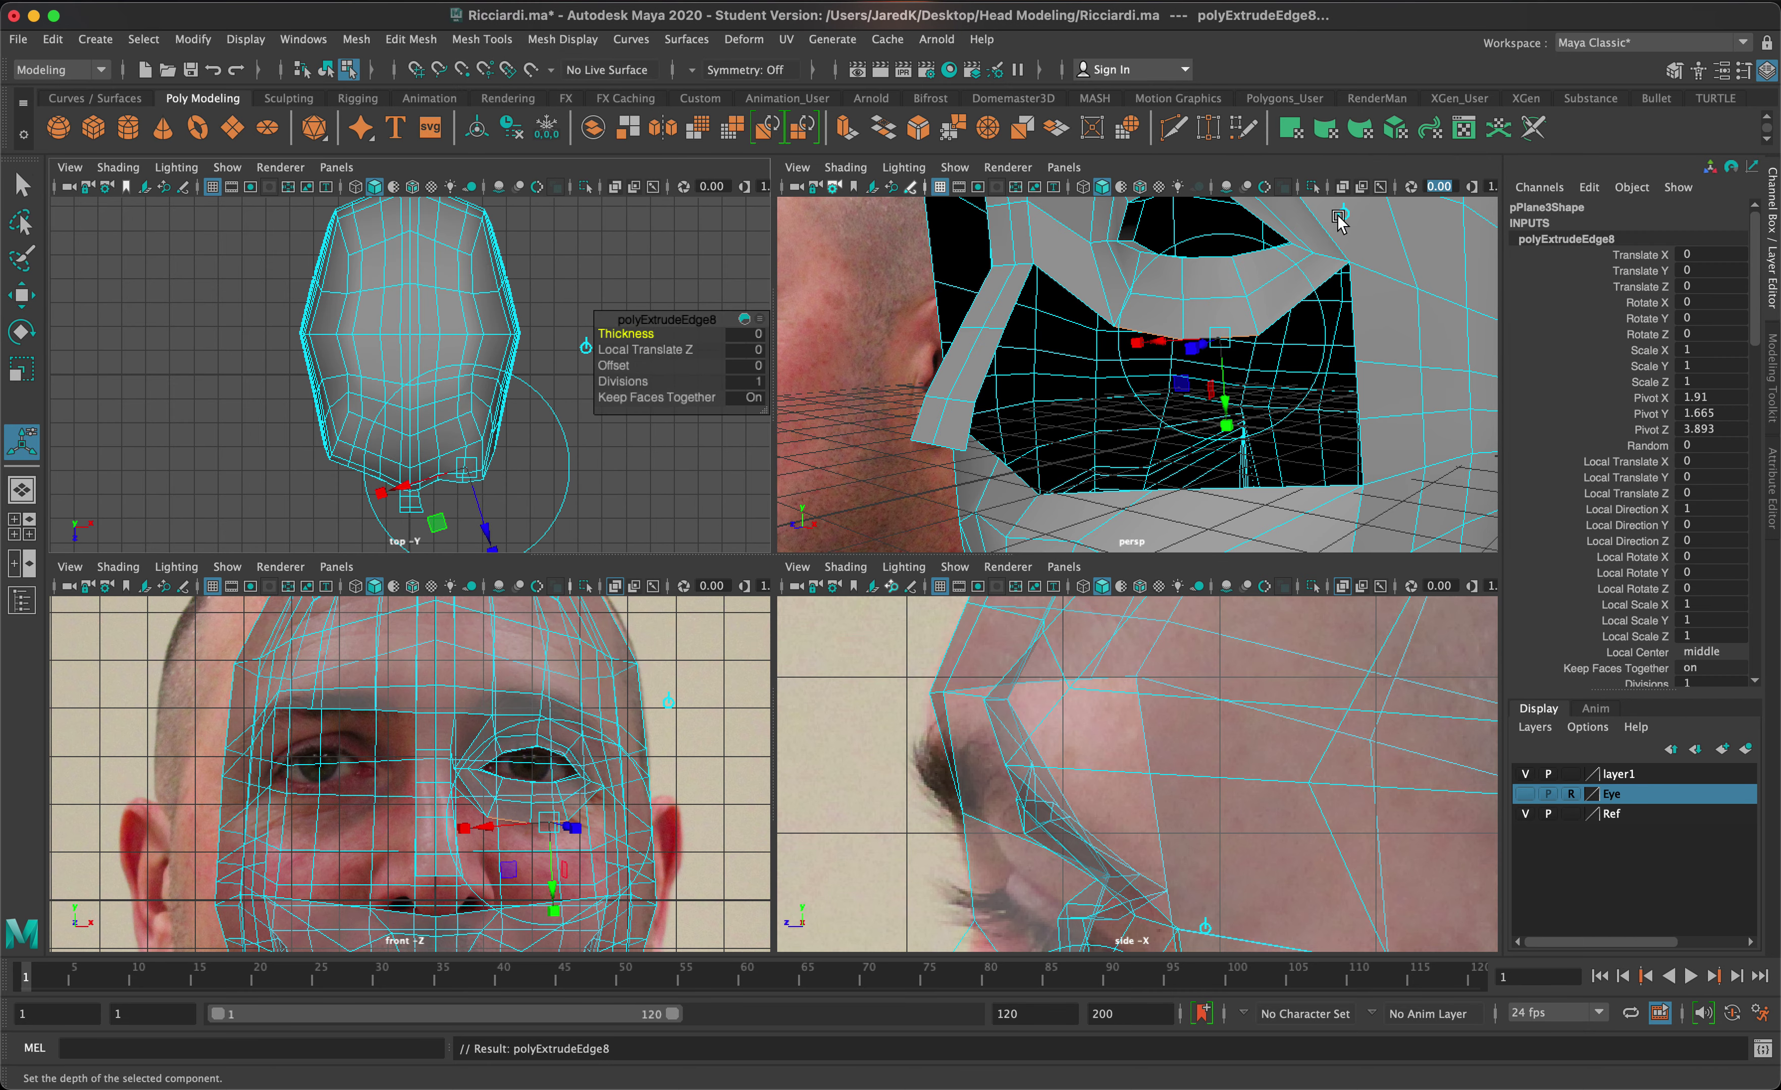
- Pull the extruded edges down and forward over the cheek, with local translation about 0.71 in Y and 0.15 in Z
{"action": "key", "text": "f"}
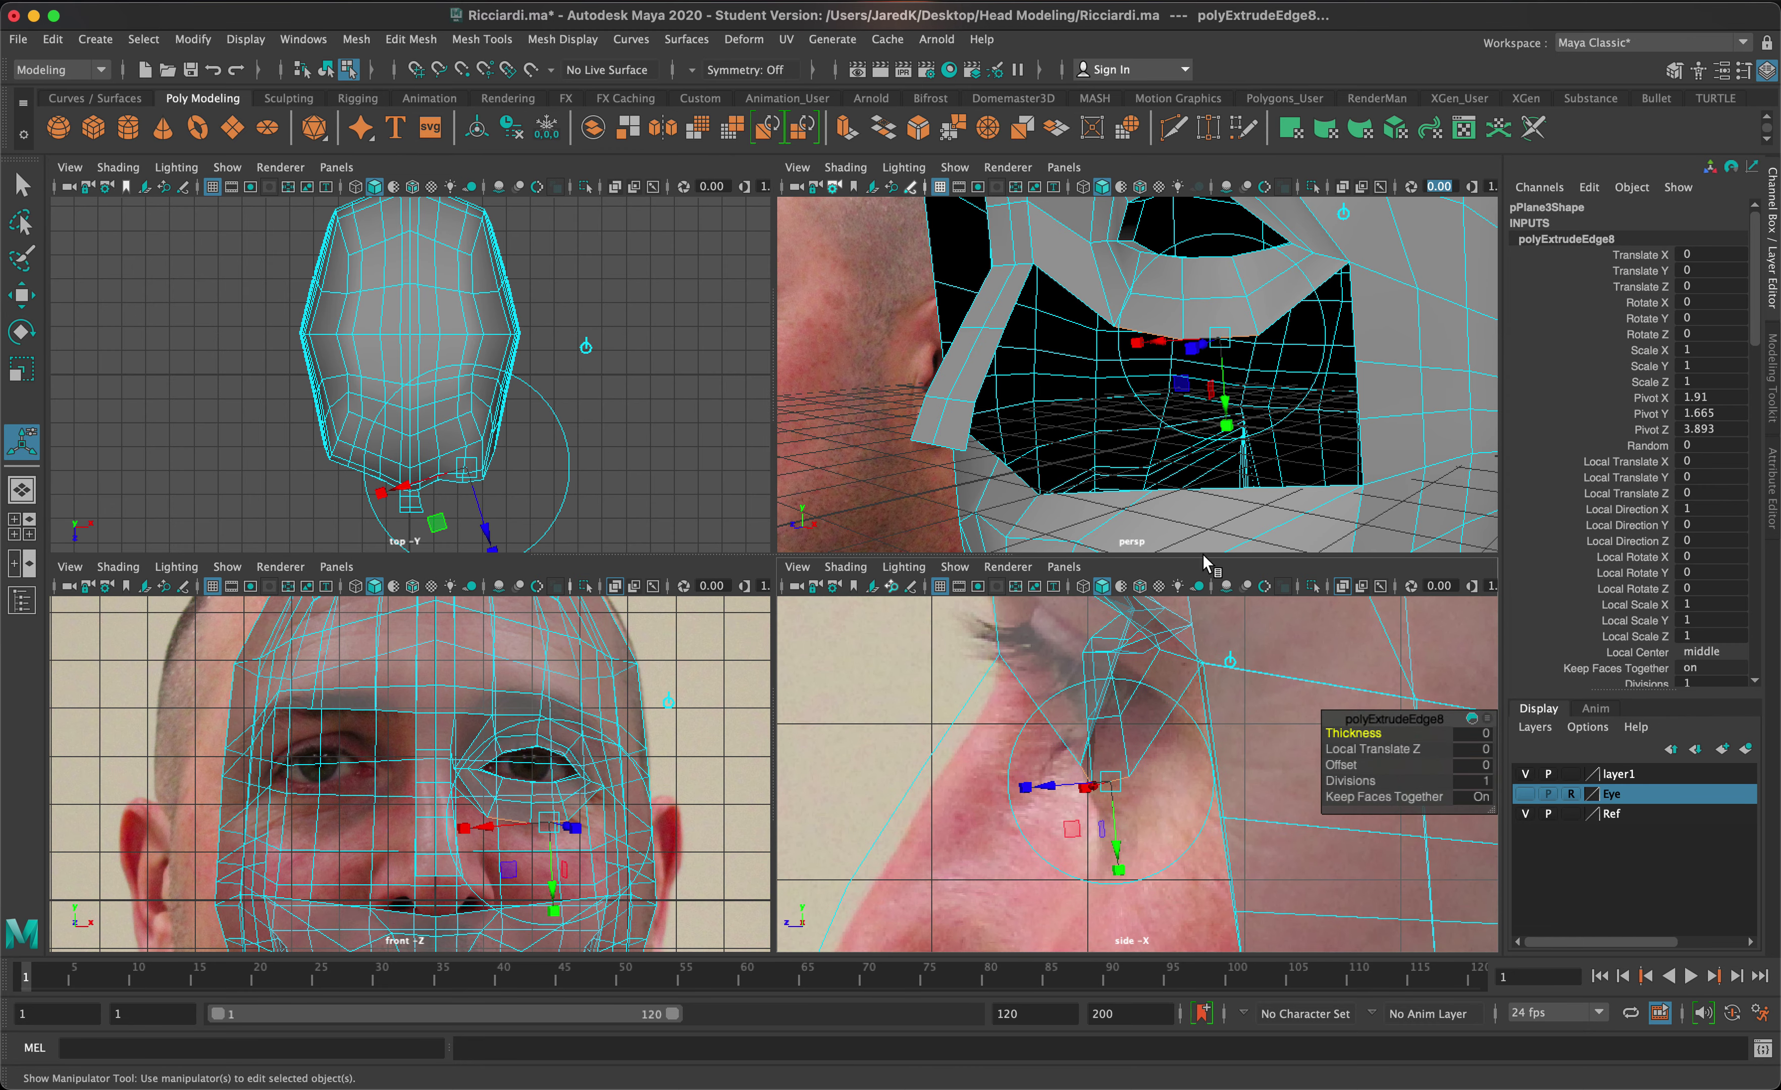
{"action": "middle_click_drag", "start_coordinate": [1198, 890], "coordinate": [1181, 737], "text": "alt"}
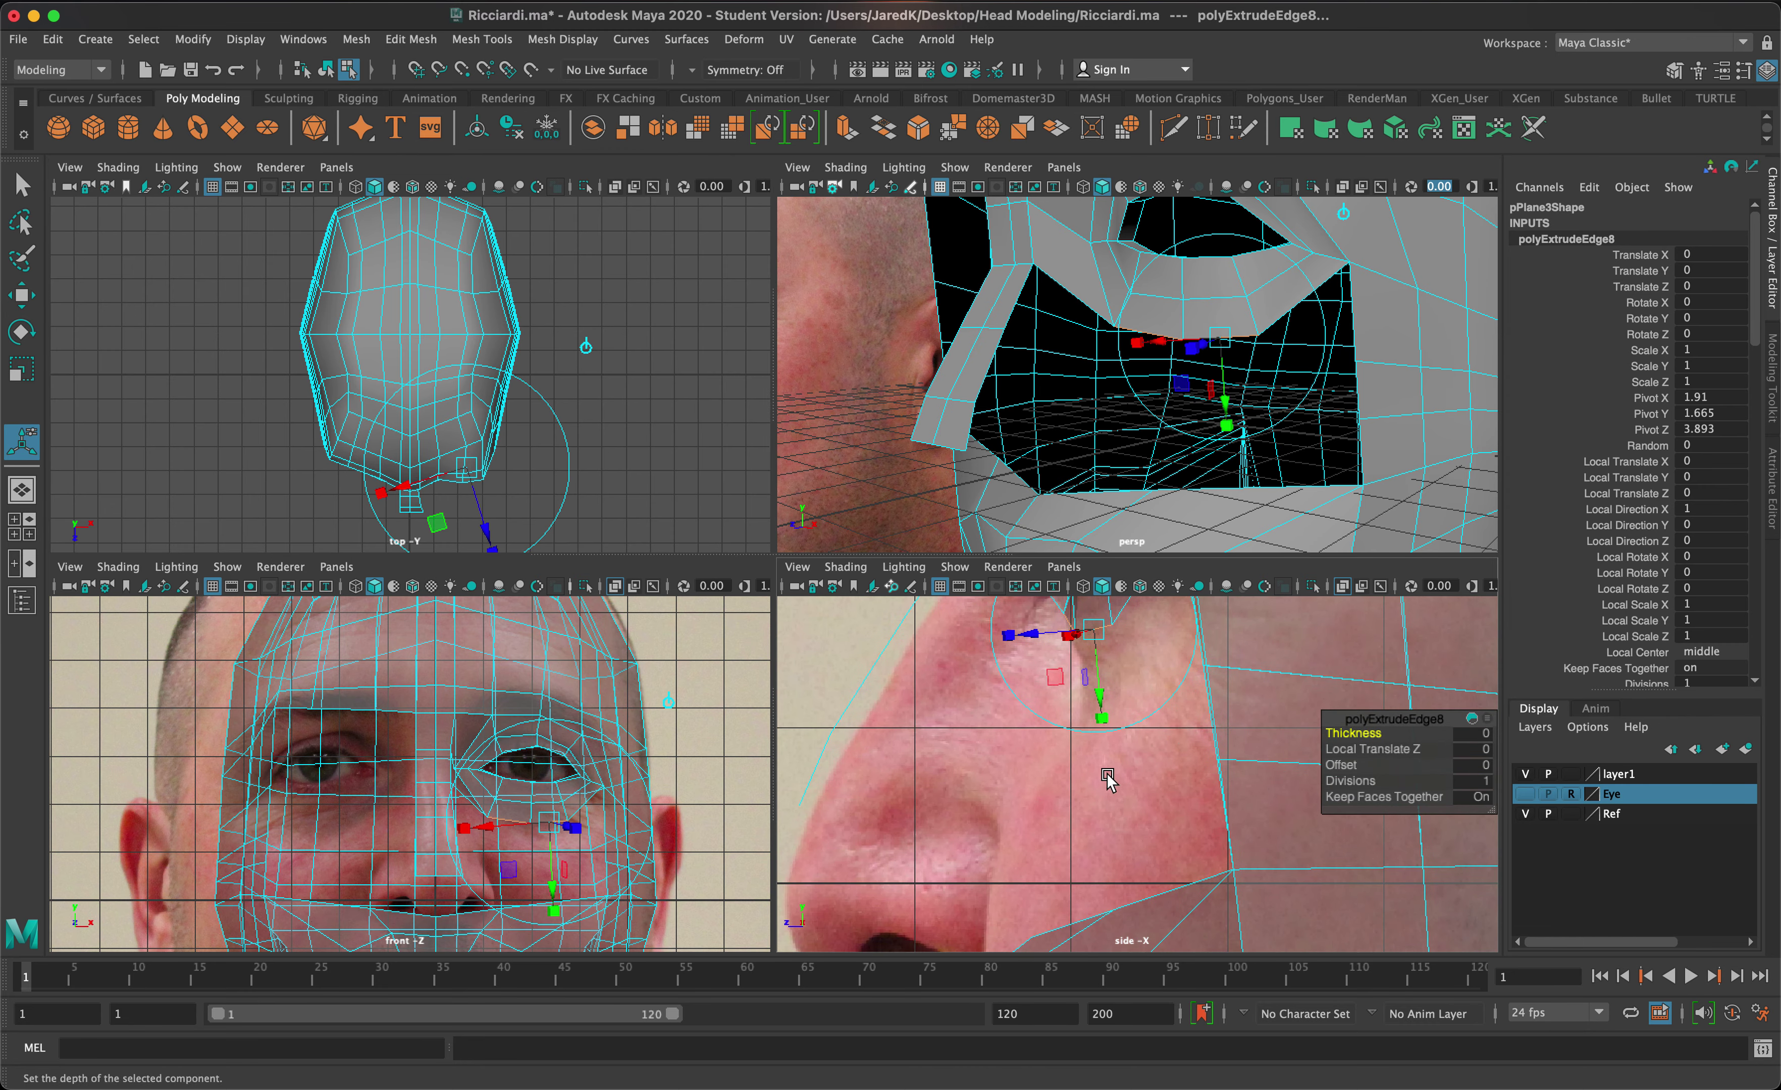
{"action": "left_click_drag", "start_coordinate": [1102, 653], "coordinate": [1030, 747]}
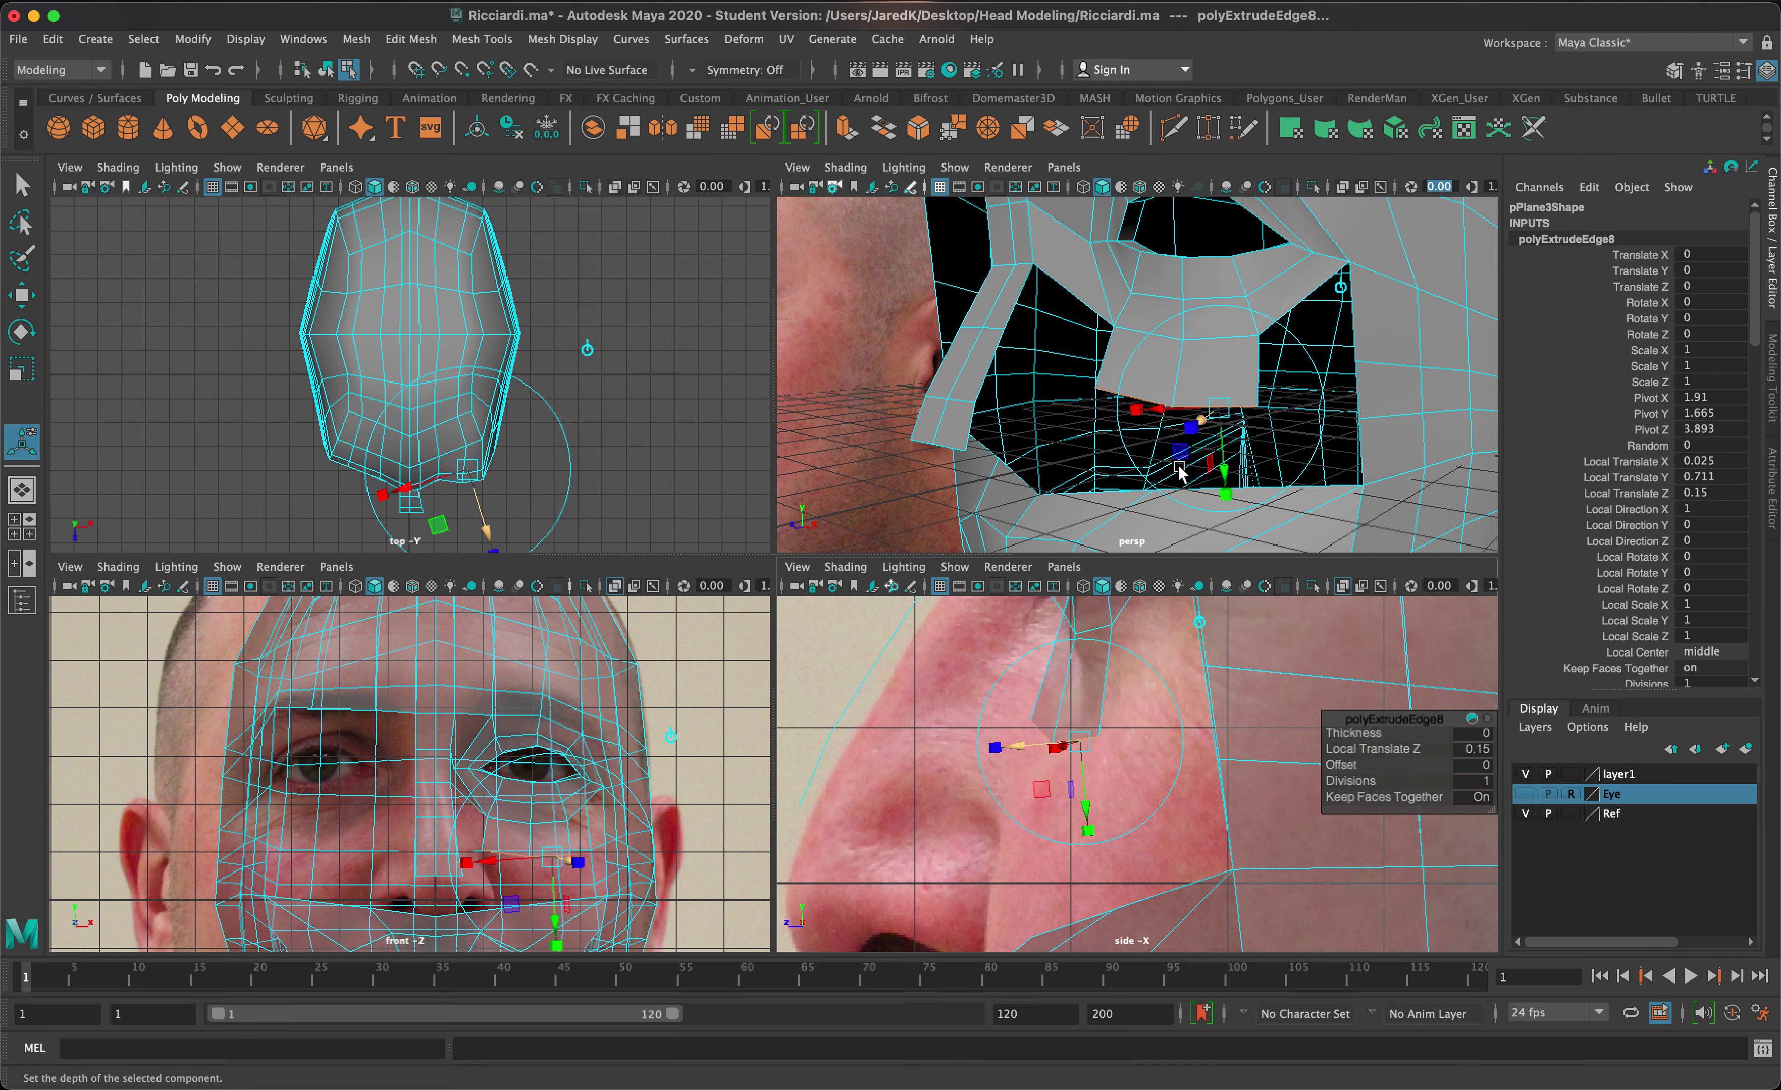
{"action": "left_click_drag", "start_coordinate": [1179, 472], "coordinate": [1001, 482], "text": "alt"}
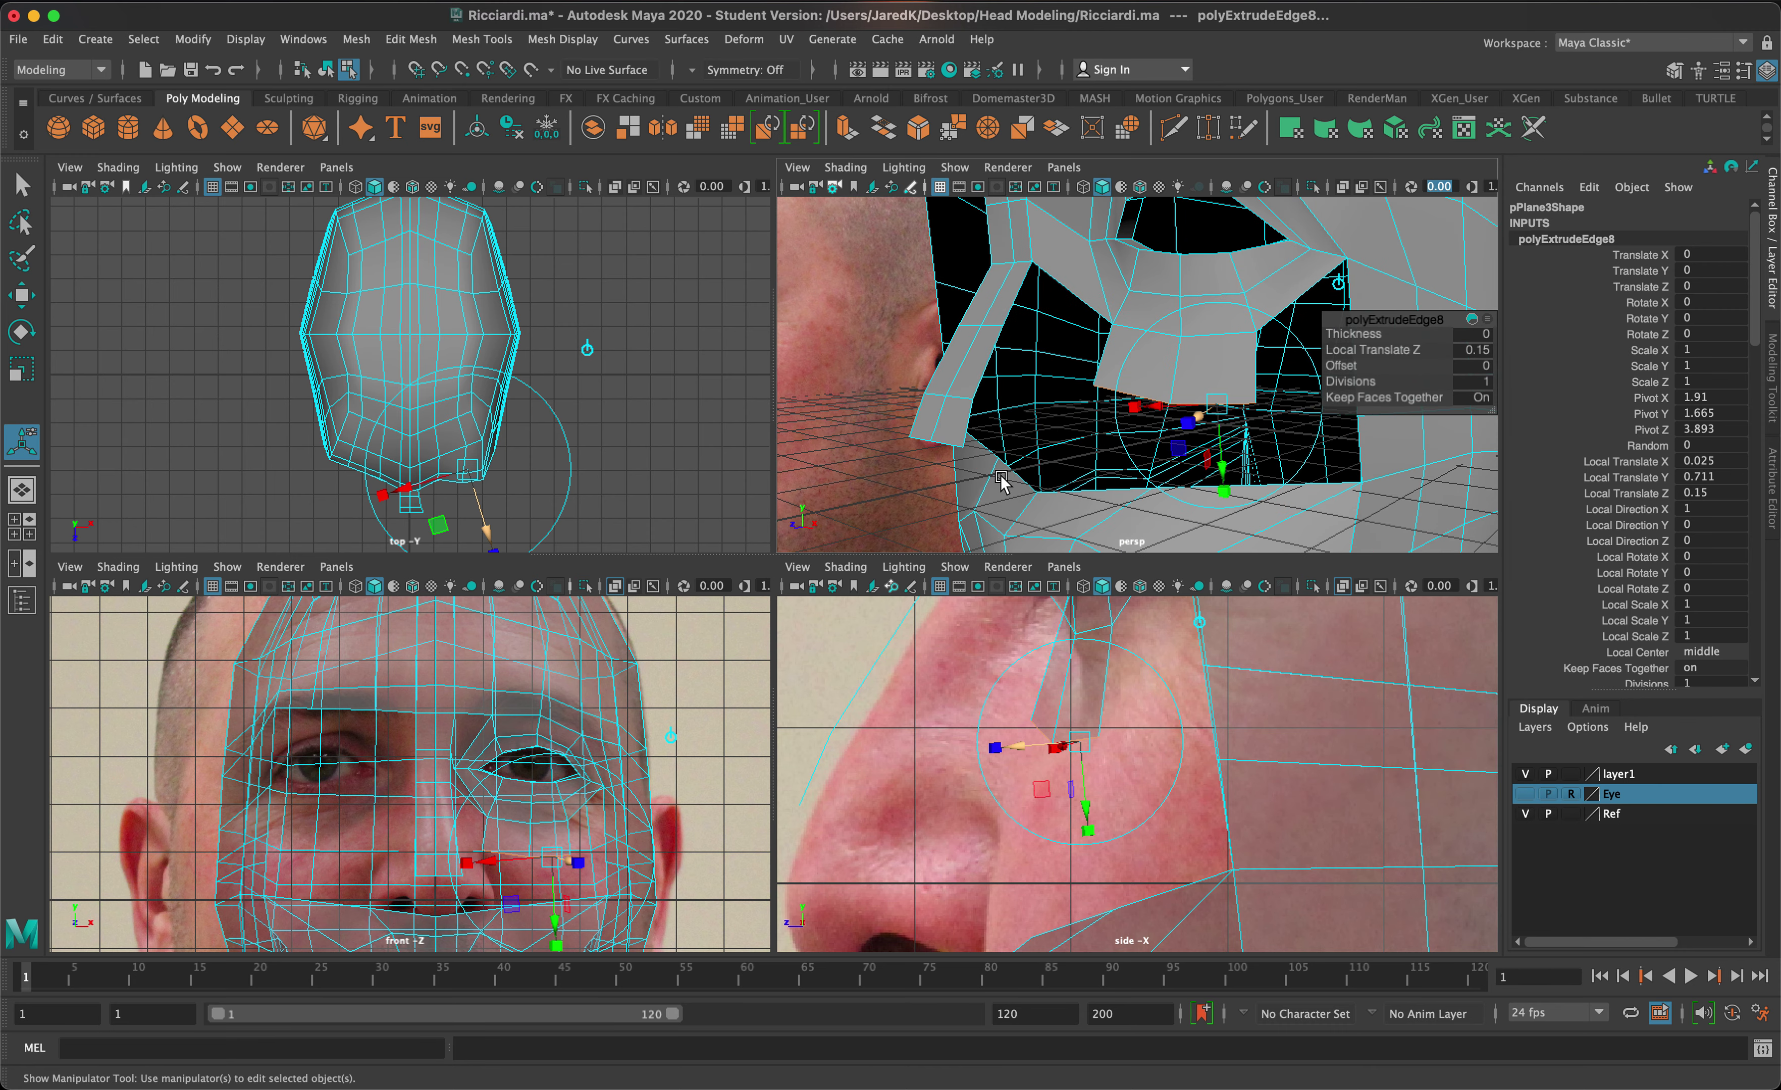
{"action": "key", "text": "q"}
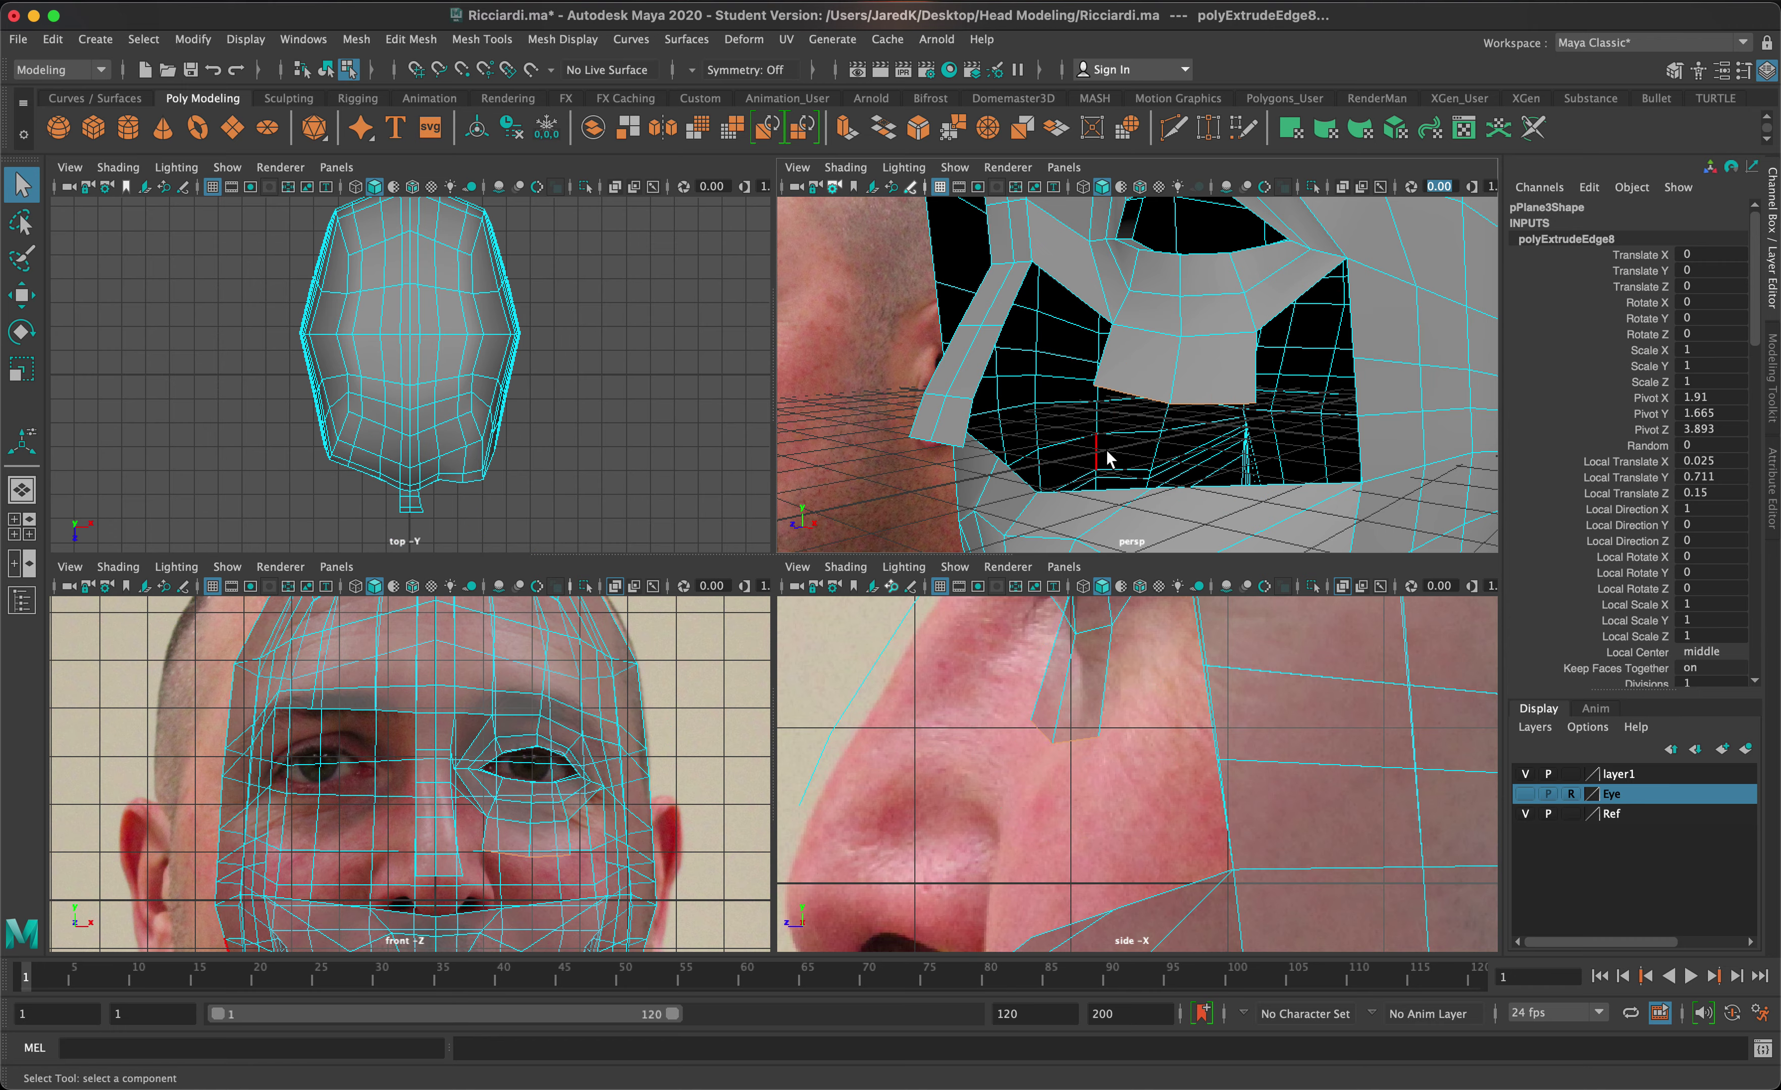
- Append a face between the outer extruded edge under the eye and the facing lower border edge of the cheek opening
{"action": "left_click_drag", "start_coordinate": [1105, 449], "coordinate": [1164, 444], "text": "alt"}
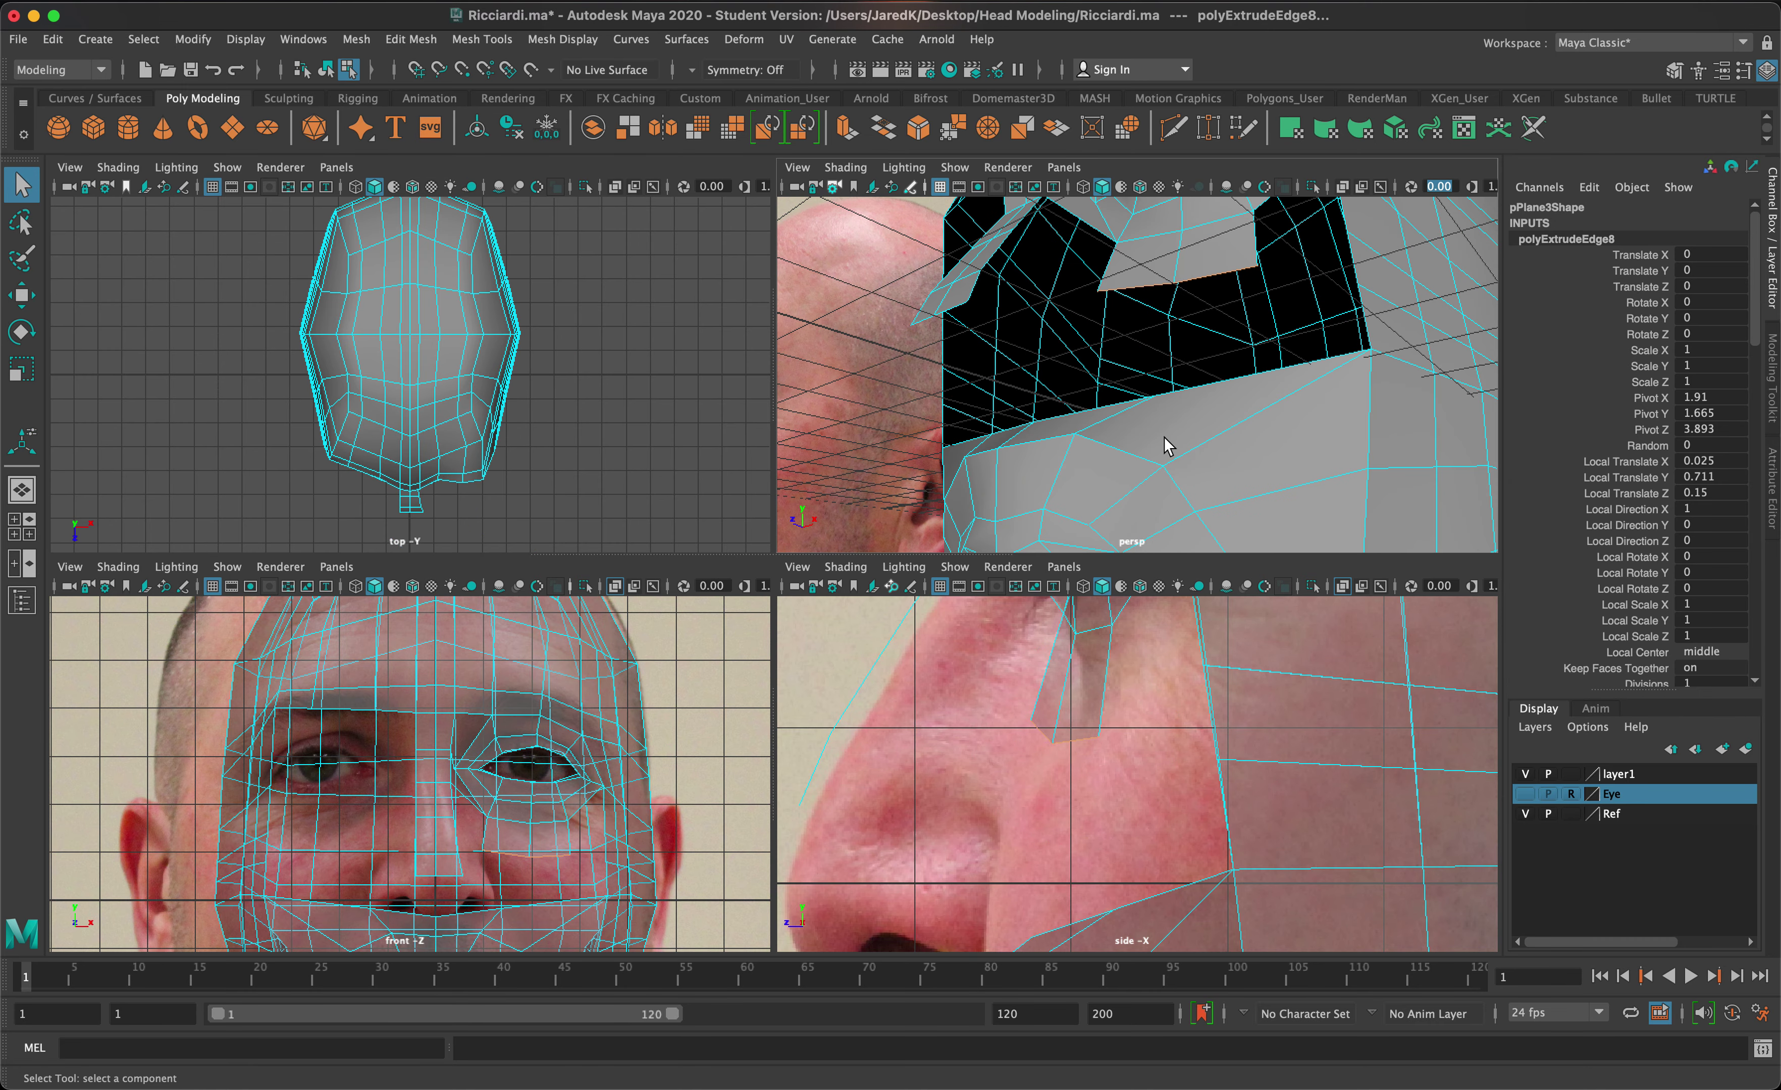
{"action": "left_click", "coordinate": [489, 41]}
{"action": "left_click", "coordinate": [511, 111]}
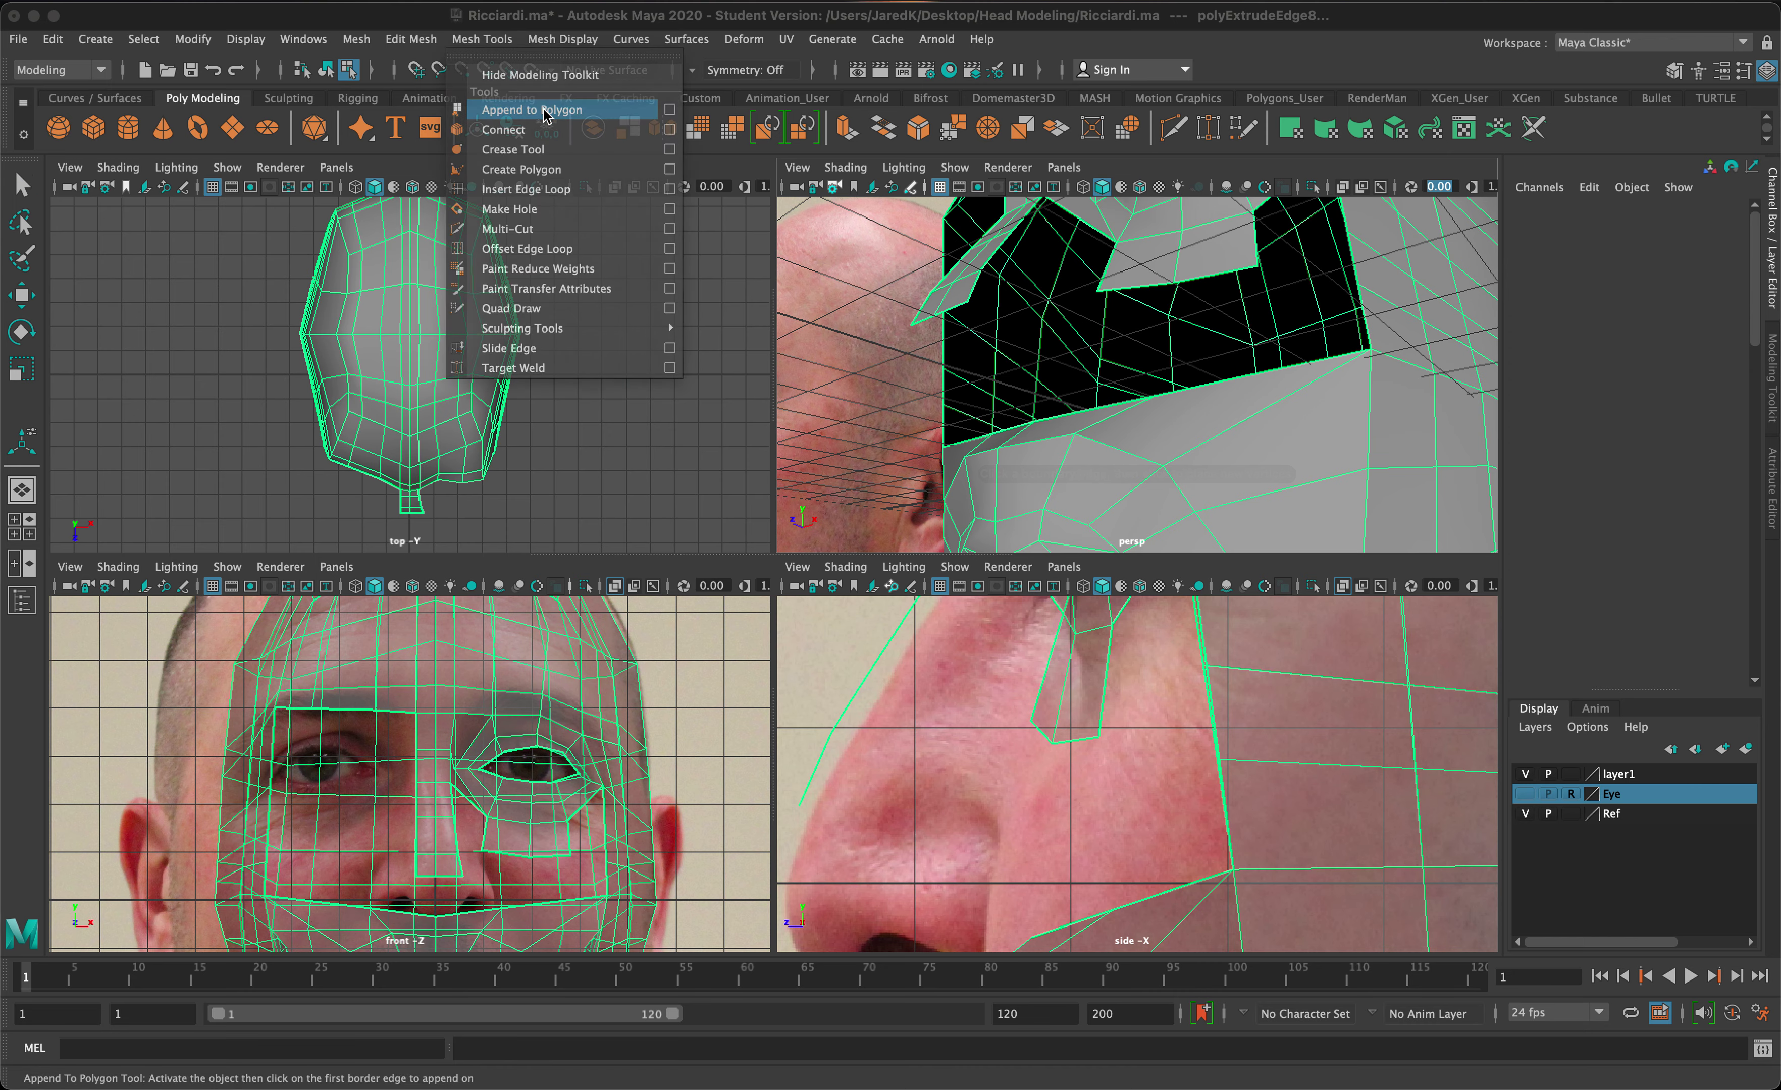
{"action": "left_click", "coordinate": [1217, 383]}
{"action": "left_click", "coordinate": [1227, 272]}
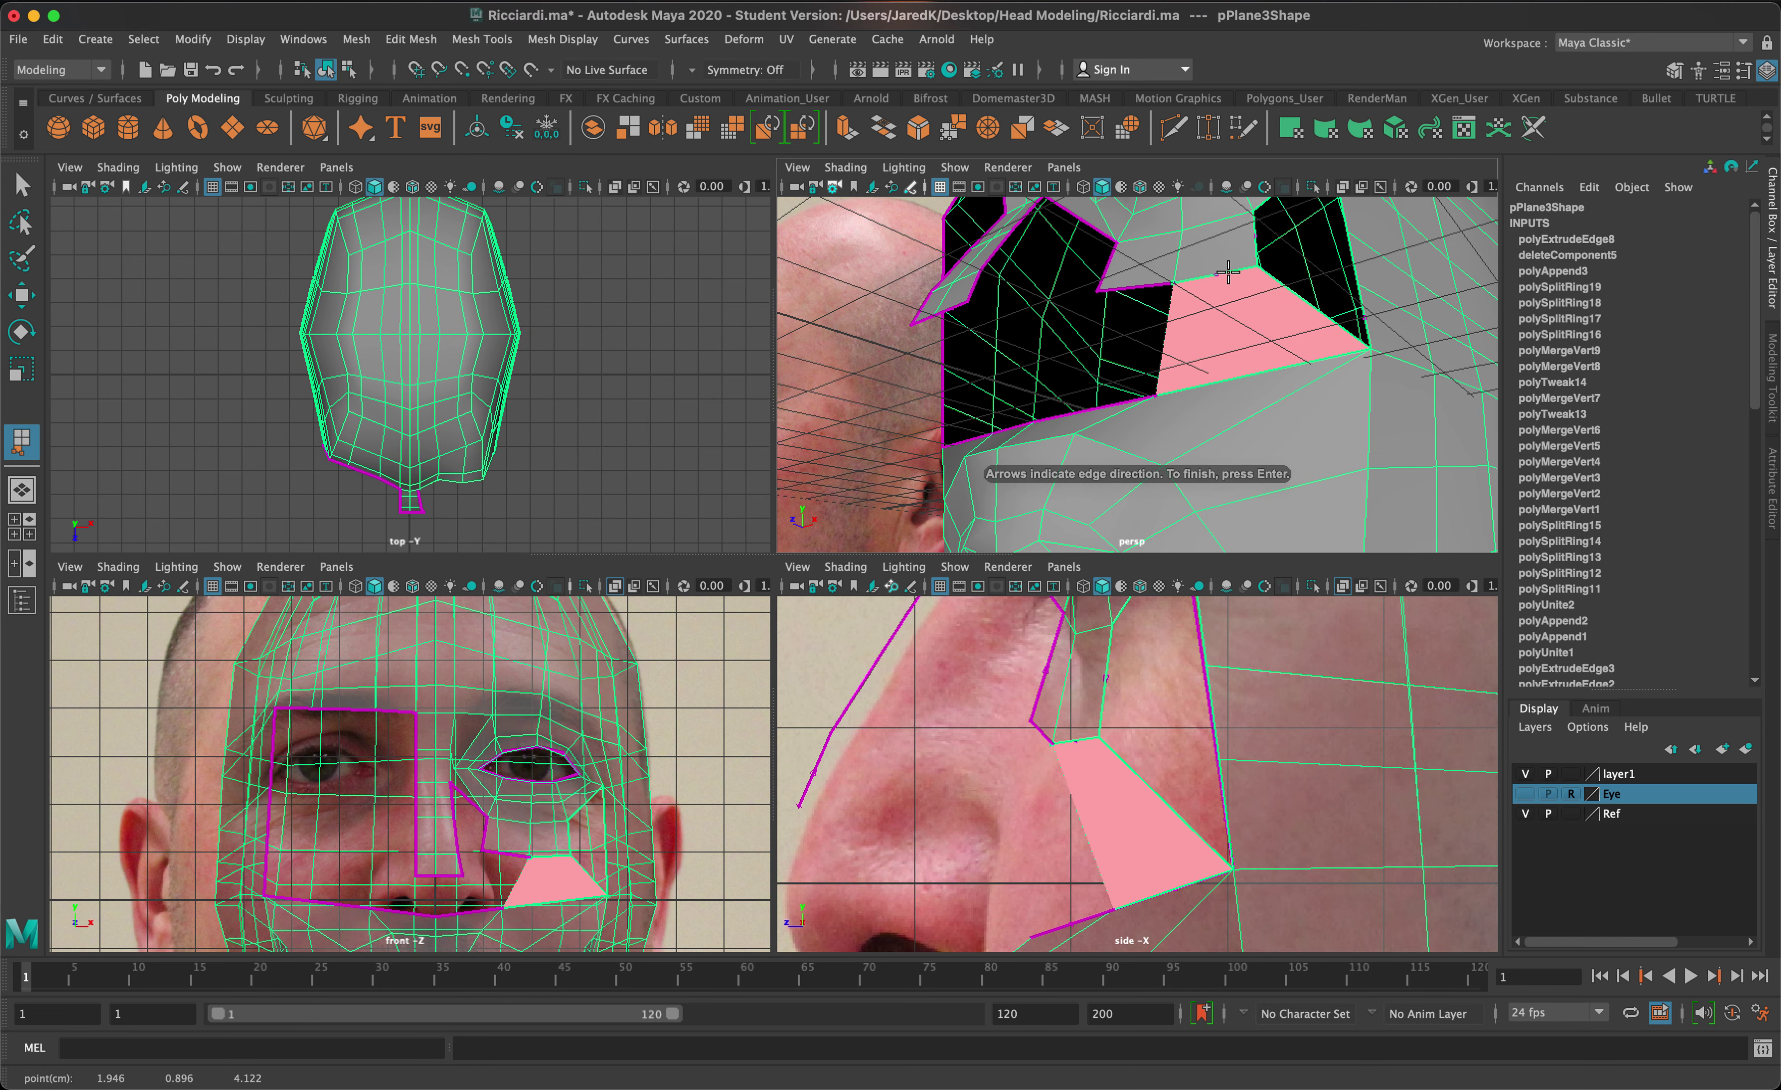
{"action": "key", "text": "Return"}
- Append a face between the inner extruded edge under the eye and the lower border edge beside the nose
{"action": "left_click", "coordinate": [1125, 285]}
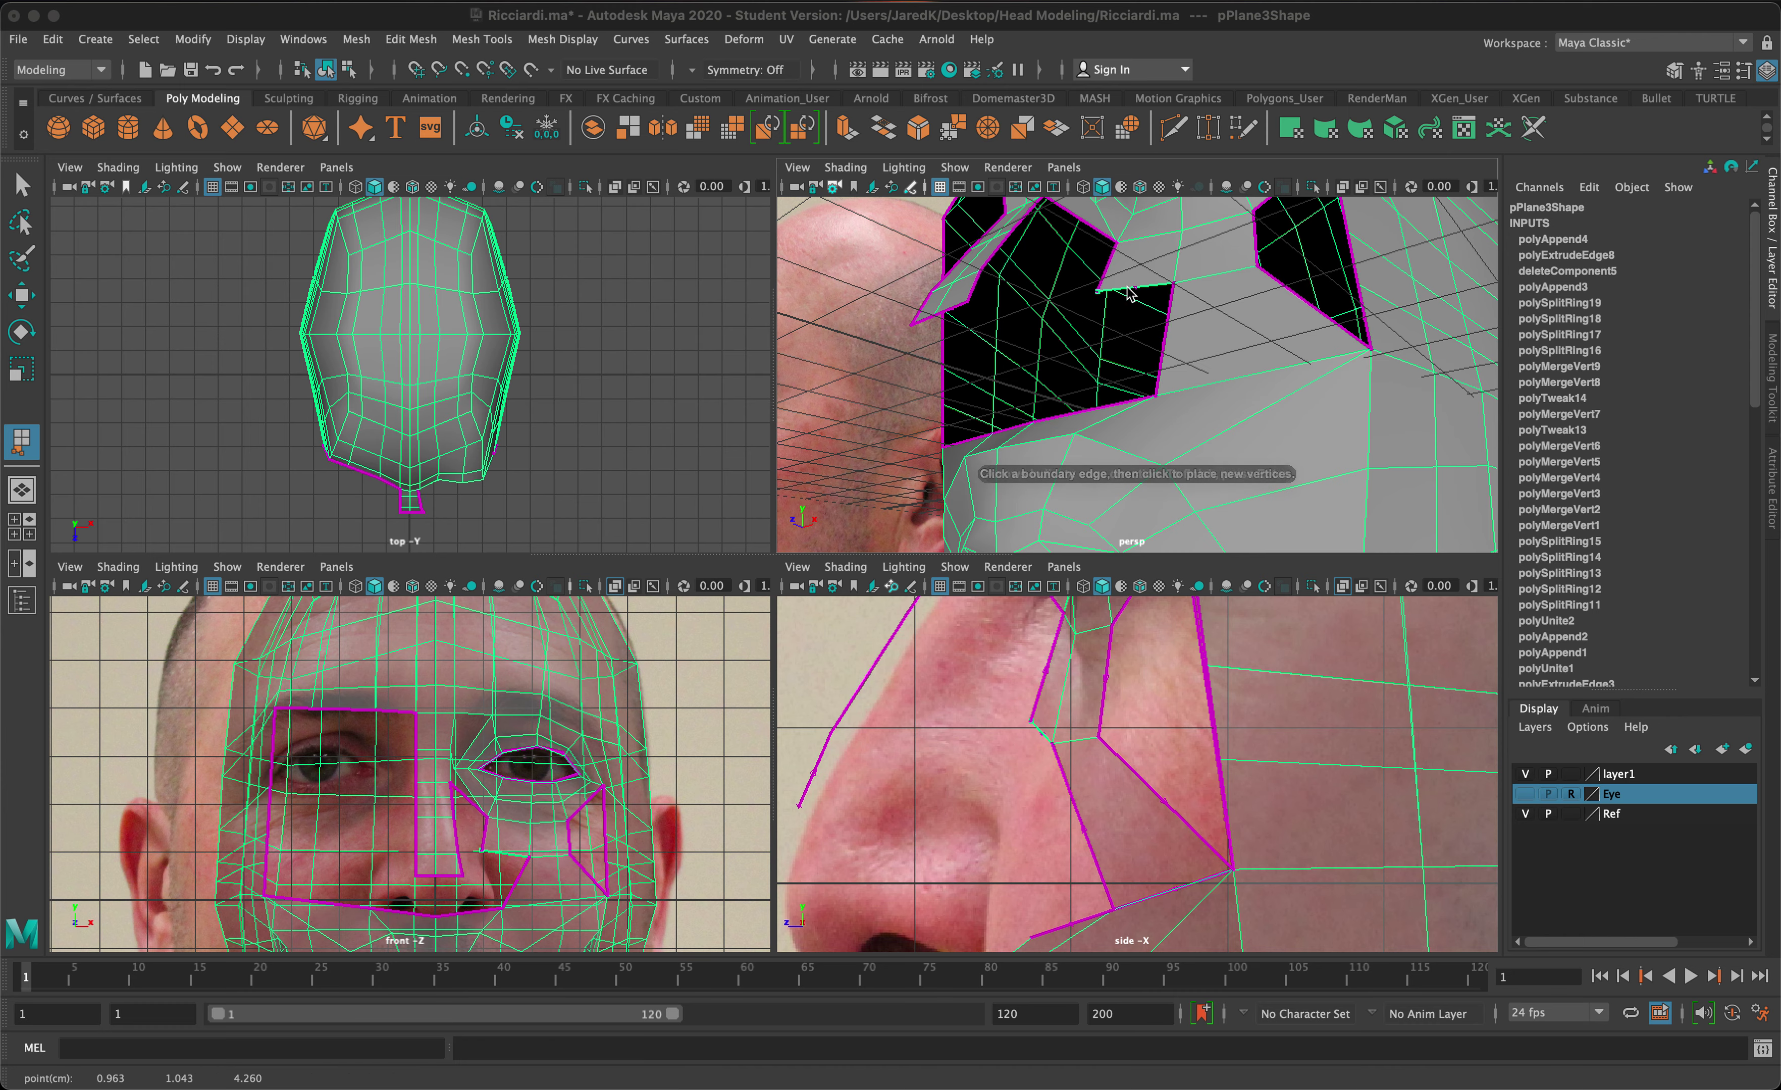
{"action": "left_click_drag", "start_coordinate": [1110, 398], "coordinate": [1201, 441], "text": "alt"}
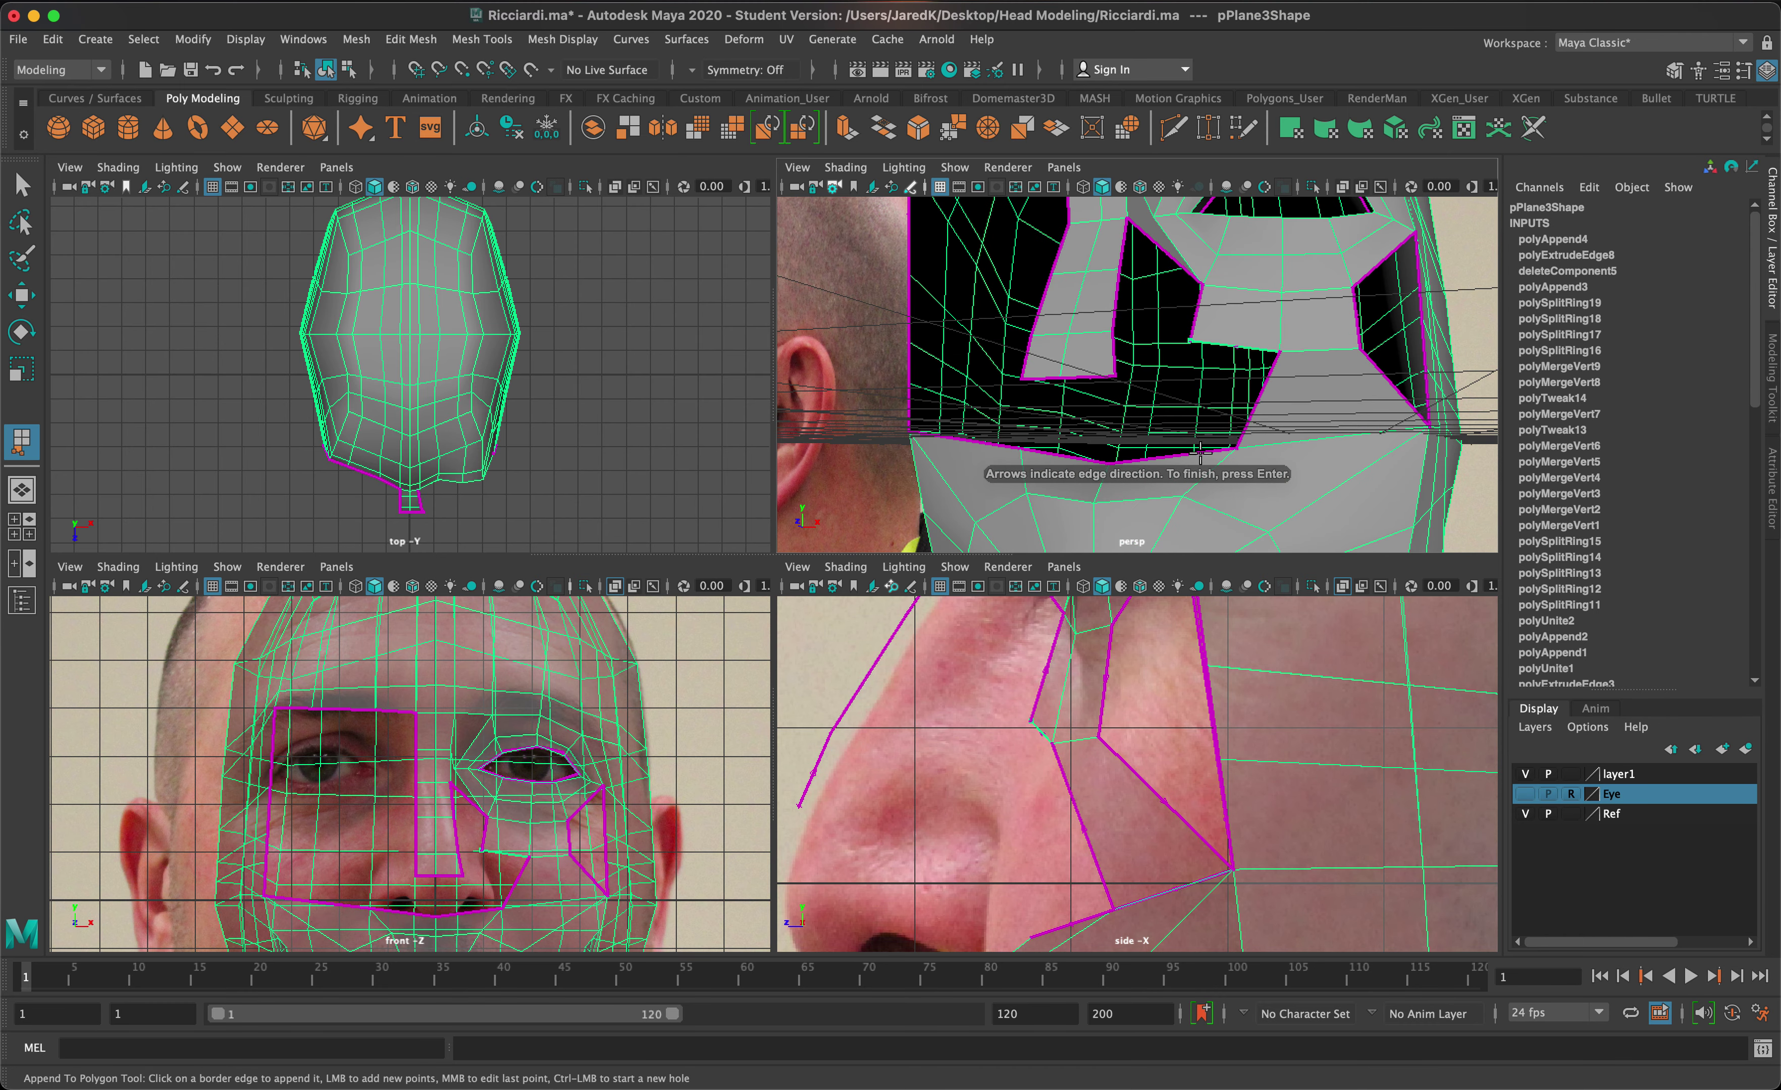
{"action": "left_click", "coordinate": [1200, 447]}
{"action": "key", "text": "Return"}
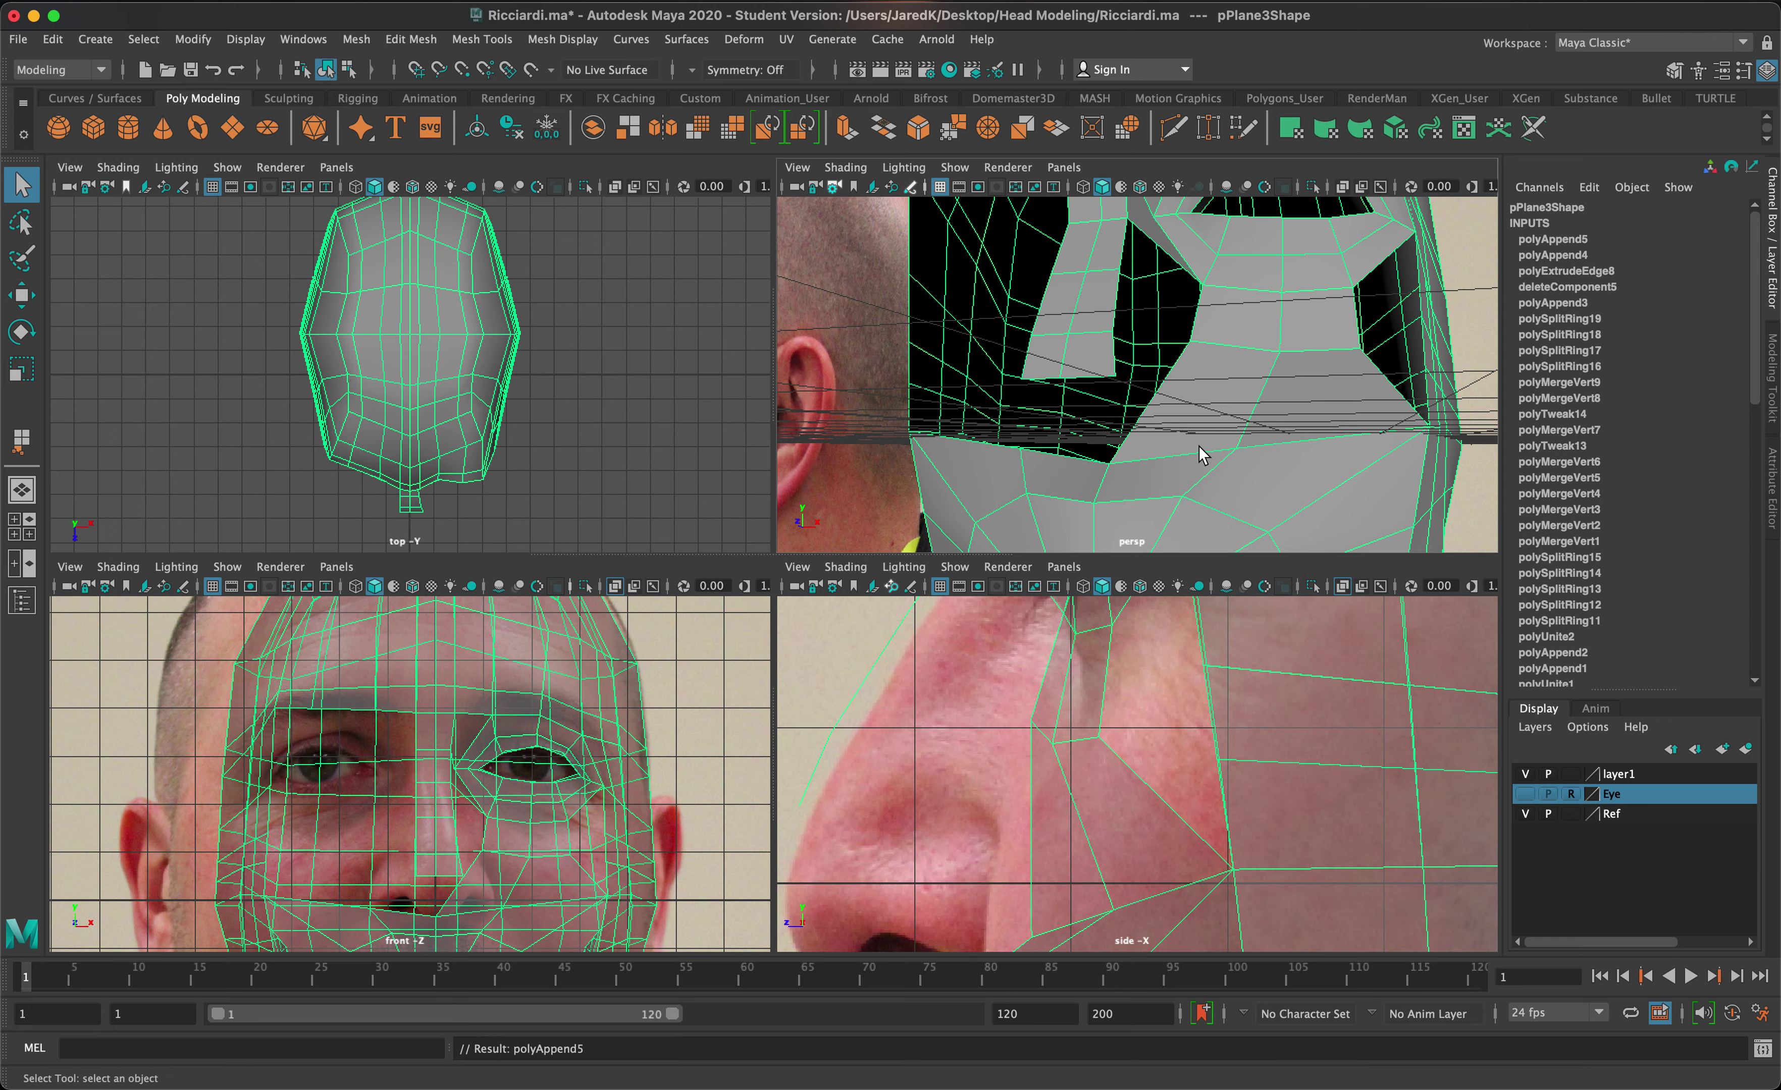
- Move the centerline vertex on the opening's lower border forward to the base of the nose in the side reference
{"action": "left_click_drag", "start_coordinate": [1295, 389], "coordinate": [1114, 386], "text": "alt"}
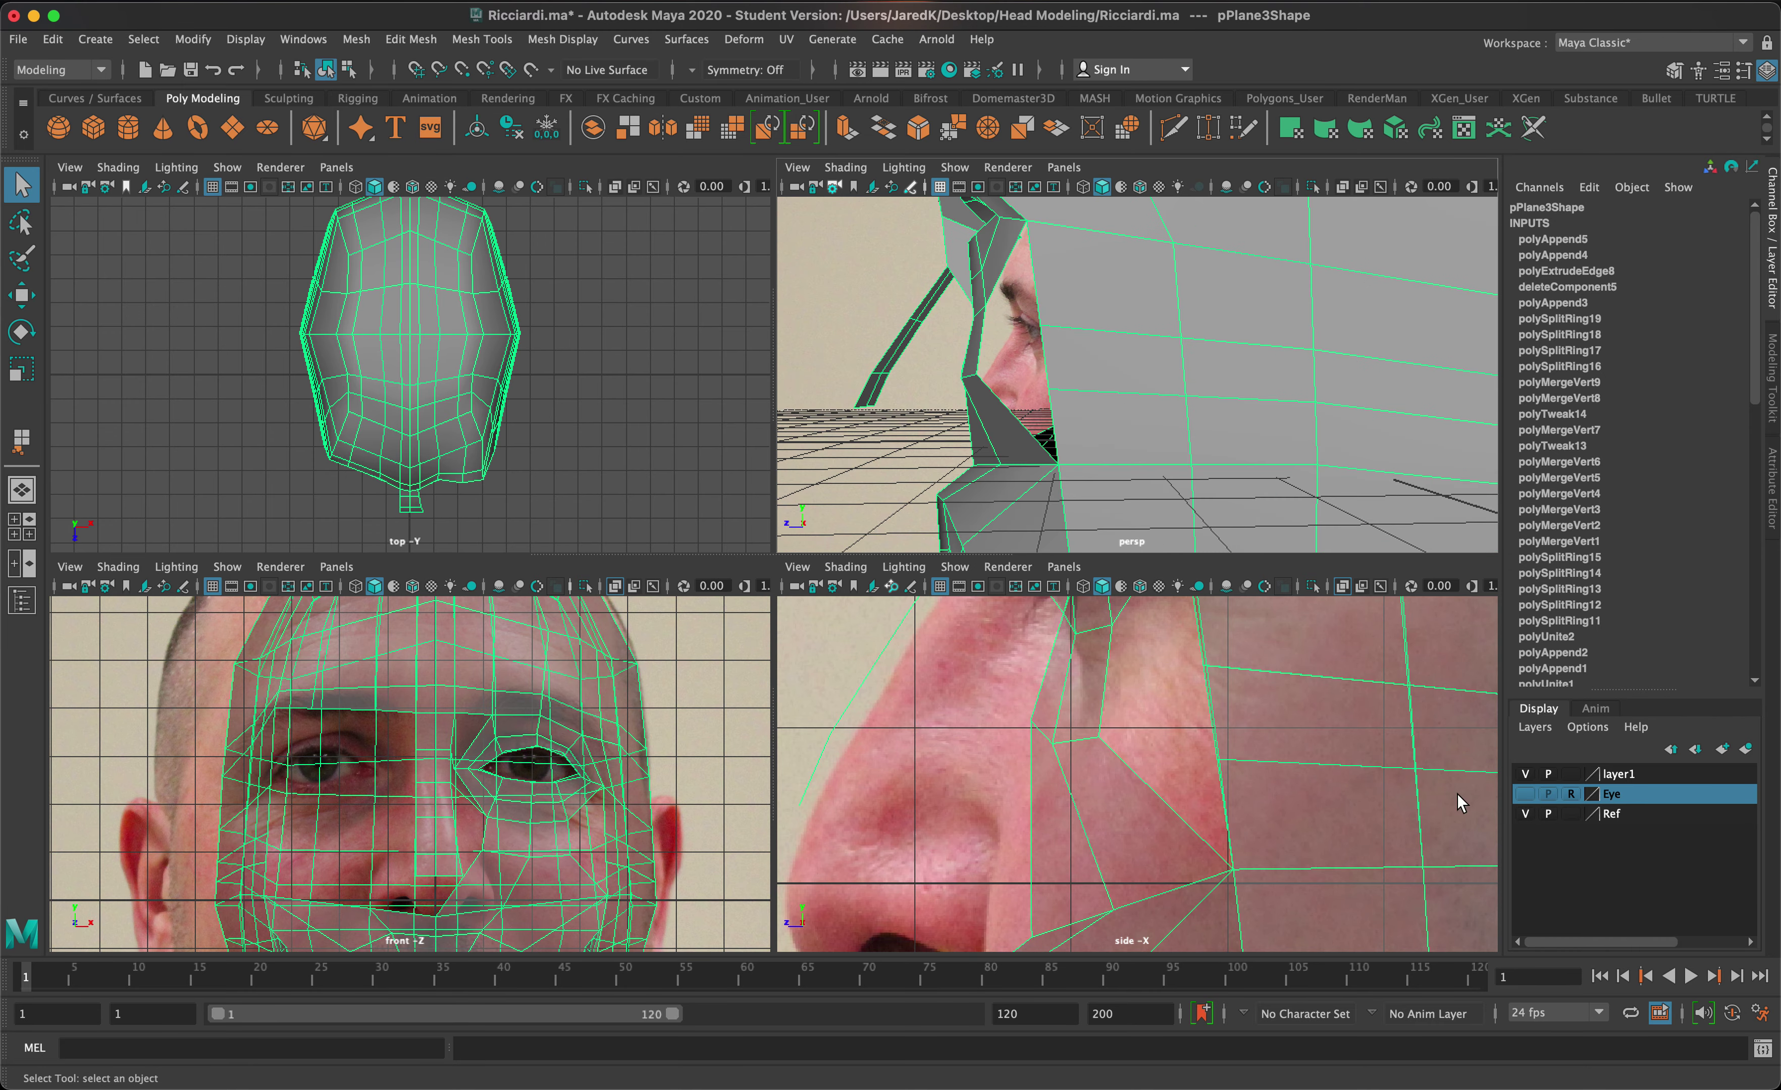
{"action": "middle_click_drag", "start_coordinate": [1285, 795], "coordinate": [1279, 661], "text": "alt"}
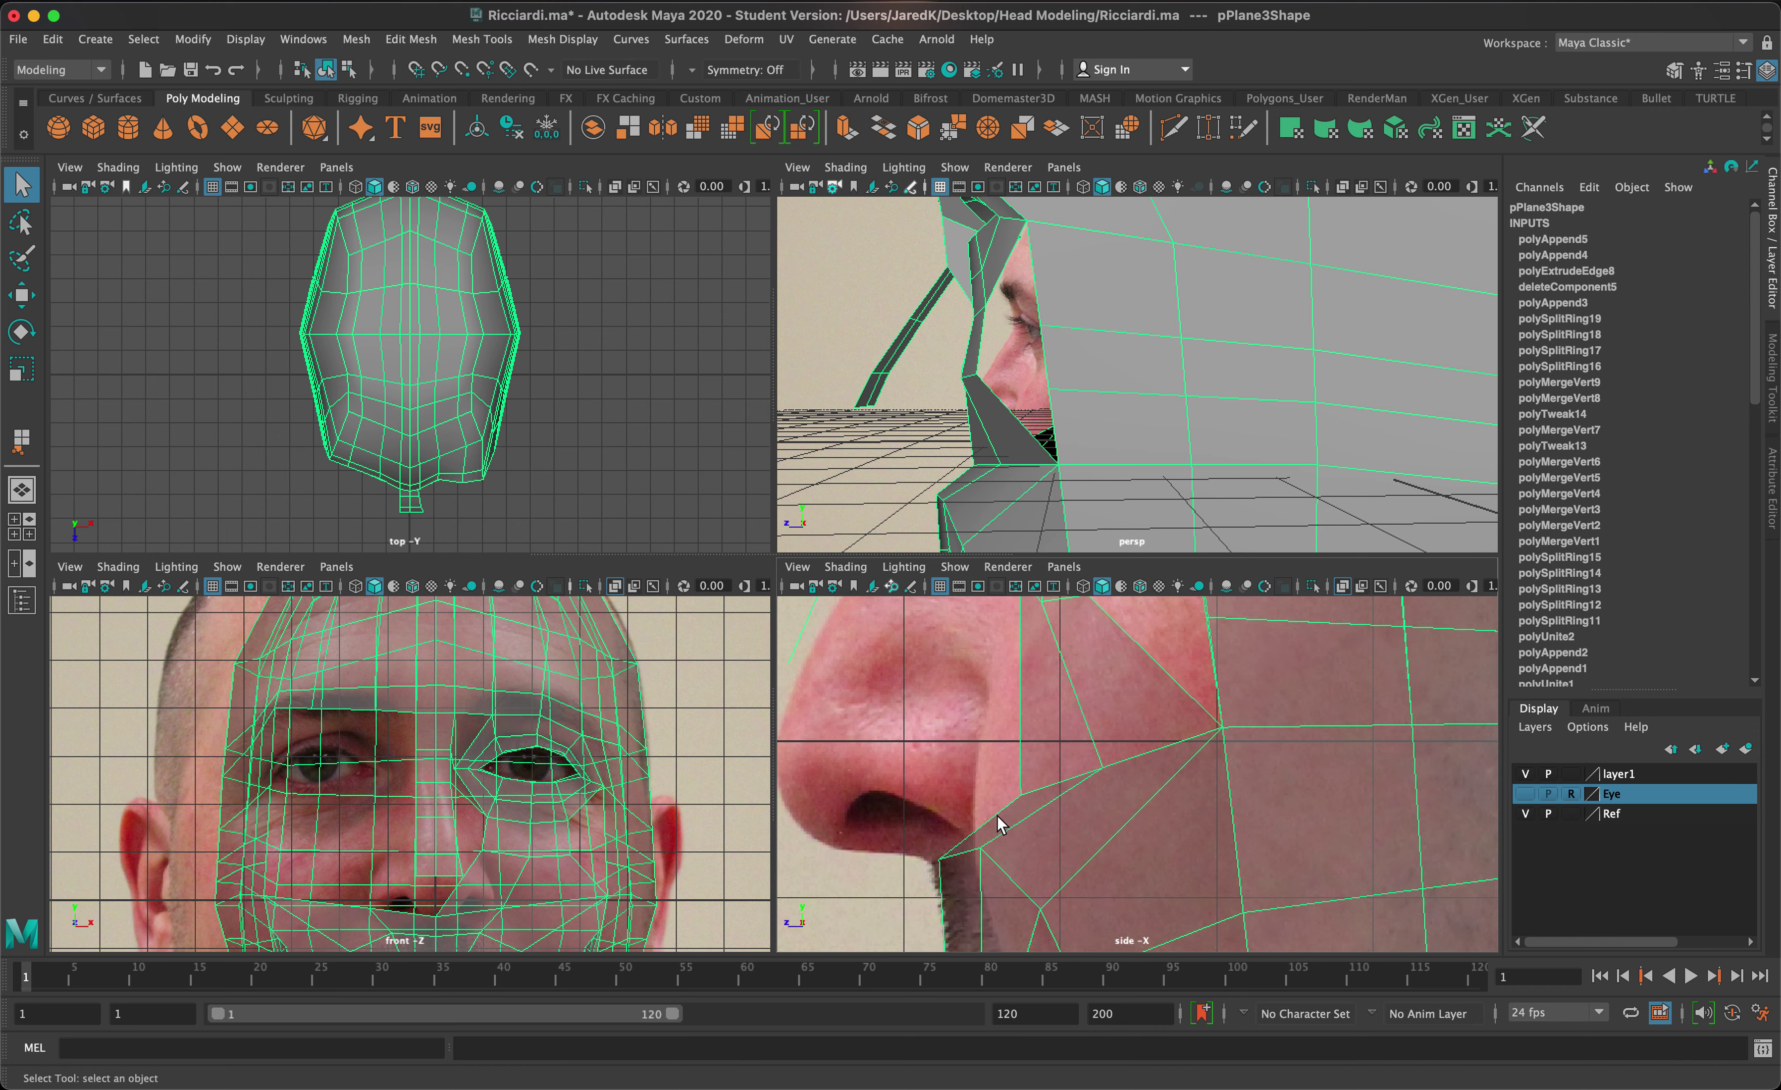
{"action": "right_click_drag", "start_coordinate": [1034, 795], "coordinate": [840, 533]}
{"action": "left_click_drag", "start_coordinate": [1000, 768], "coordinate": [952, 778]}
{"action": "key", "text": "w"}
- Move the middle vertex on the opening's lower border forward toward the nose base, to about 4.57 in Z
{"action": "left_click_drag", "start_coordinate": [1205, 338], "coordinate": [1329, 339], "text": "alt"}
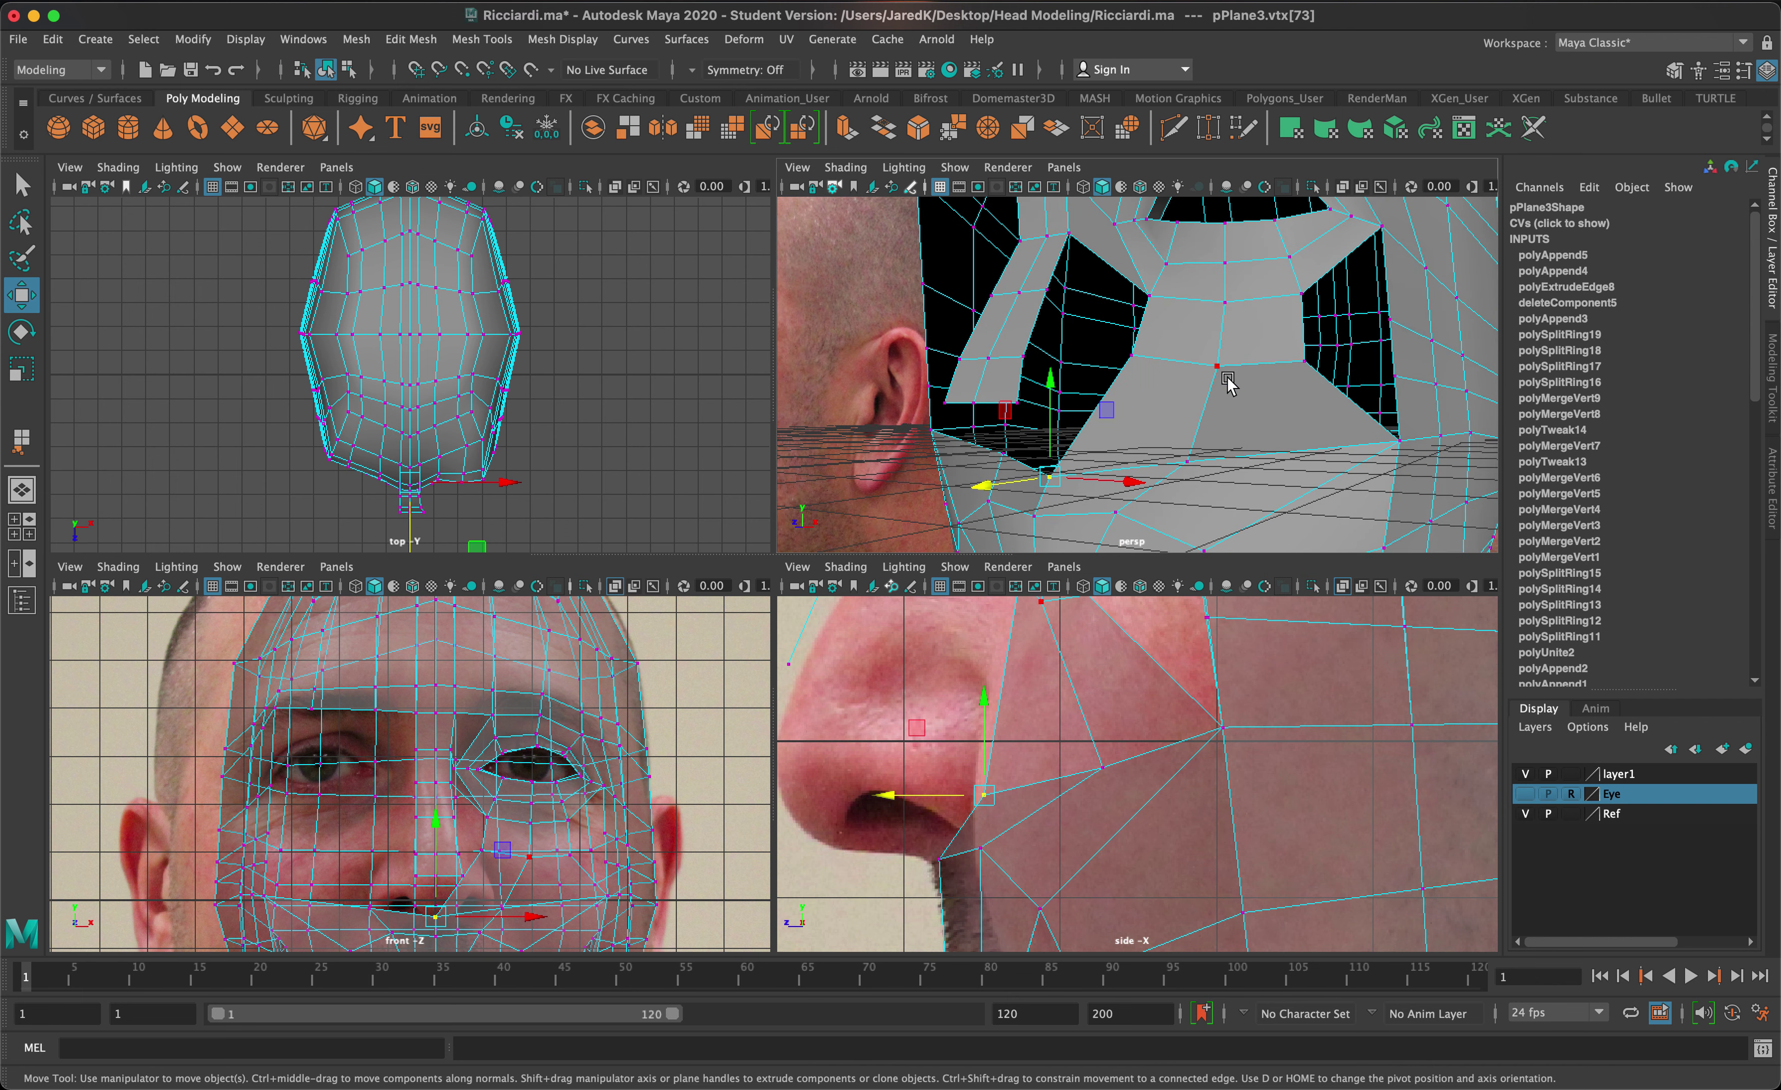
{"action": "left_click", "coordinate": [1190, 458]}
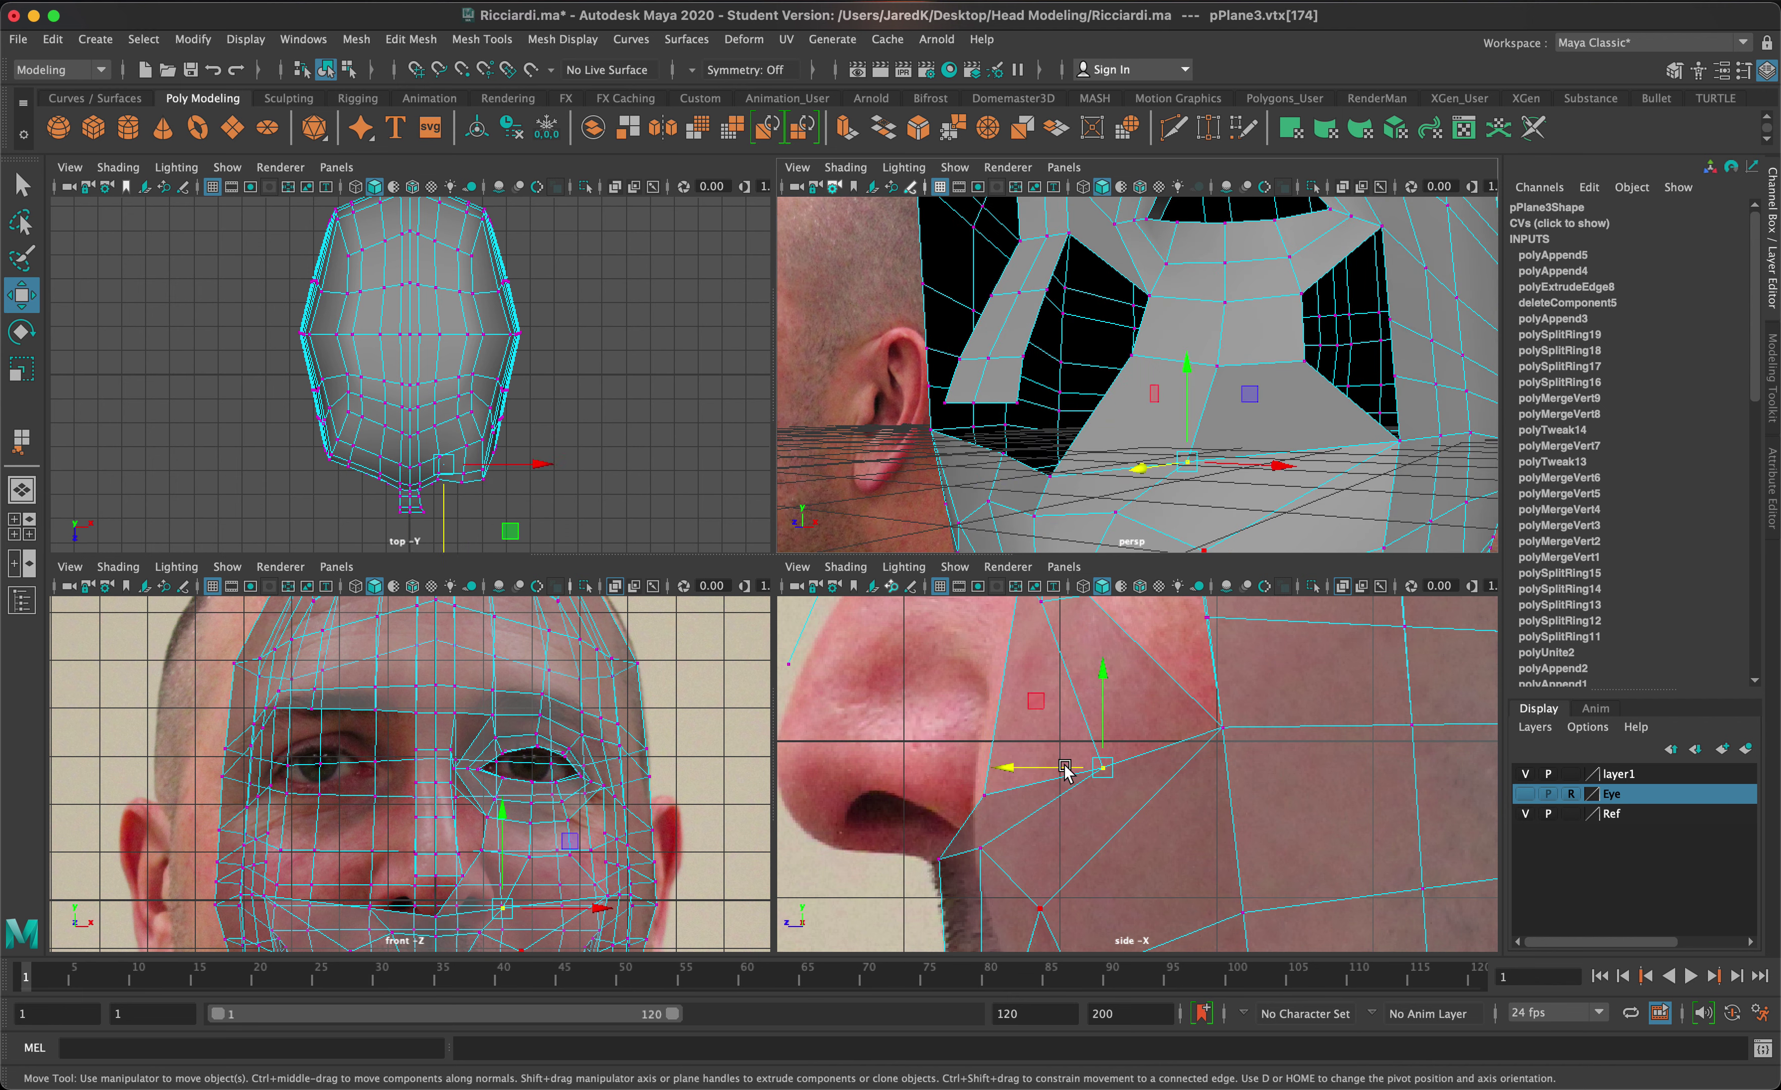
{"action": "left_click_drag", "start_coordinate": [1065, 769], "coordinate": [986, 773]}
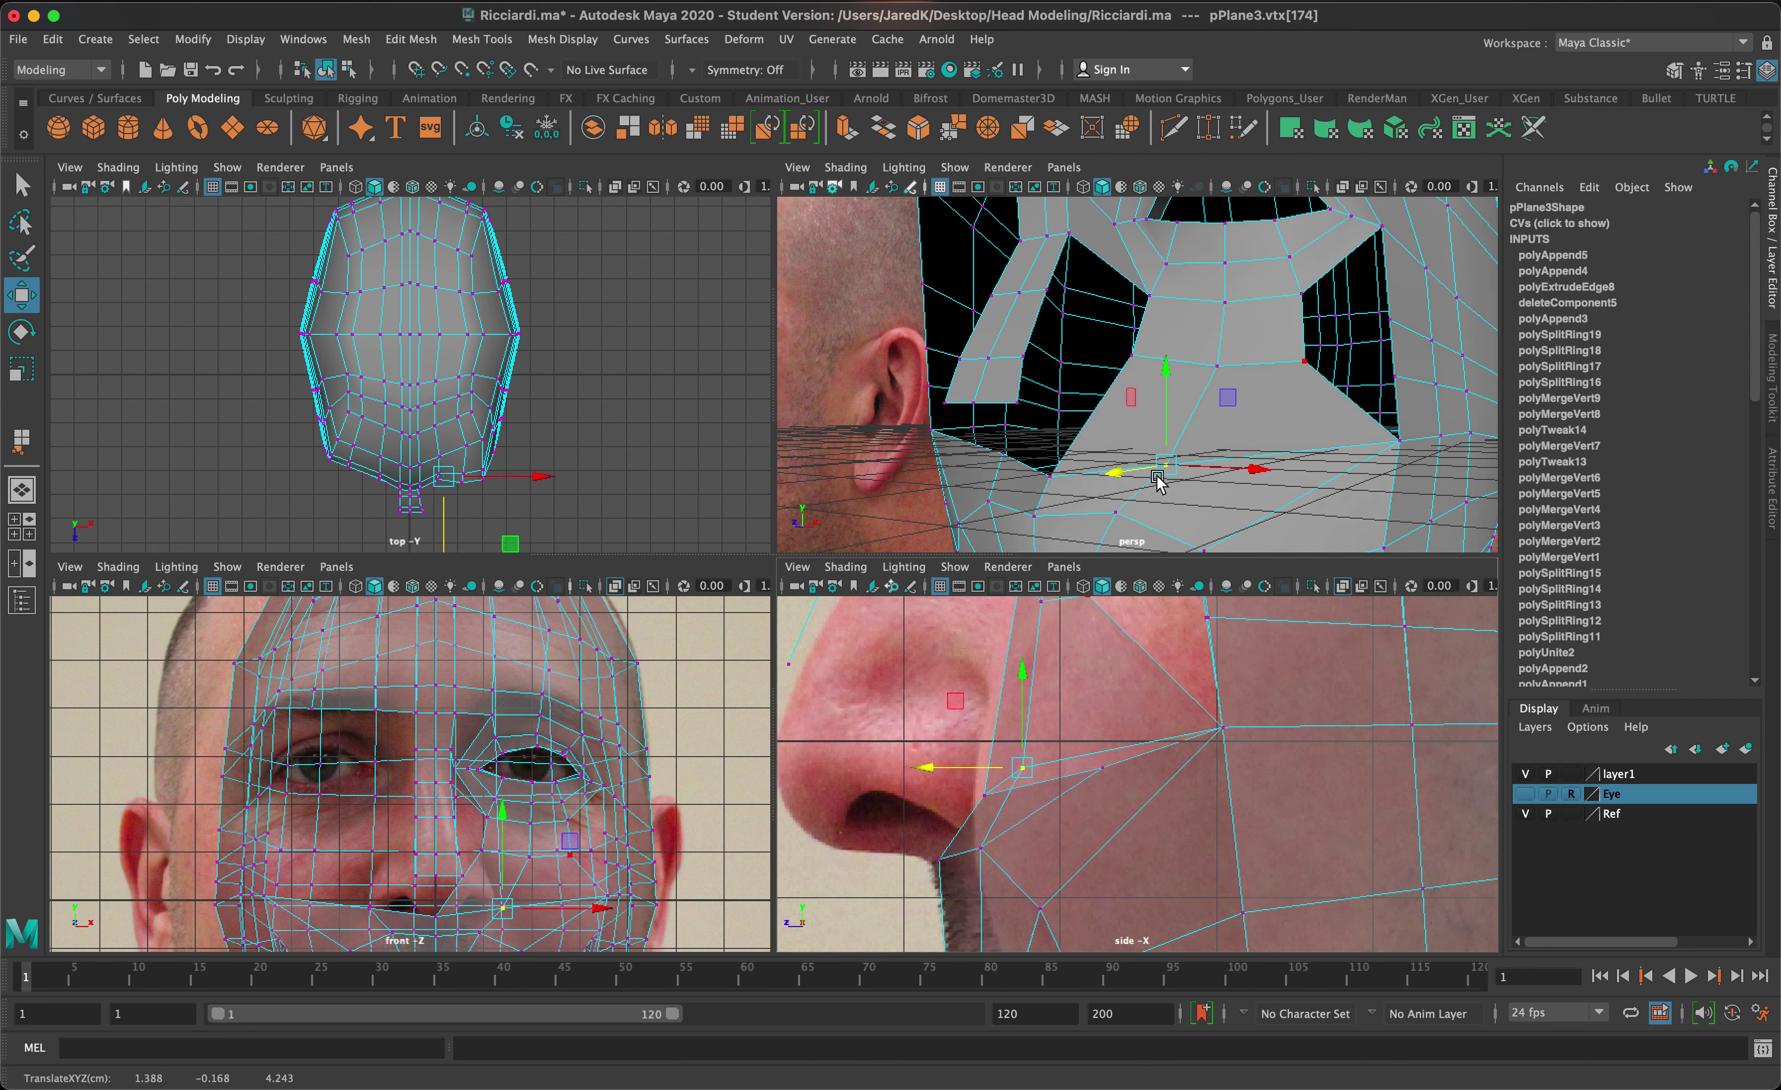
{"action": "mouse_move", "coordinate": [1157, 477]}
{"action": "left_mouse_down", "text": "alt"}
{"action": "mouse_move", "coordinate": [1181, 496]}
{"action": "mouse_move", "coordinate": [1122, 524]}
{"action": "mouse_move", "coordinate": [1157, 507]}
{"action": "left_mouse_up", "text": "alt"}
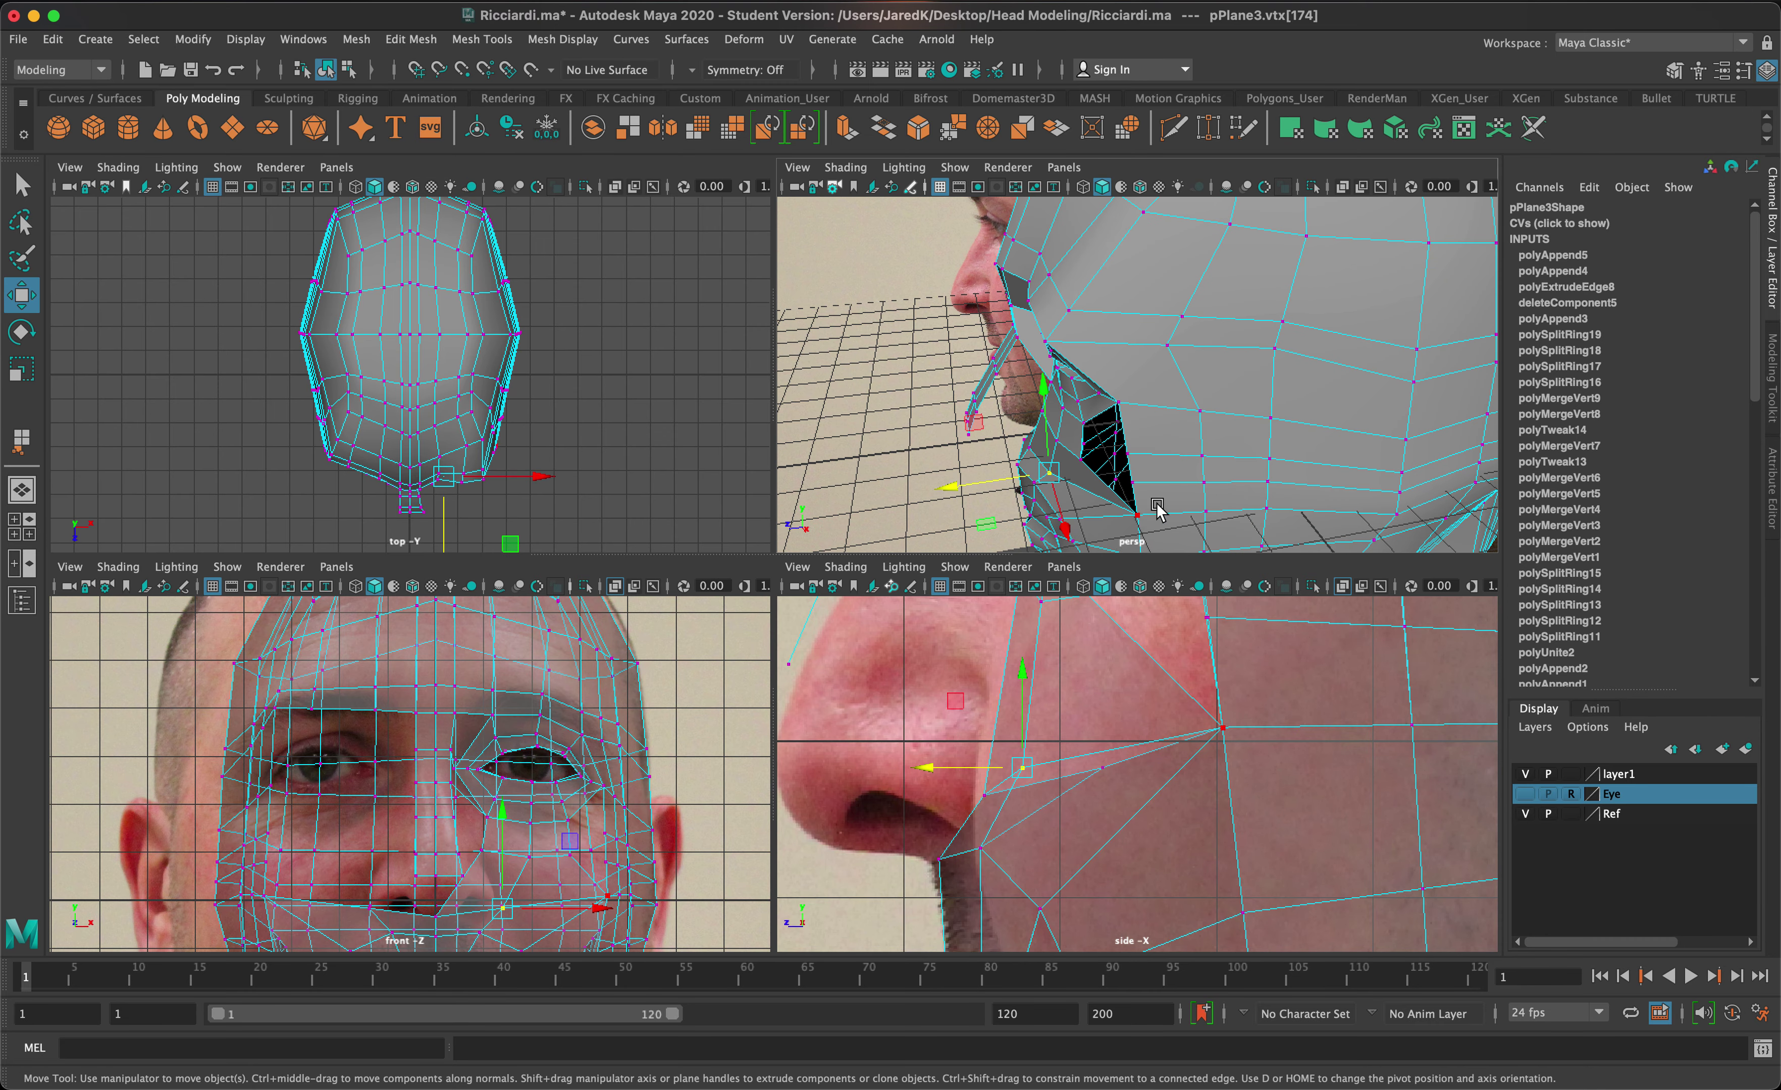
{"action": "left_click_drag", "start_coordinate": [974, 760], "coordinate": [913, 773]}
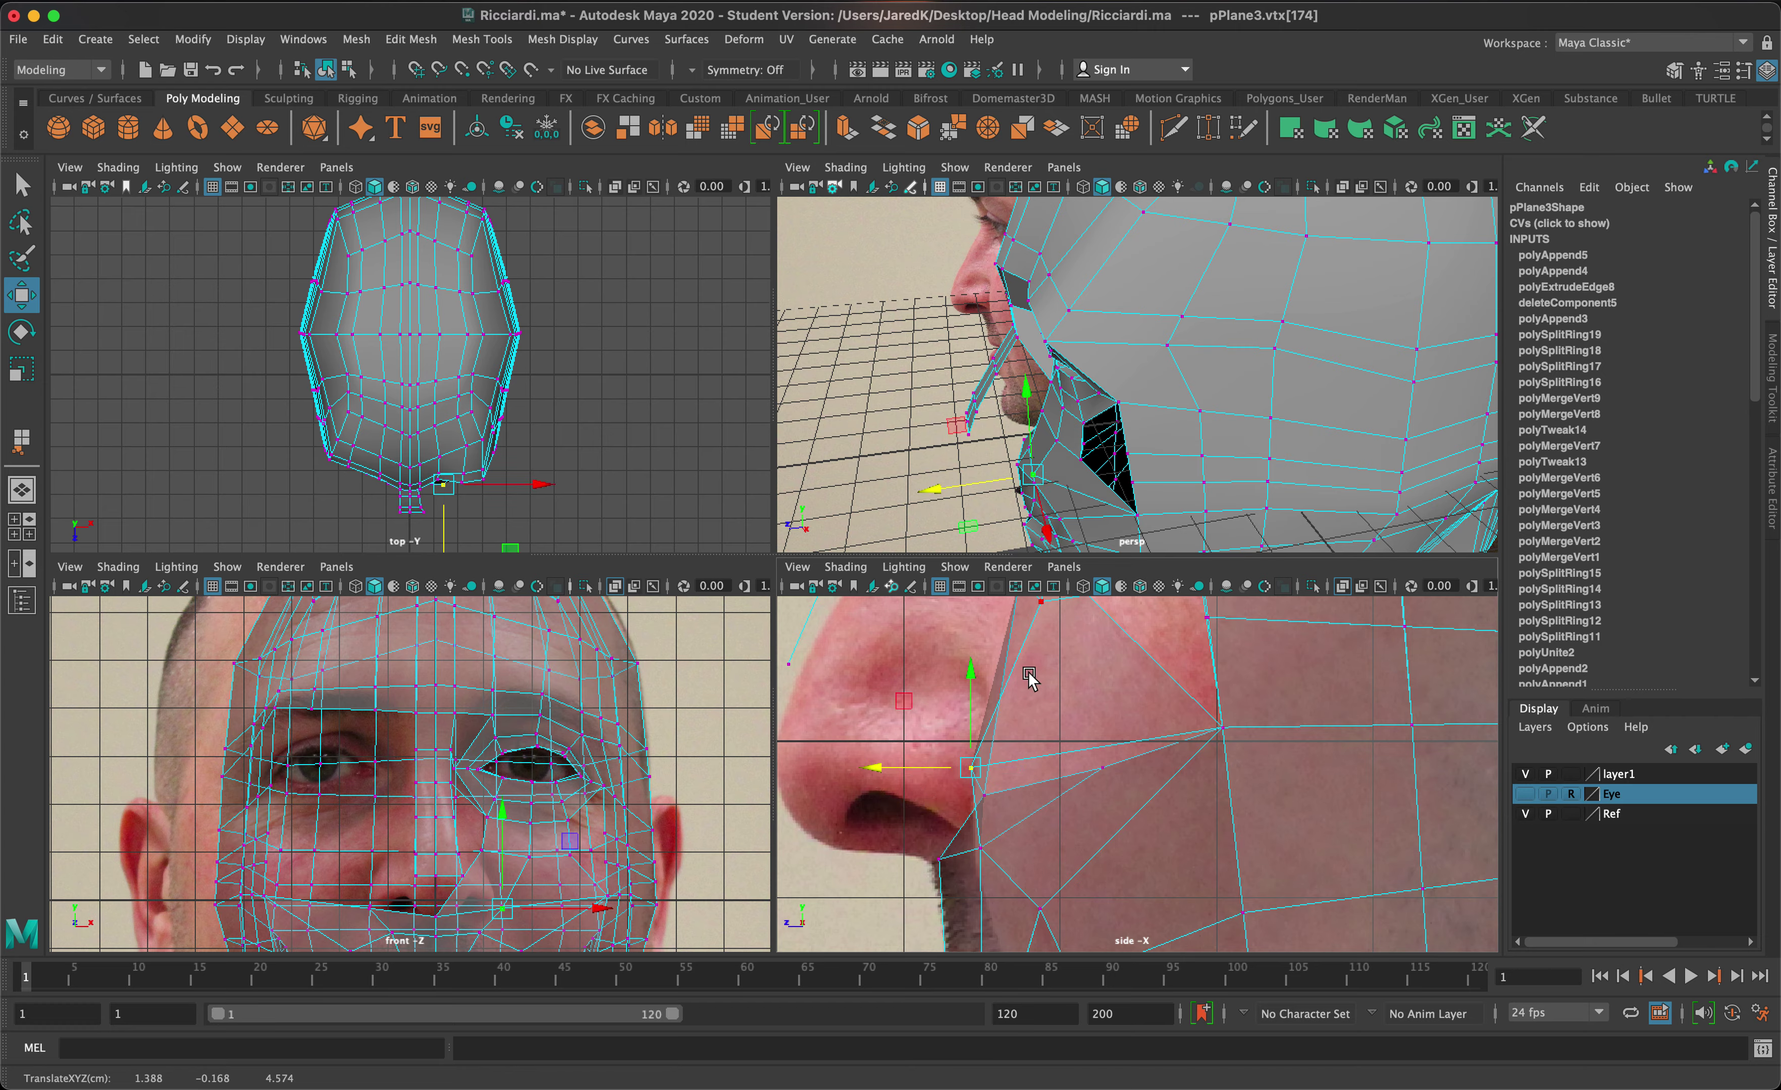
- Move the outer corner vertex of the opening's lower border forward over the cheek, to about 3.74 in Z
{"action": "left_click_drag", "start_coordinate": [1116, 520], "coordinate": [1081, 422], "text": "alt"}
{"action": "left_click", "coordinate": [1068, 401]}
{"action": "left_click_drag", "start_coordinate": [1164, 717], "coordinate": [1042, 712]}
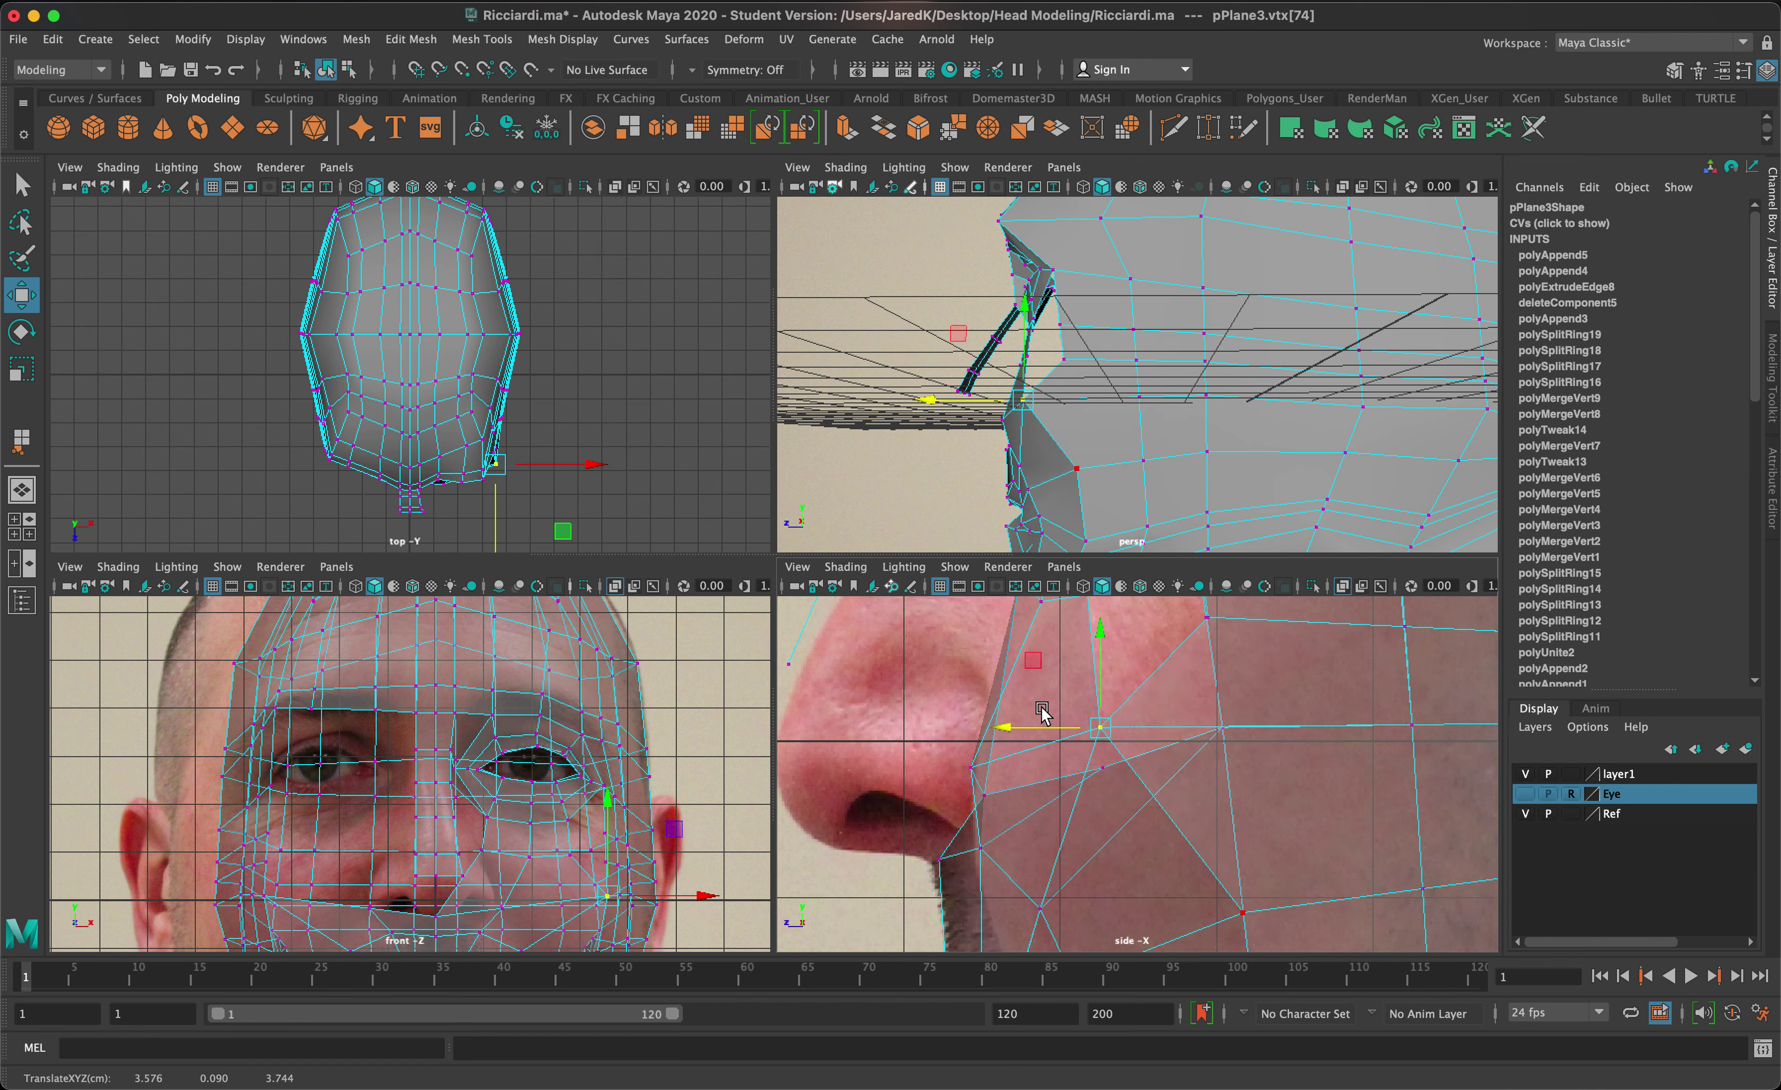
- Append a face across the upper part of the remaining outer cheek gap, below the outer corner of the eye
{"action": "left_click_drag", "start_coordinate": [1086, 438], "coordinate": [1180, 459], "text": "alt"}
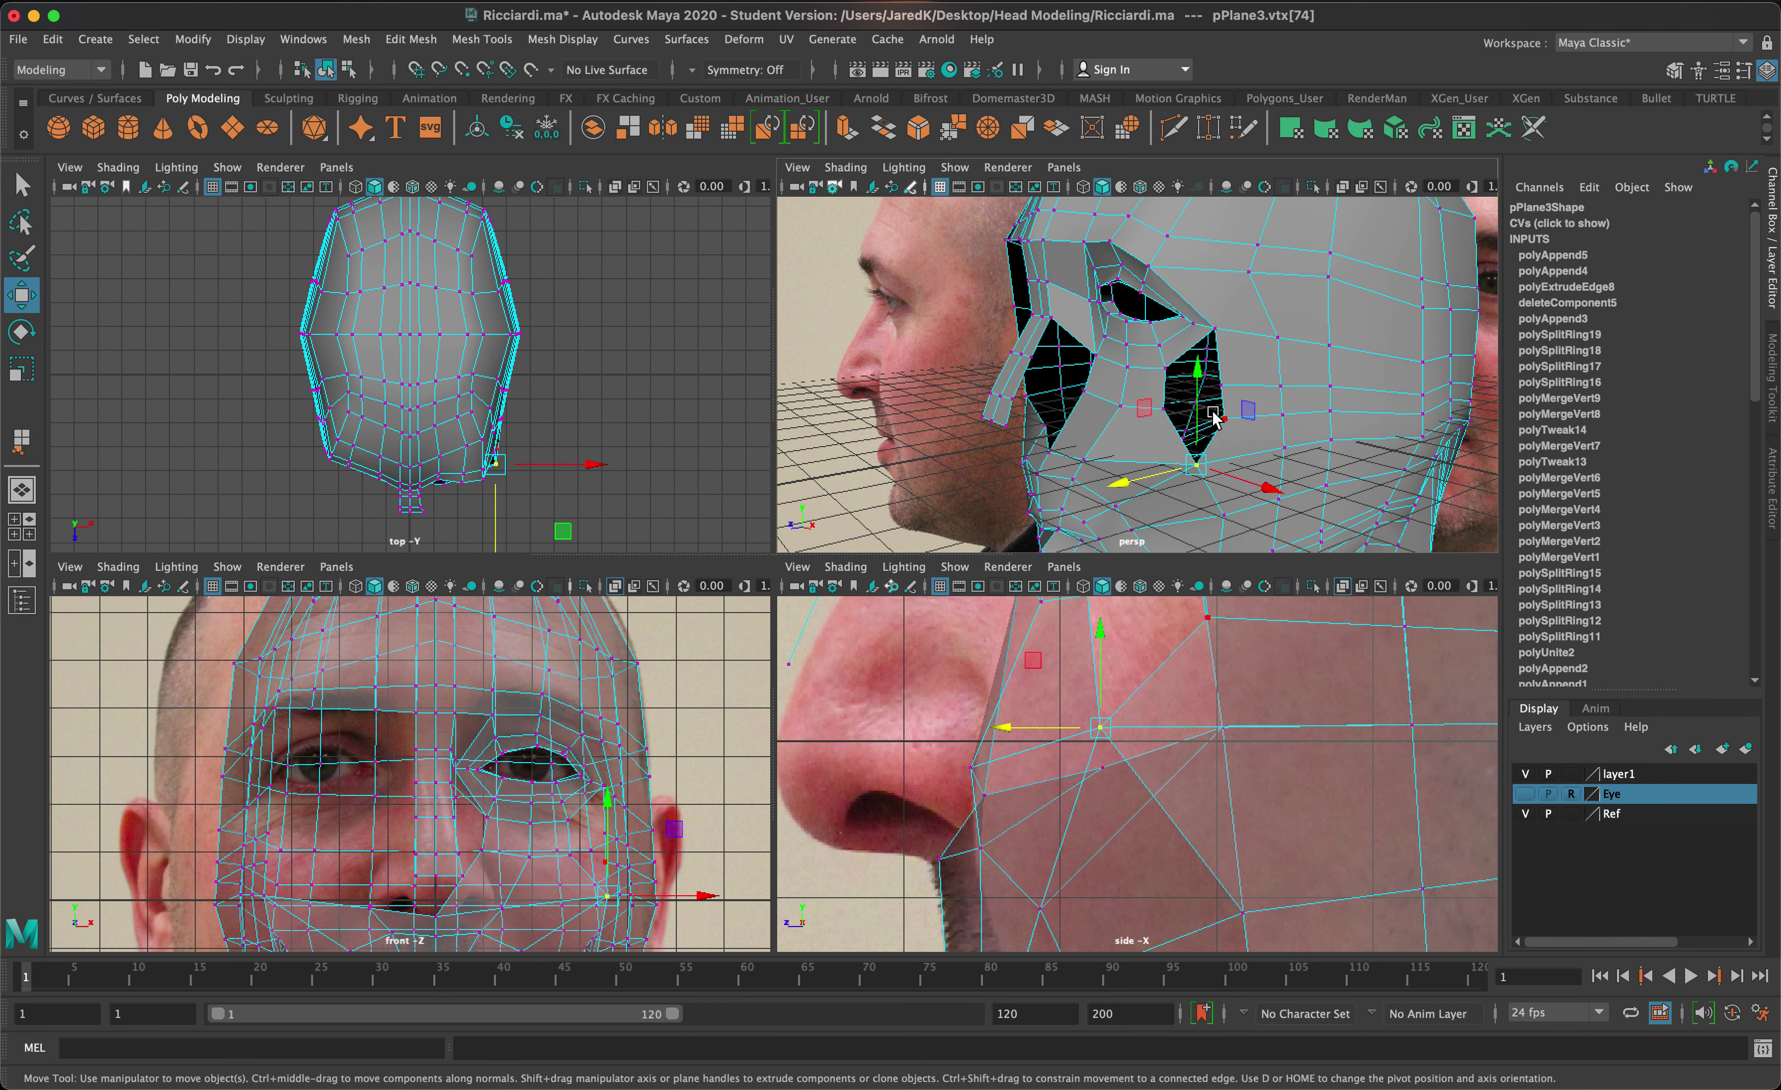
{"action": "key", "text": "q"}
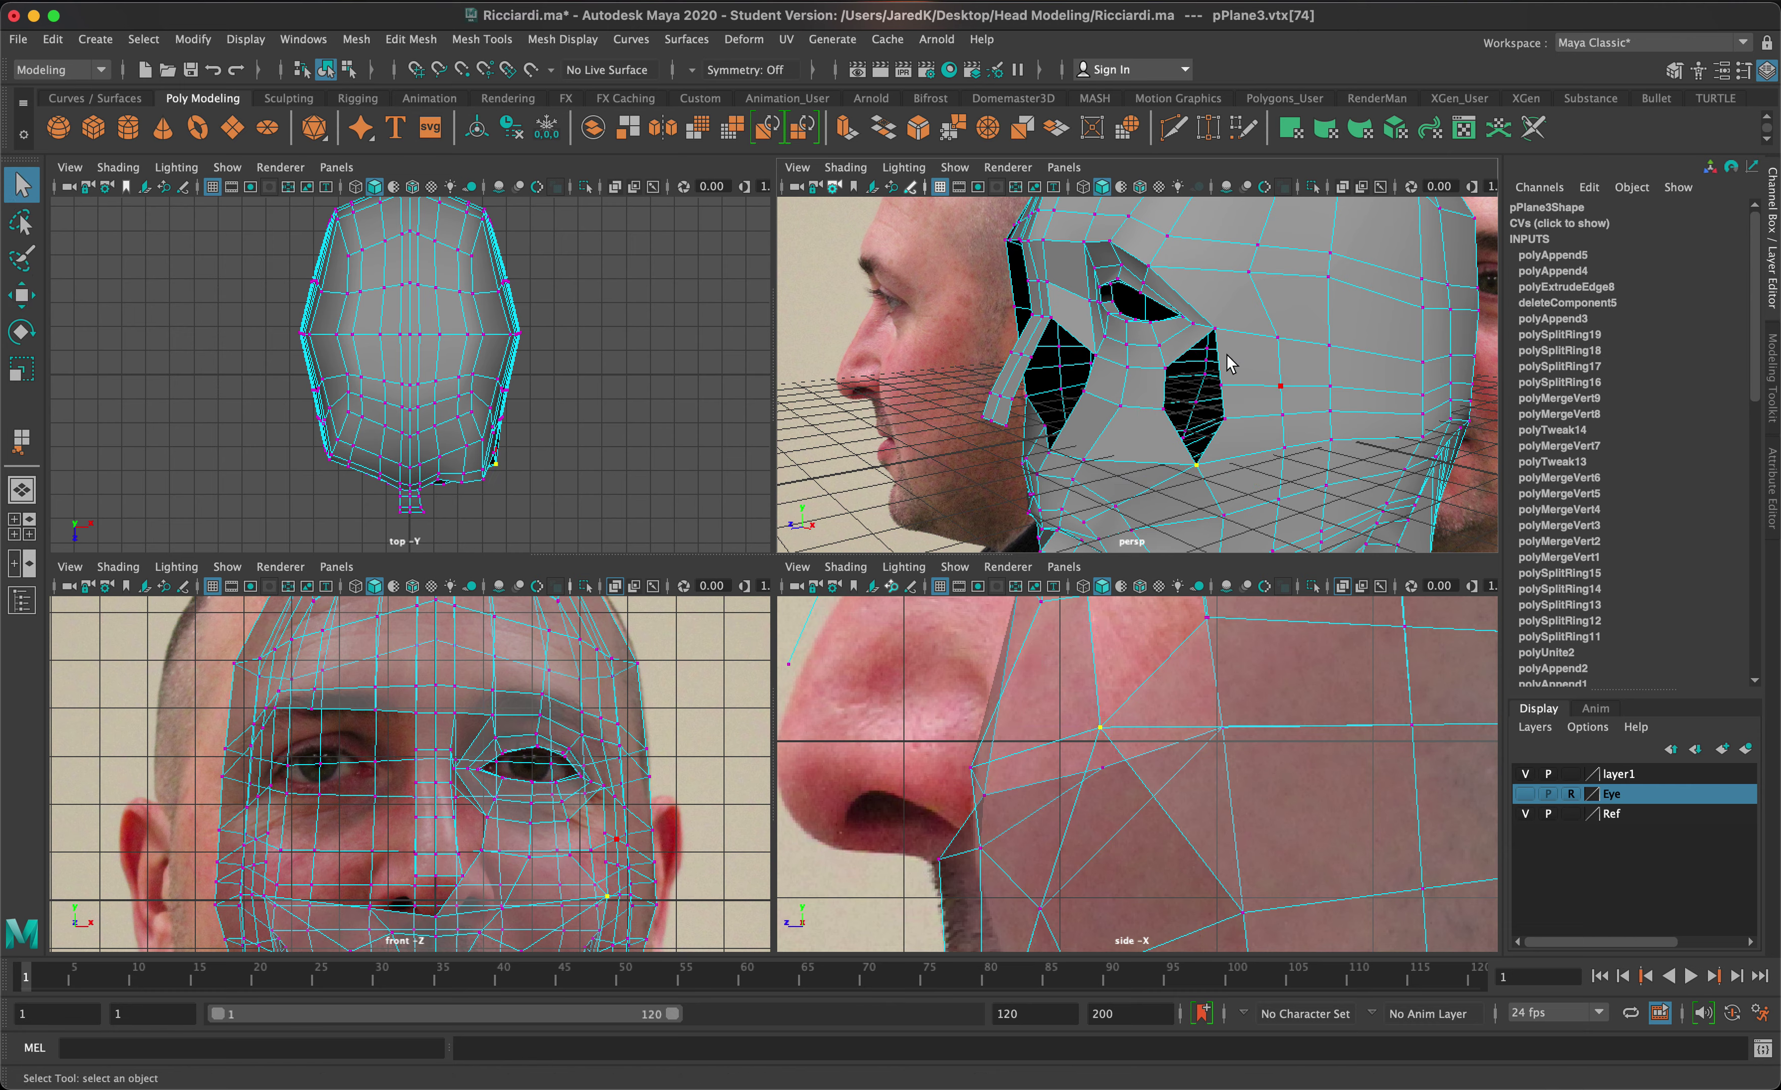
{"action": "left_click", "coordinate": [497, 46]}
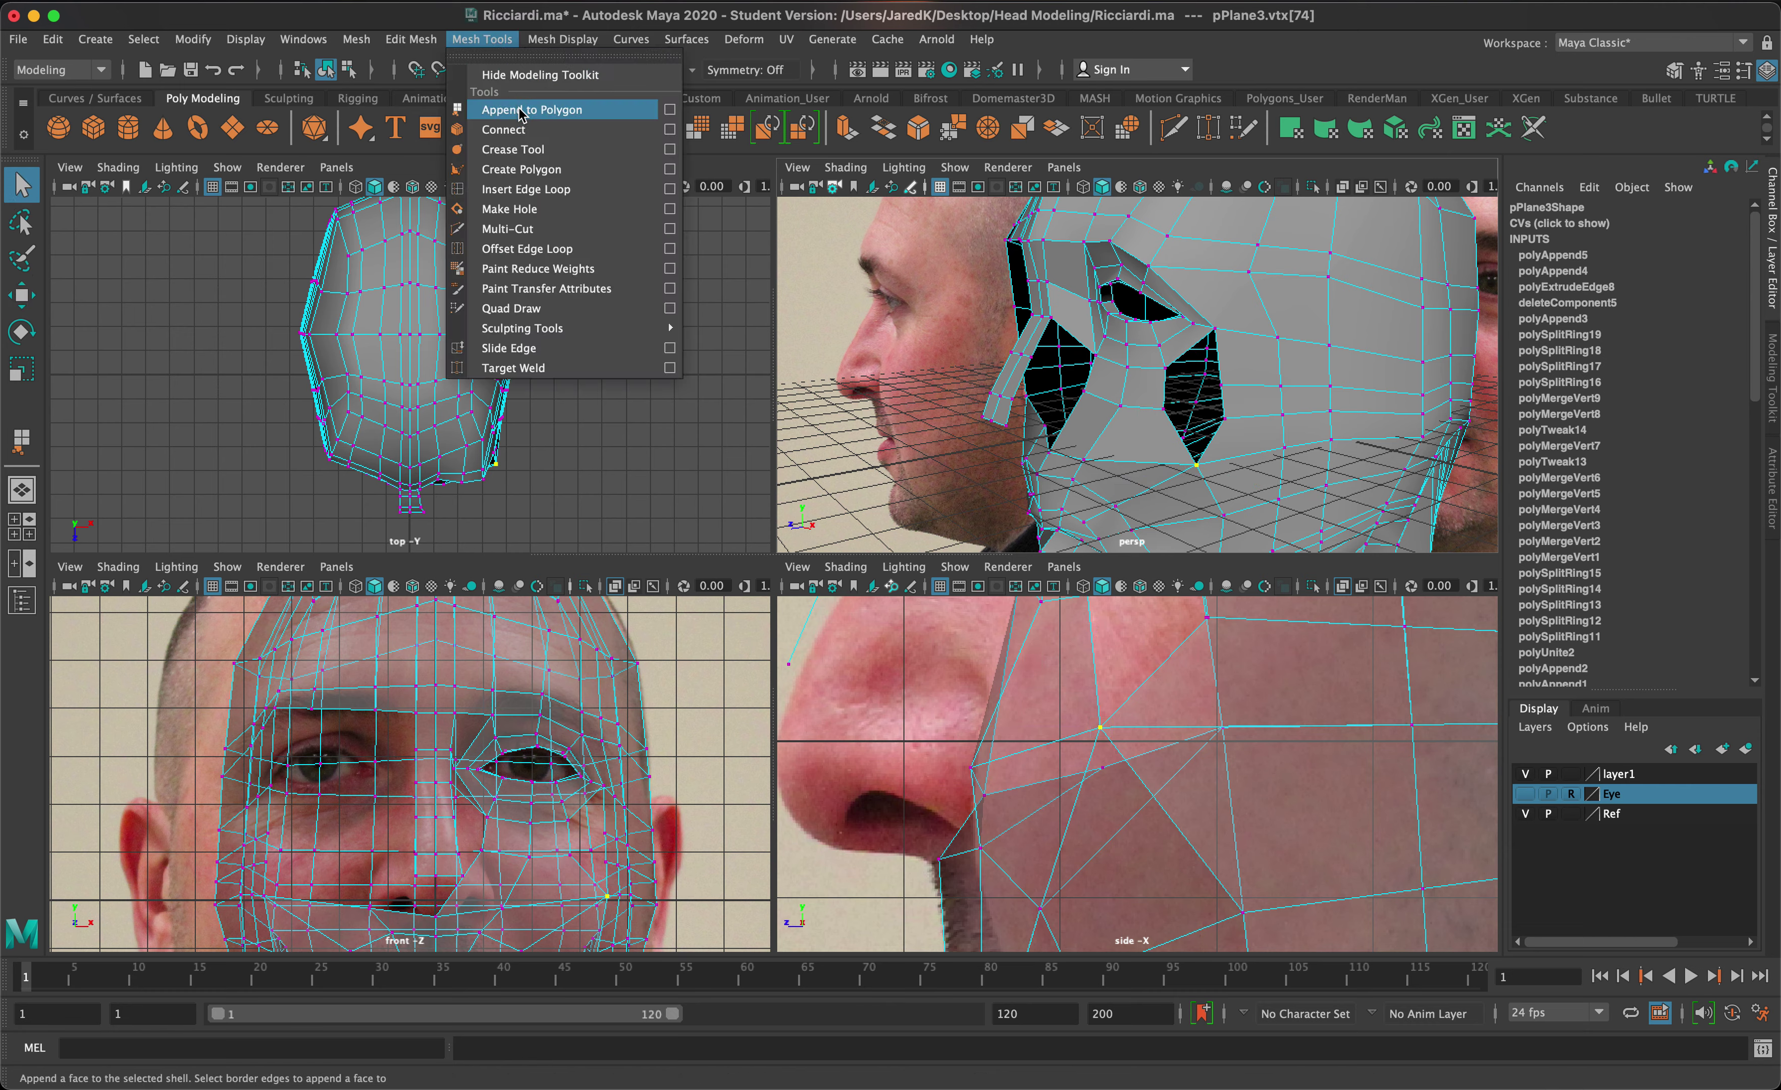
{"action": "left_click", "coordinate": [537, 105]}
{"action": "left_click", "coordinate": [1170, 392]}
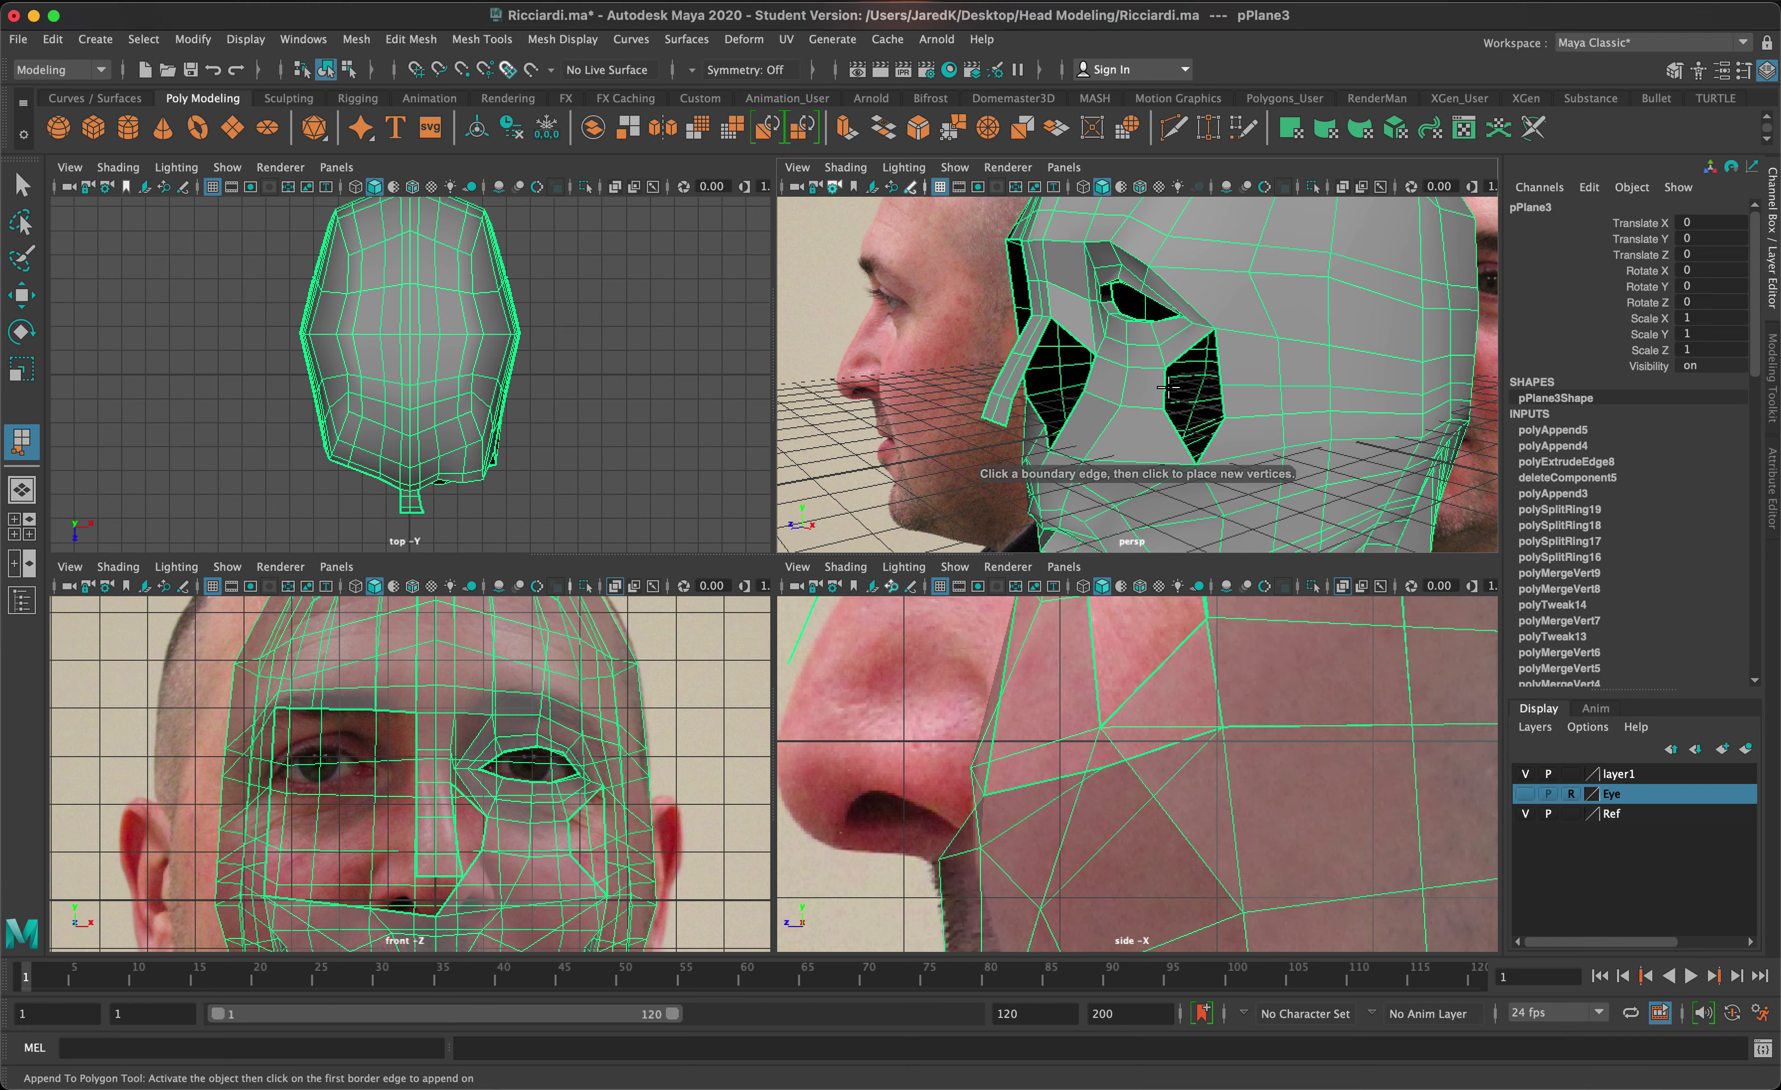
{"action": "left_click", "coordinate": [1194, 377]}
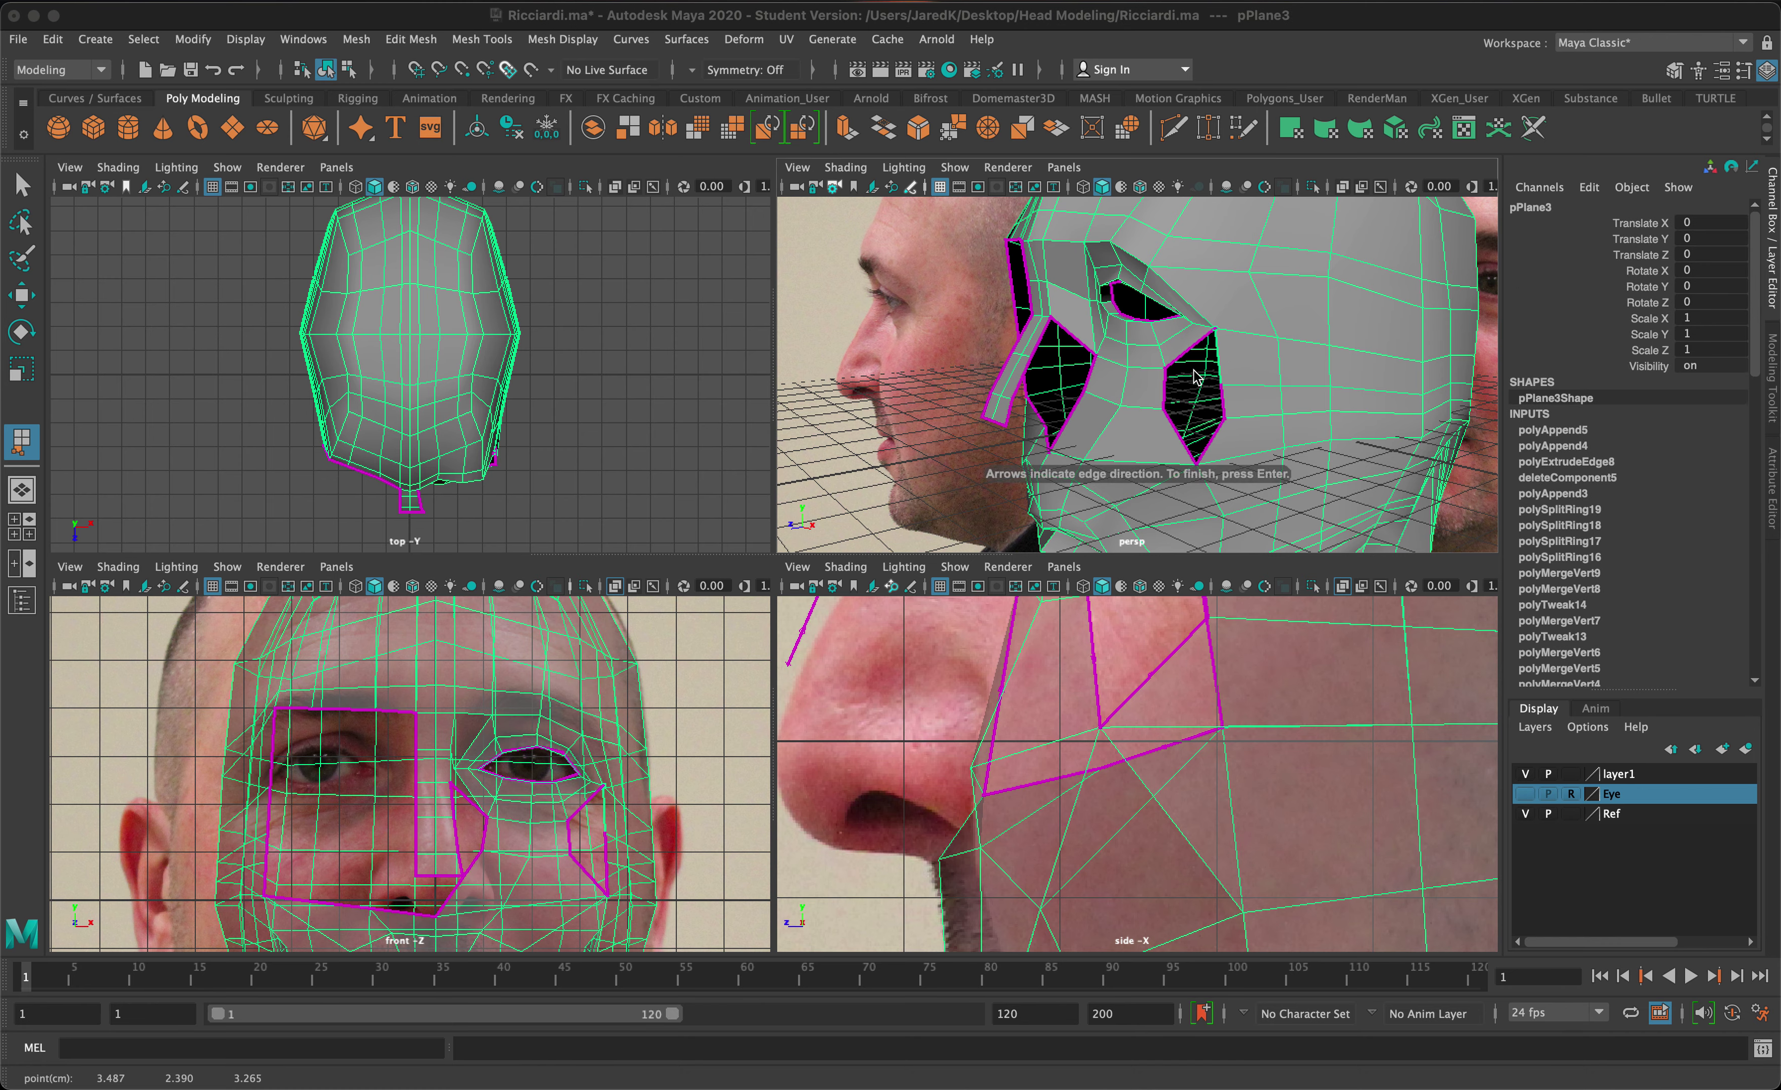
{"action": "left_click", "coordinate": [1164, 388]}
{"action": "key", "text": "Return"}
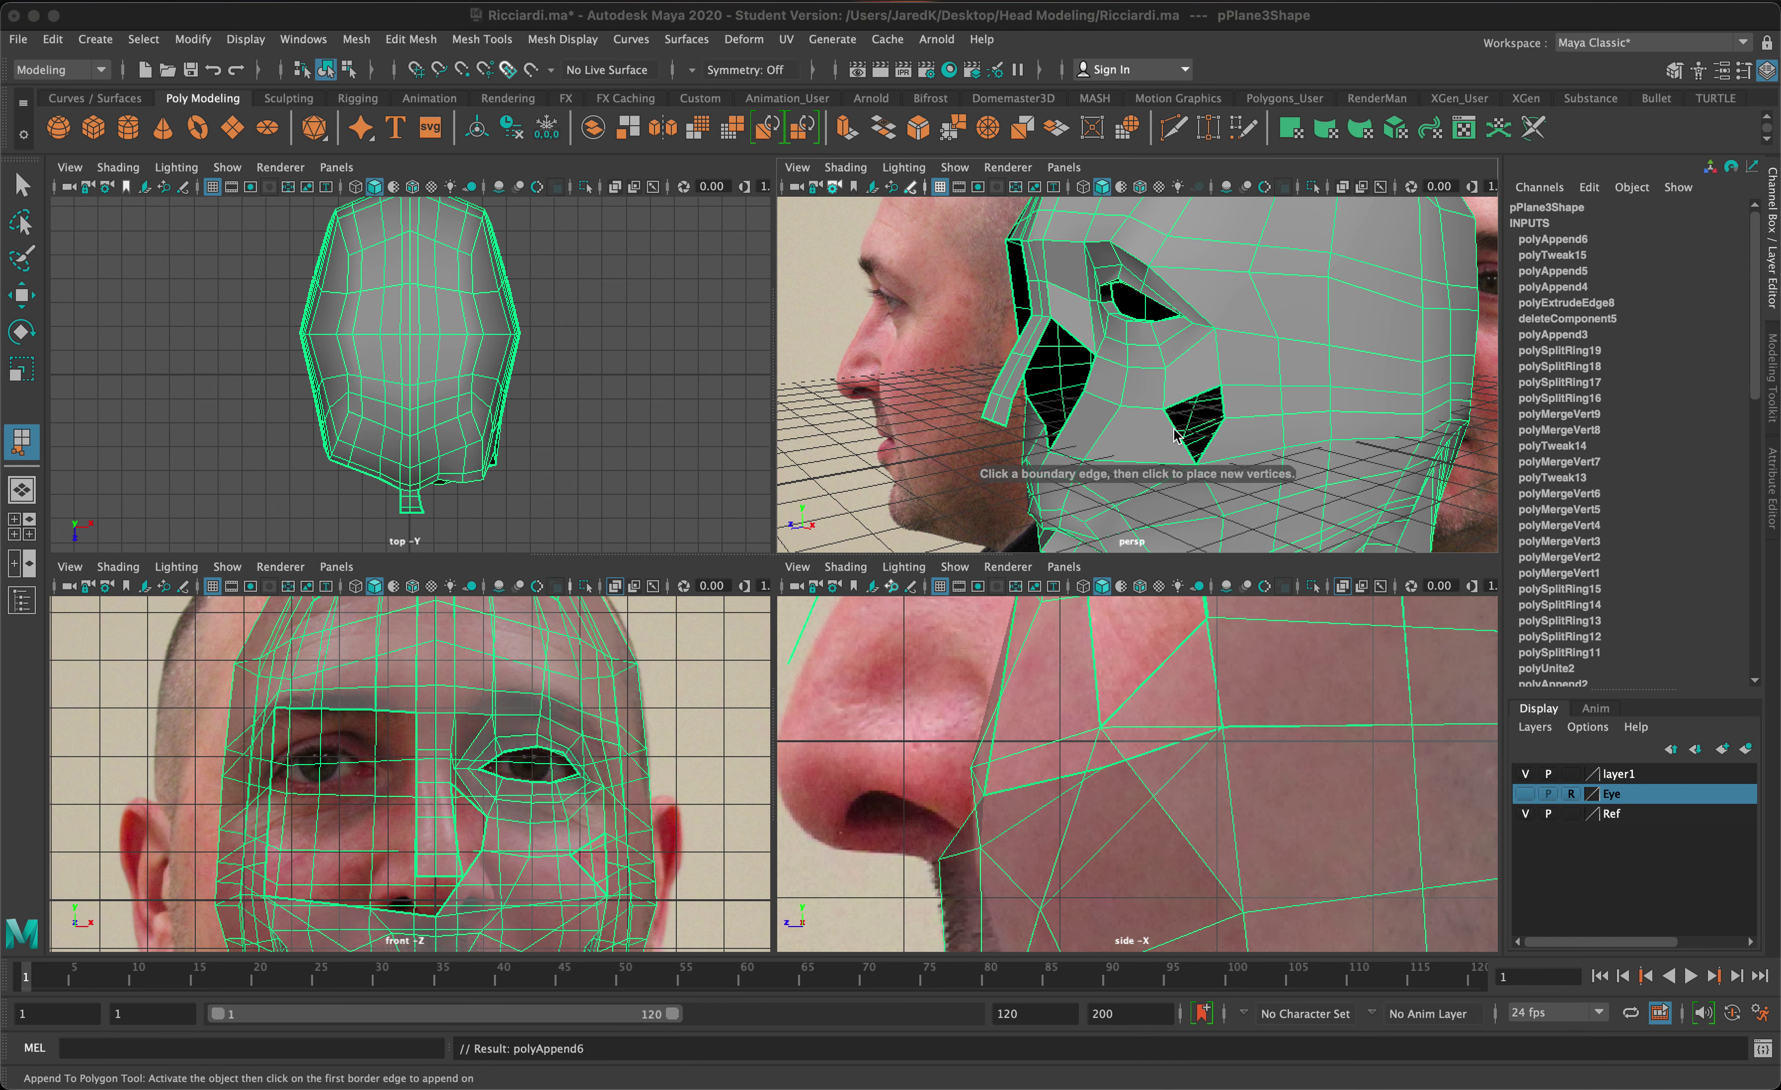
- Append a face to close the lower part of the outer cheek gap
{"action": "left_click", "coordinate": [1178, 431]}
{"action": "left_click", "coordinate": [1222, 408]}
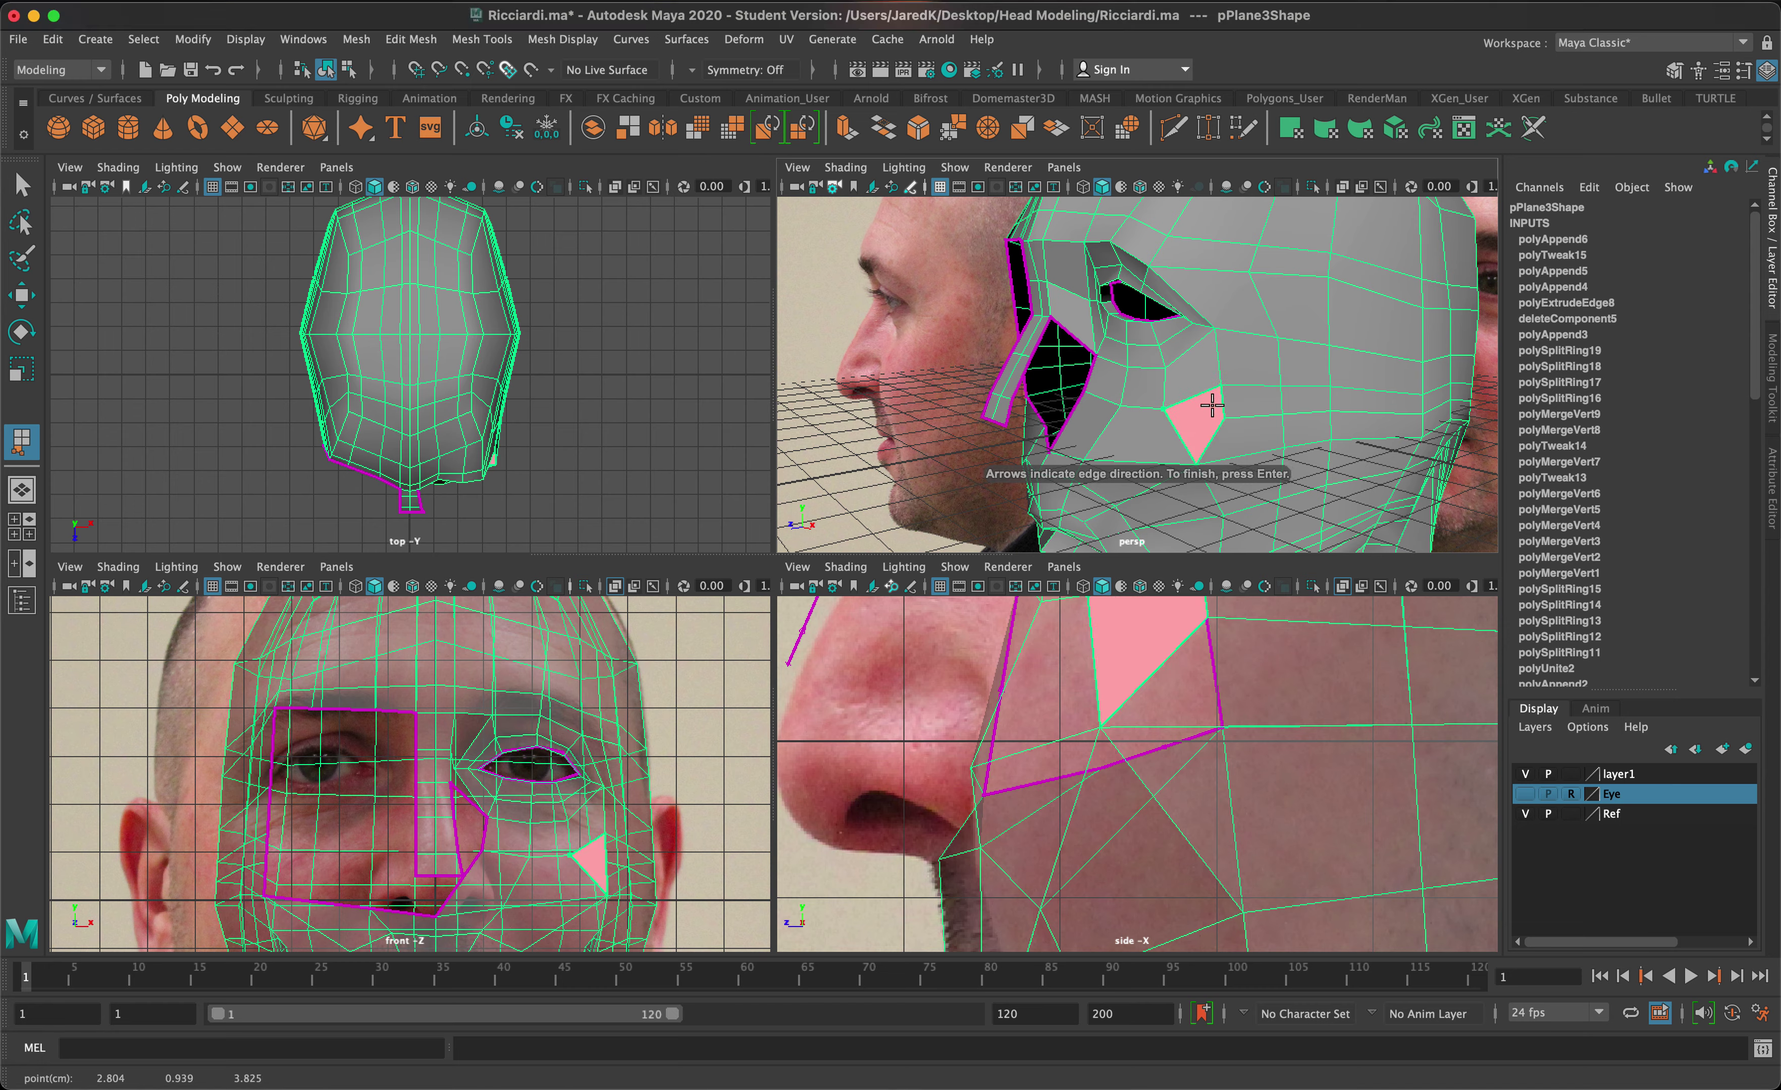
{"action": "key", "text": "Return"}
{"action": "key", "text": "q"}
- Preview the mesh smoothed, return to the unsmoothed display, and shift the lower outer cheek vertex slightly inward along X
{"action": "left_click_drag", "start_coordinate": [1226, 376], "coordinate": [1380, 430], "text": "alt"}
{"action": "key", "text": "3"}
{"action": "key", "text": "1"}
{"action": "right_click_drag", "start_coordinate": [1316, 447], "coordinate": [1261, 439]}
{"action": "left_click", "coordinate": [1313, 447]}
{"action": "key", "text": "w"}
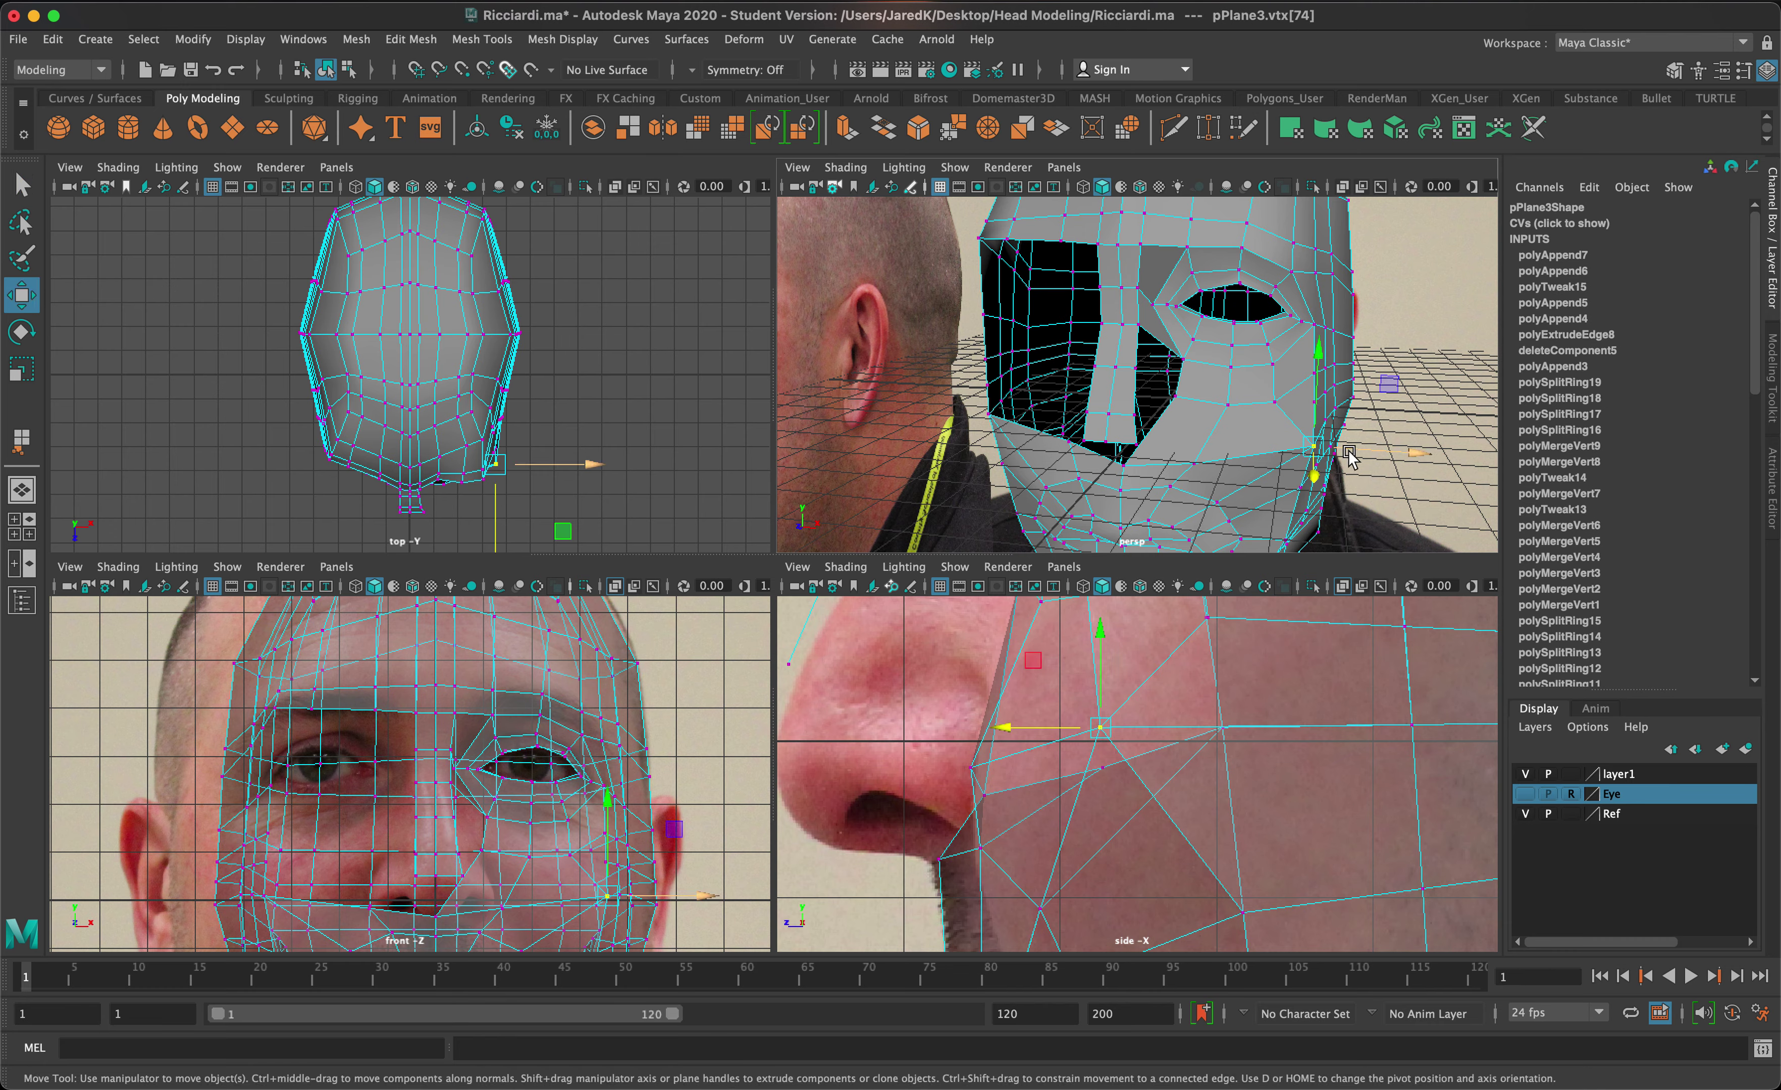
{"action": "left_click_drag", "start_coordinate": [1345, 456], "coordinate": [1394, 422]}
- Extrude the two lower border edges along the cheek side of the nose strip
{"action": "scroll", "coordinate": [1180, 414], "scroll_direction": "up", "scroll_amount": 10}
{"action": "scroll", "coordinate": [1180, 416], "scroll_direction": "down", "scroll_amount": 4}
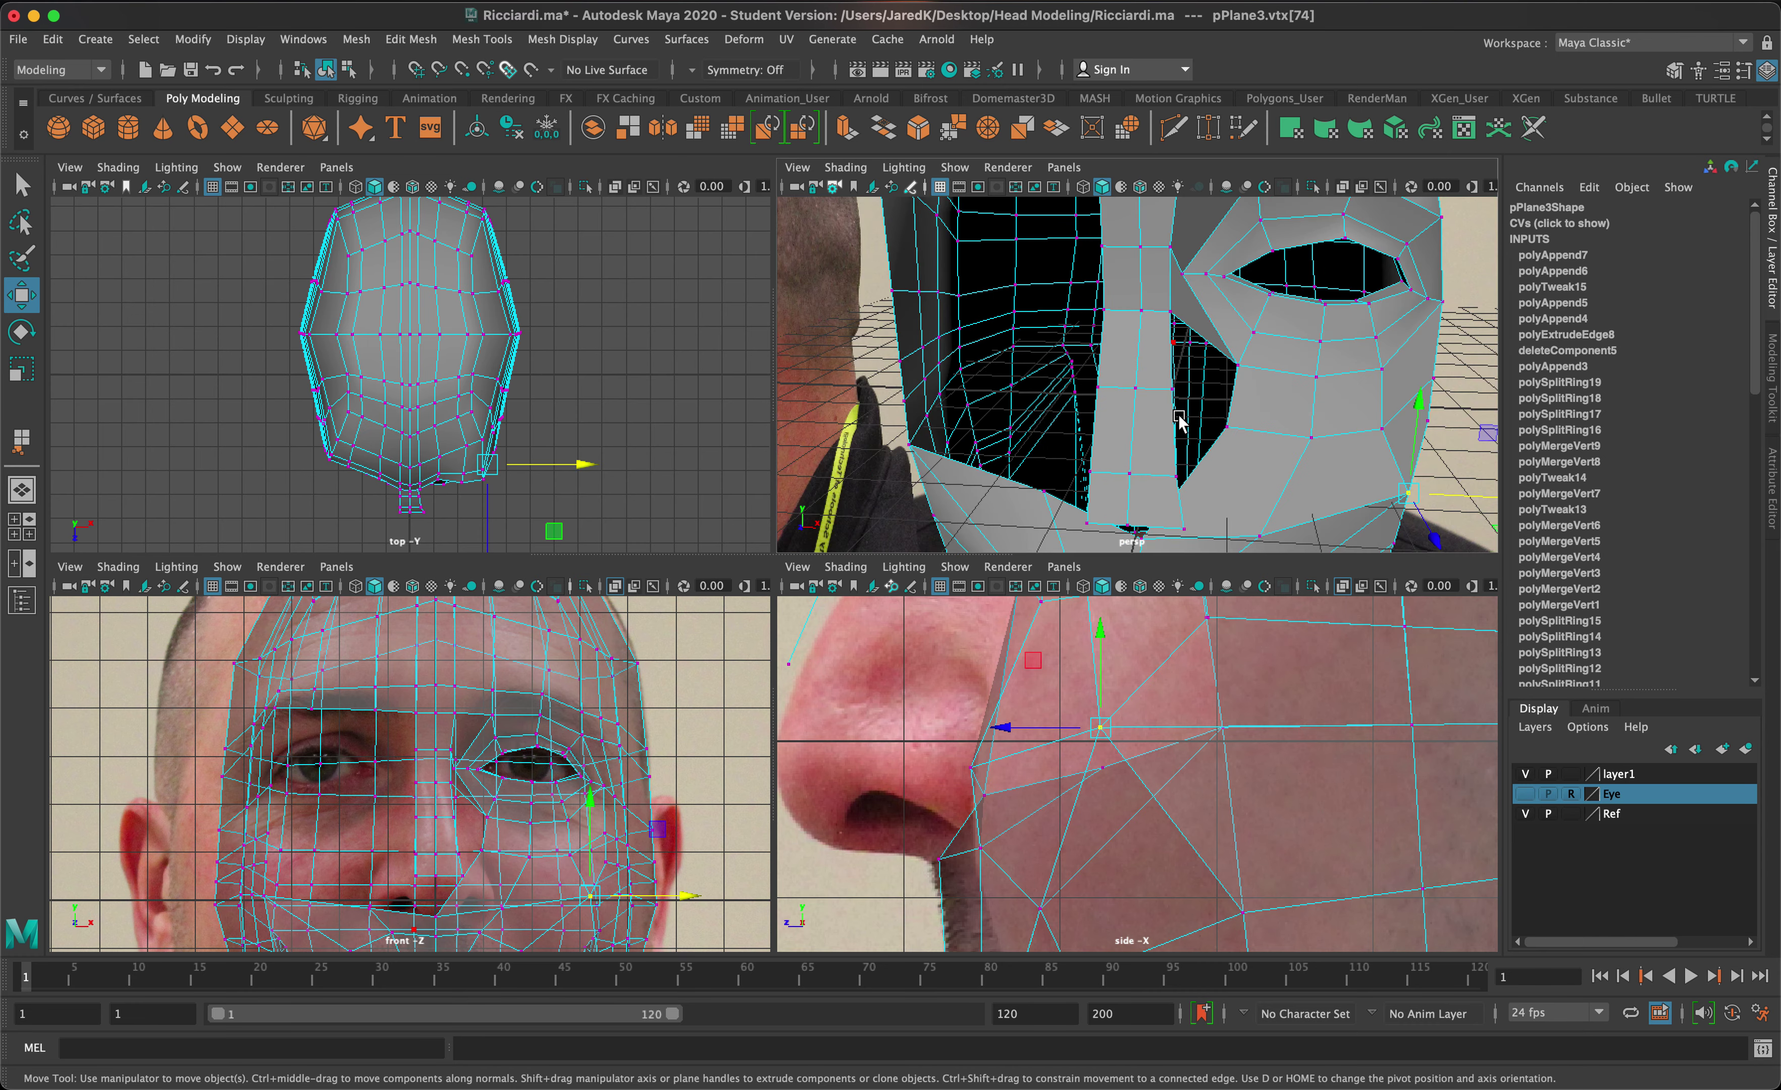
{"action": "middle_click_drag", "start_coordinate": [1181, 417], "coordinate": [1190, 405], "text": "alt"}
{"action": "left_click_drag", "start_coordinate": [1190, 410], "coordinate": [1212, 307], "text": "alt"}
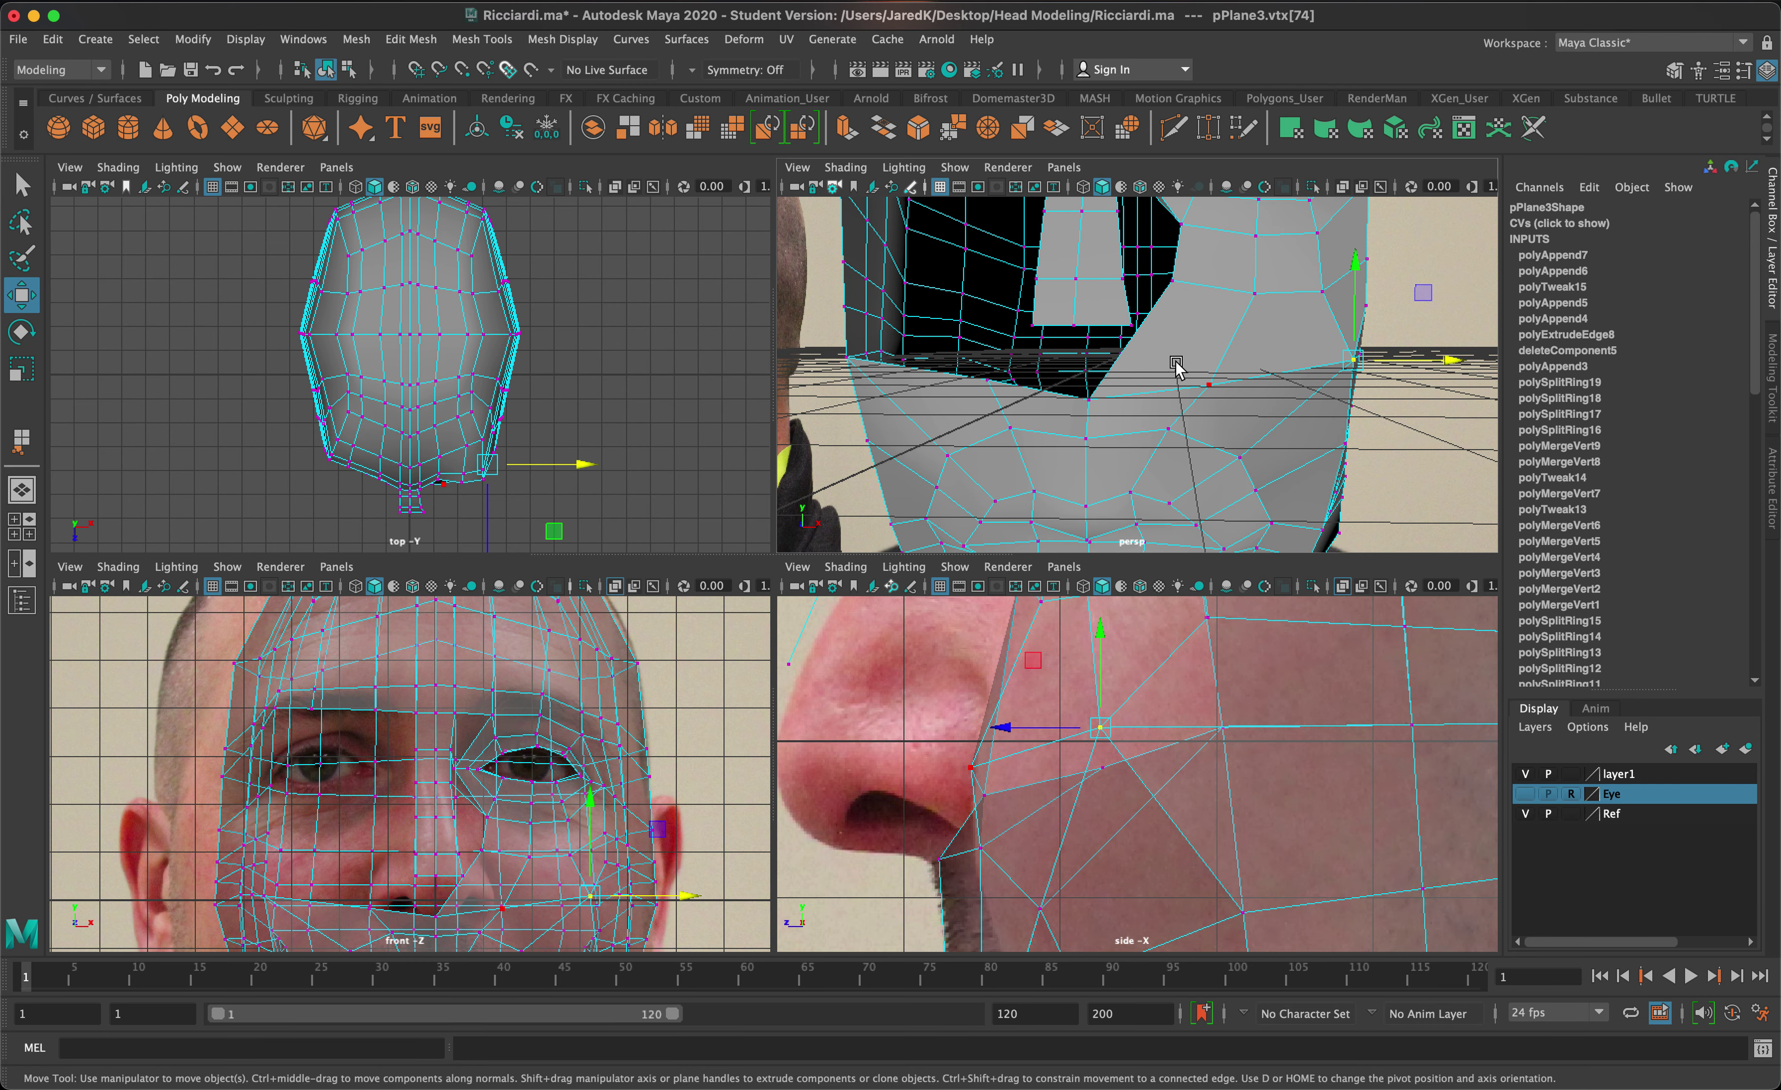
{"action": "left_click_drag", "start_coordinate": [1156, 350], "coordinate": [1040, 387], "text": "alt"}
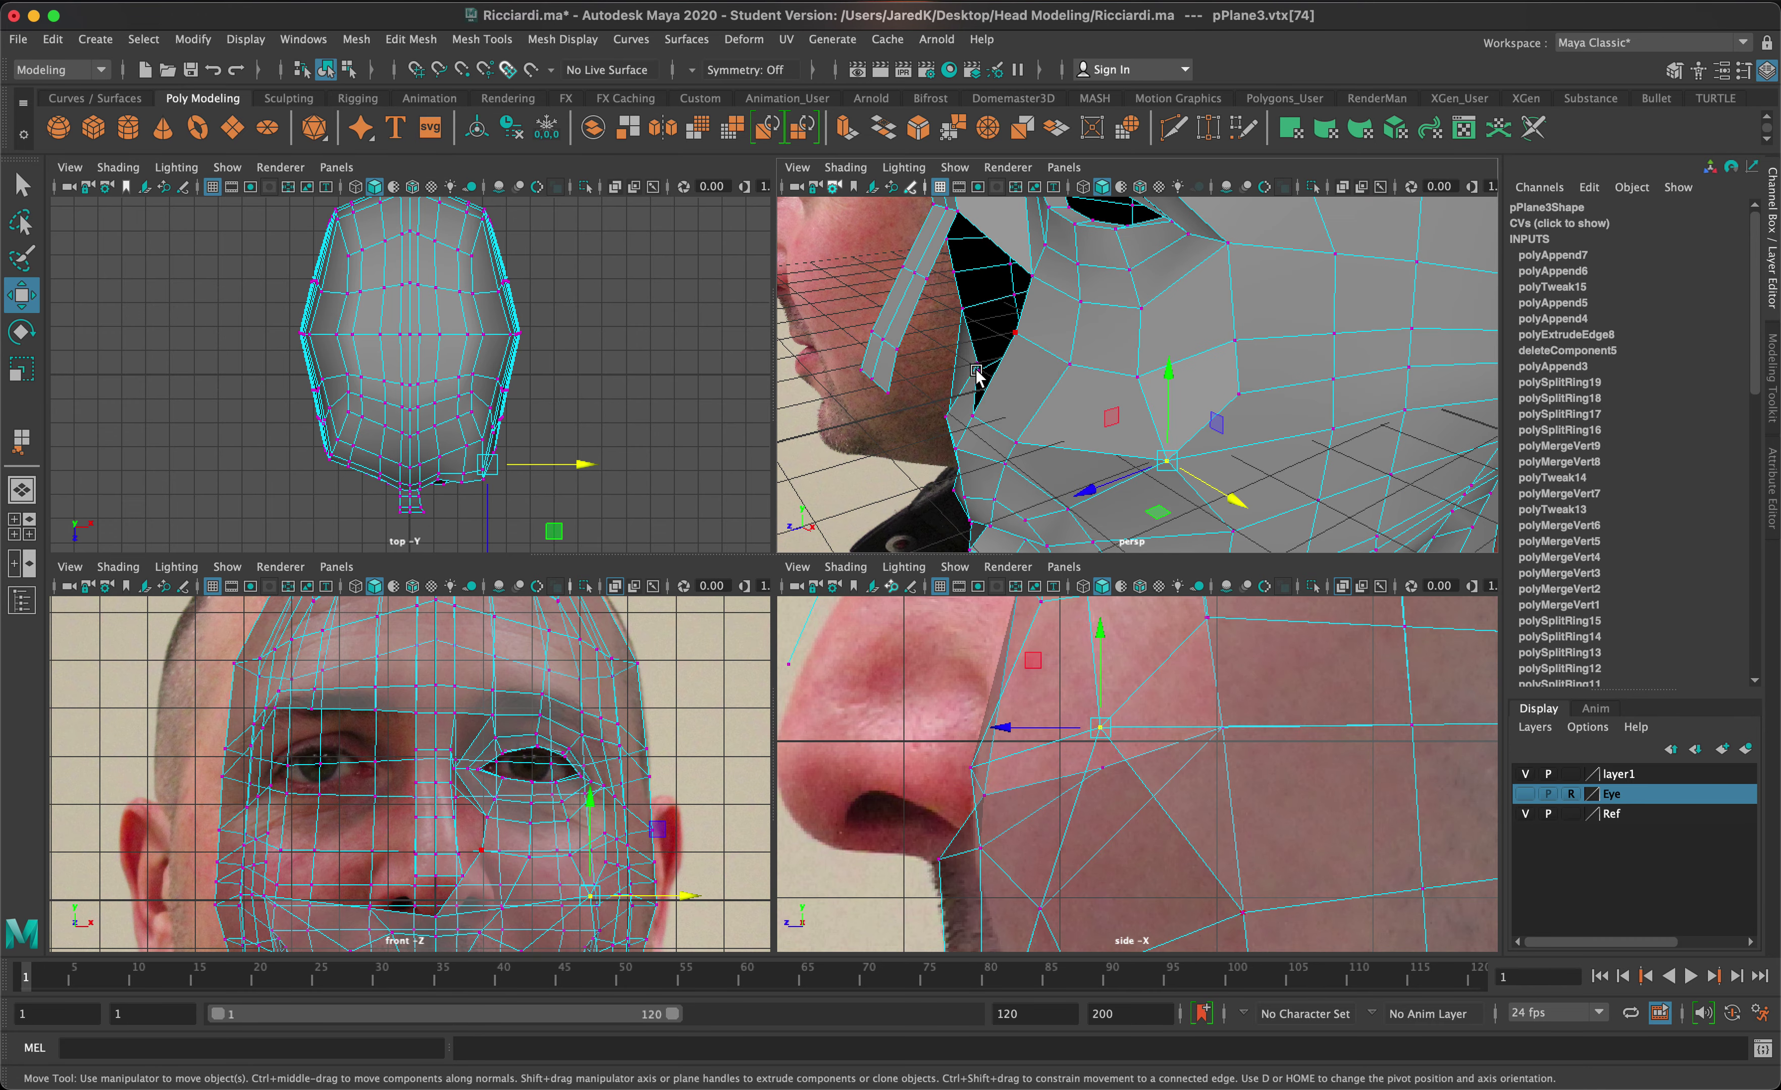
{"action": "right_click_drag", "start_coordinate": [915, 311], "coordinate": [906, 265]}
{"action": "left_click", "coordinate": [910, 353]}
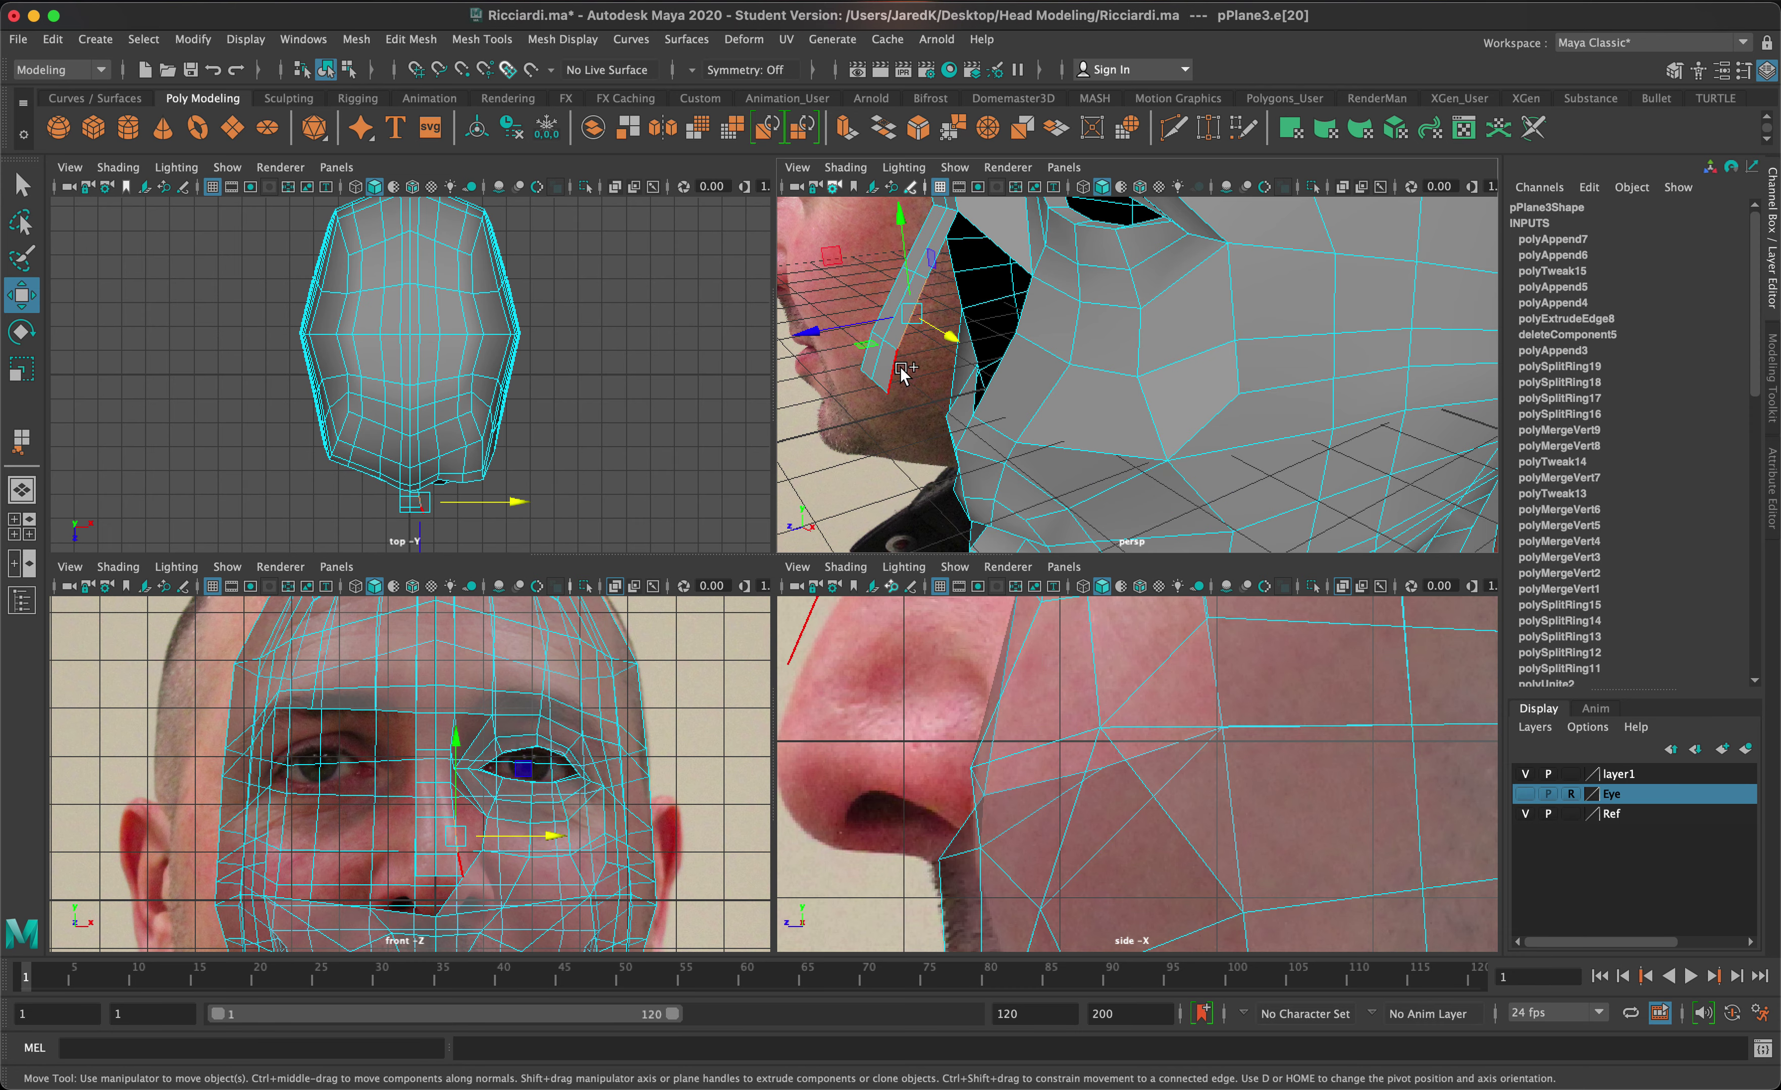
{"action": "left_click", "coordinate": [927, 391], "text": "shift"}
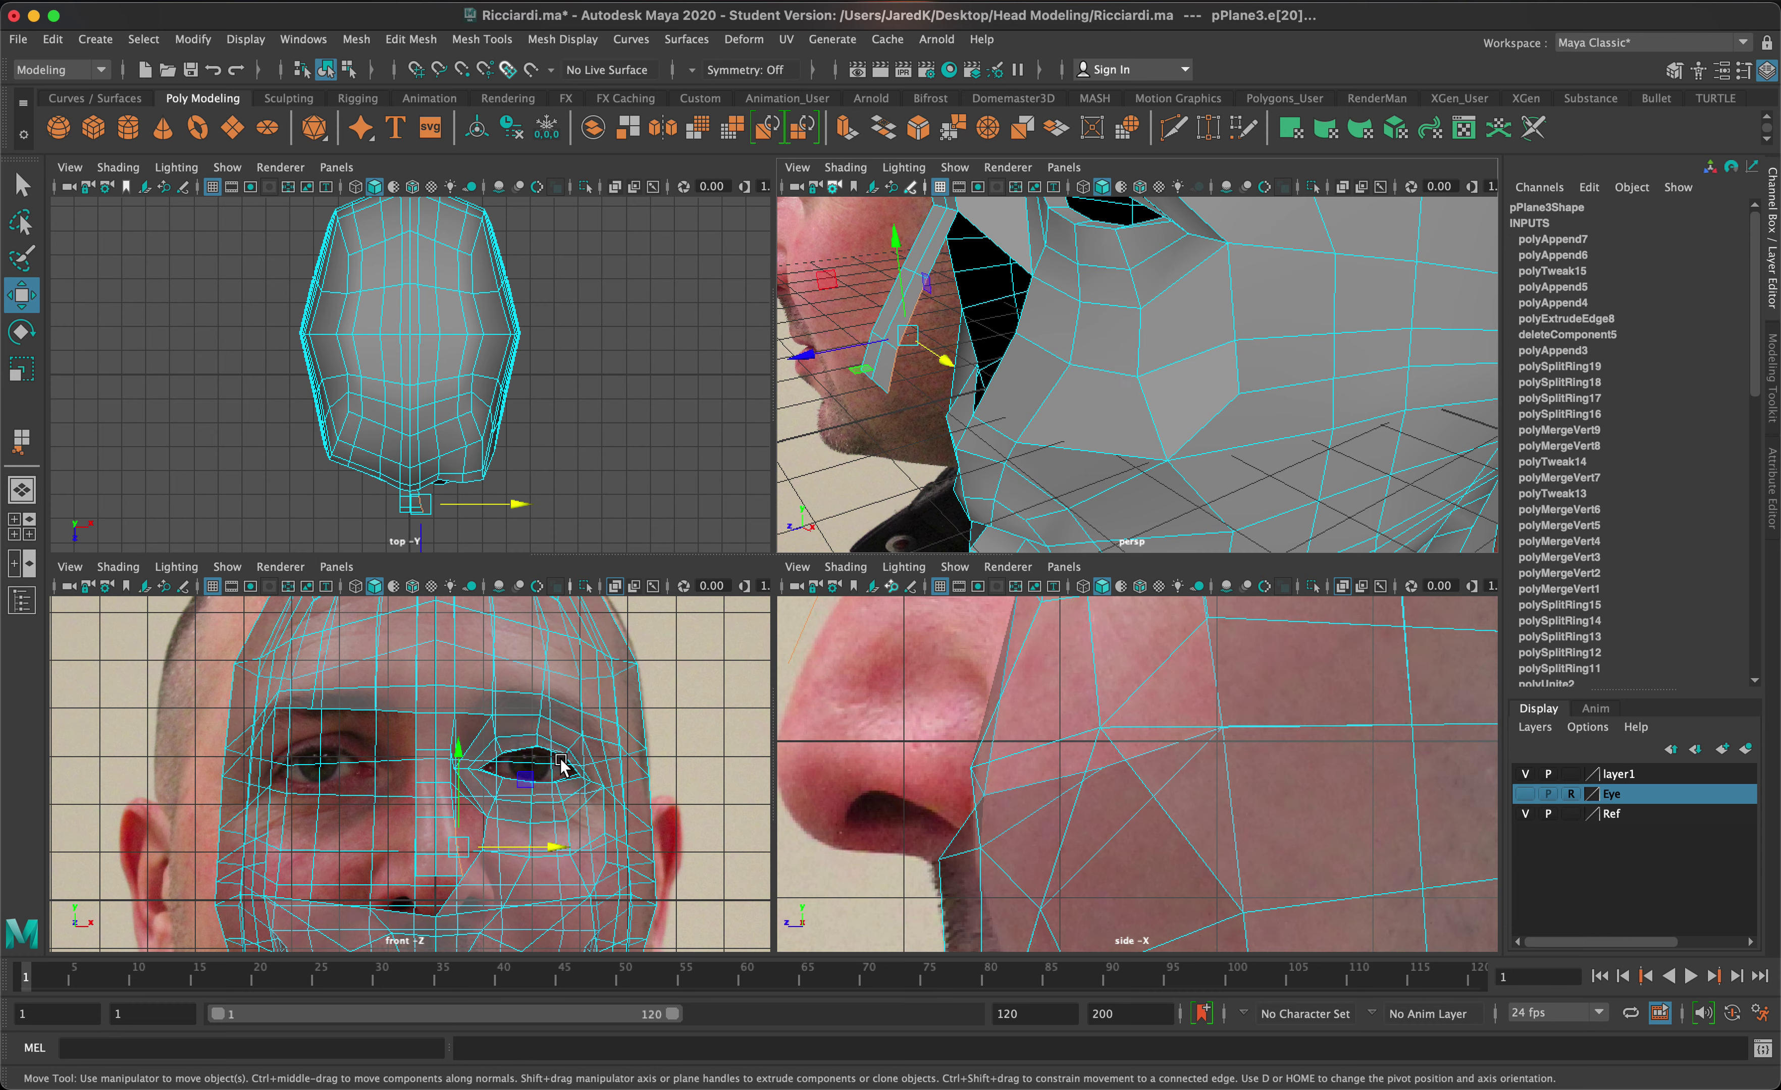
{"action": "key", "text": "ctrl+e"}
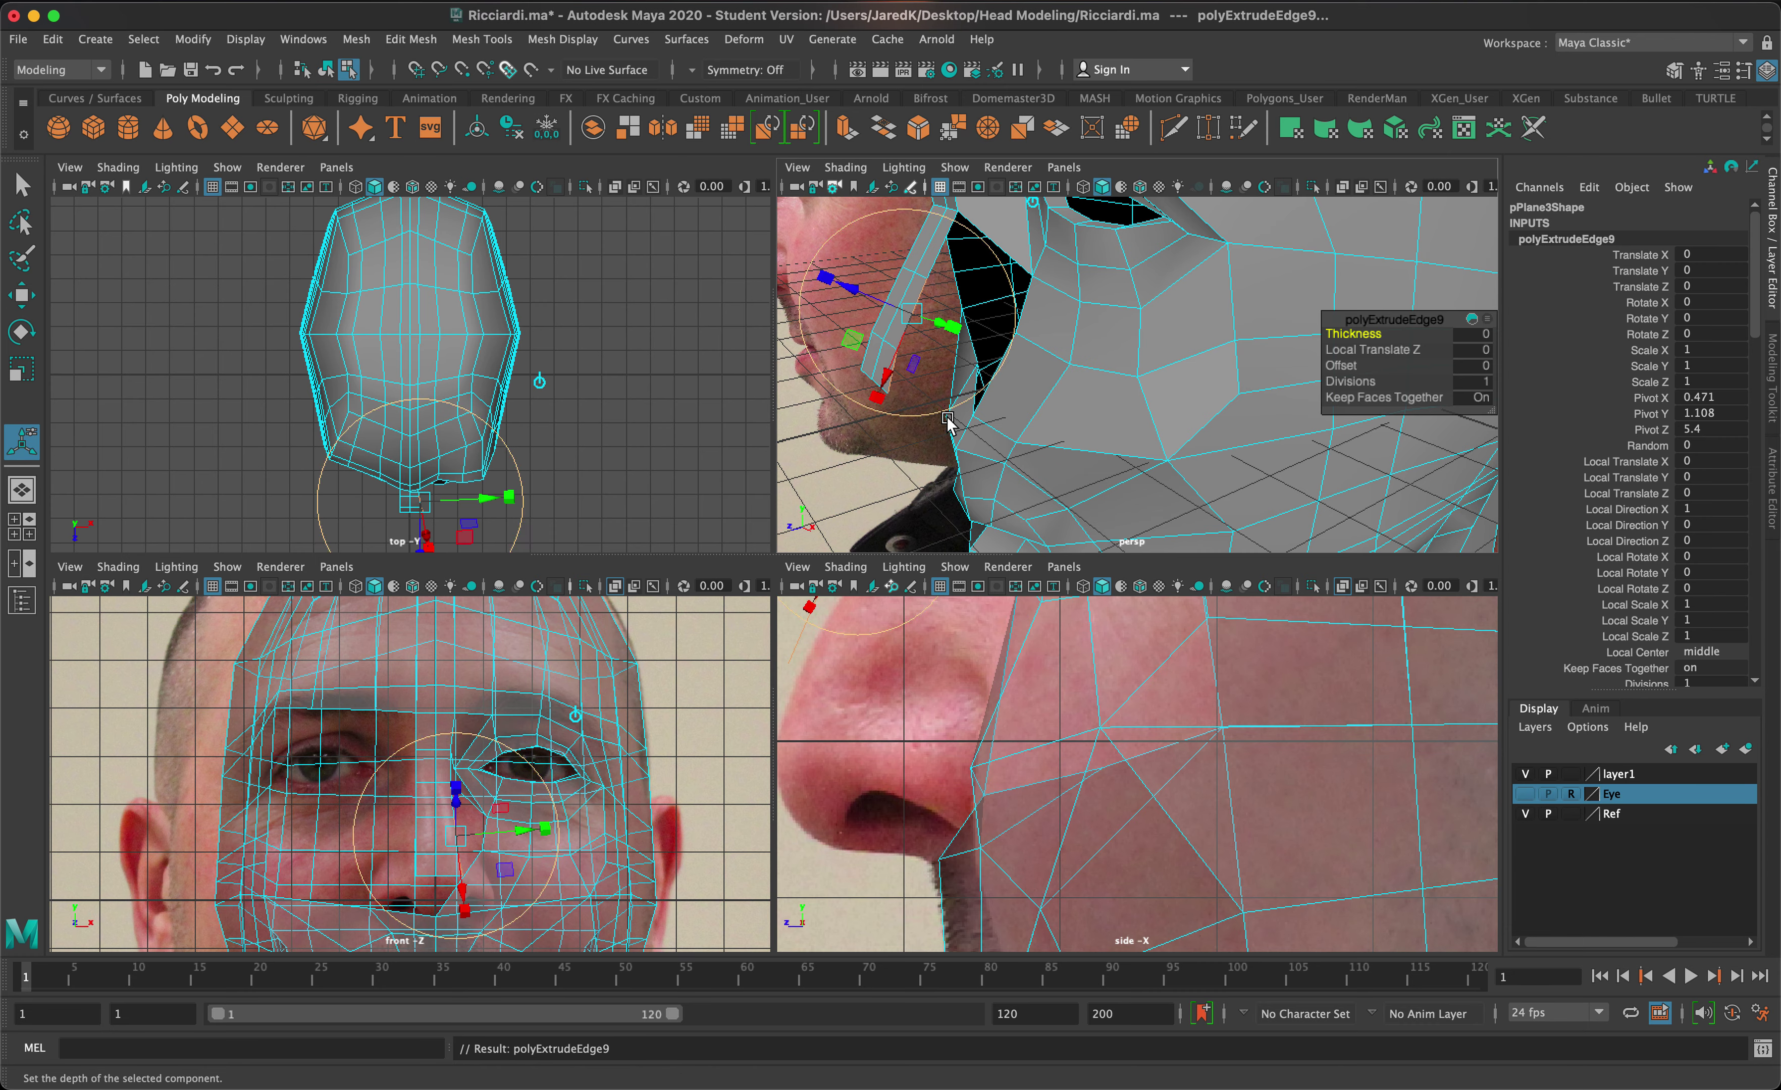
- Pull the extruded nose edges back and outward toward the cheek, with local translation about 0.38 in X, 0.31 in Y and -1.15 in Z
{"action": "middle_click_drag", "start_coordinate": [1139, 788], "coordinate": [1228, 903], "text": "alt"}
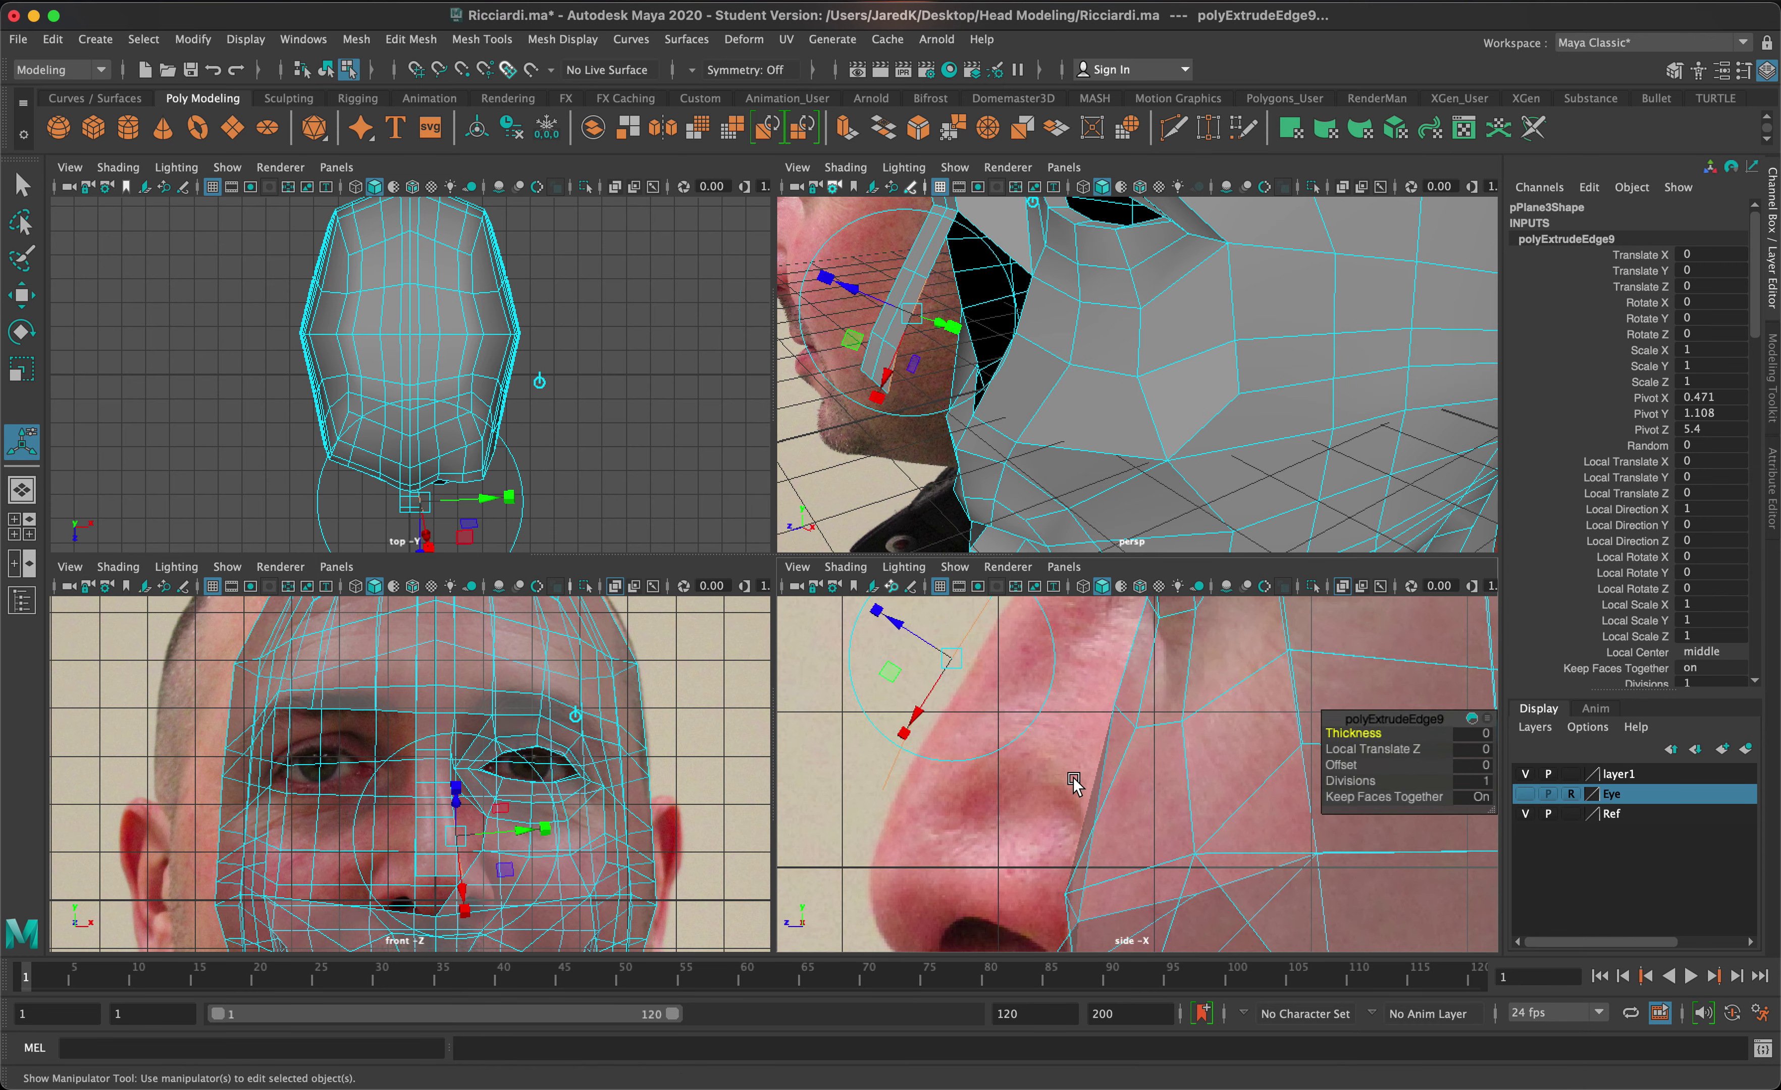
{"action": "middle_click_drag", "start_coordinate": [1073, 776], "coordinate": [1099, 830], "text": "alt"}
{"action": "left_click_drag", "start_coordinate": [965, 701], "coordinate": [1088, 850]}
{"action": "left_click_drag", "start_coordinate": [1039, 294], "coordinate": [1158, 286], "text": "alt"}
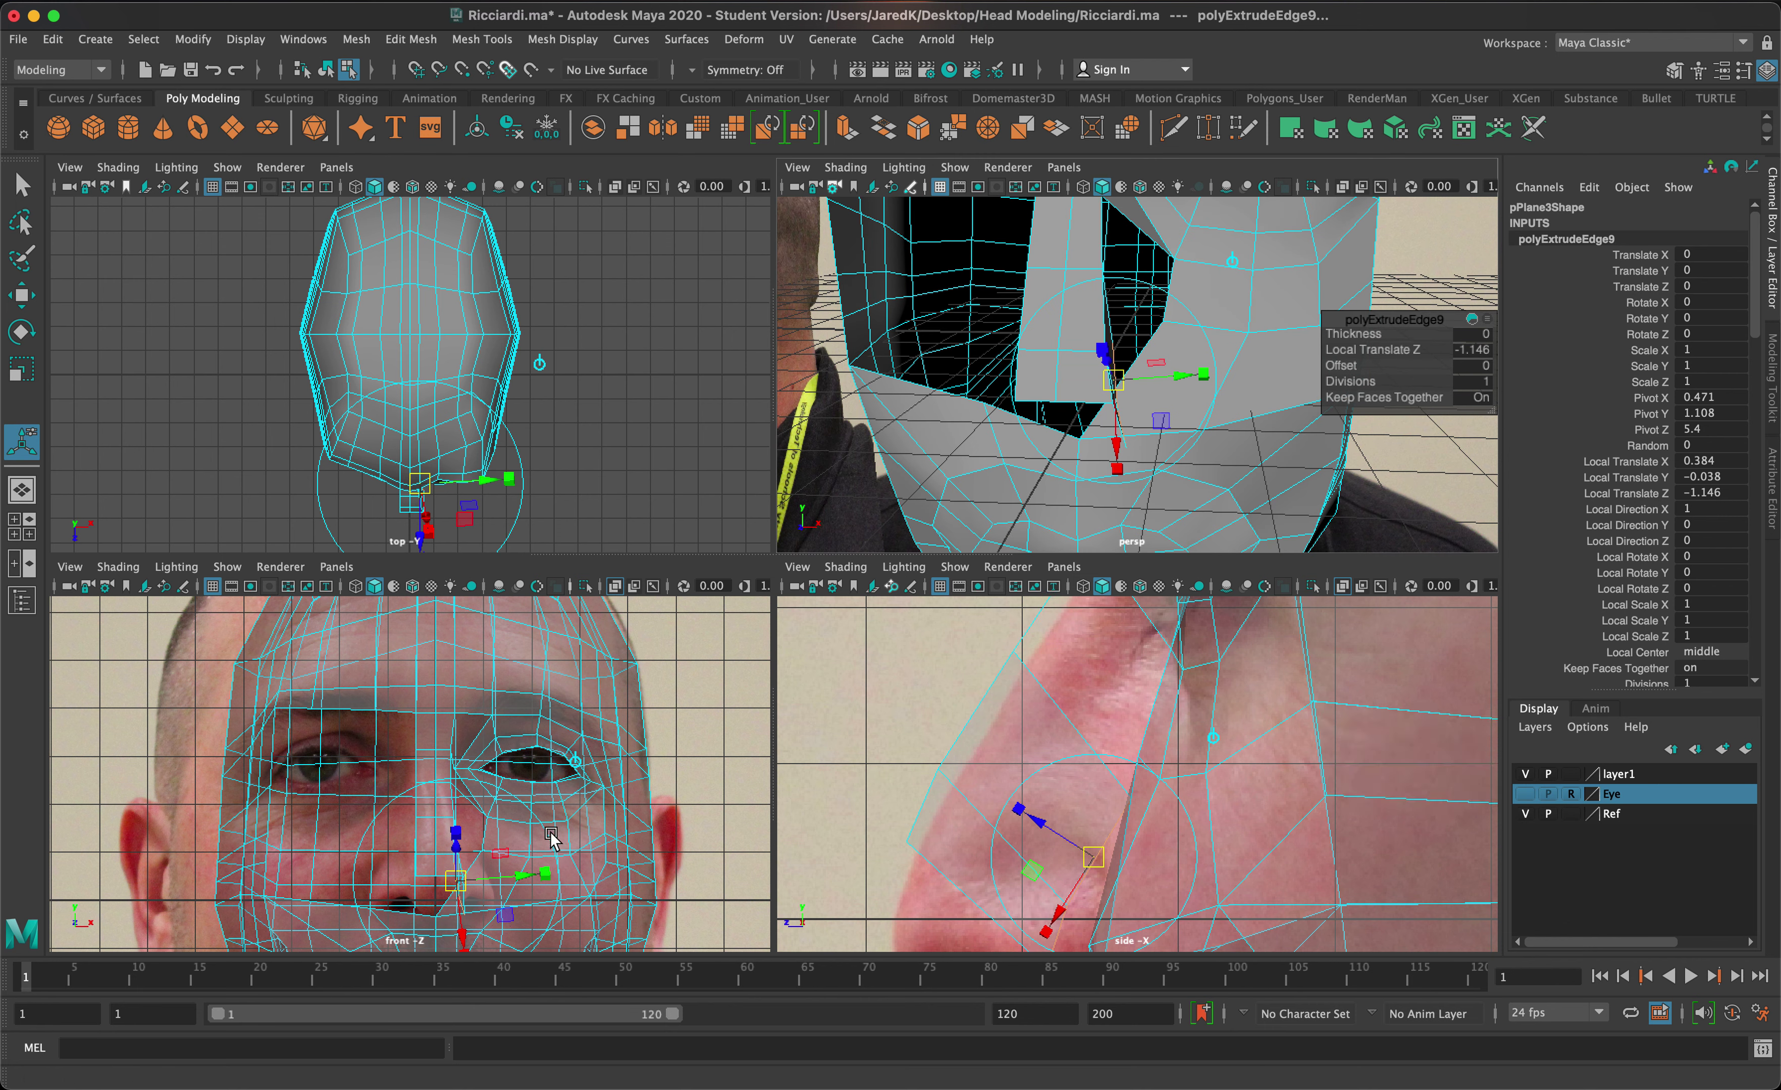
{"action": "left_click_drag", "start_coordinate": [521, 880], "coordinate": [538, 873]}
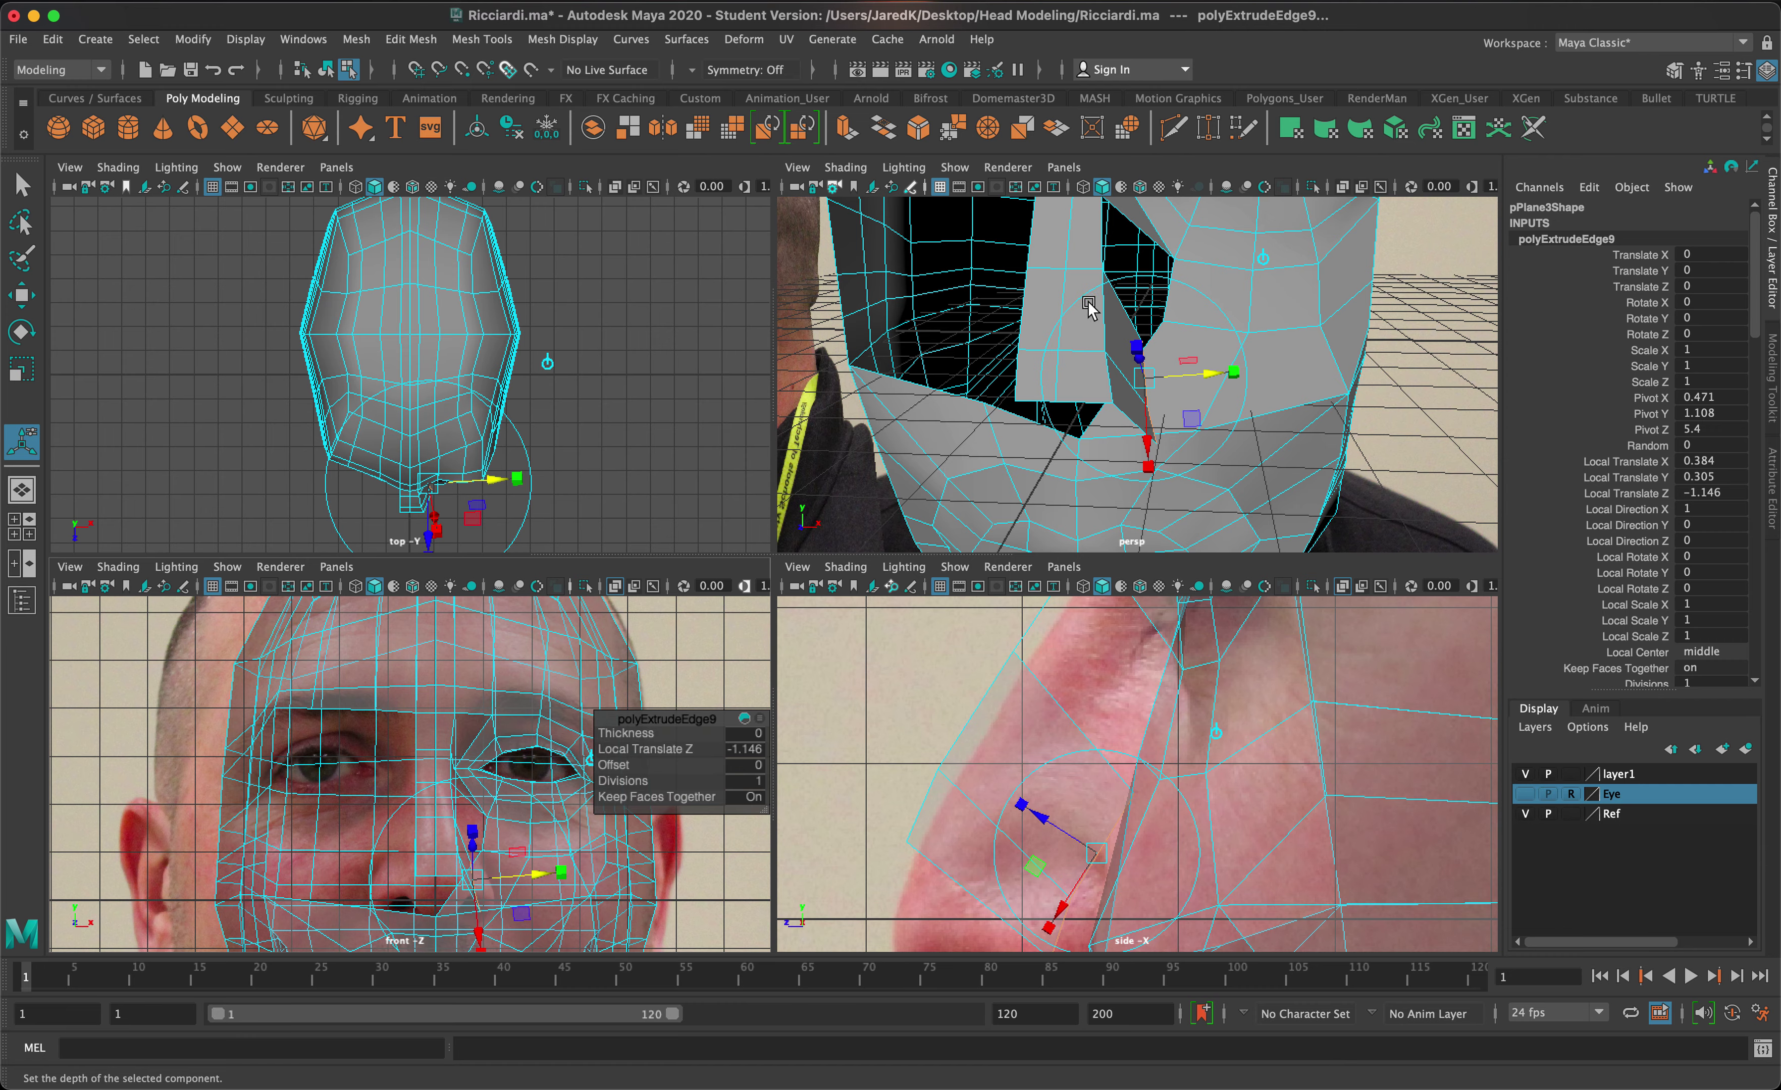
- Delete the cheek face beside the lower end of the extruded nose side, below the inner part of the eye
{"action": "mouse_move", "coordinate": [1088, 307]}
{"action": "left_mouse_down", "text": "alt"}
{"action": "mouse_move", "coordinate": [1192, 316]}
{"action": "mouse_move", "coordinate": [1109, 319]}
{"action": "left_mouse_up", "text": "alt"}
{"action": "left_click_drag", "start_coordinate": [1103, 328], "coordinate": [1129, 326], "text": "alt"}
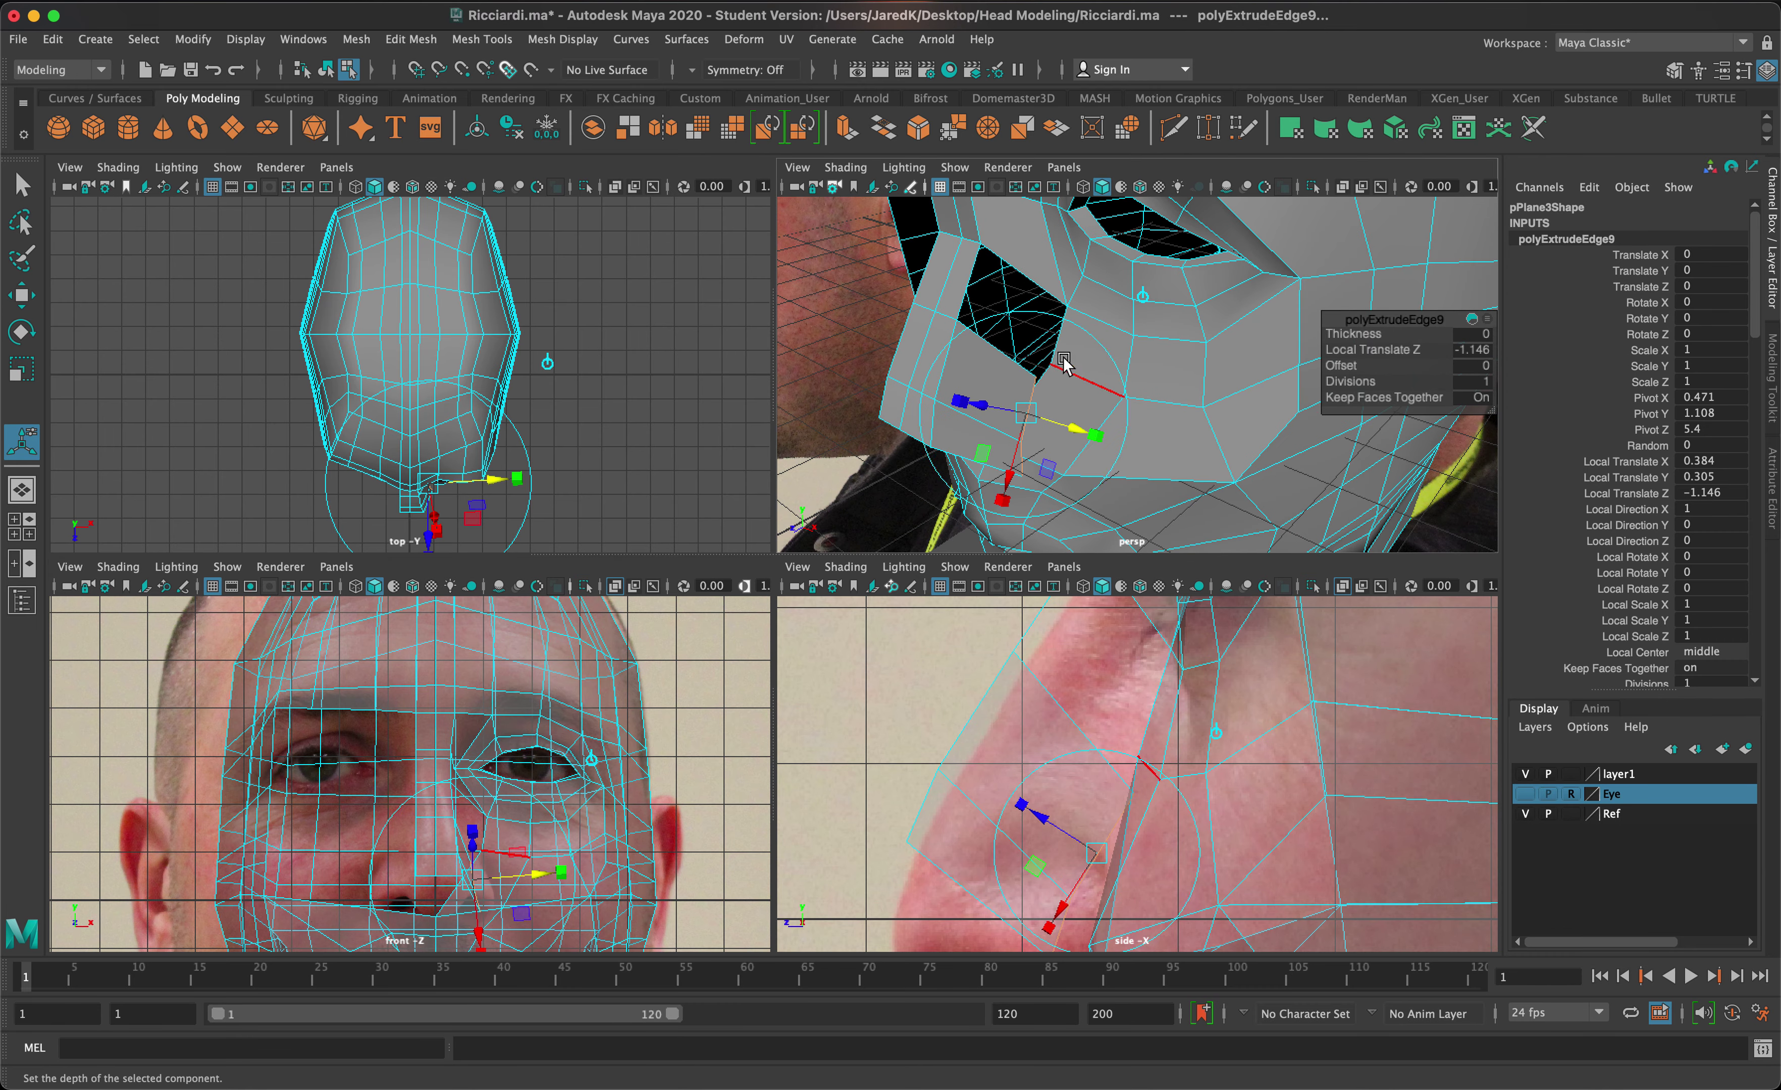
{"action": "key", "text": "q"}
{"action": "left_click_drag", "start_coordinate": [1042, 386], "coordinate": [1078, 350], "text": "alt"}
{"action": "right_click", "coordinate": [1100, 339]}
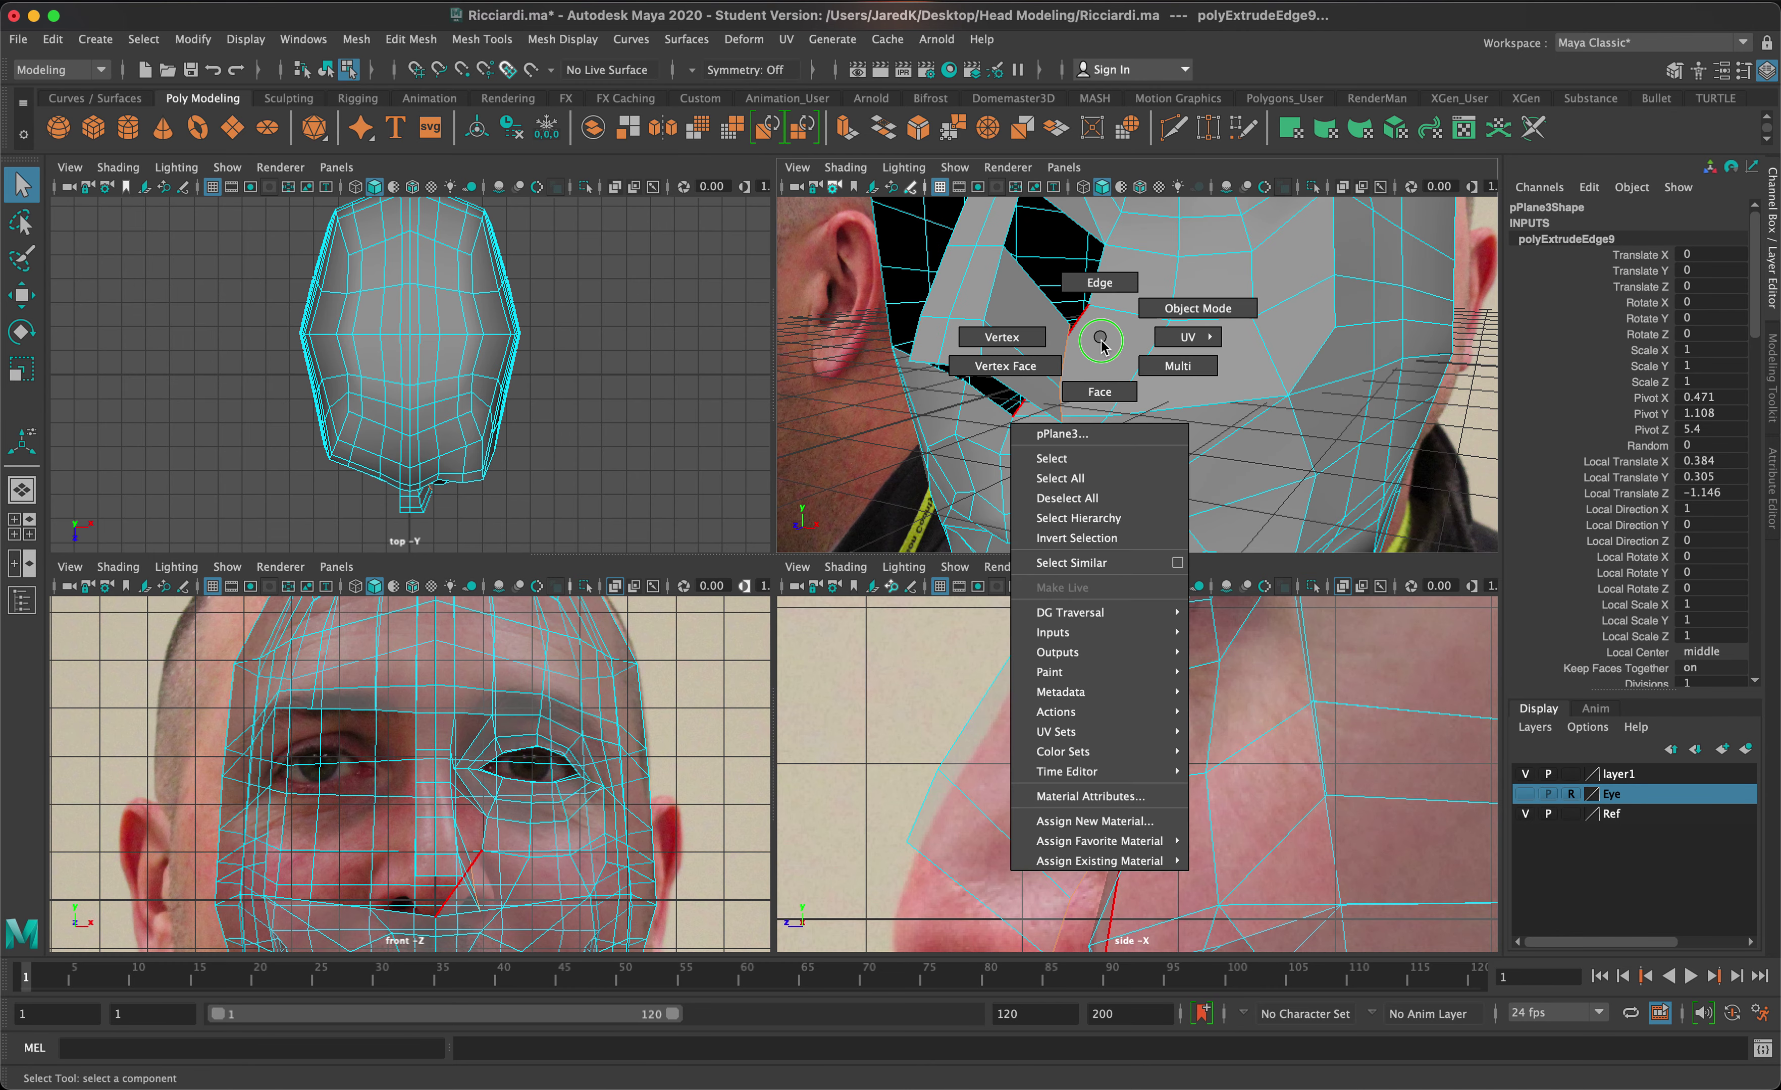
{"action": "right_click_drag", "start_coordinate": [1100, 342], "coordinate": [1089, 405]}
{"action": "left_click", "coordinate": [1110, 376]}
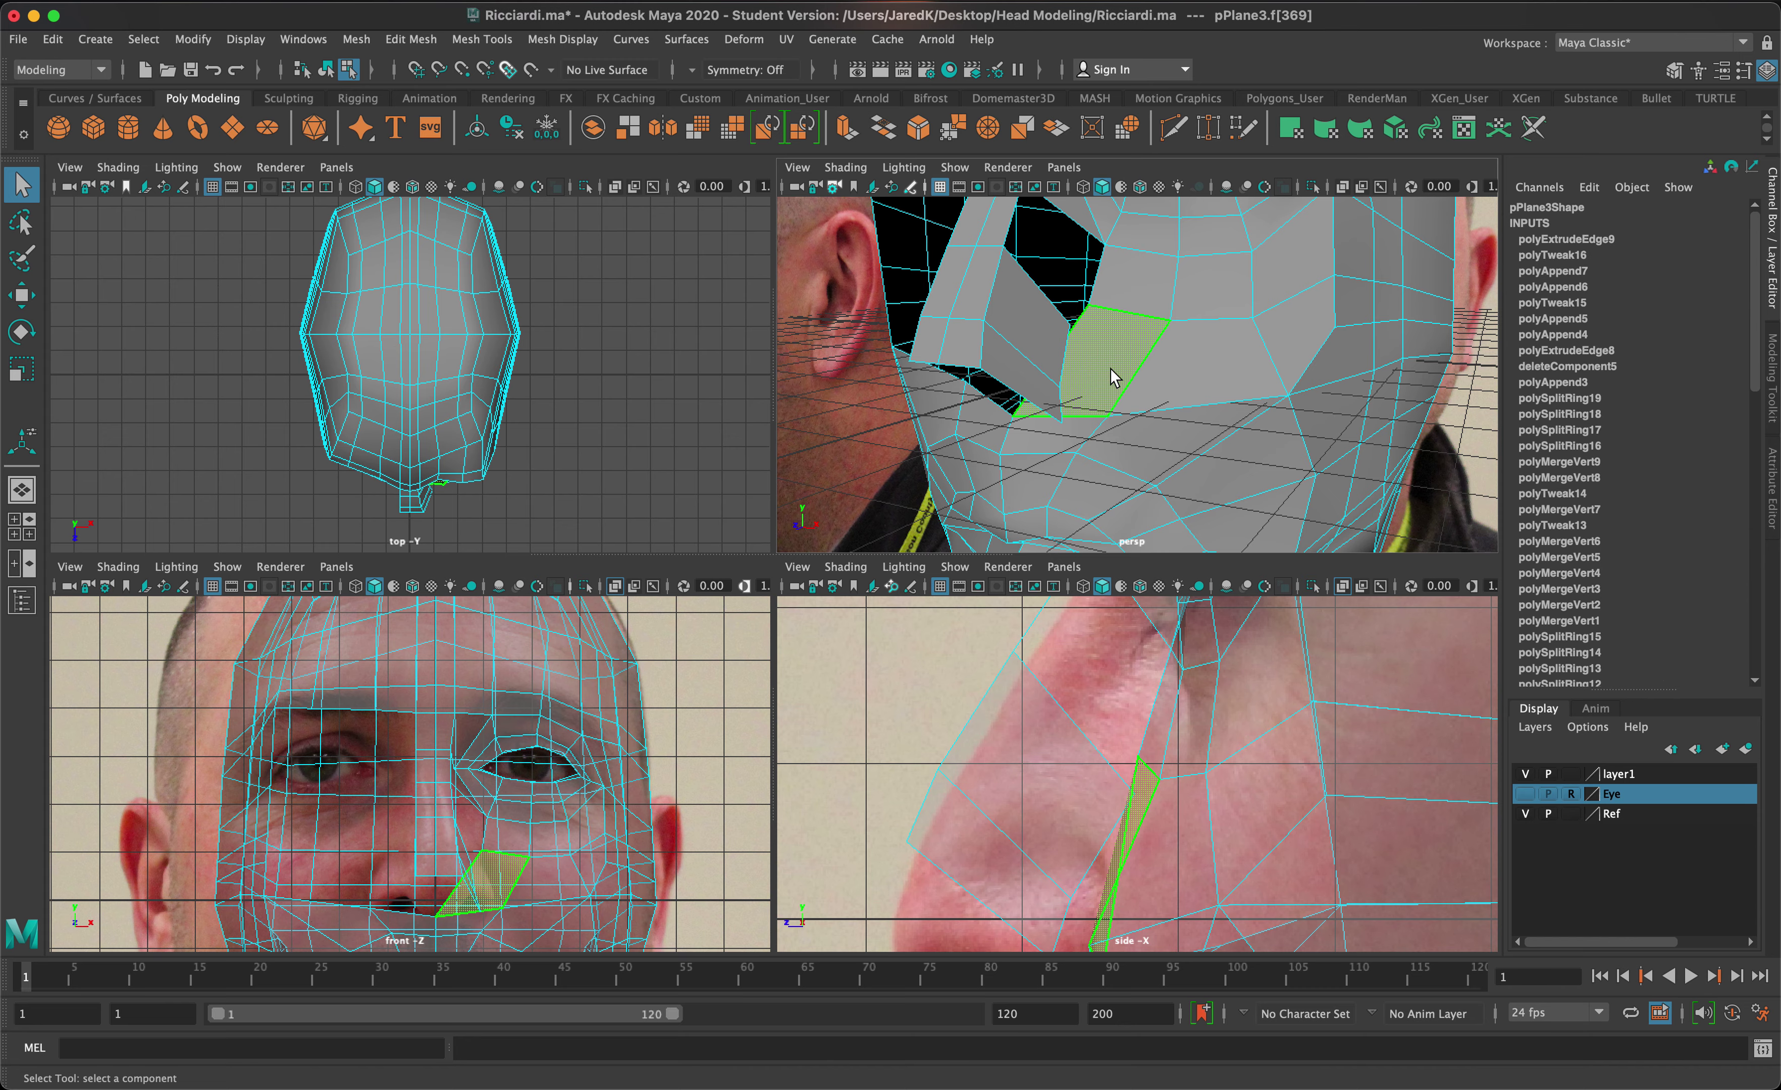
{"action": "key", "text": "Delete"}
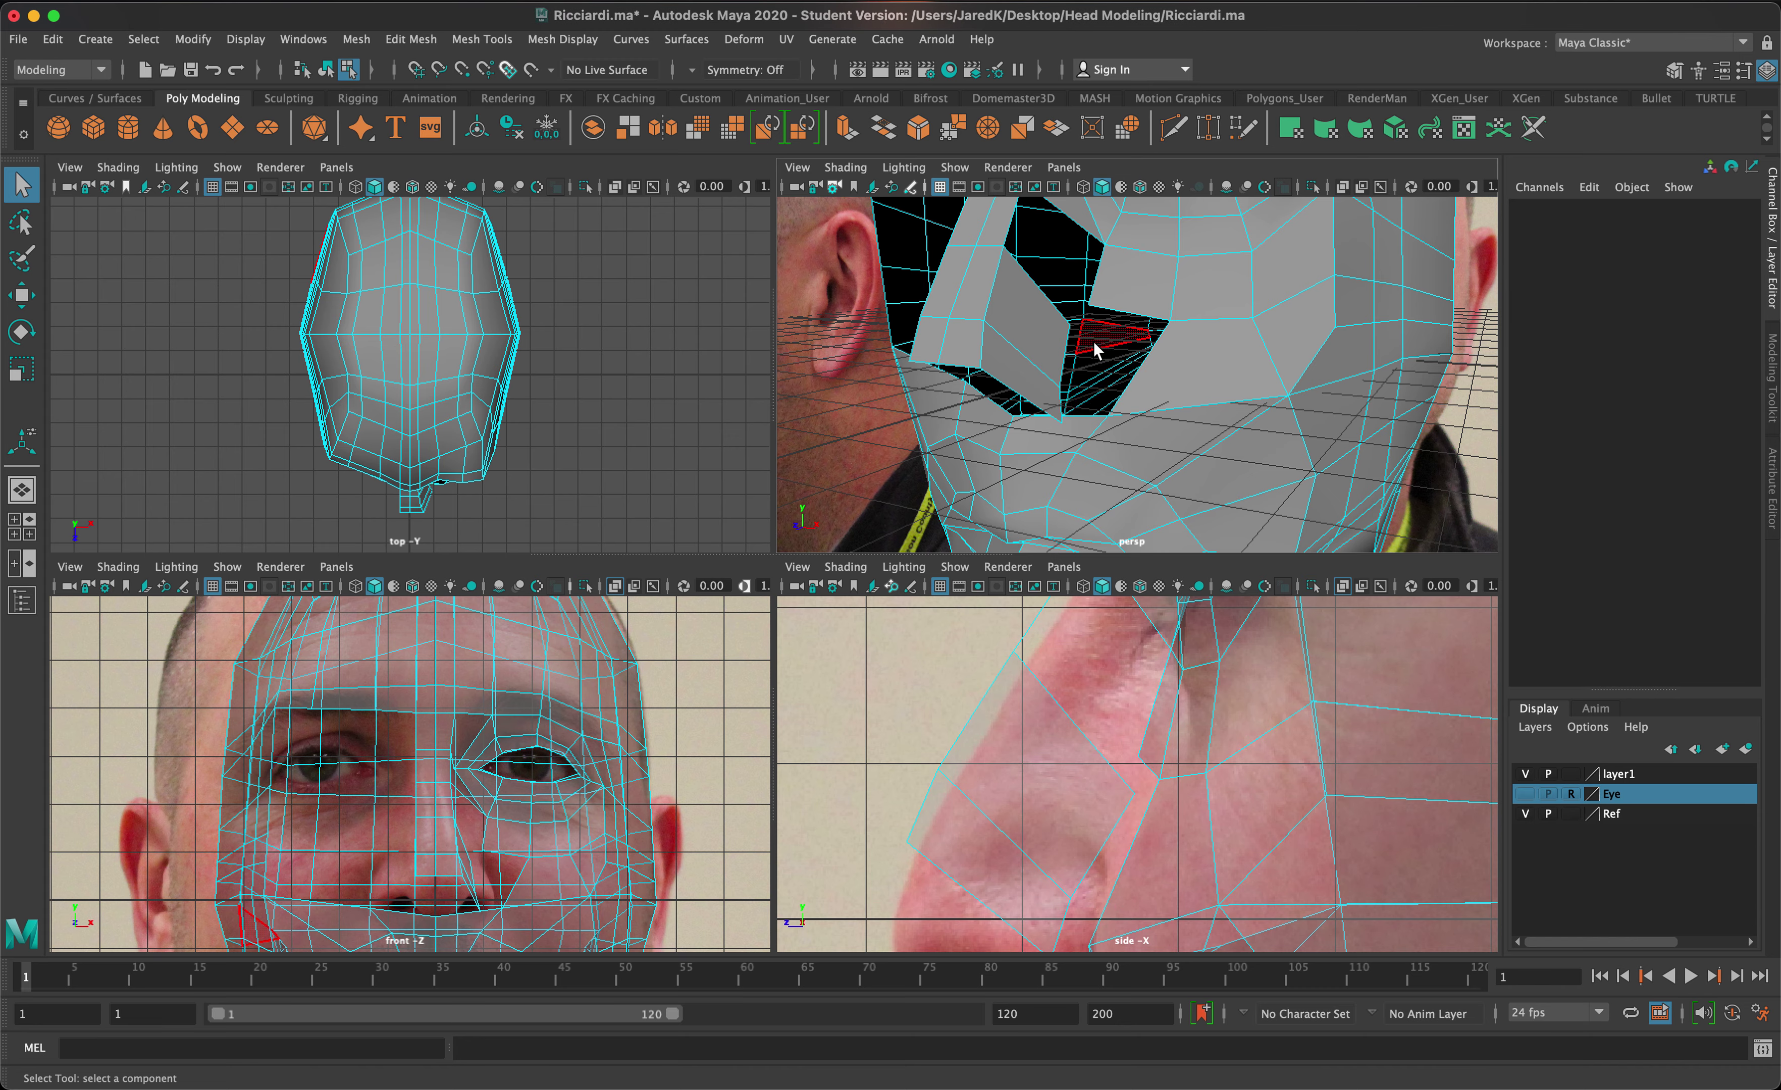
- Merge the extruded nose-side vertex and the adjacent cheek vertex below the inner eye to their center
{"action": "right_click_drag", "start_coordinate": [1123, 269], "coordinate": [1094, 292]}
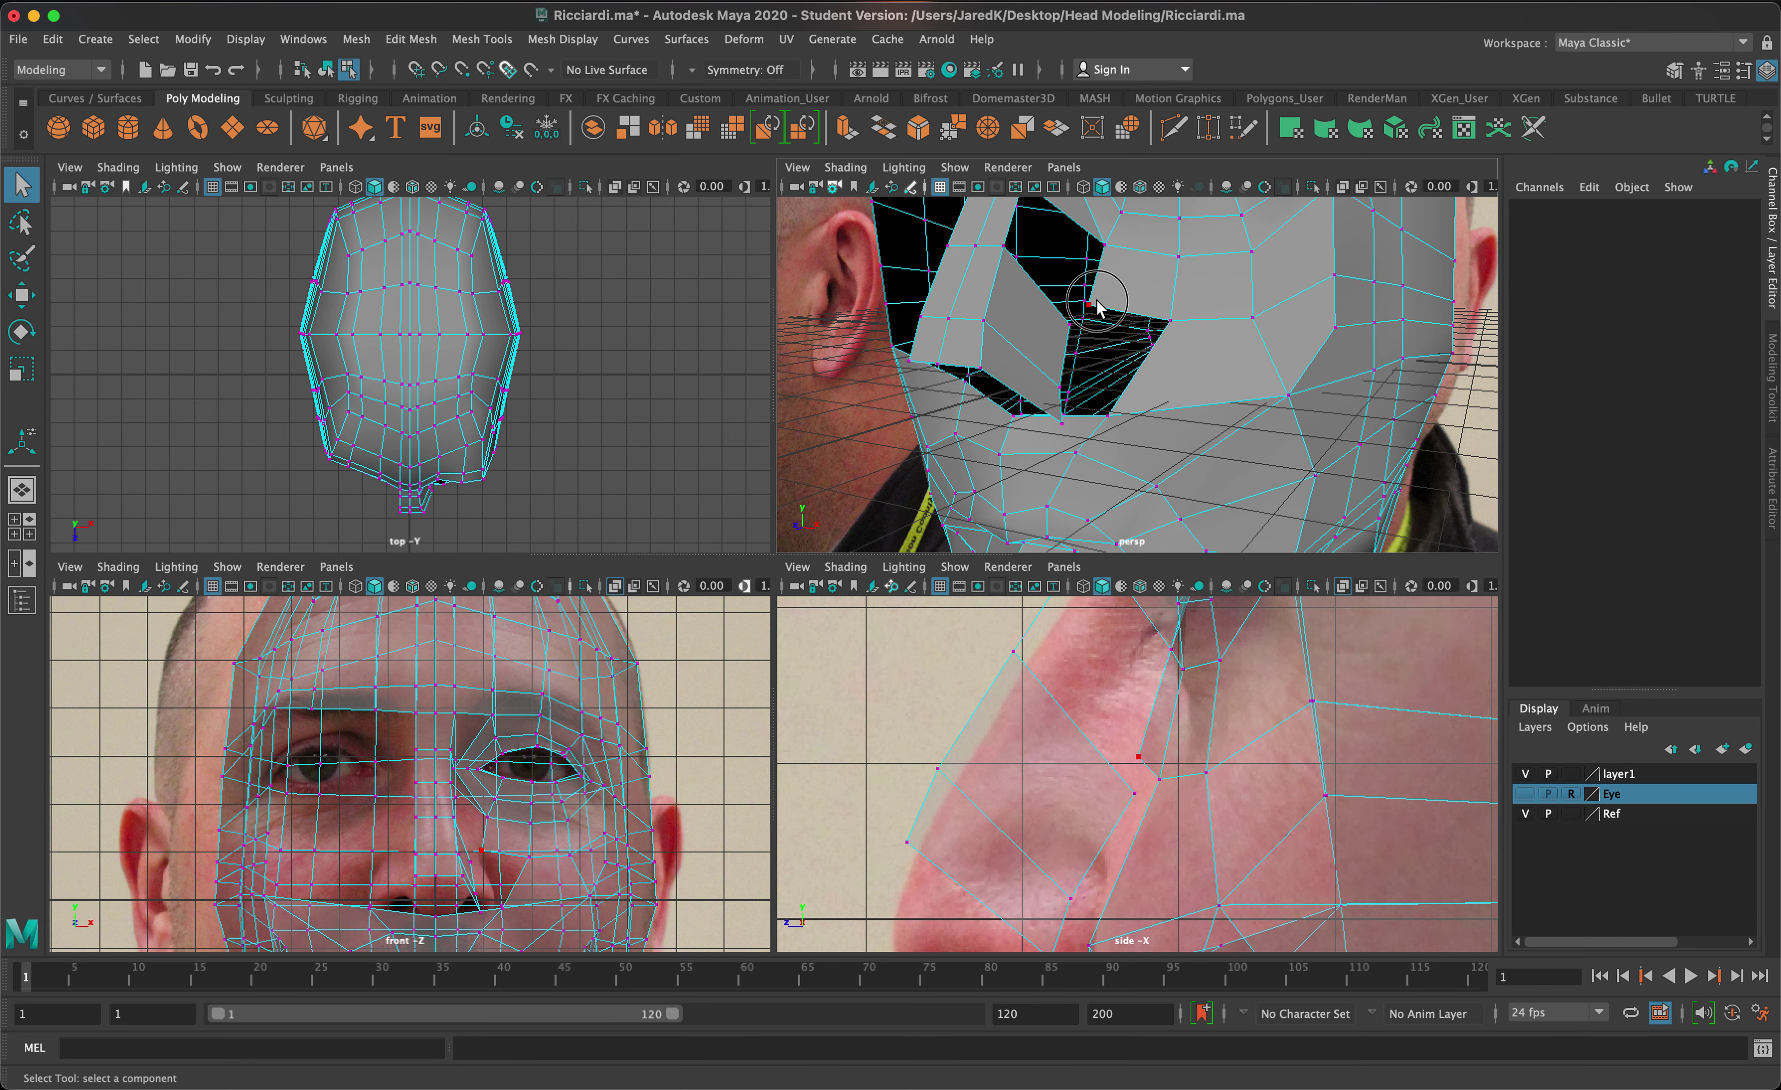
{"action": "left_click", "coordinate": [1096, 301]}
{"action": "left_click", "coordinate": [1067, 333], "text": "shift"}
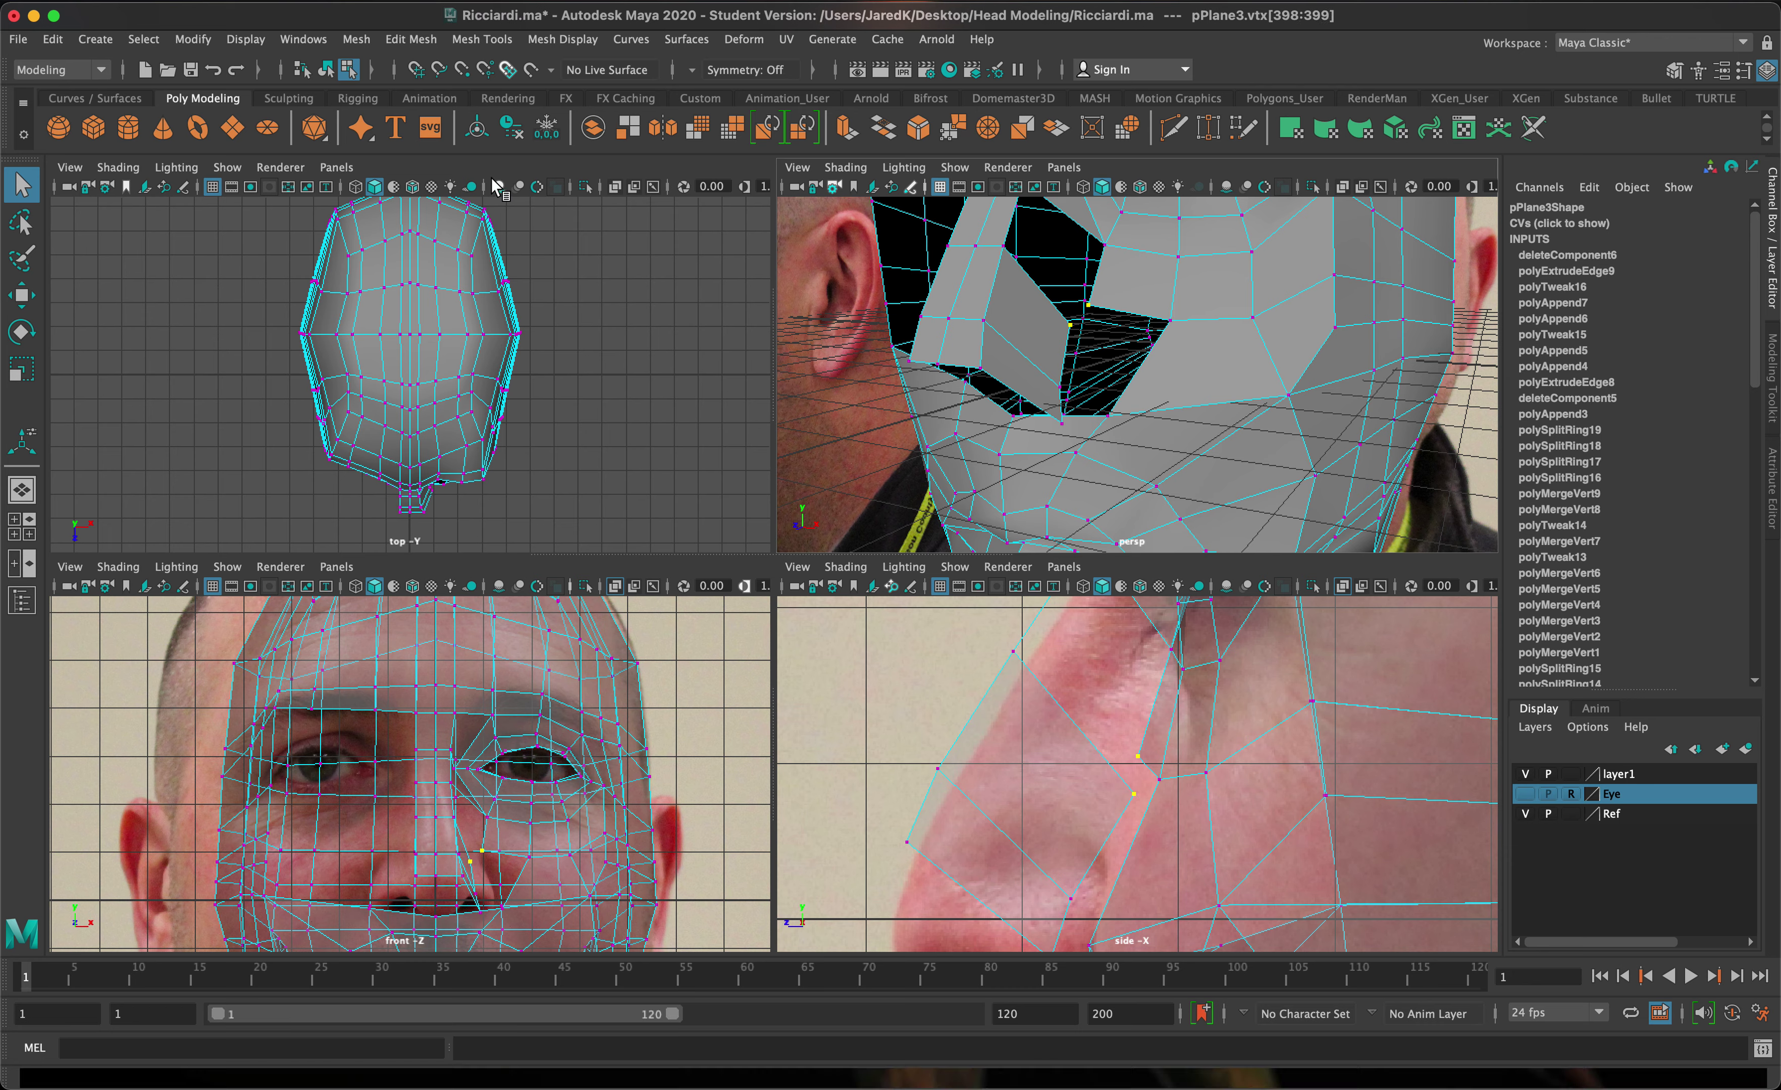
{"action": "left_click", "coordinate": [367, 44]}
{"action": "left_click", "coordinate": [422, 44]}
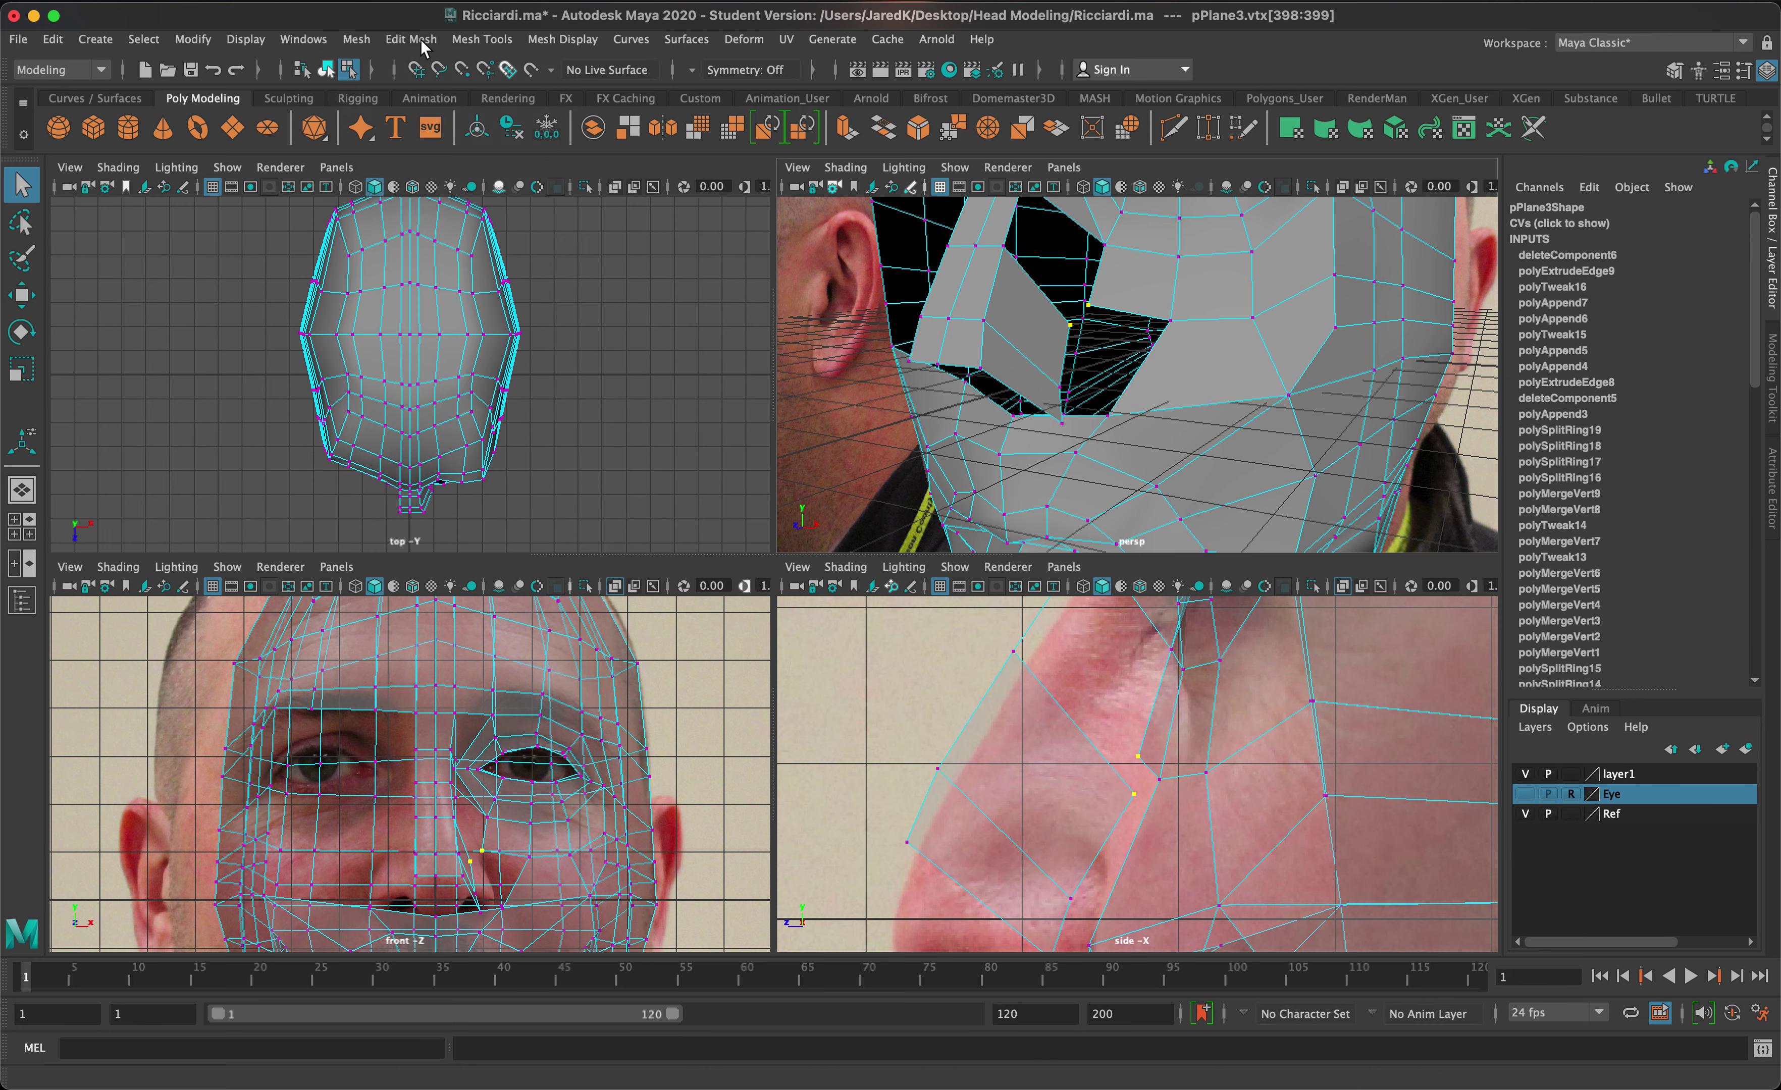
{"action": "left_click", "coordinate": [422, 44]}
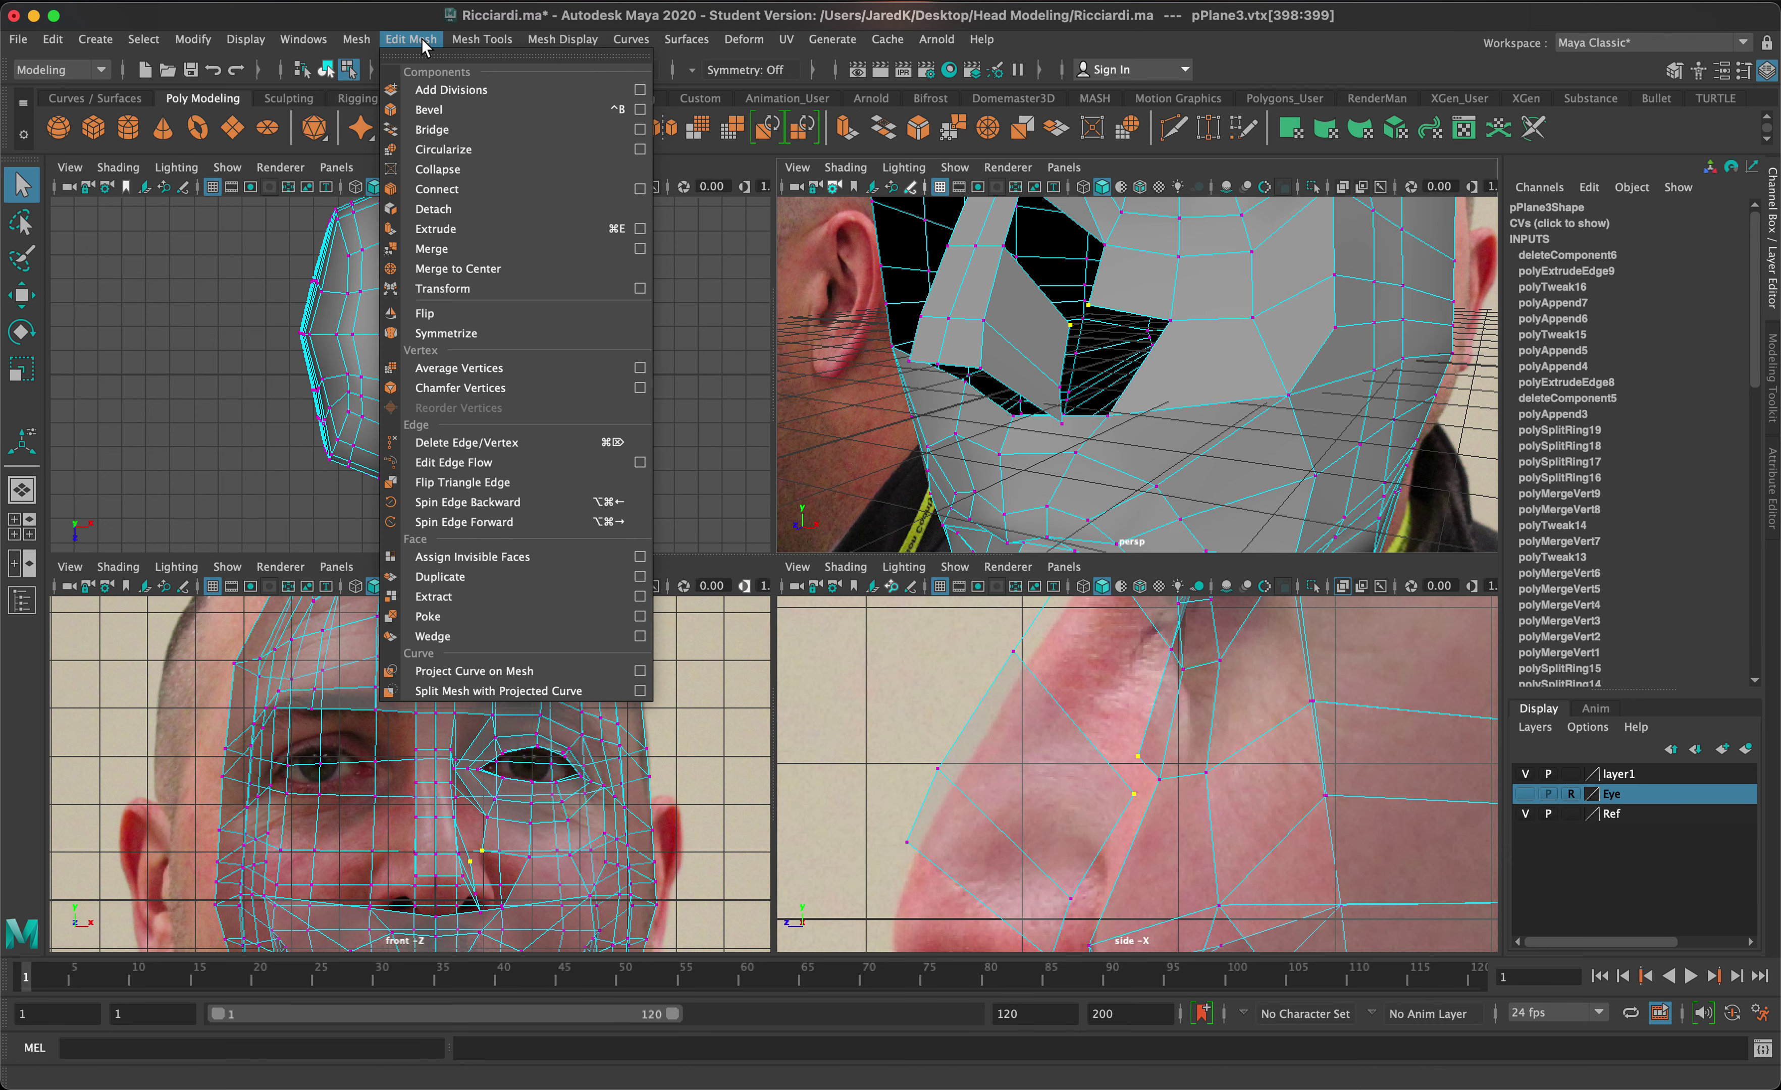
{"action": "left_click", "coordinate": [507, 272]}
- Fill the upper opening between the nose side and the inner eye mesh with an appended polygon
{"action": "left_click_drag", "start_coordinate": [1003, 395], "coordinate": [970, 414], "text": "alt"}
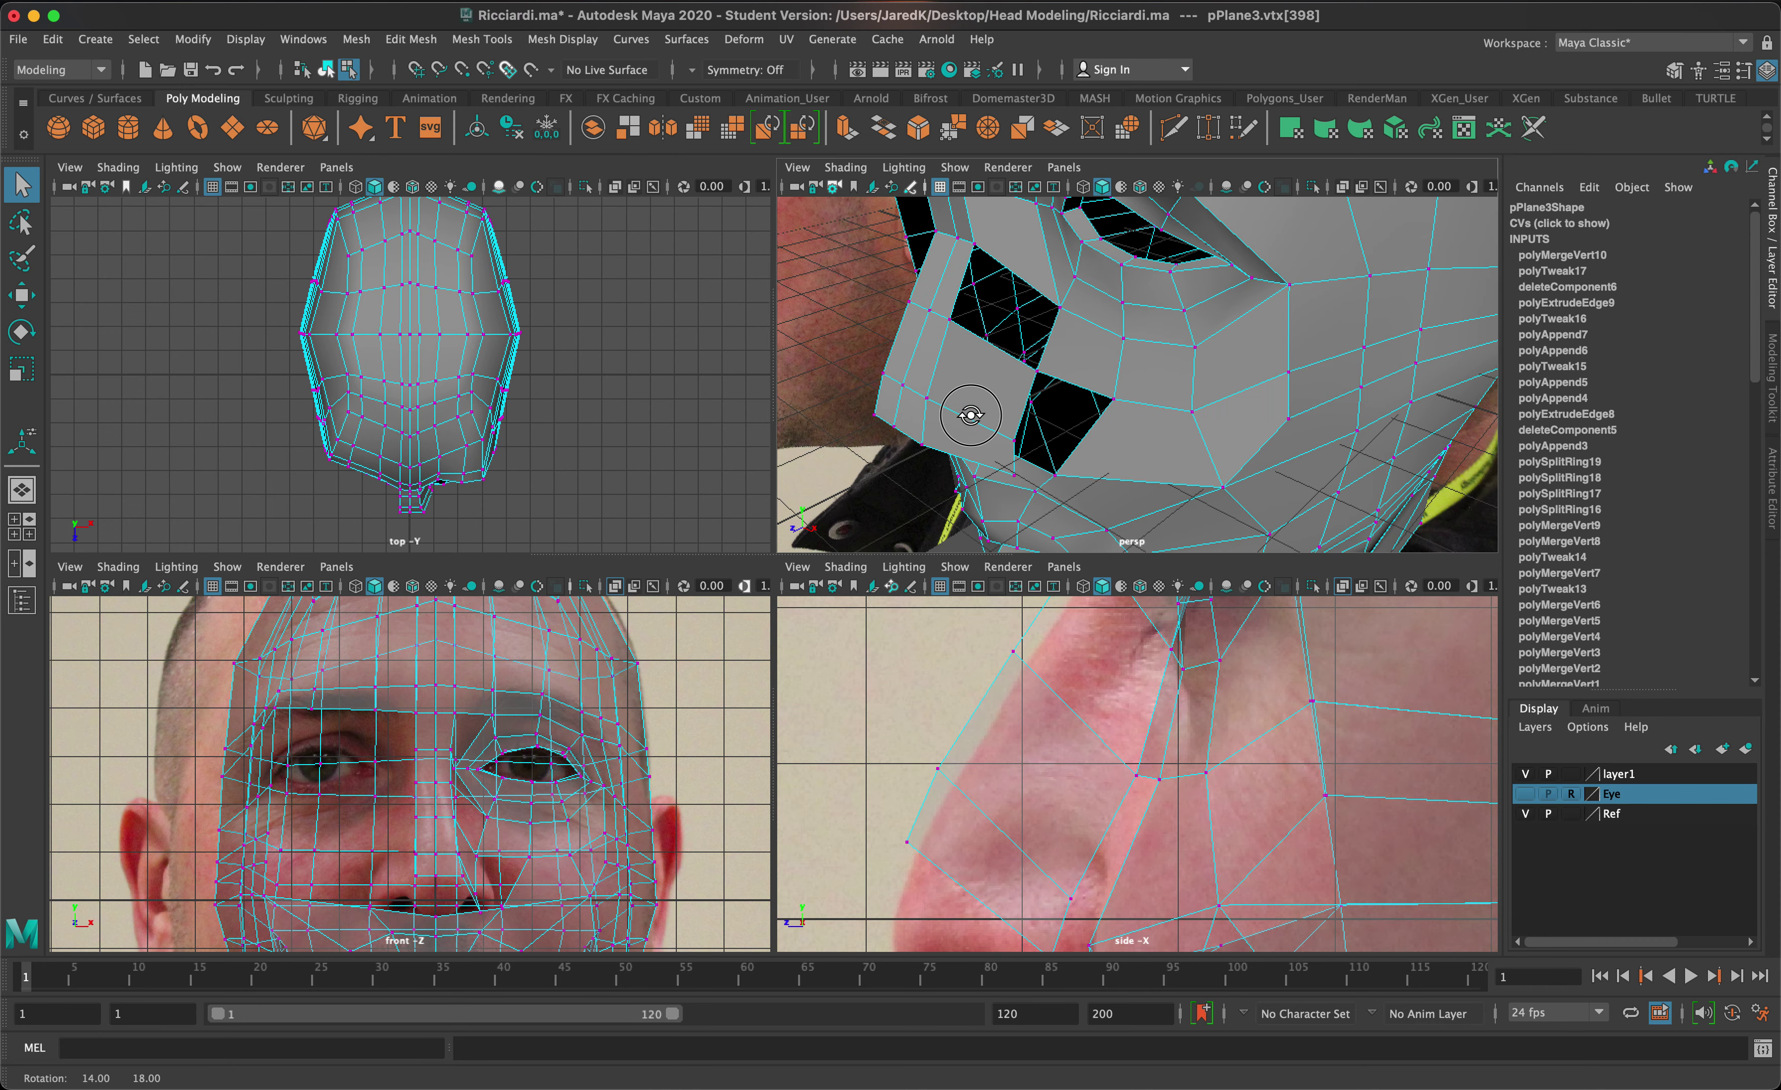
{"action": "left_click", "coordinate": [455, 41]}
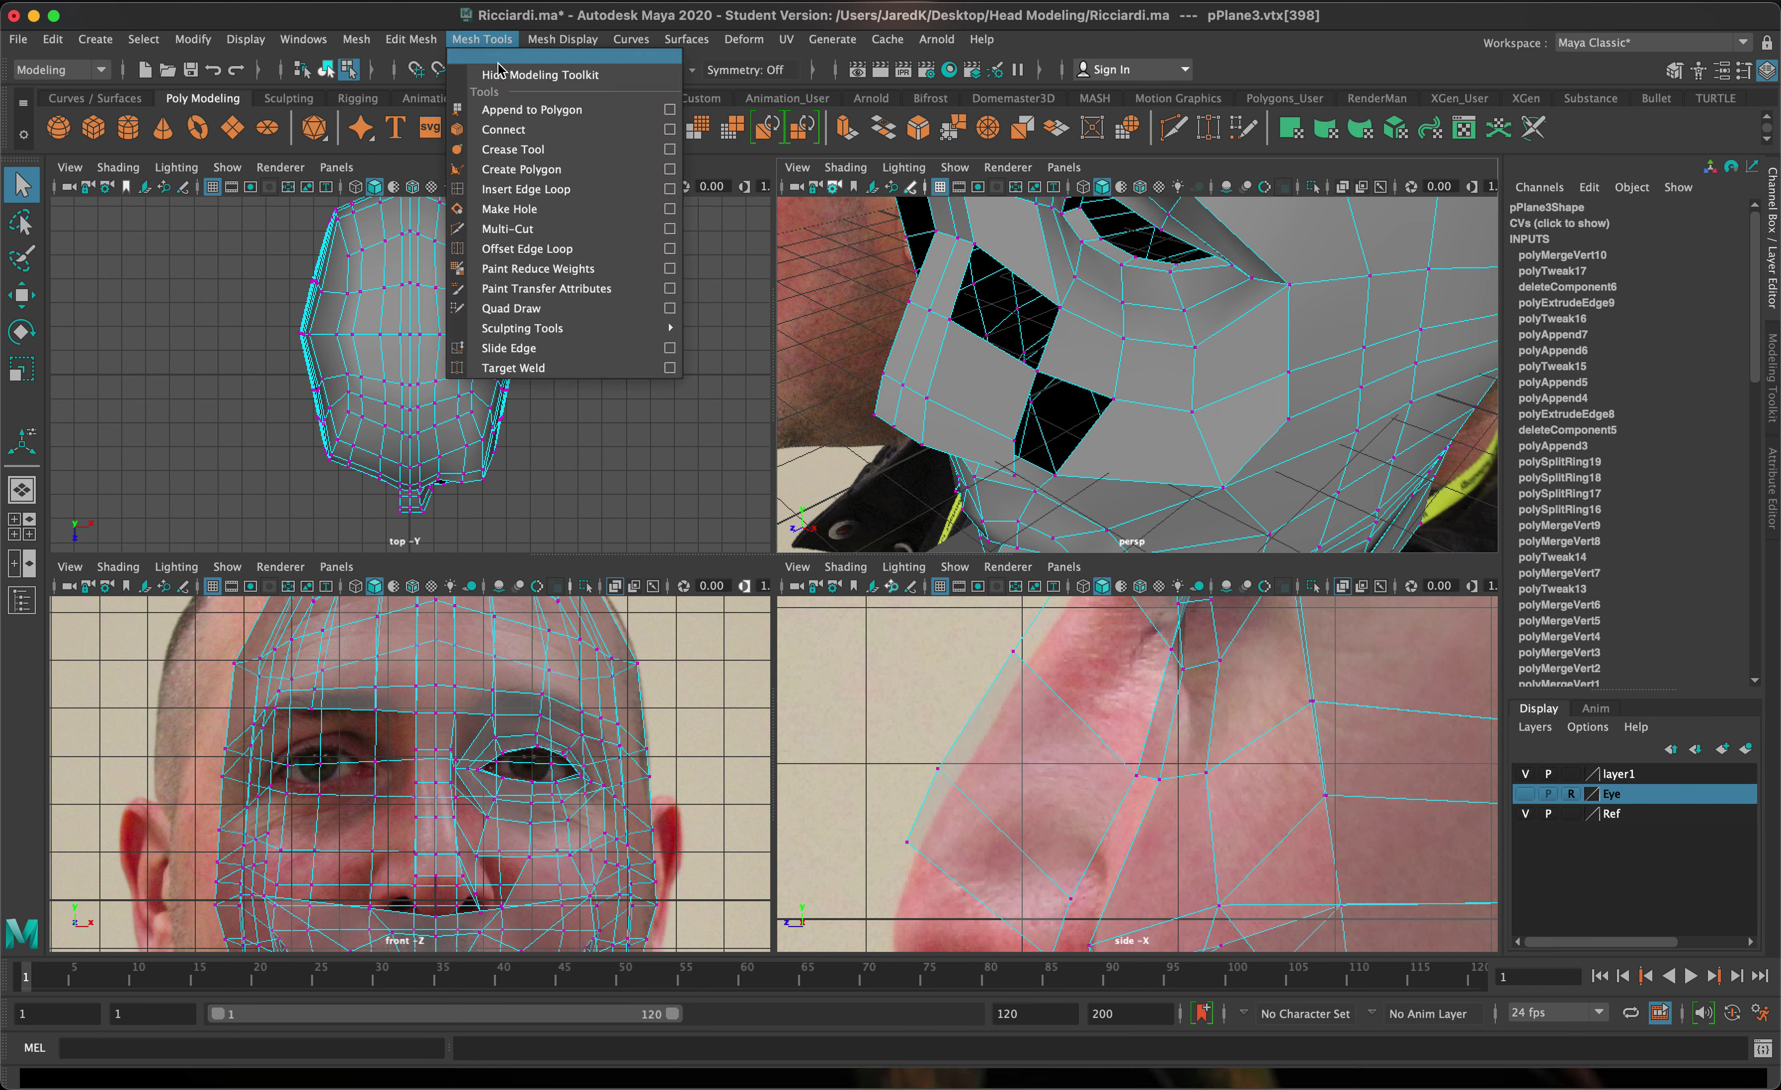
{"action": "left_click", "coordinate": [512, 110]}
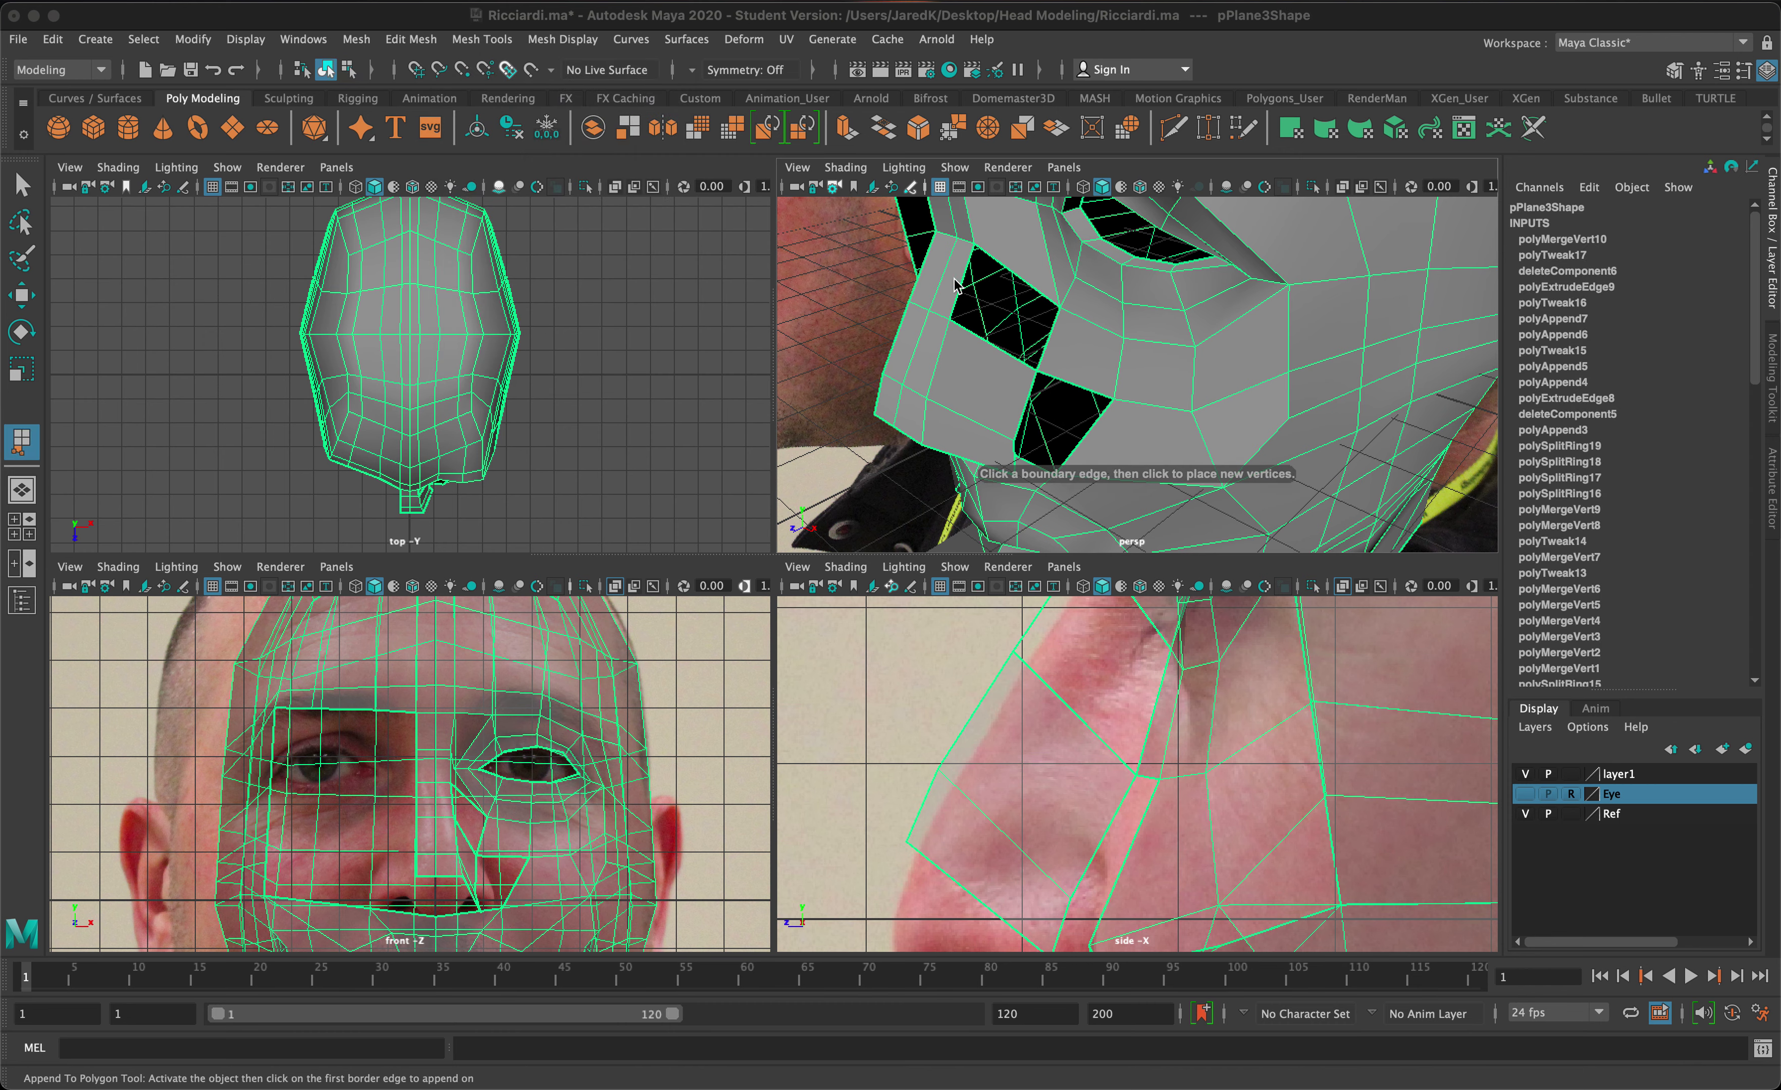
{"action": "left_click", "coordinate": [998, 265]}
{"action": "left_click", "coordinate": [989, 343]}
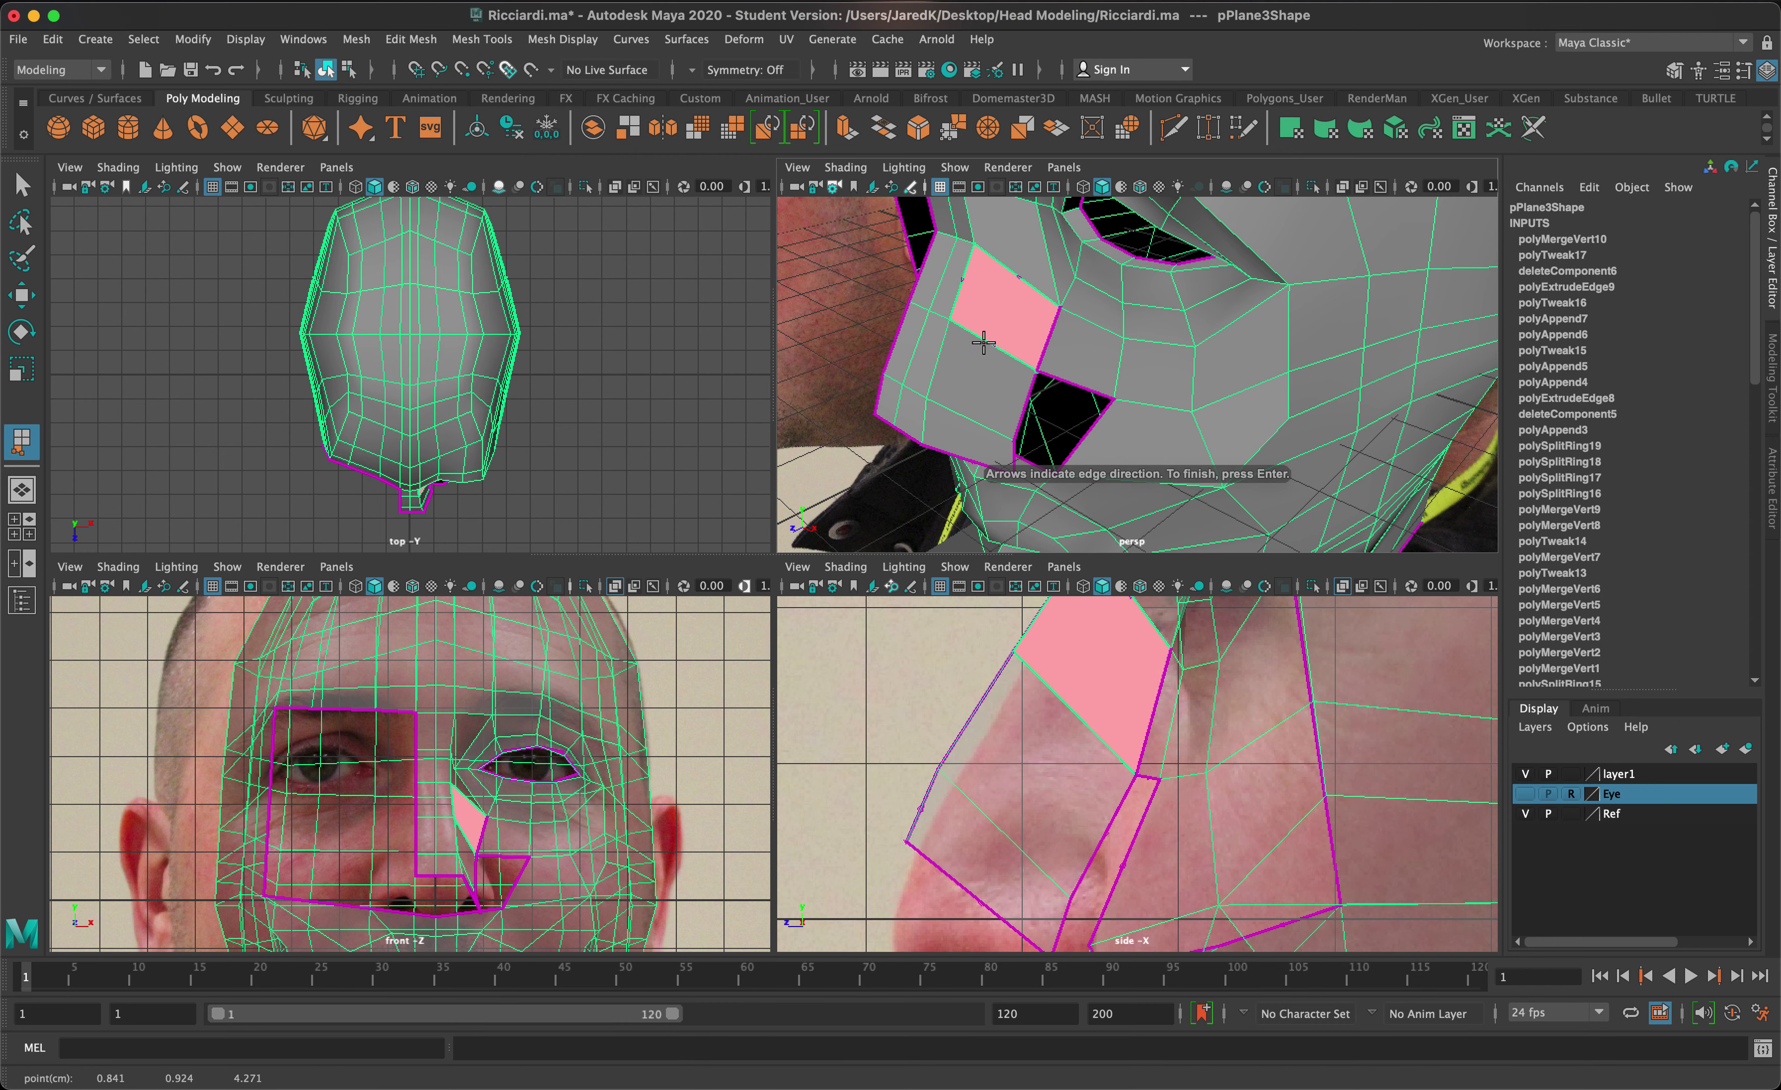
{"action": "key", "text": "Return"}
{"action": "left_click_drag", "start_coordinate": [1207, 351], "coordinate": [1115, 396], "text": "alt"}
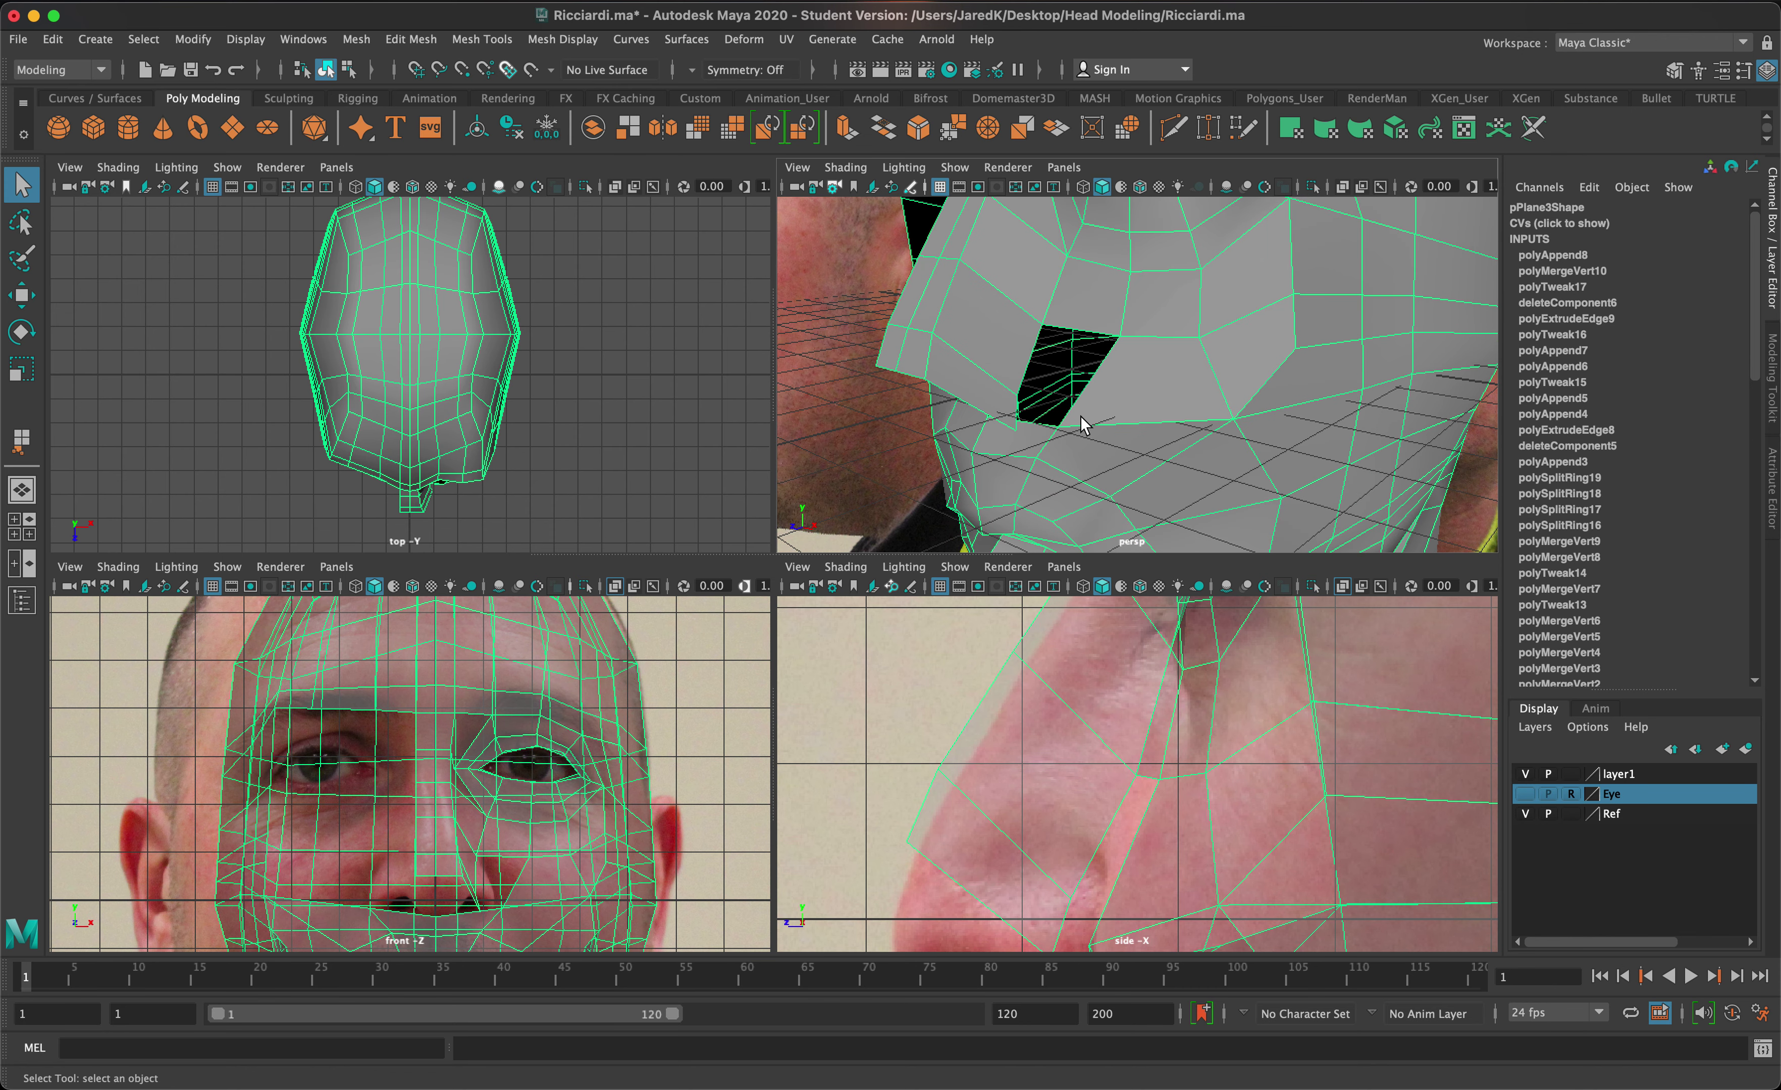
{"action": "left_click", "coordinate": [479, 38]}
{"action": "left_click", "coordinate": [527, 175]}
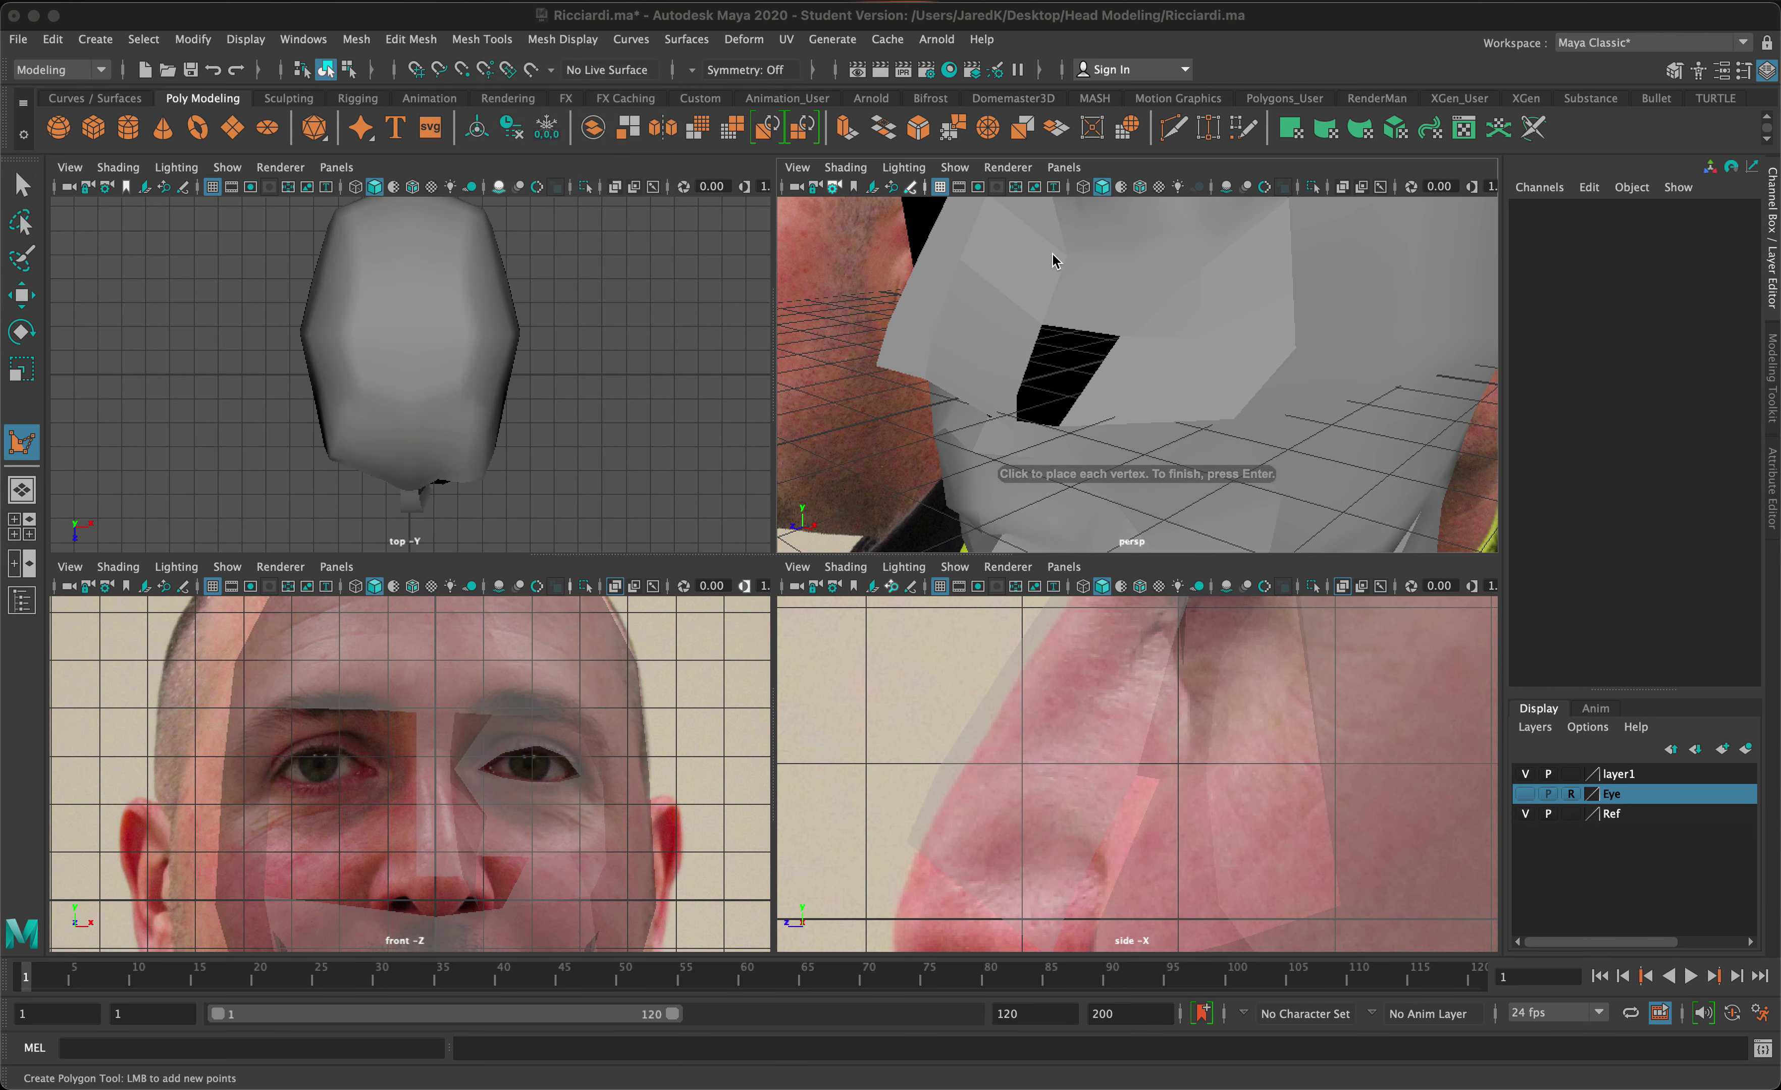
{"action": "key", "text": "q"}
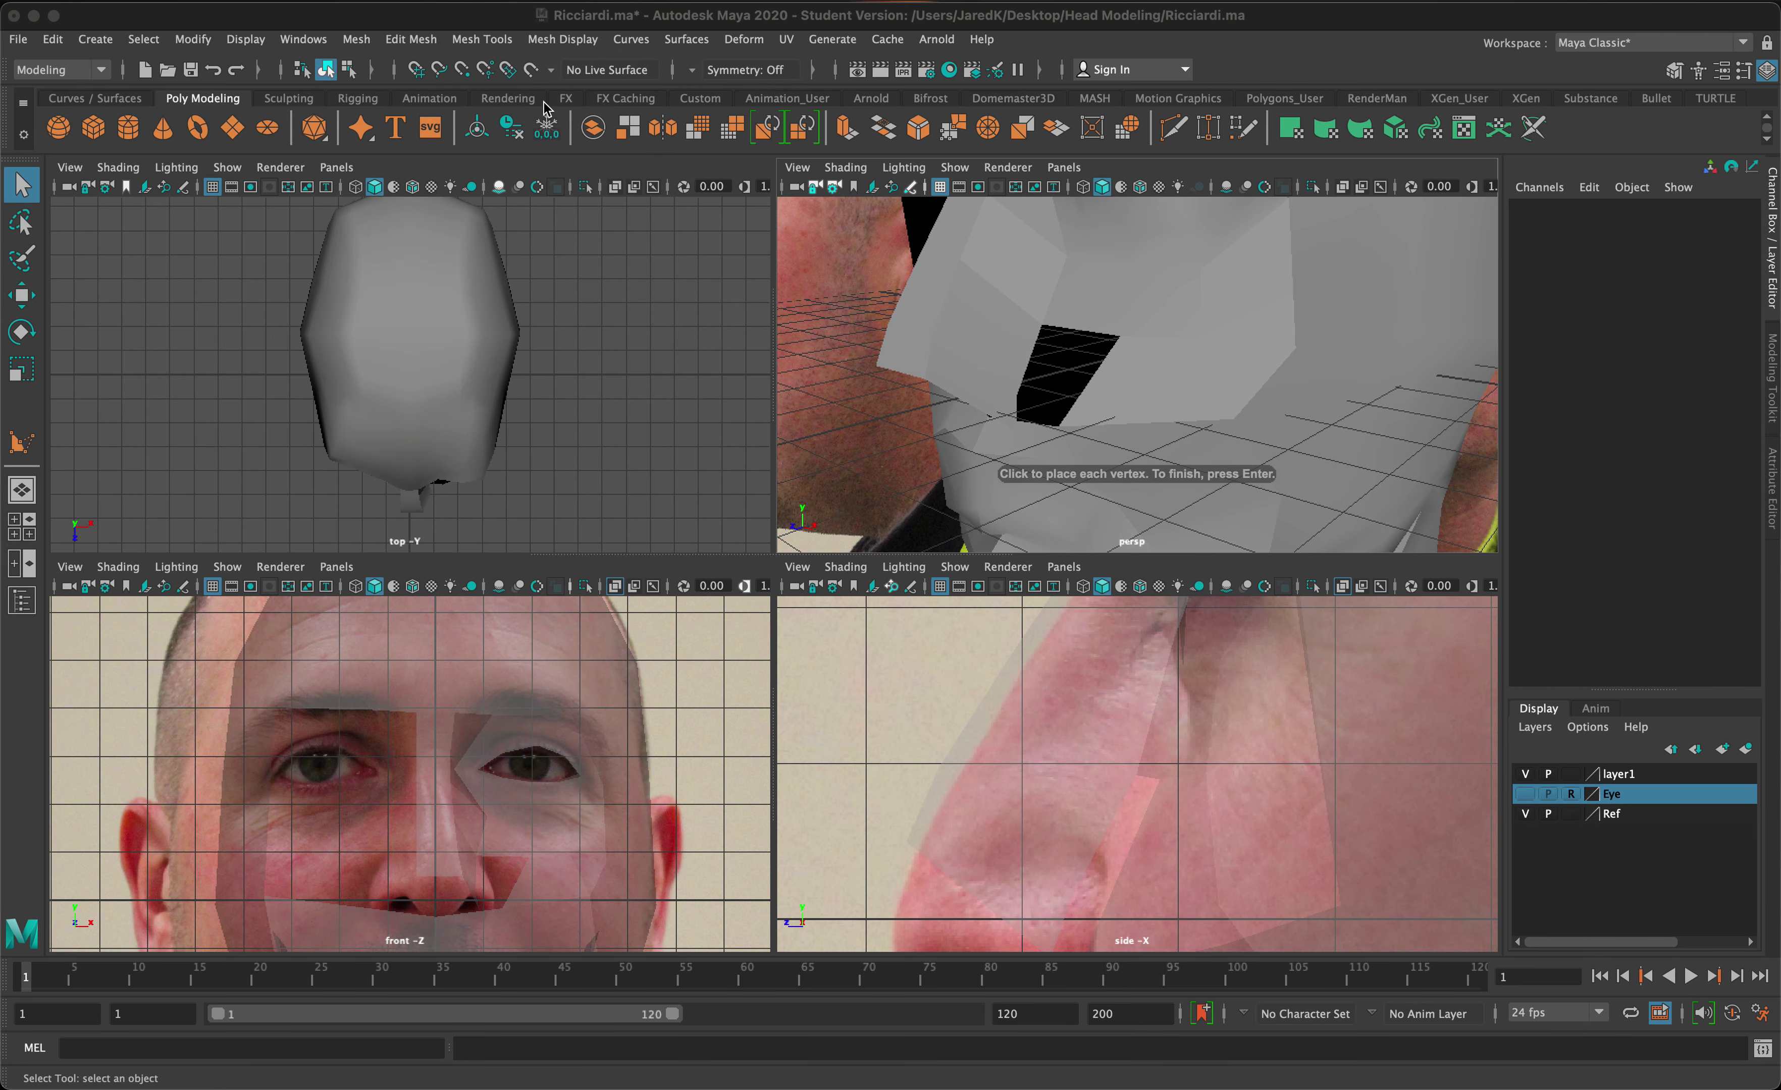
- Insert an edge loop across the lower cheek, running from the remaining opening beside the nose outward around the head
{"action": "left_click", "coordinate": [502, 42]}
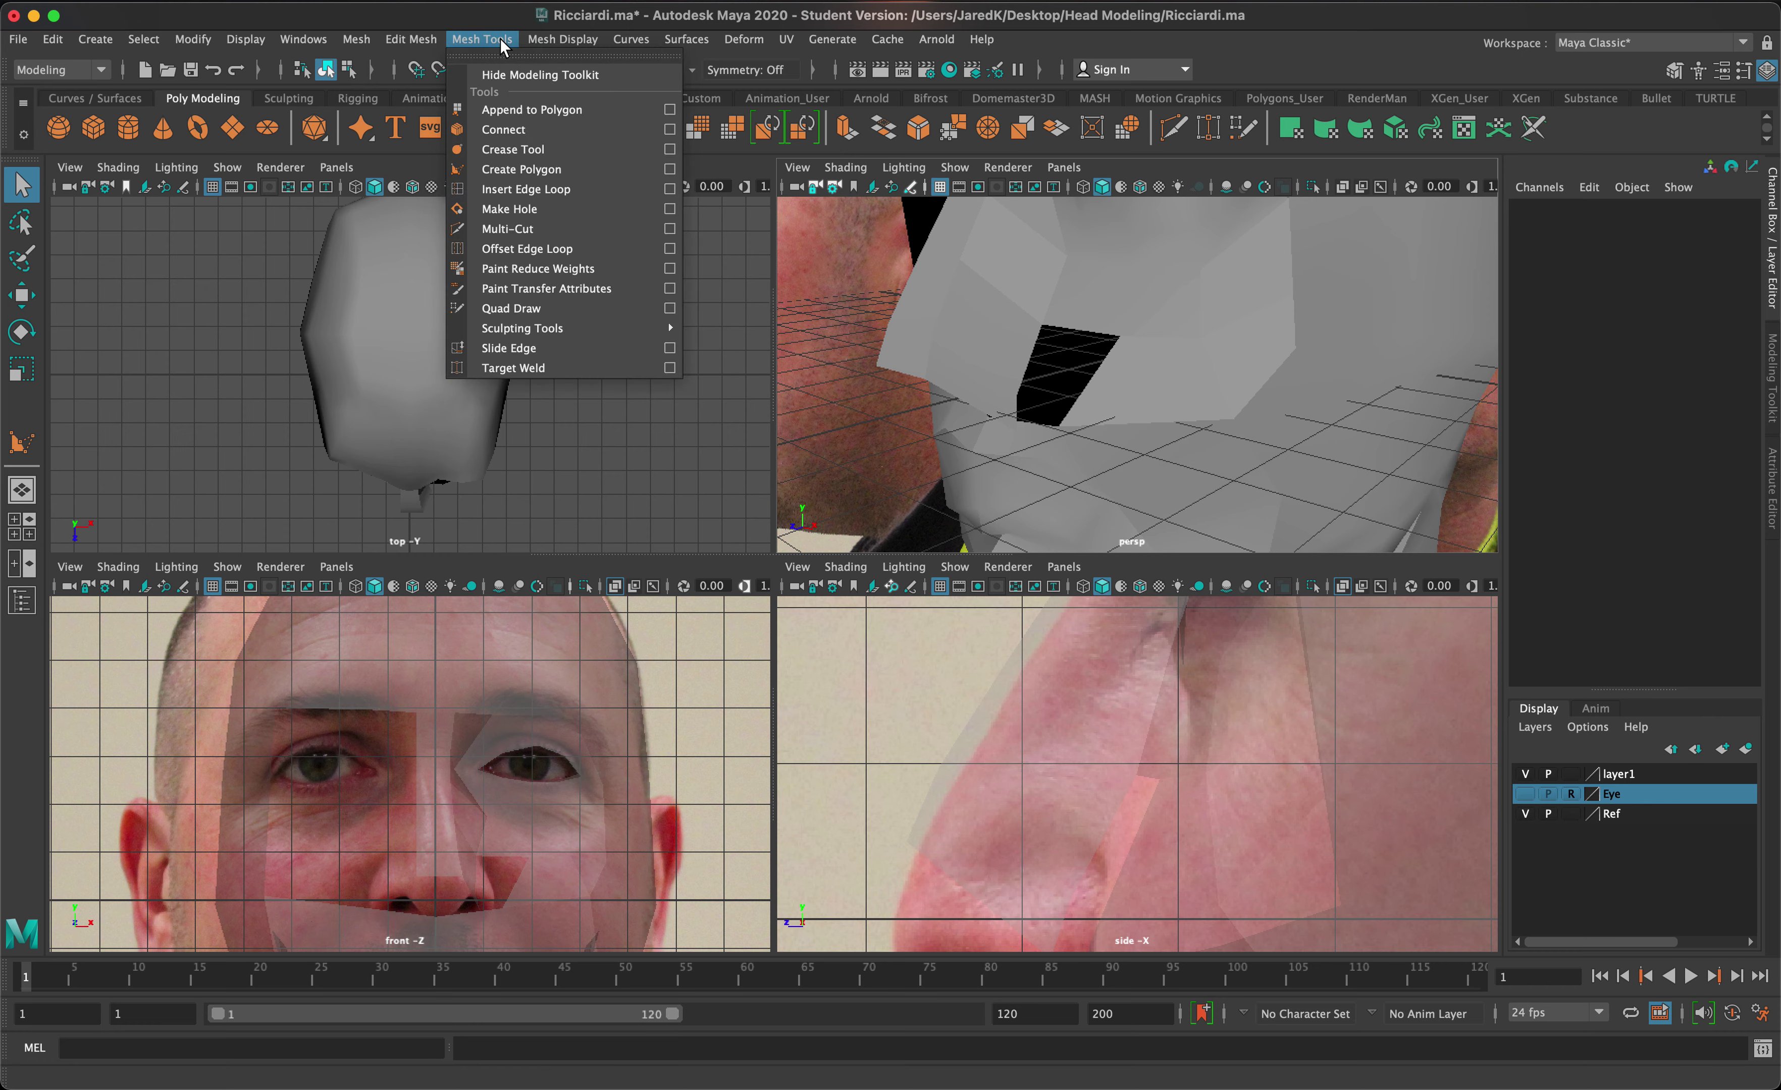
{"action": "left_click", "coordinate": [526, 188]}
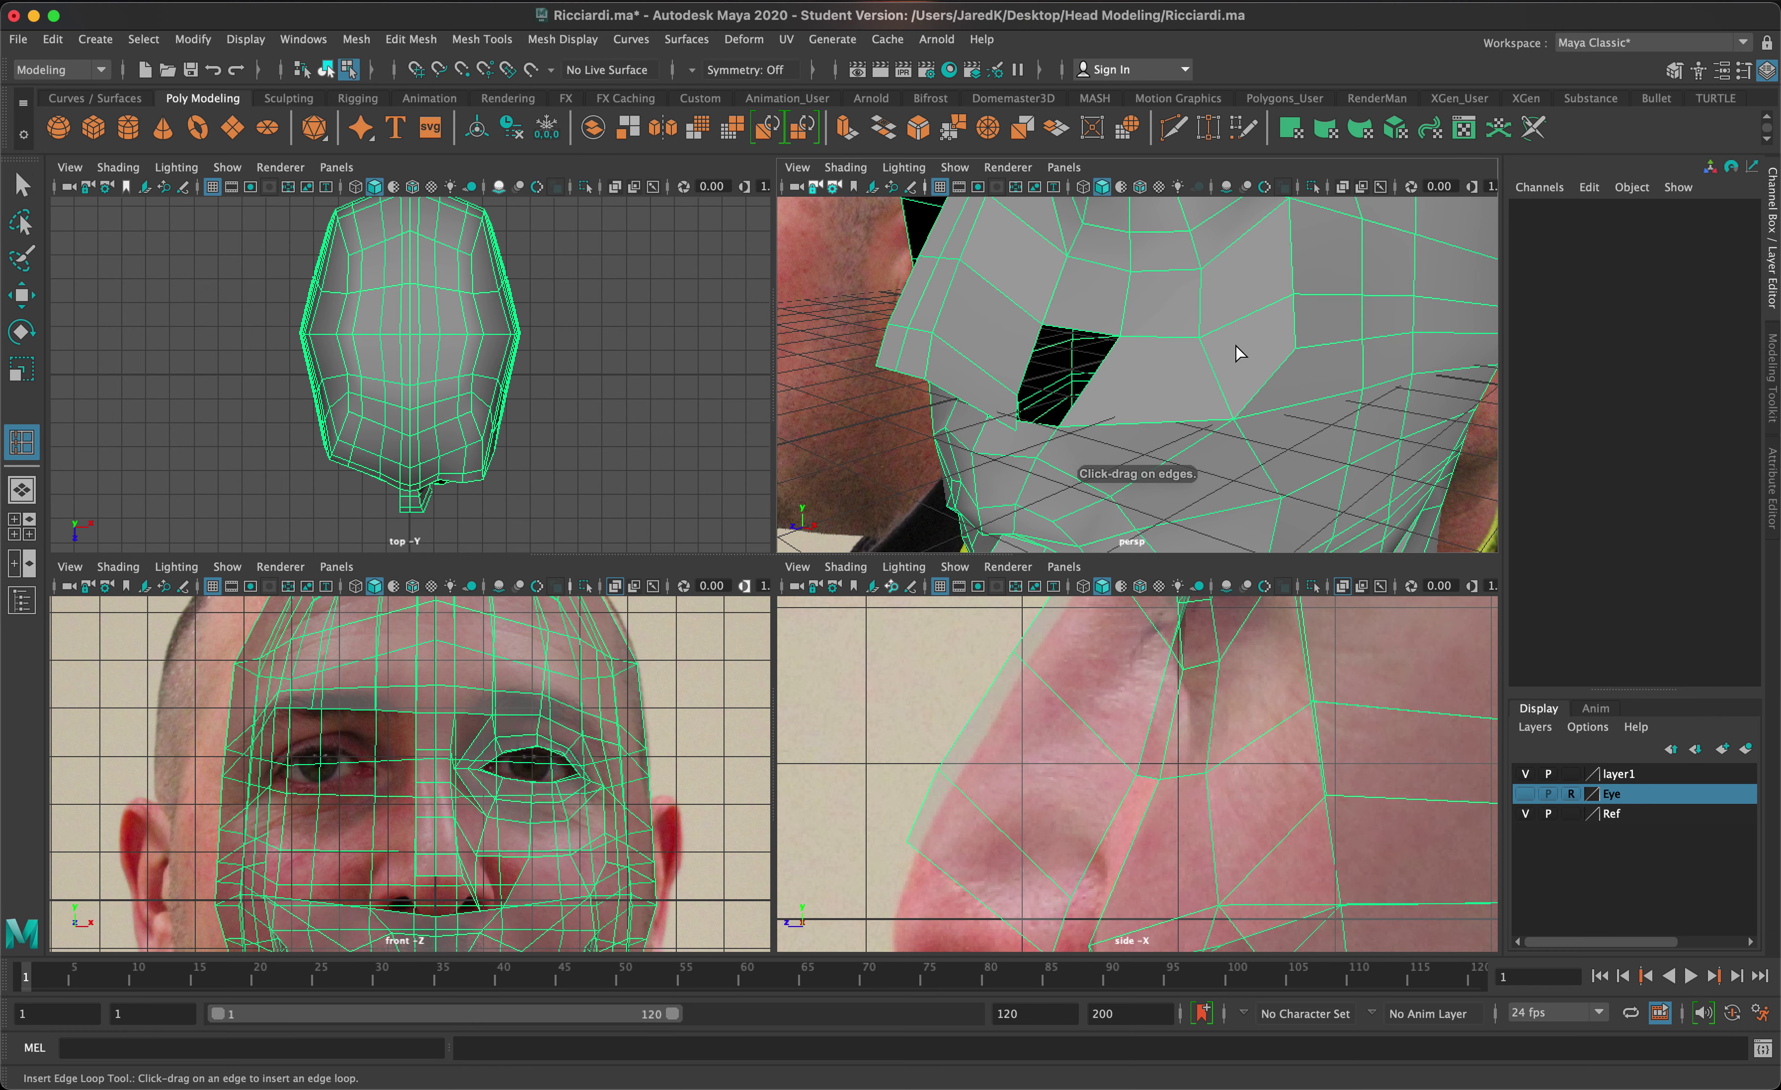
{"action": "left_click", "coordinate": [1191, 358]}
{"action": "left_click_drag", "start_coordinate": [1210, 379], "coordinate": [1148, 402]}
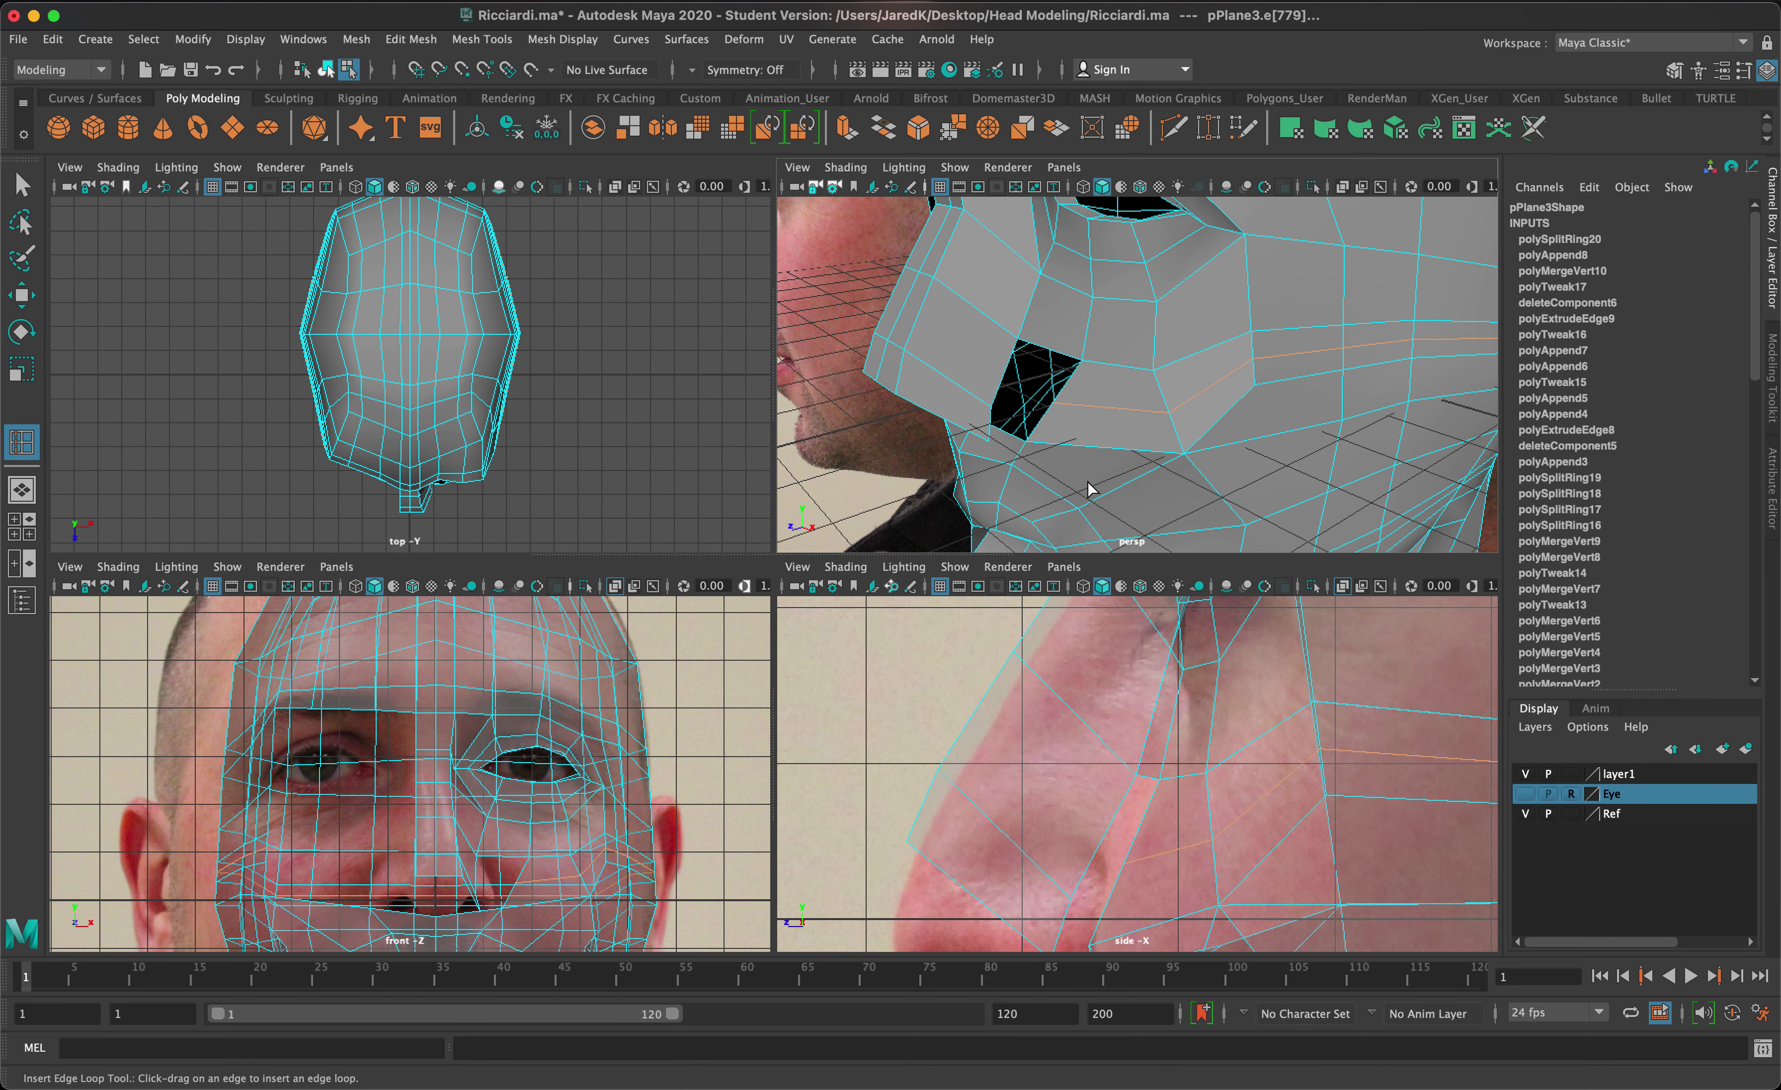
{"action": "key", "text": "q"}
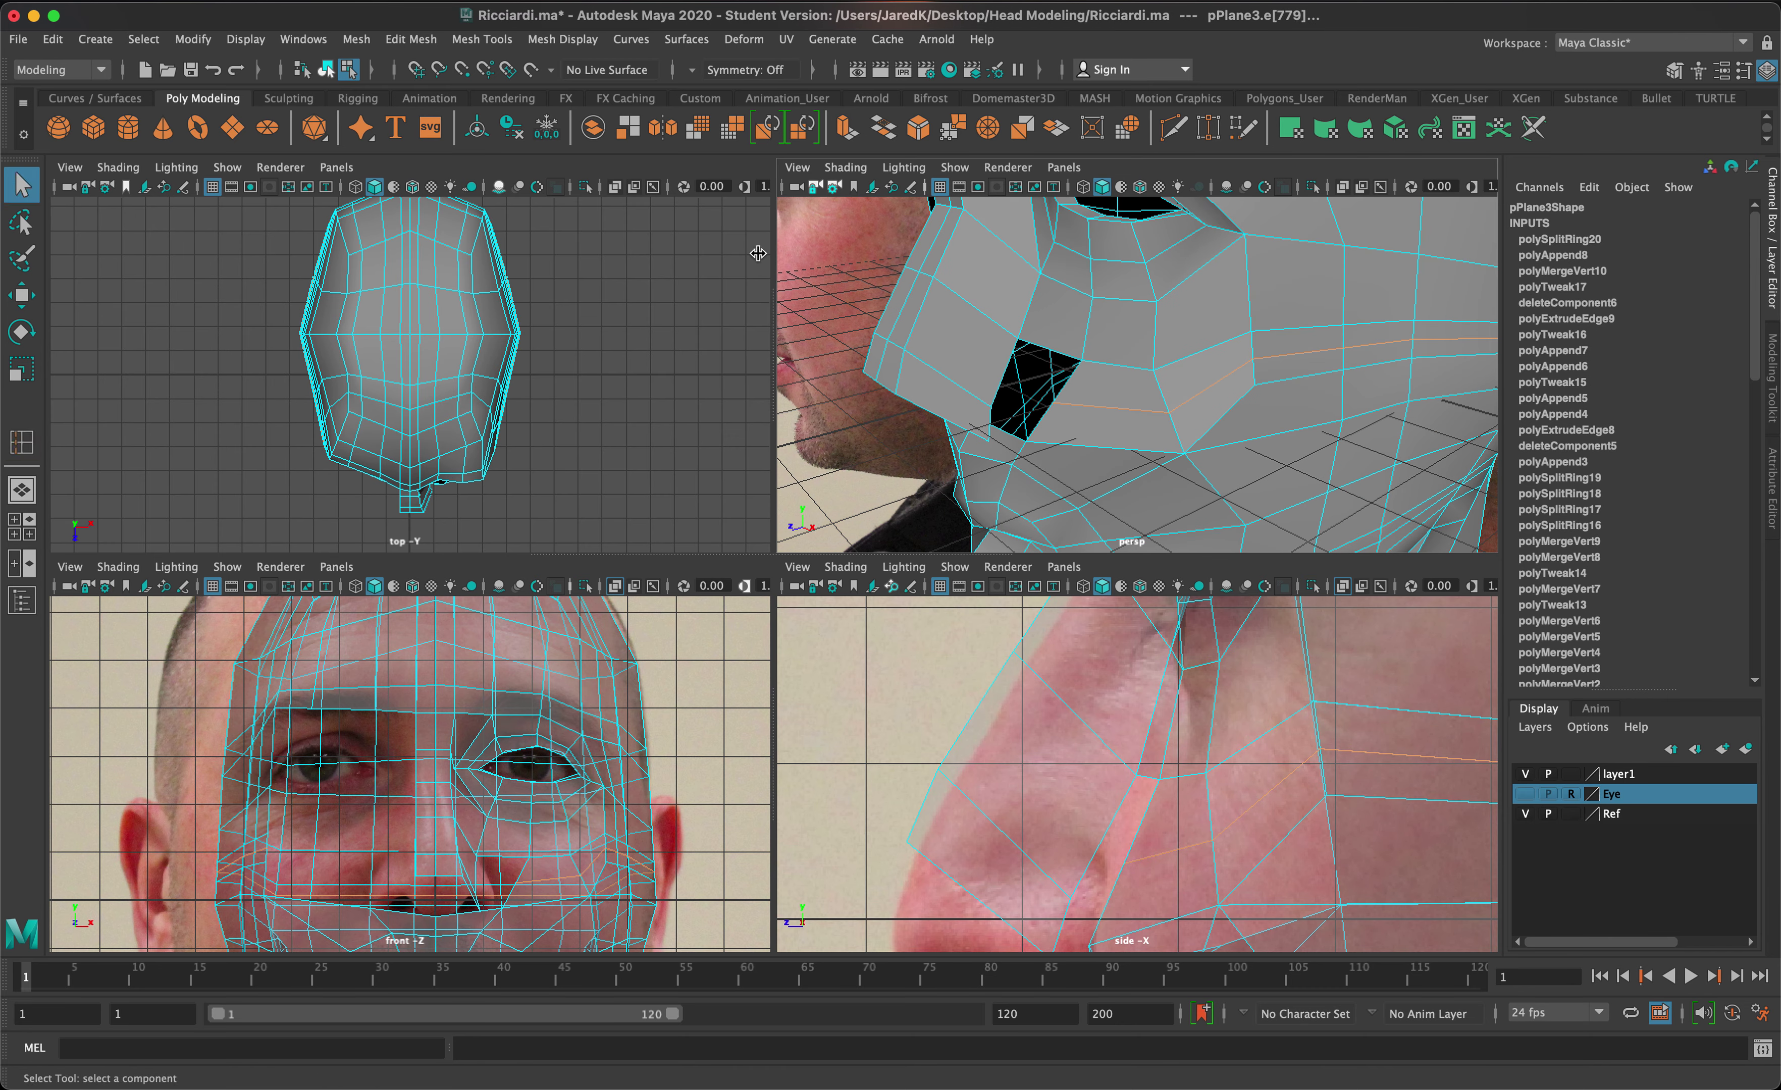
- Append a polygon over the upper half of the remaining opening, between the nose side and the cheek
{"action": "left_click", "coordinate": [464, 36]}
{"action": "left_click", "coordinate": [526, 108]}
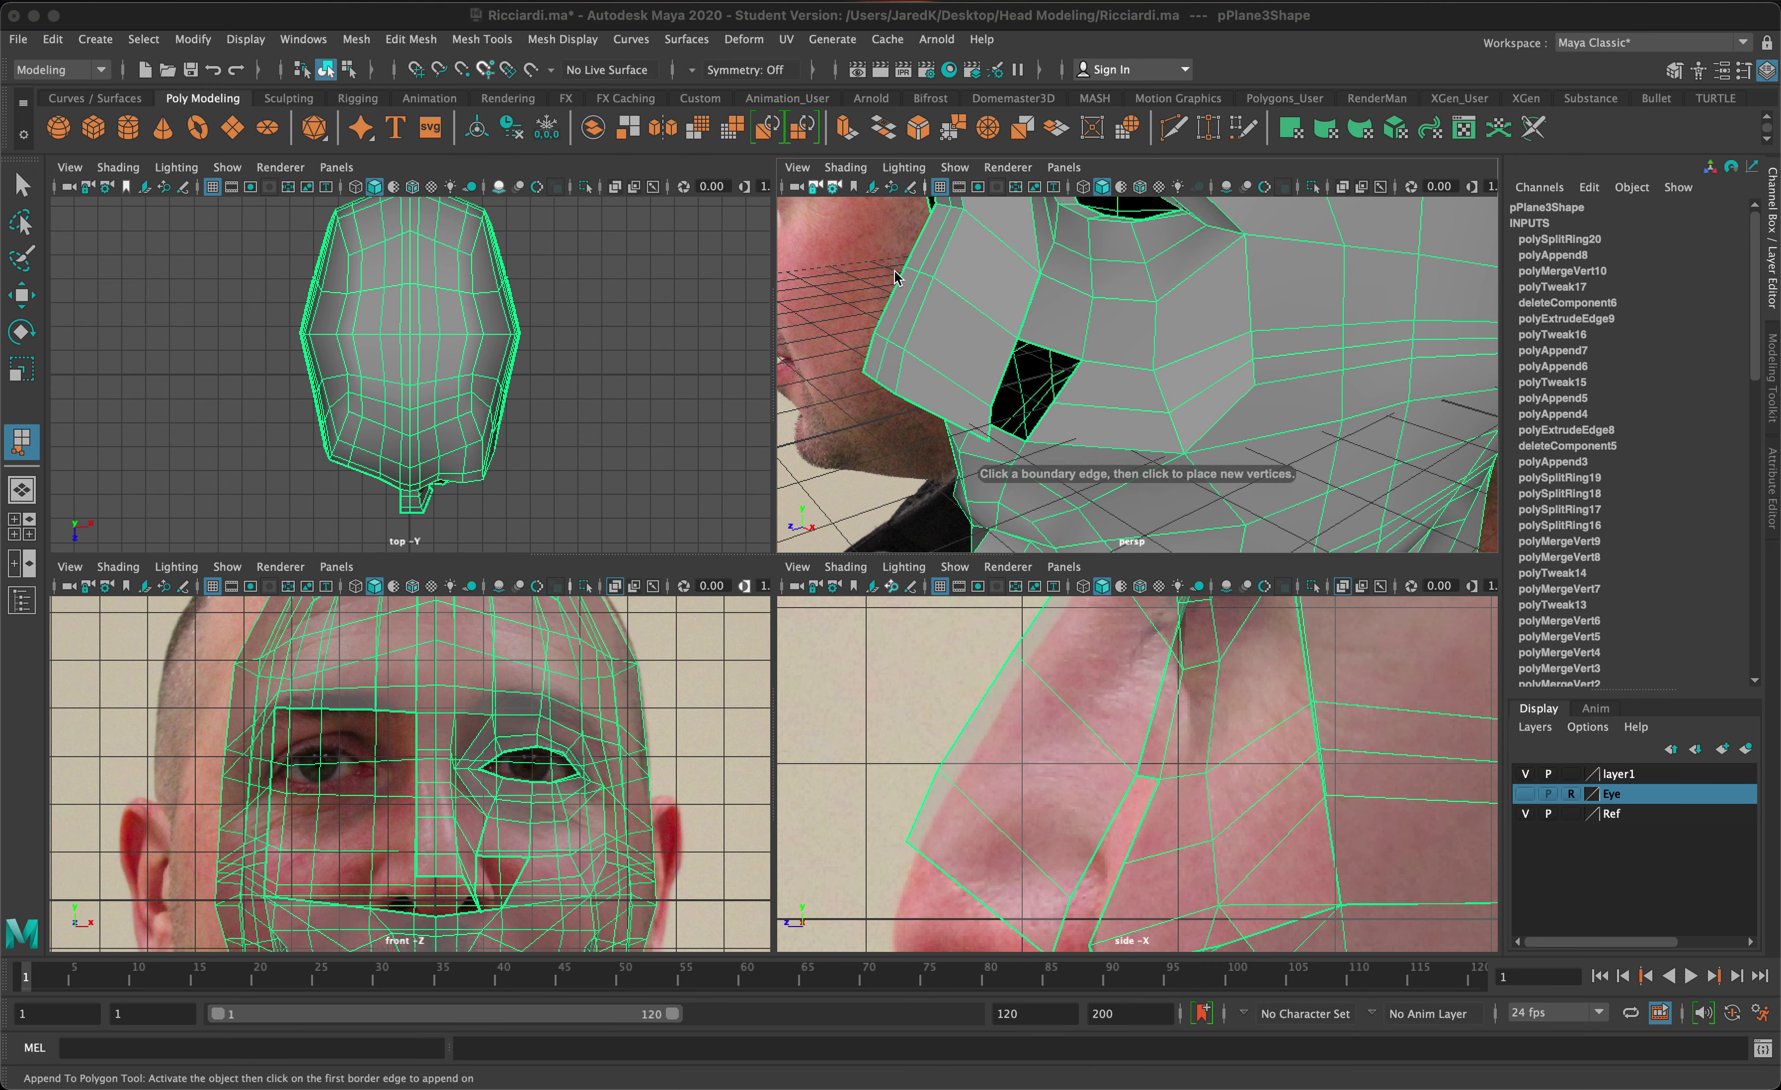
{"action": "left_click", "coordinate": [1016, 359]}
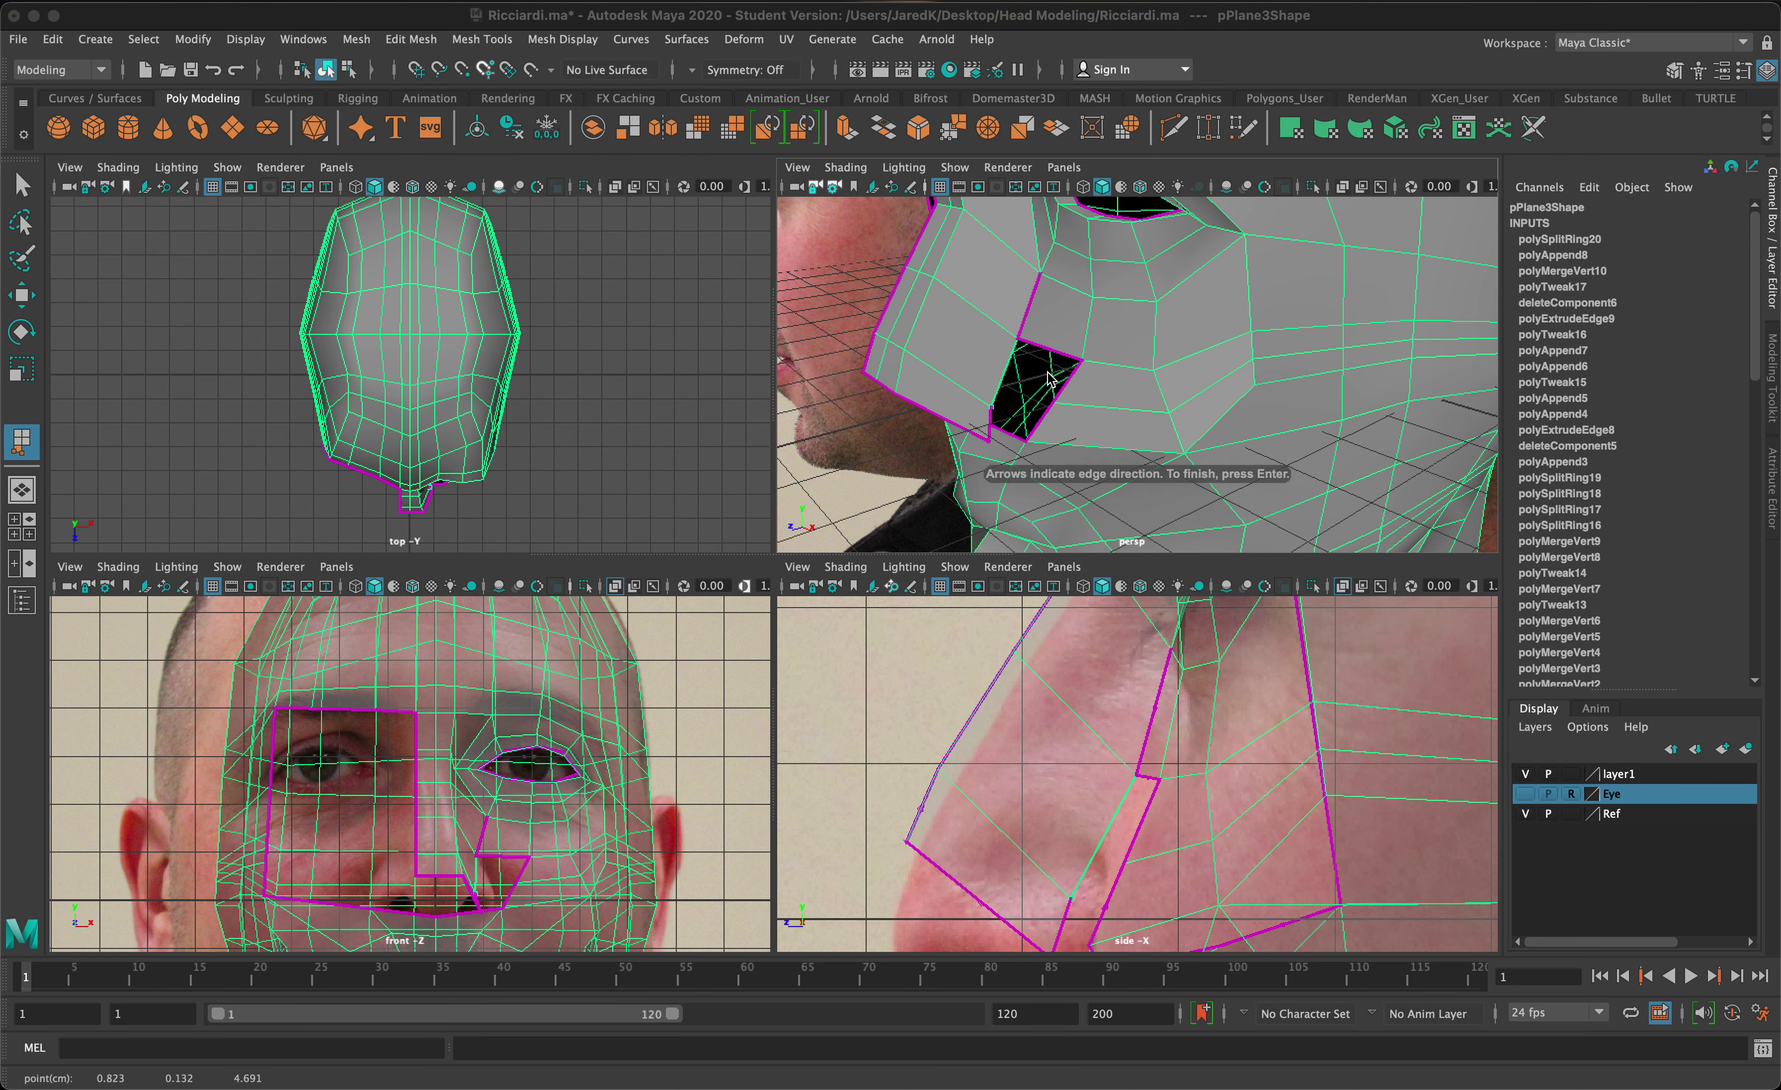
{"action": "left_click", "coordinate": [1072, 379]}
{"action": "key", "text": "Return"}
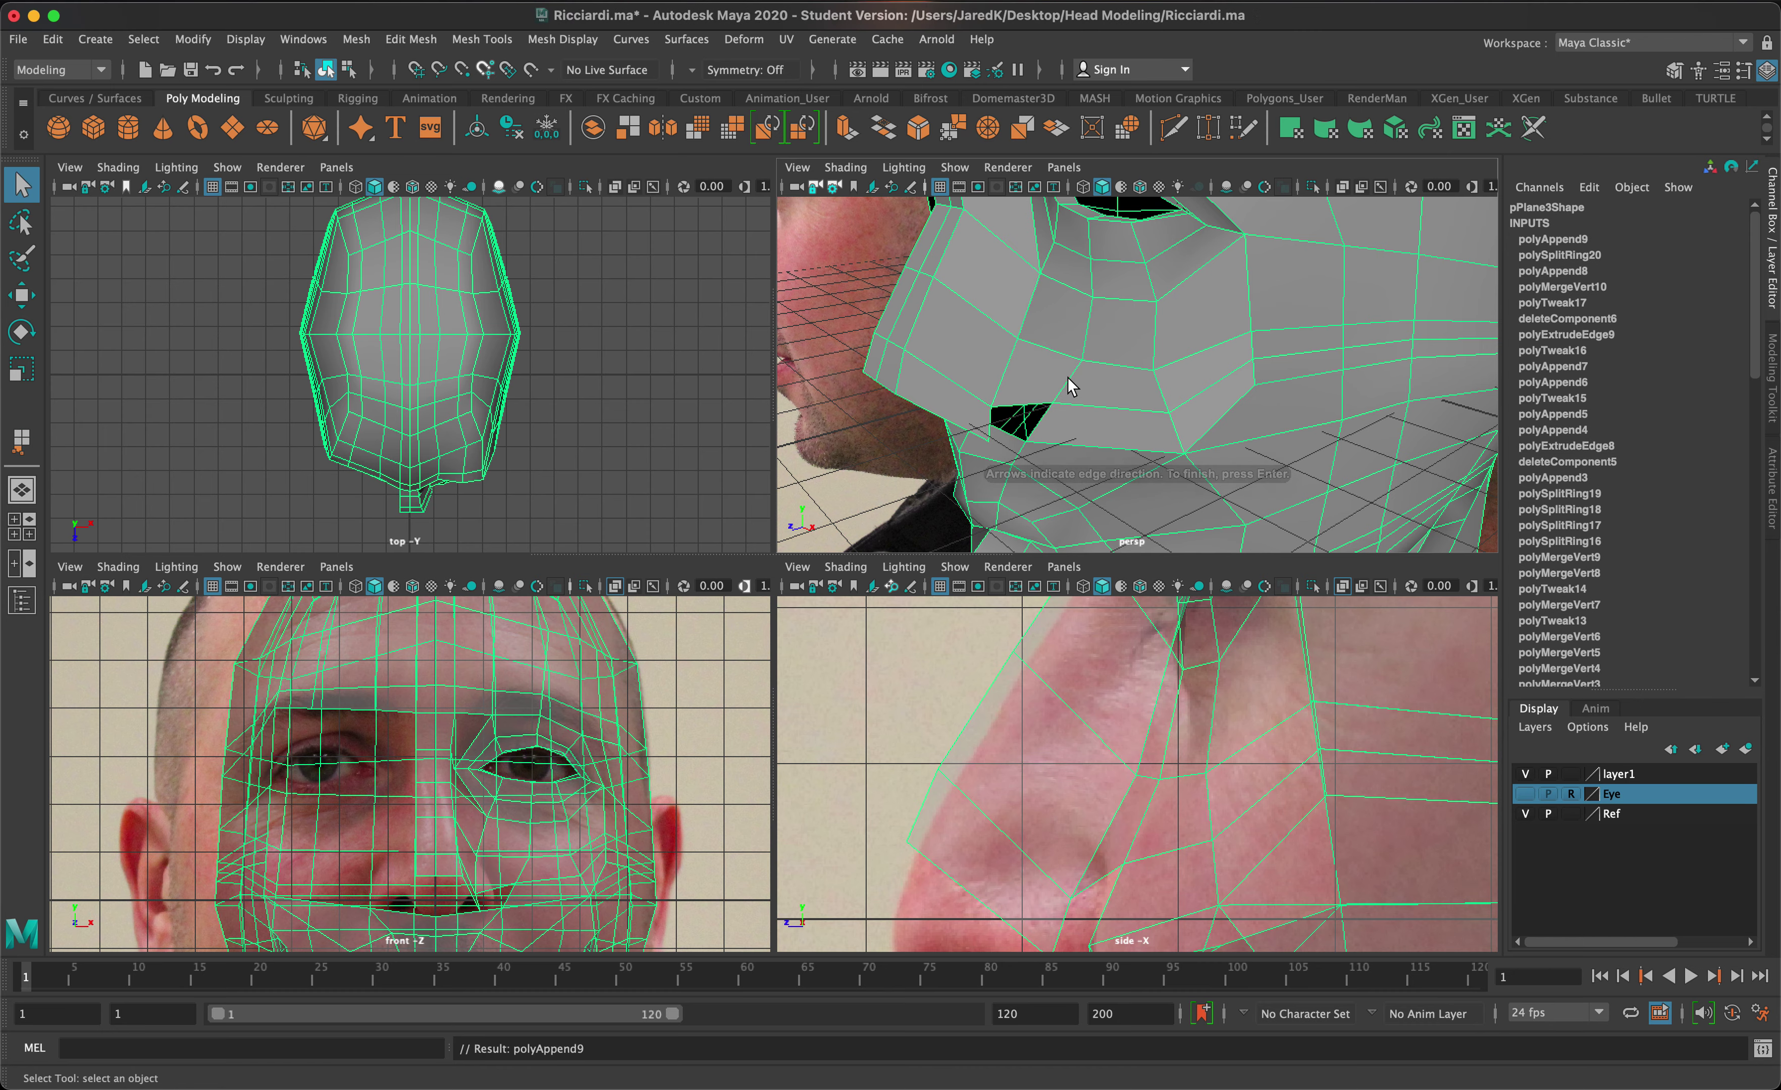
- Append a polygon over the lower half of the opening to close the gap between the nose side and the cheek
{"action": "left_click_drag", "start_coordinate": [1063, 391], "coordinate": [1104, 350], "text": "alt"}
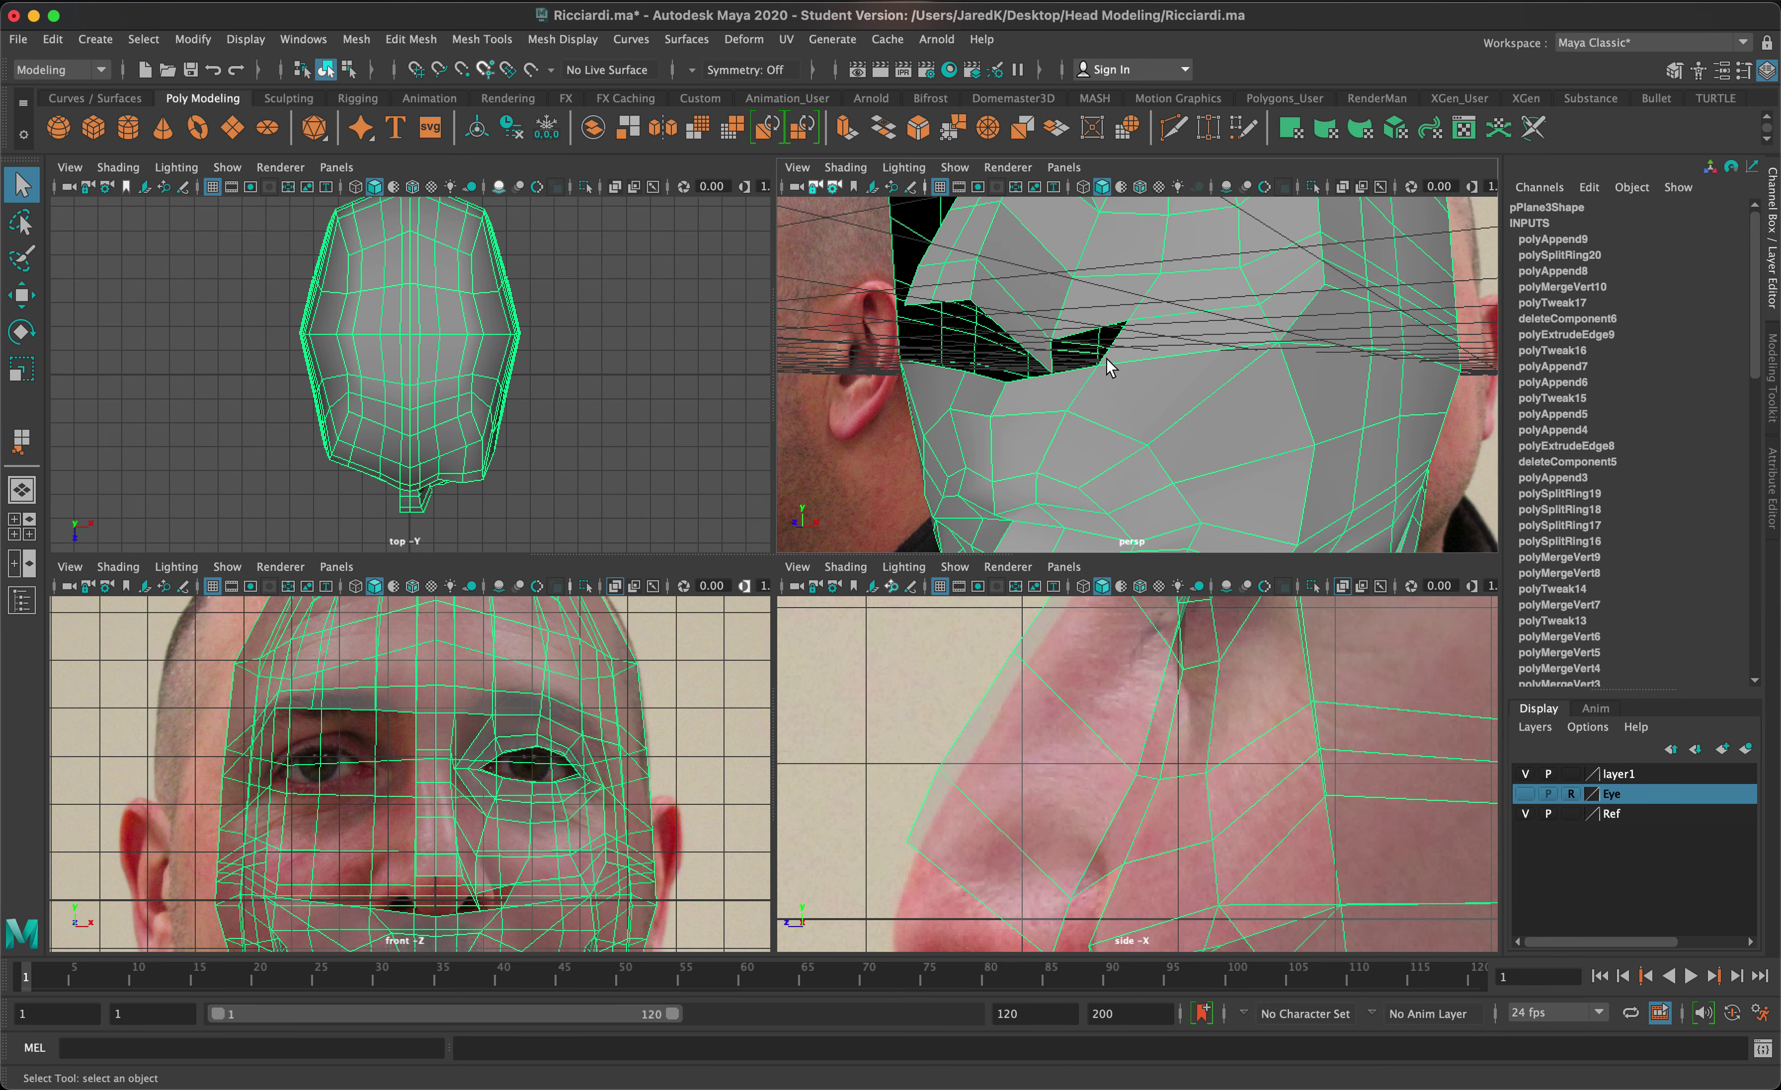
{"action": "key", "text": "y"}
{"action": "left_click", "coordinate": [1121, 343]}
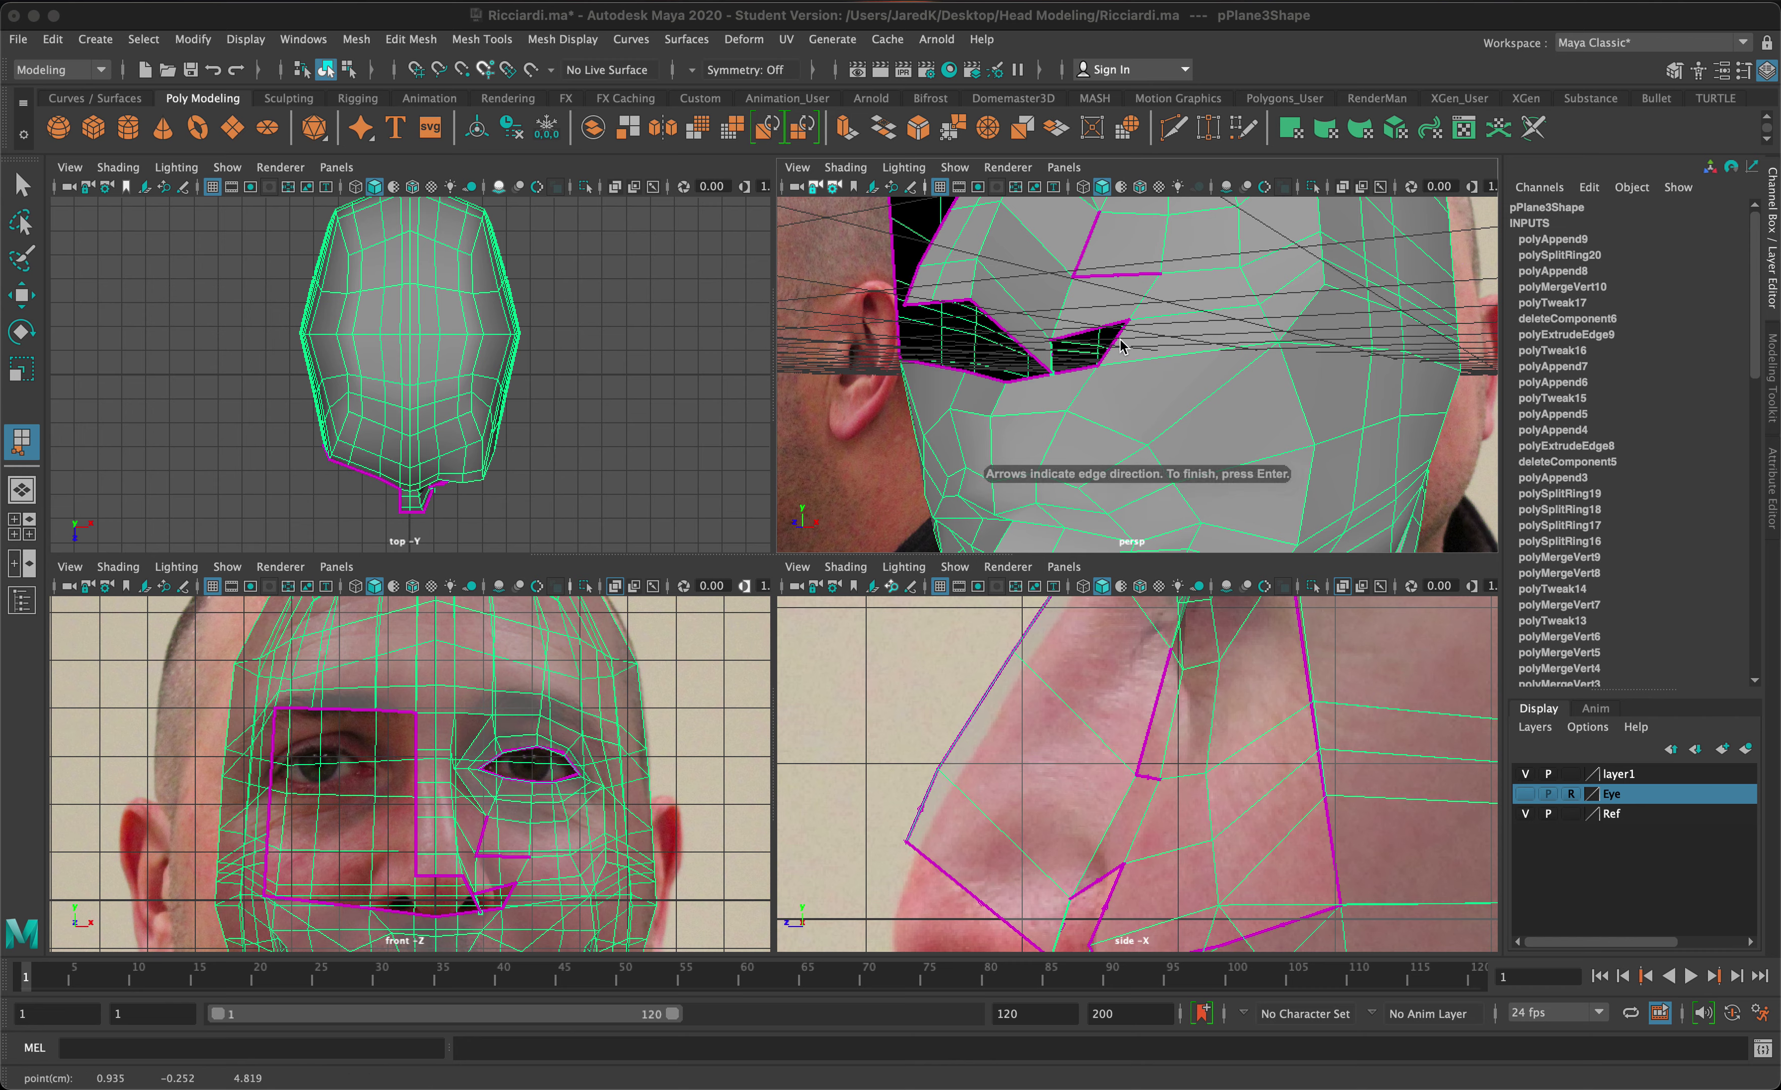
{"action": "left_click", "coordinate": [1119, 349]}
{"action": "key", "text": "Return"}
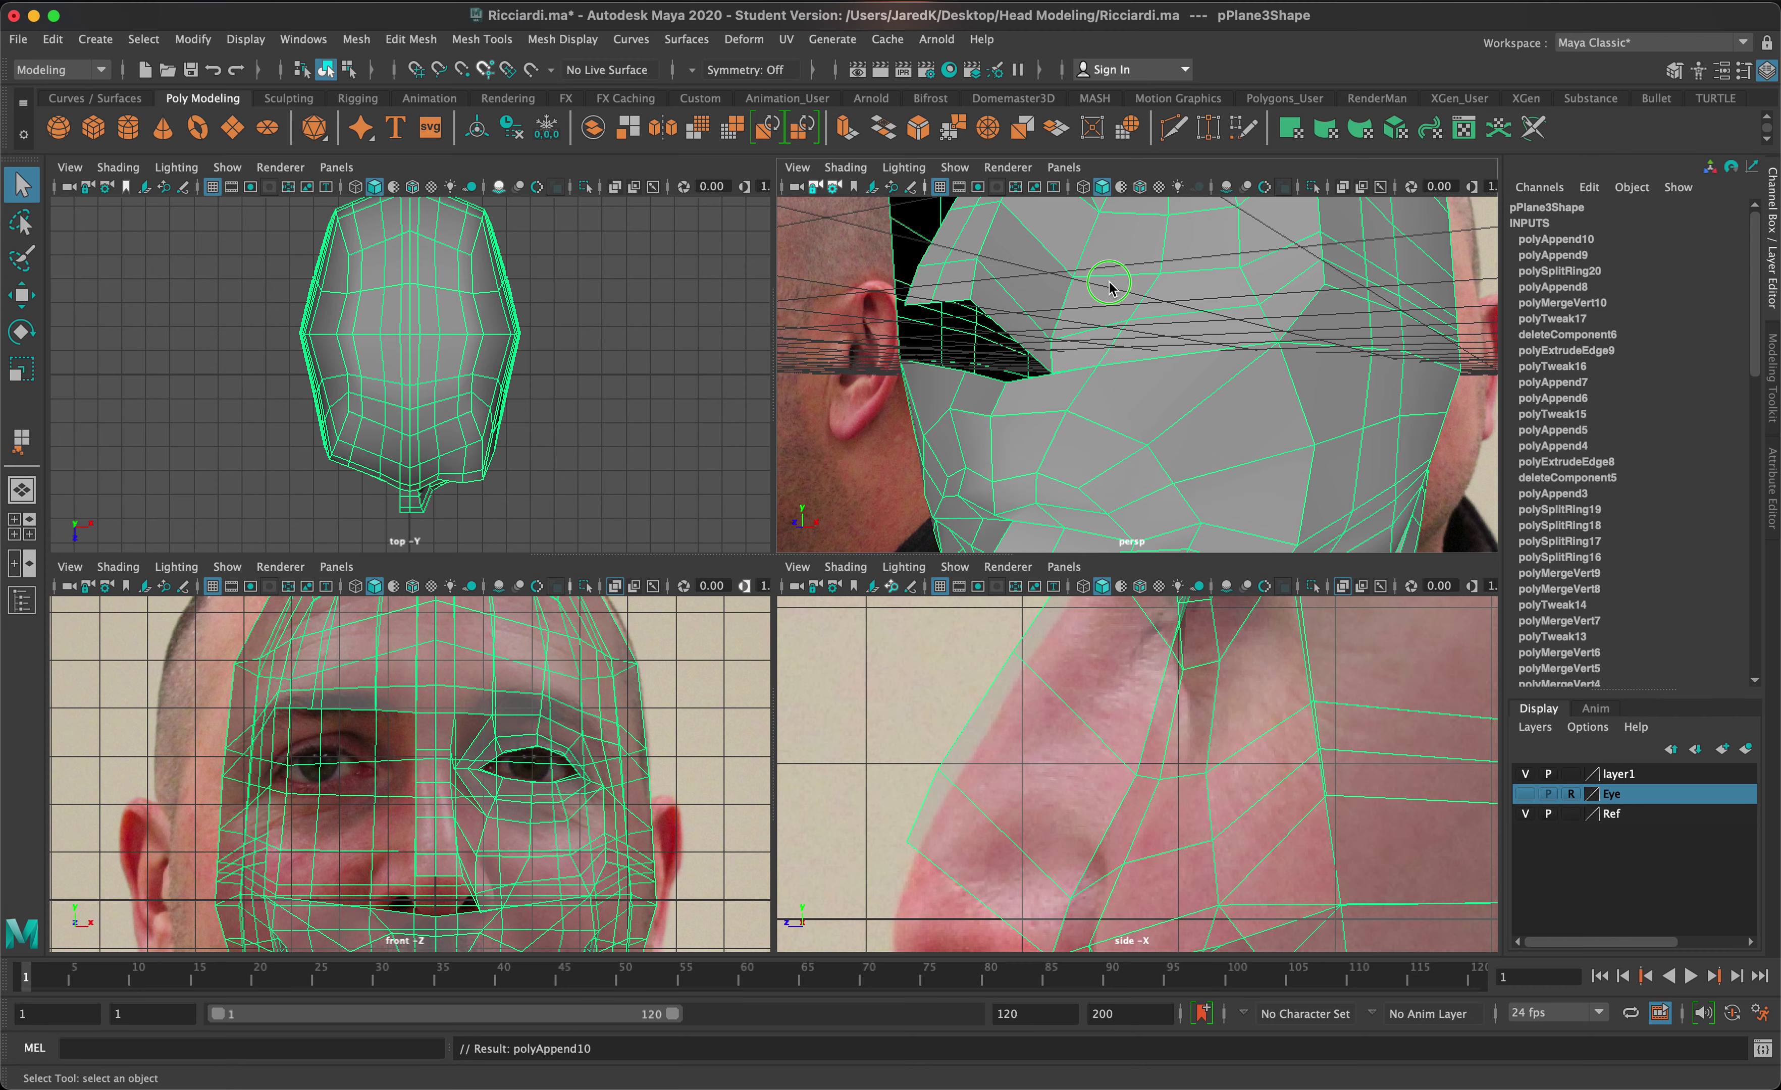
- Merge the vertices at the shared corner of the nose side and cheek with a distance threshold of 0.01
{"action": "right_click_drag", "start_coordinate": [1109, 282], "coordinate": [1045, 279]}
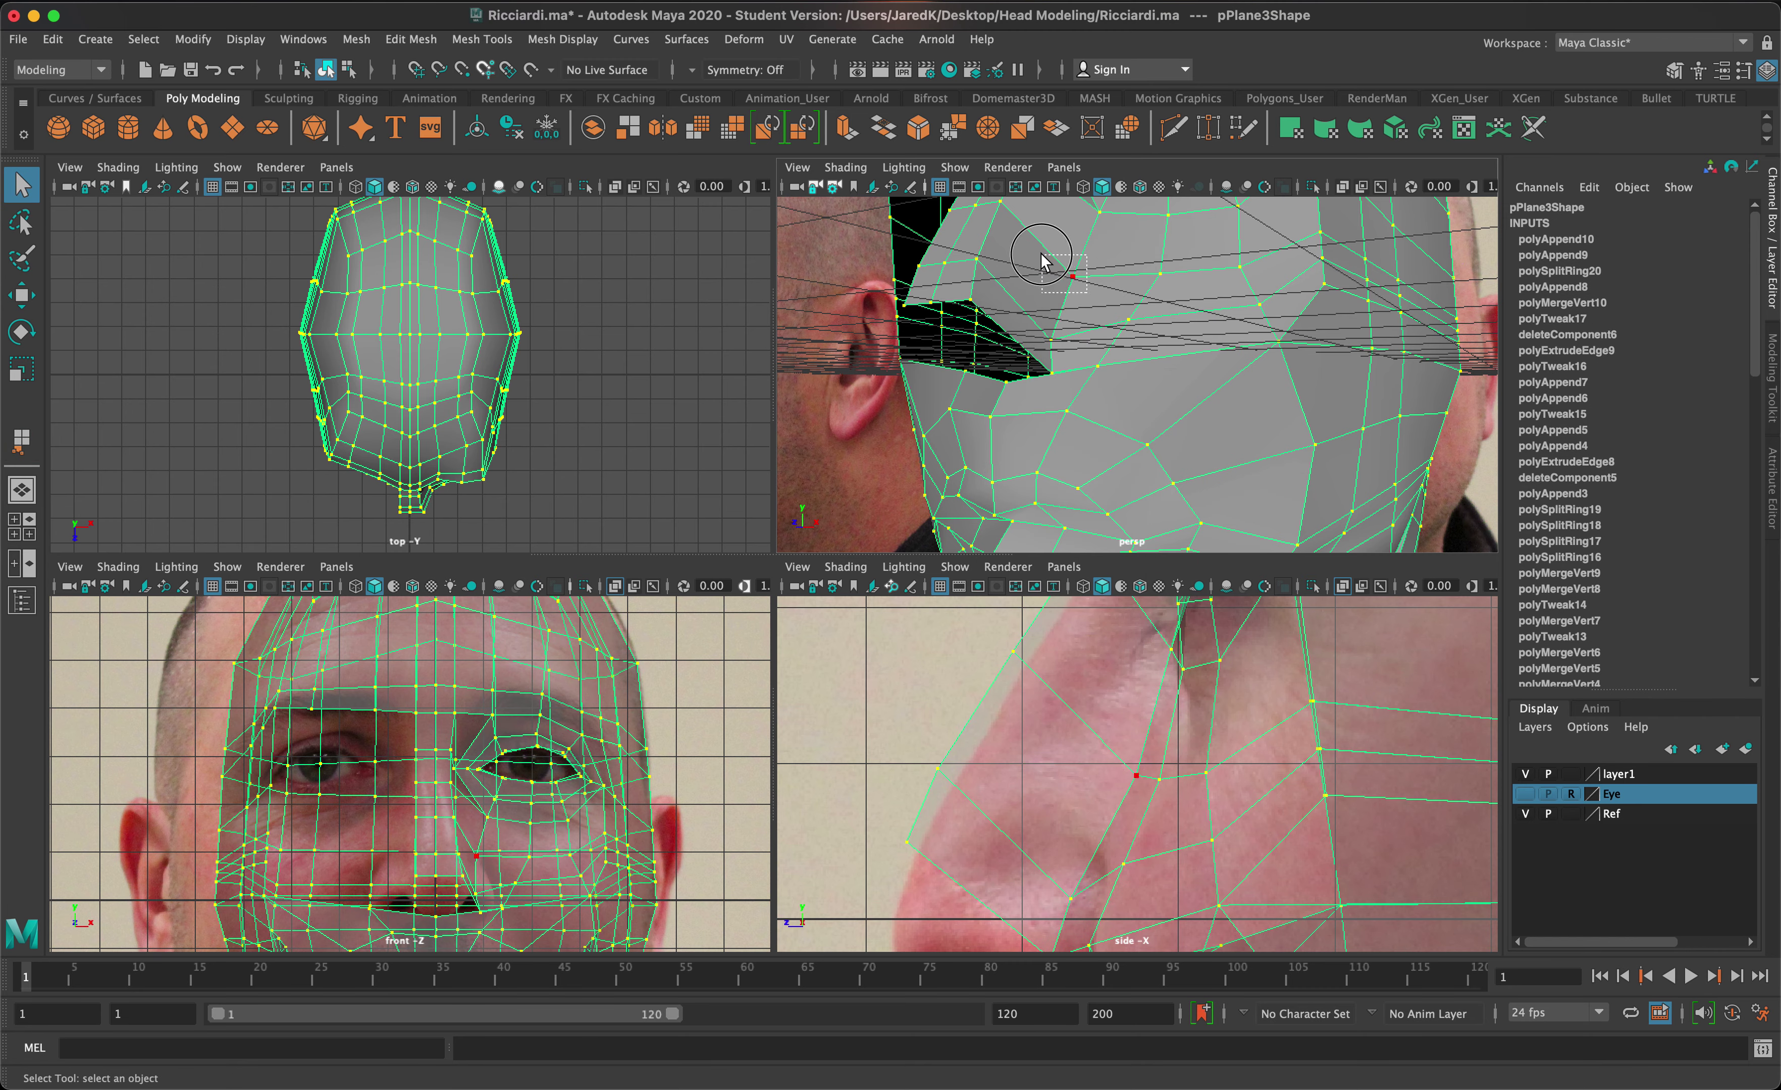
{"action": "left_click_drag", "start_coordinate": [1041, 254], "coordinate": [1042, 254]}
{"action": "left_click", "coordinate": [400, 42]}
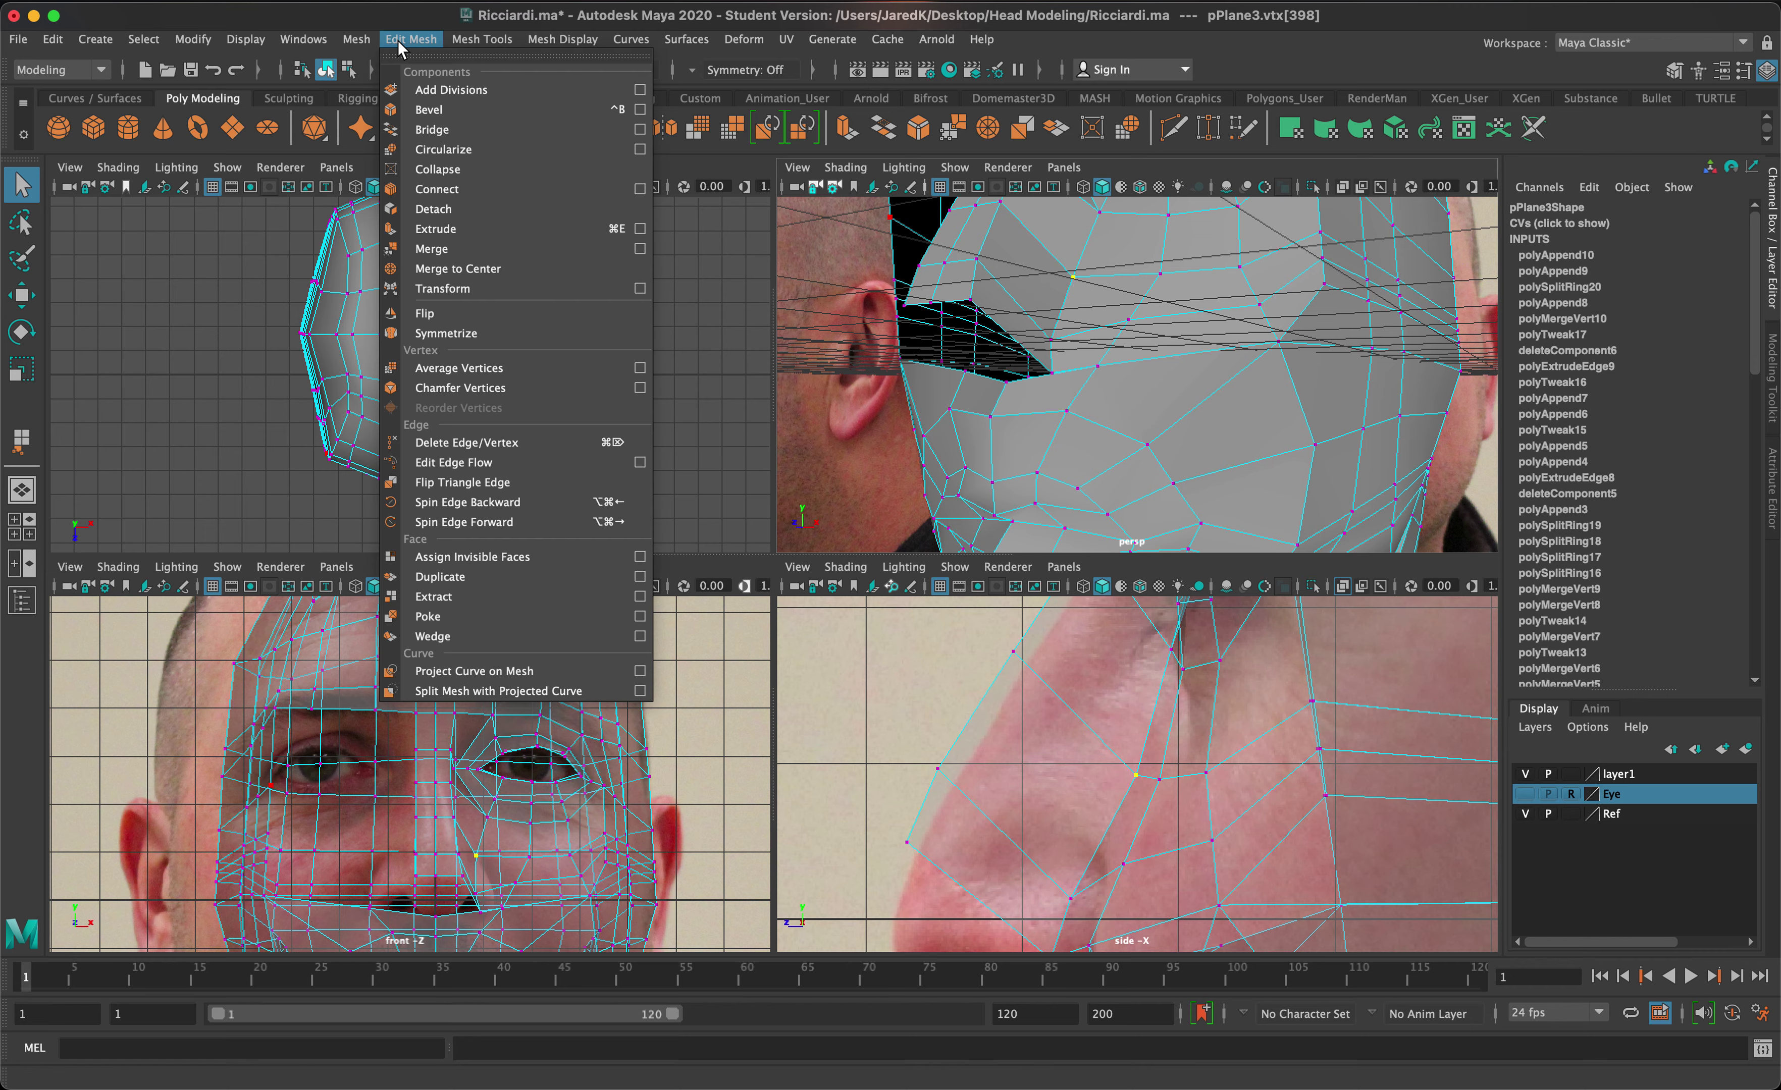
{"action": "left_click", "coordinate": [468, 248]}
{"action": "left_click", "coordinate": [1181, 313]}
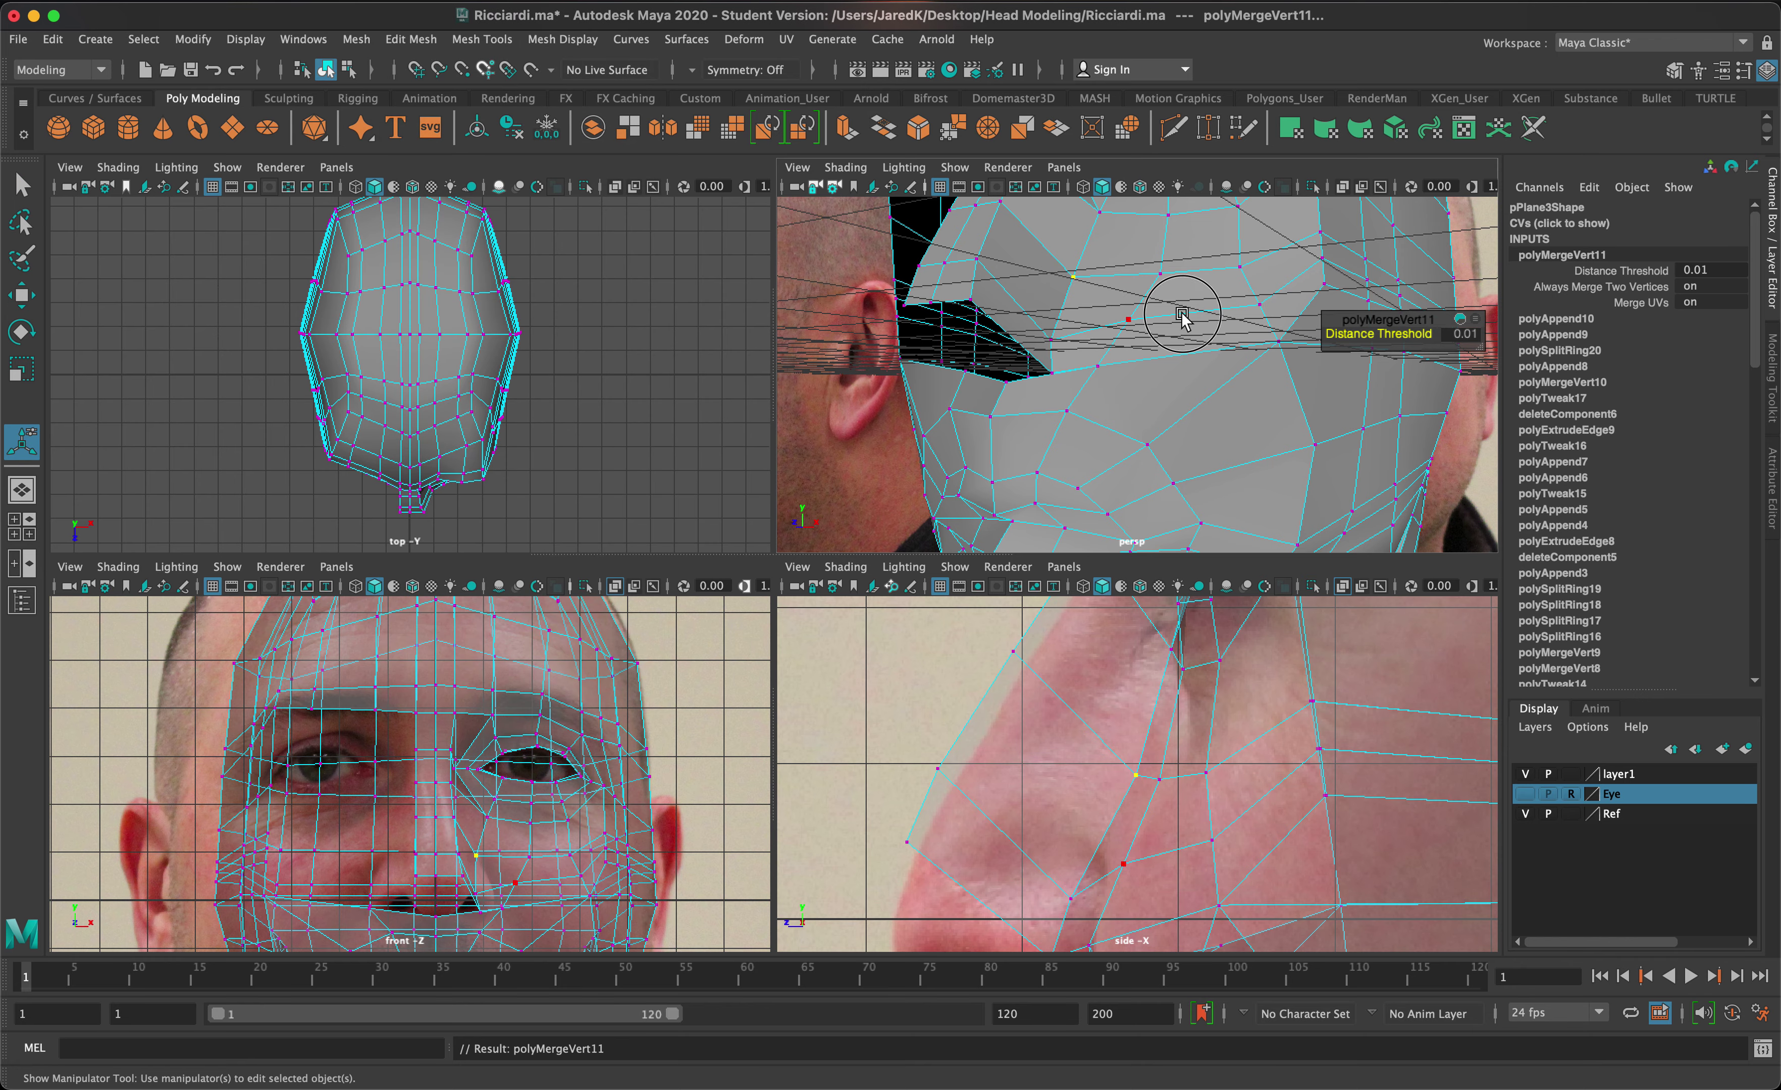
{"action": "left_click_drag", "start_coordinate": [1141, 317], "coordinate": [1144, 321], "text": "alt"}
{"action": "left_click", "coordinate": [1097, 293]}
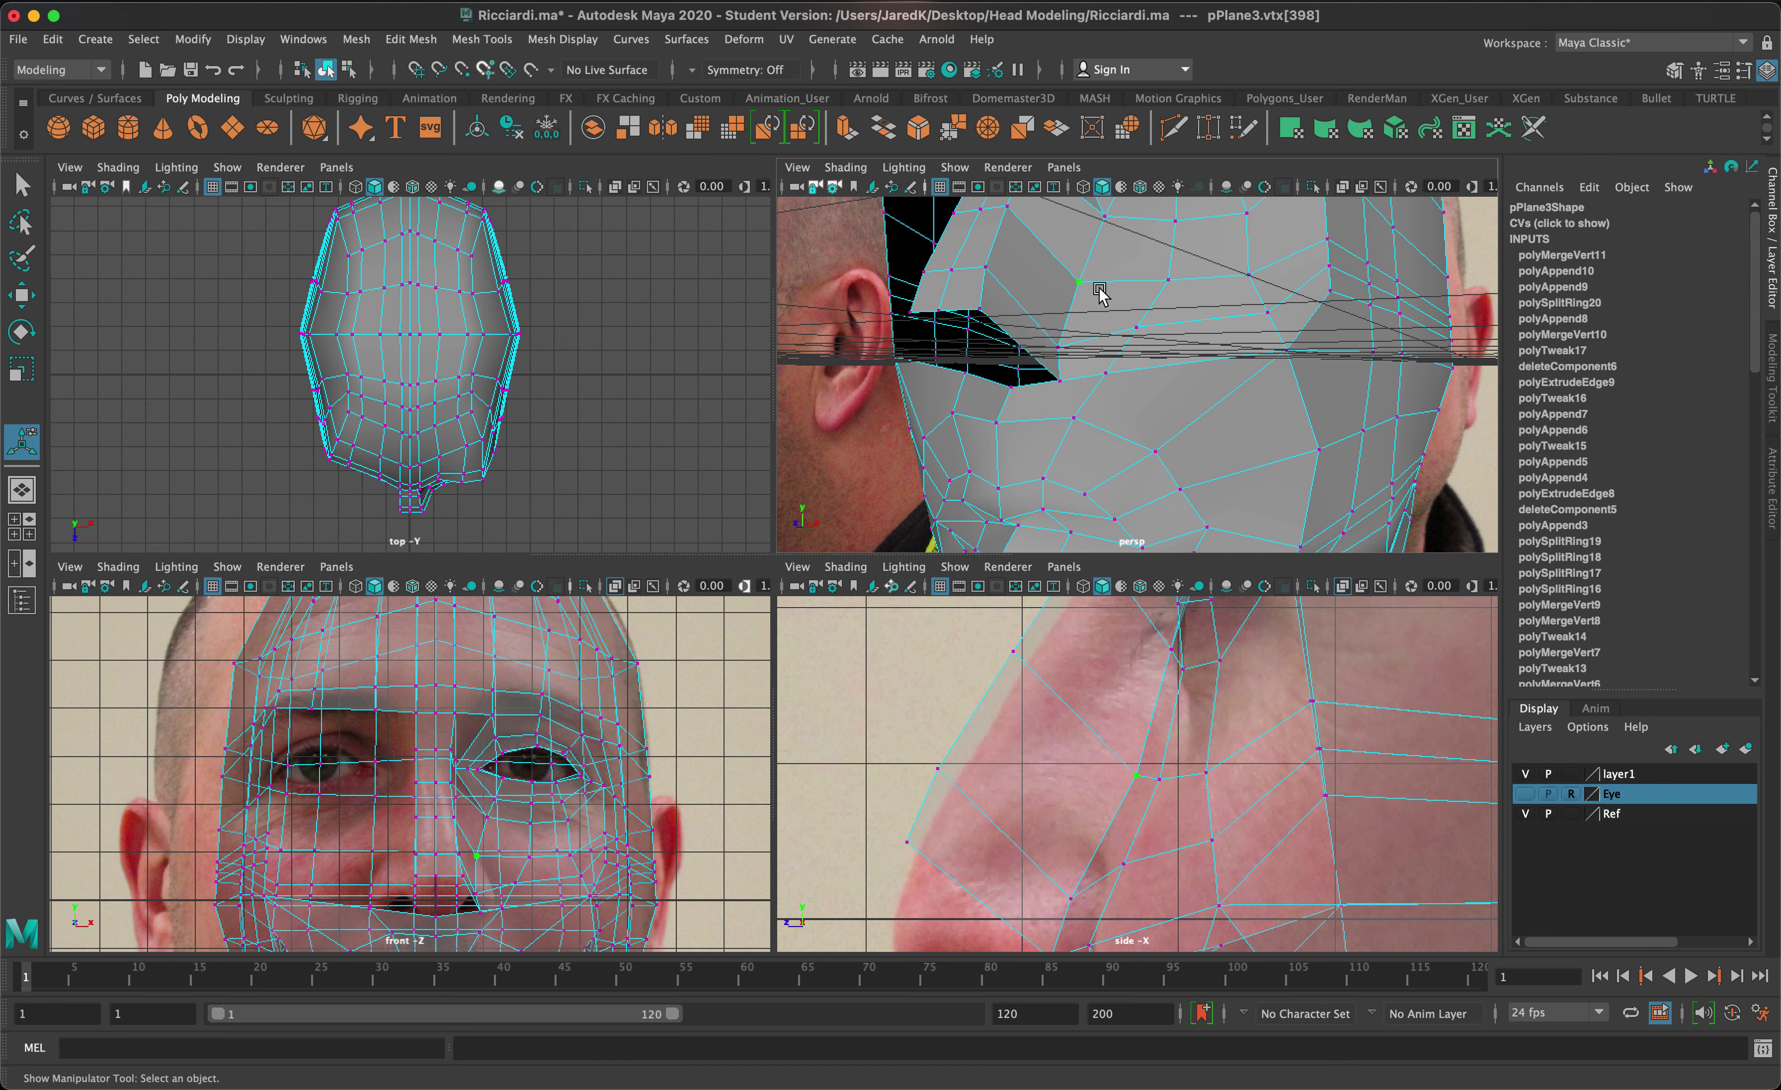
{"action": "key", "text": "w"}
{"action": "key", "text": "ctrl+z"}
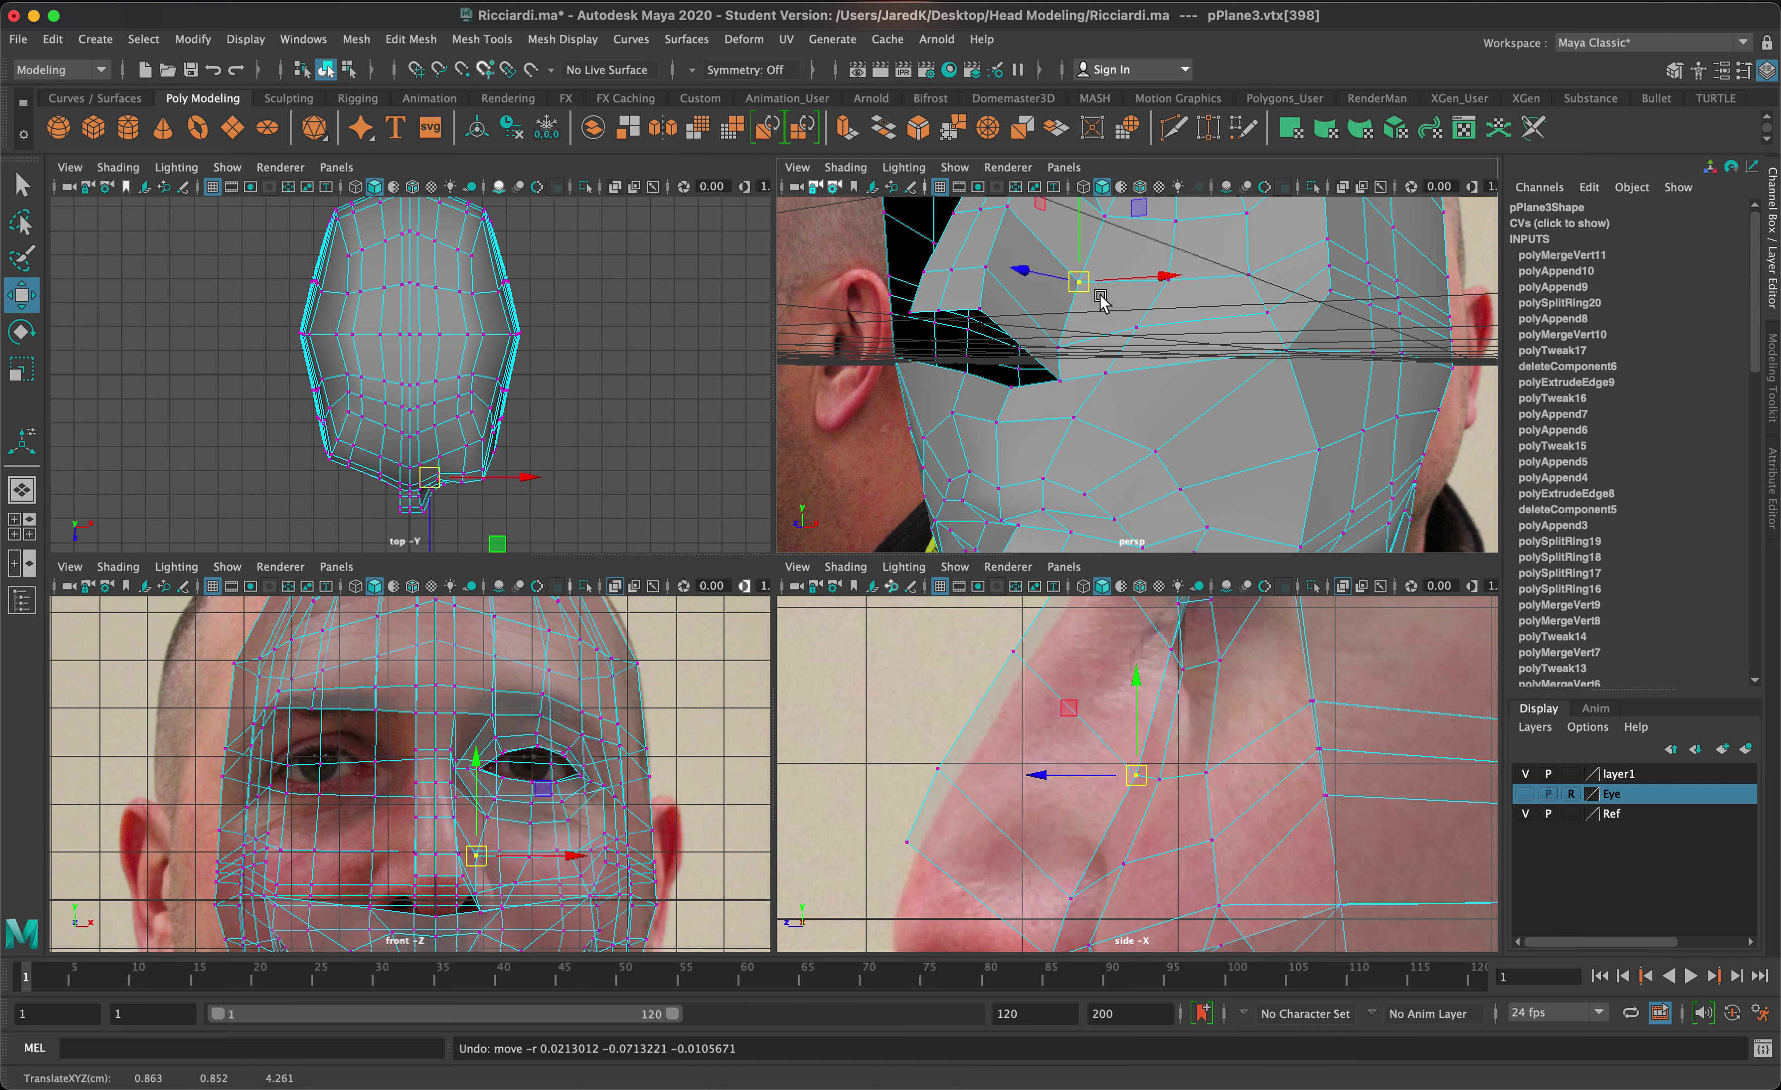
- Shift the vertex beside the nose bridge and the vertex at the lower end of the nose side along X
{"action": "left_click_drag", "start_coordinate": [1044, 247], "coordinate": [1096, 318], "text": "alt"}
{"action": "left_click", "coordinate": [1171, 347]}
{"action": "left_click_drag", "start_coordinate": [1226, 351], "coordinate": [1181, 394]}
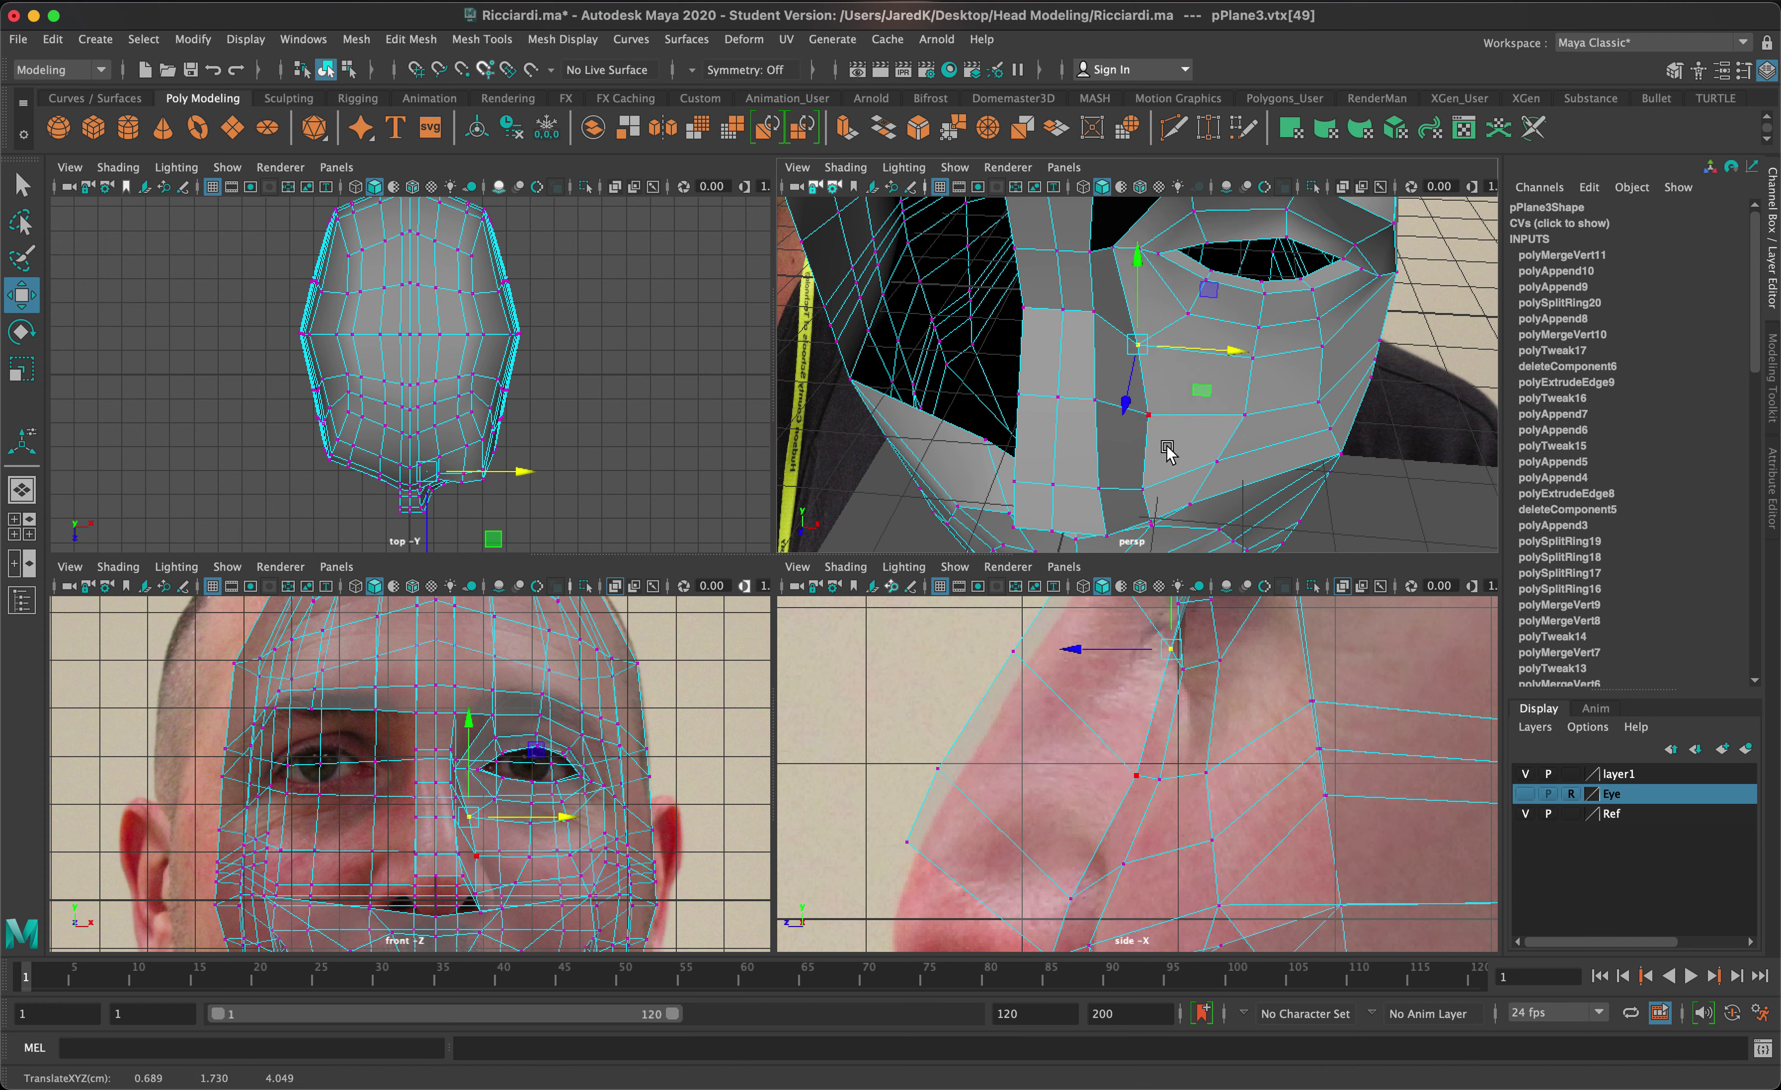
{"action": "left_click", "coordinate": [1166, 482]}
{"action": "left_click_drag", "start_coordinate": [1205, 502], "coordinate": [1215, 499]}
{"action": "left_click_drag", "start_coordinate": [1205, 401], "coordinate": [1230, 314], "text": "alt"}
- Insert a vertical edge loop in the head mesh, running down from its border near the lower corner of the nose
{"action": "left_click_drag", "start_coordinate": [1076, 256], "coordinate": [1144, 302], "text": "alt"}
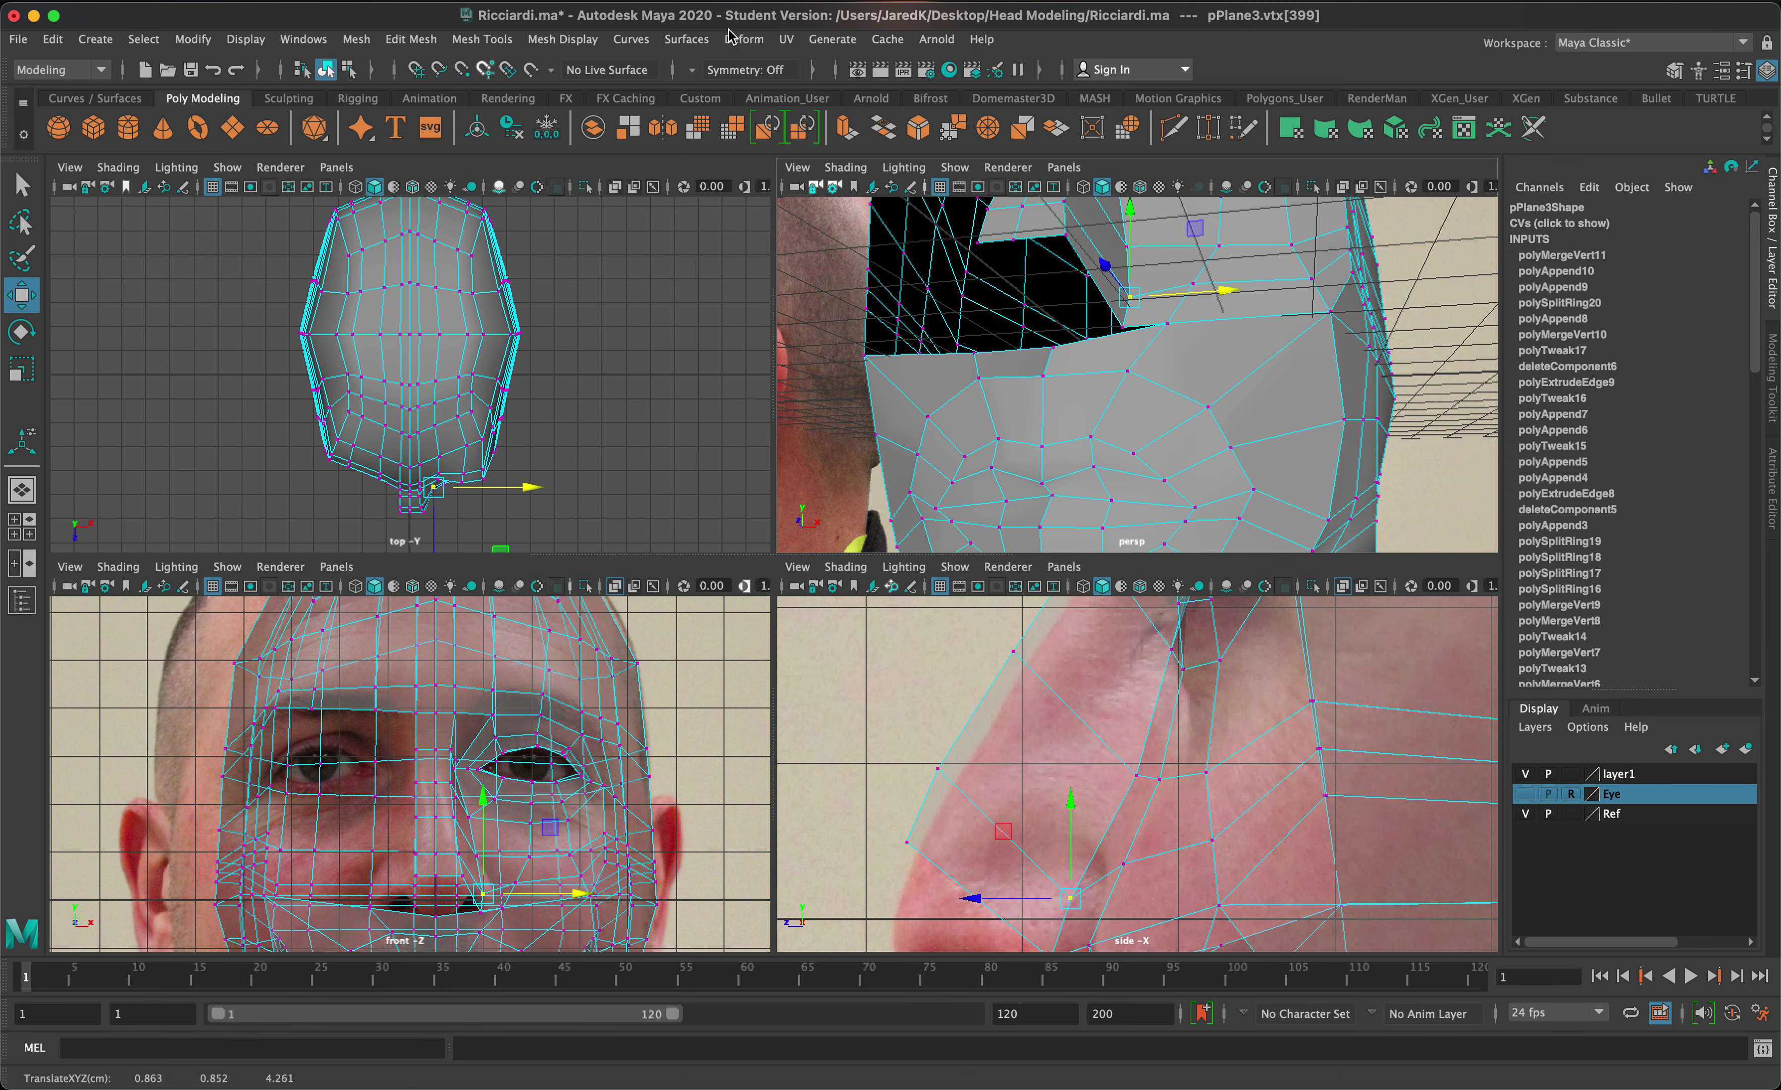
{"action": "left_click", "coordinate": [469, 40]}
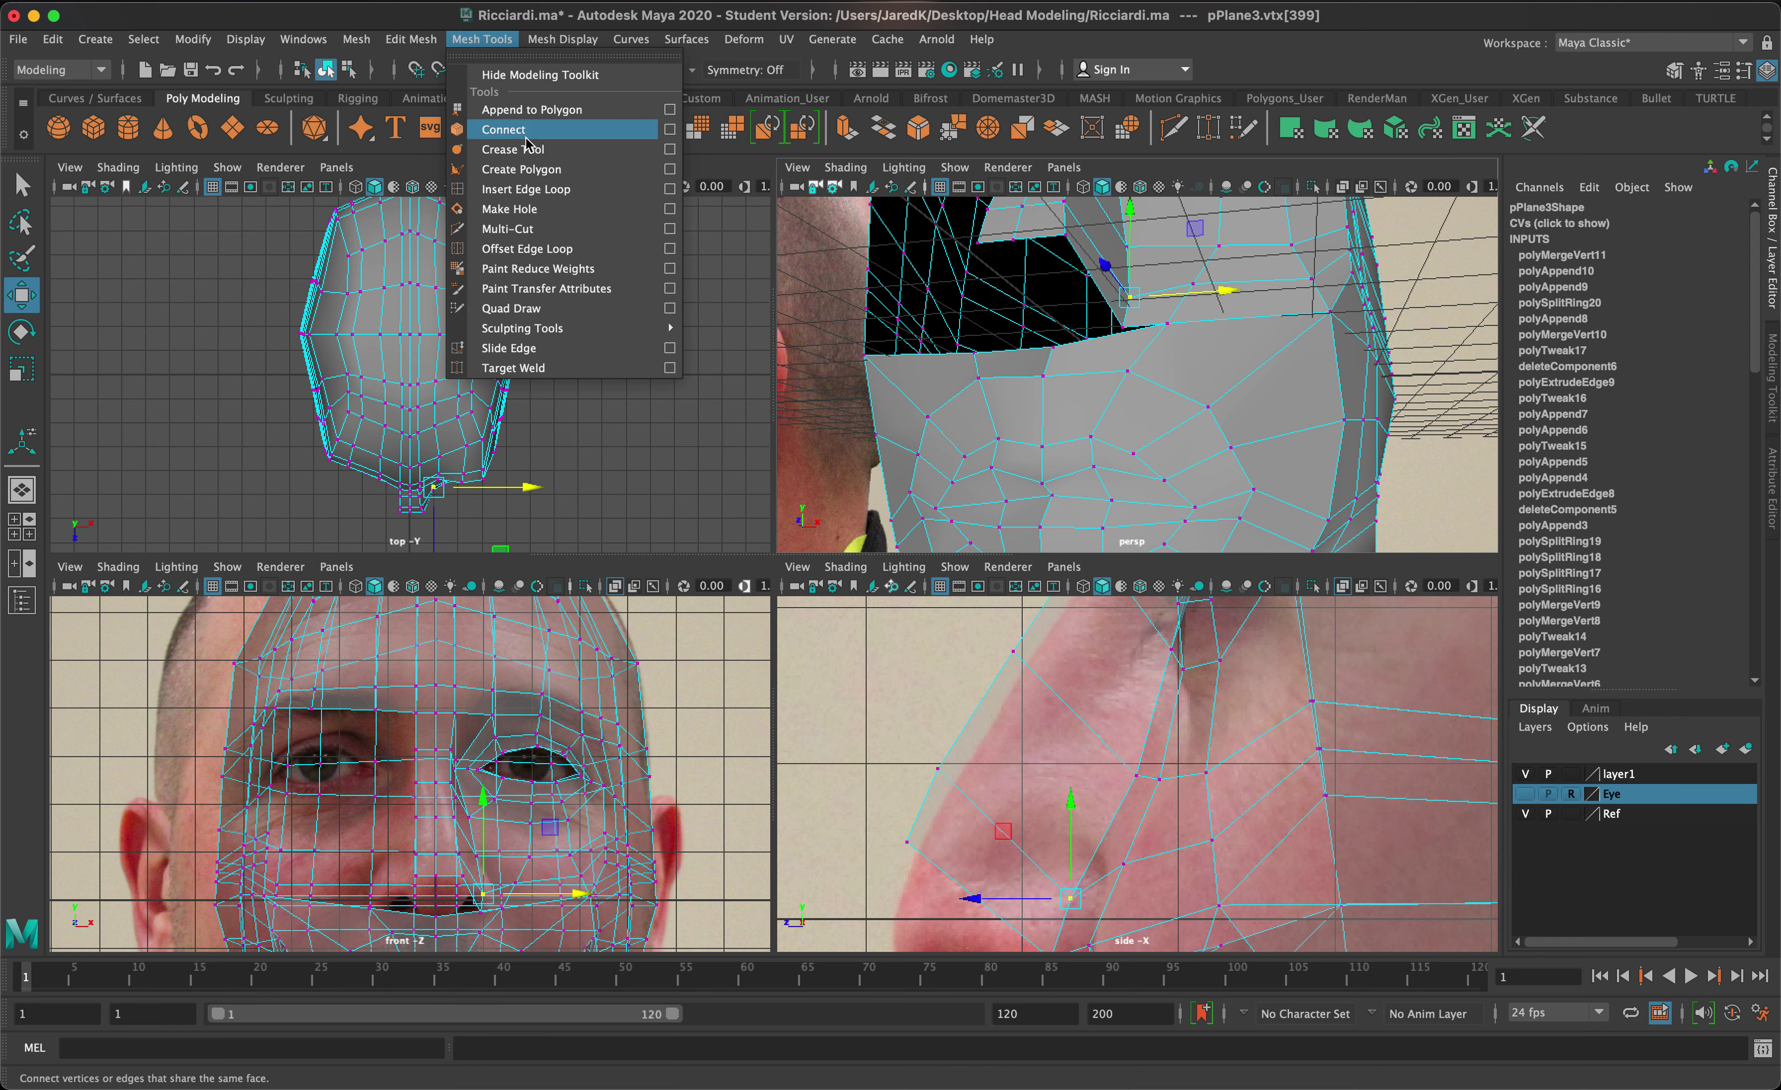
{"action": "left_click", "coordinate": [557, 189]}
{"action": "left_click", "coordinate": [1084, 379]}
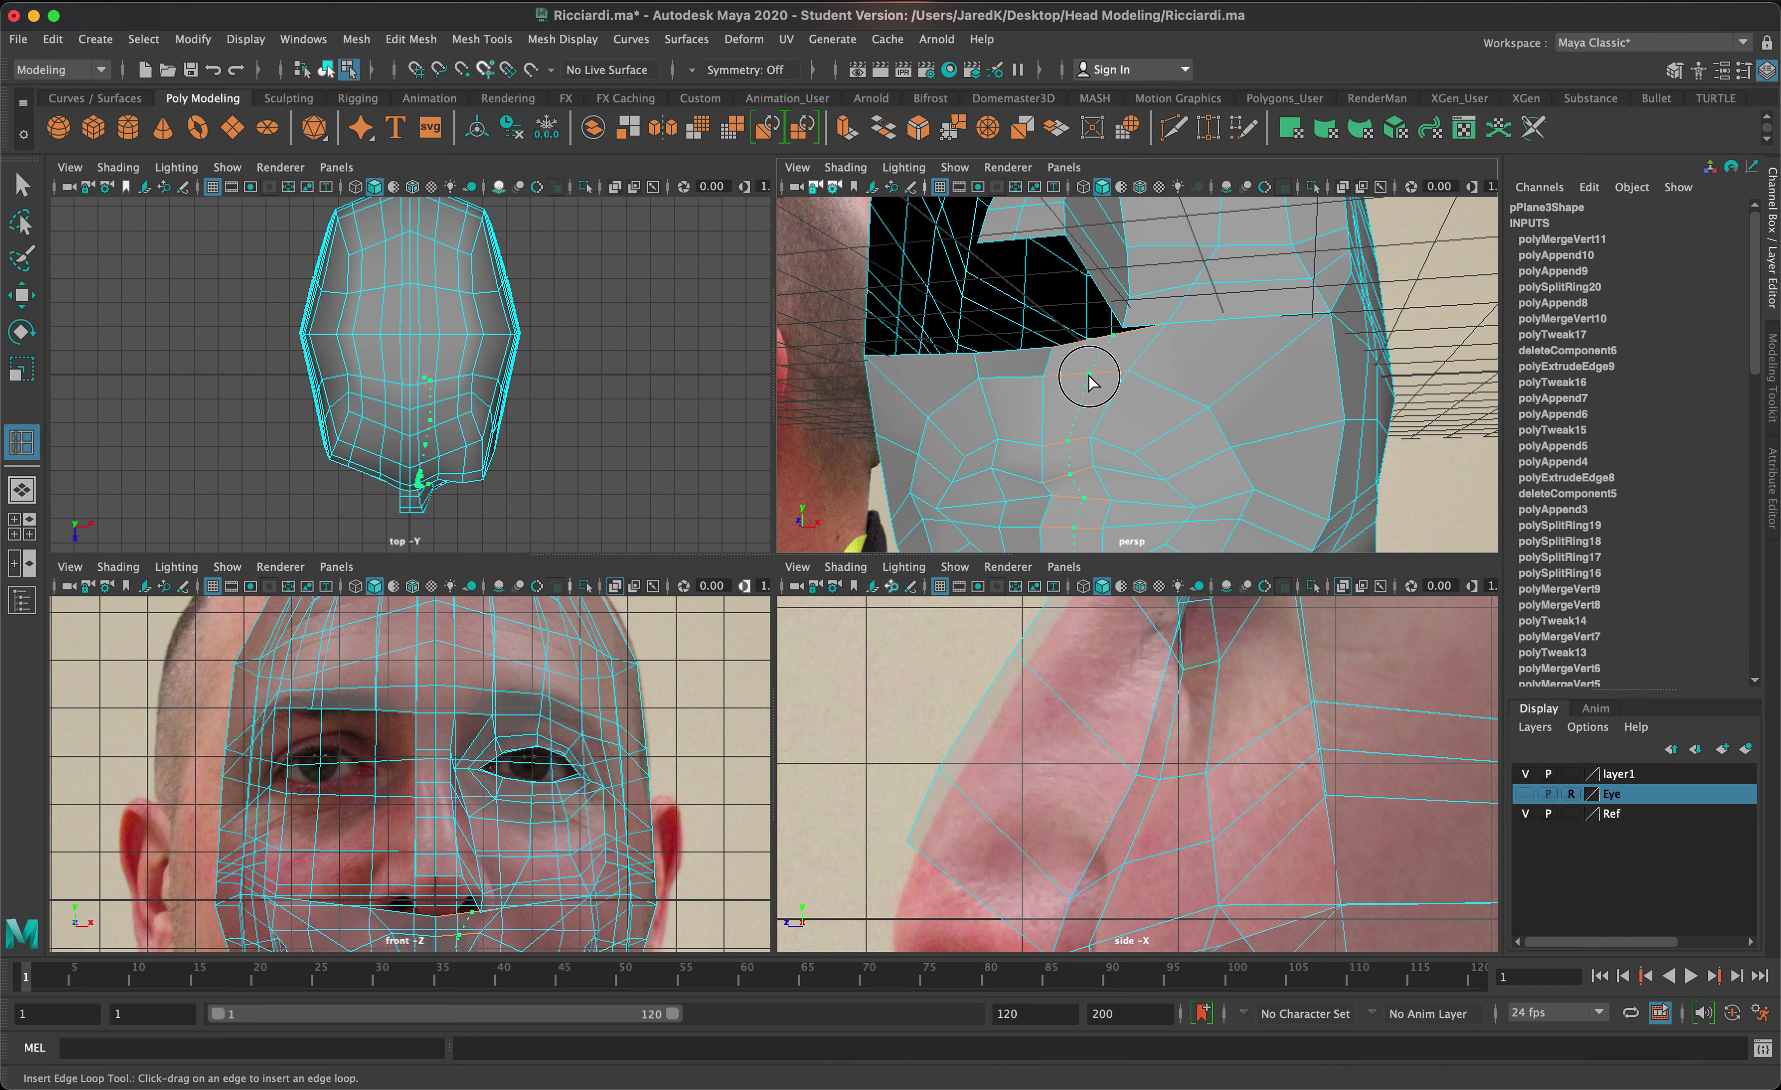
{"action": "left_click_drag", "start_coordinate": [1088, 380], "coordinate": [1089, 380]}
{"action": "key", "text": "q"}
- Try to merge the selected vertices around the nose's lower corner to their center
{"action": "right_click_drag", "start_coordinate": [1121, 344], "coordinate": [1081, 330]}
{"action": "left_click", "coordinate": [1111, 323]}
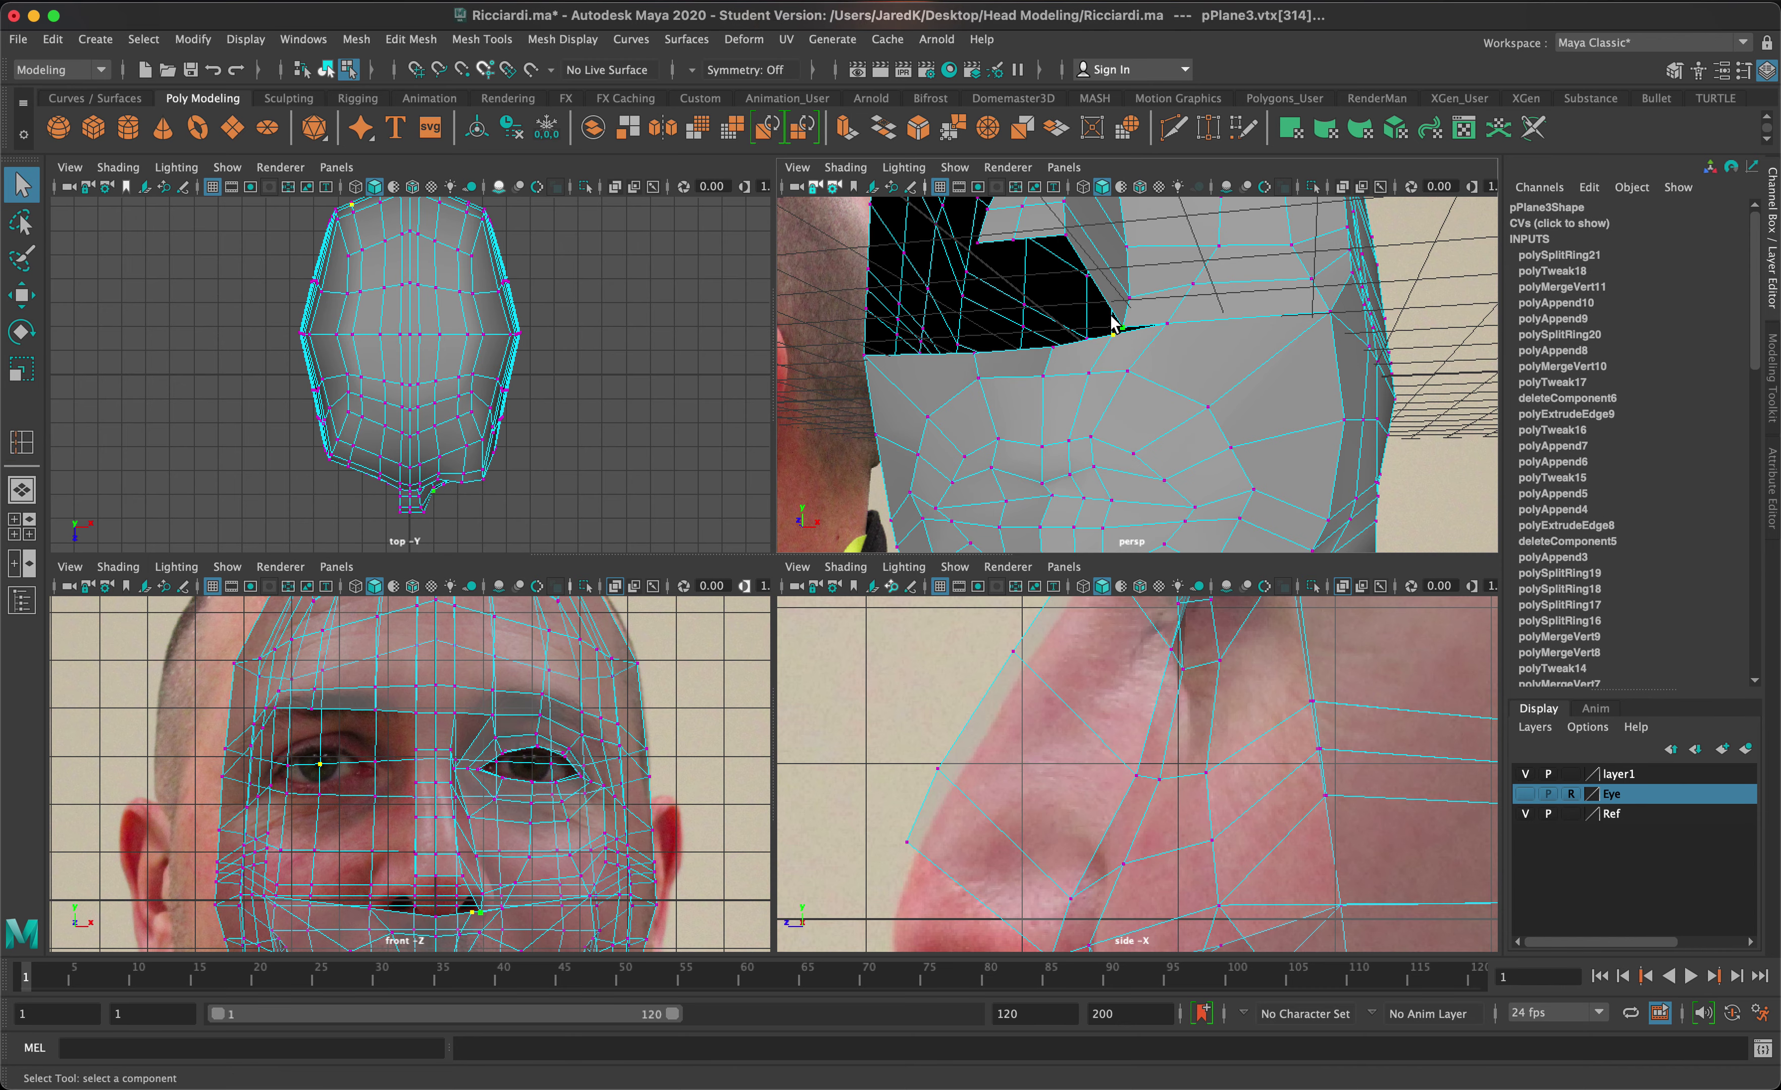
{"action": "left_click", "coordinate": [467, 39]}
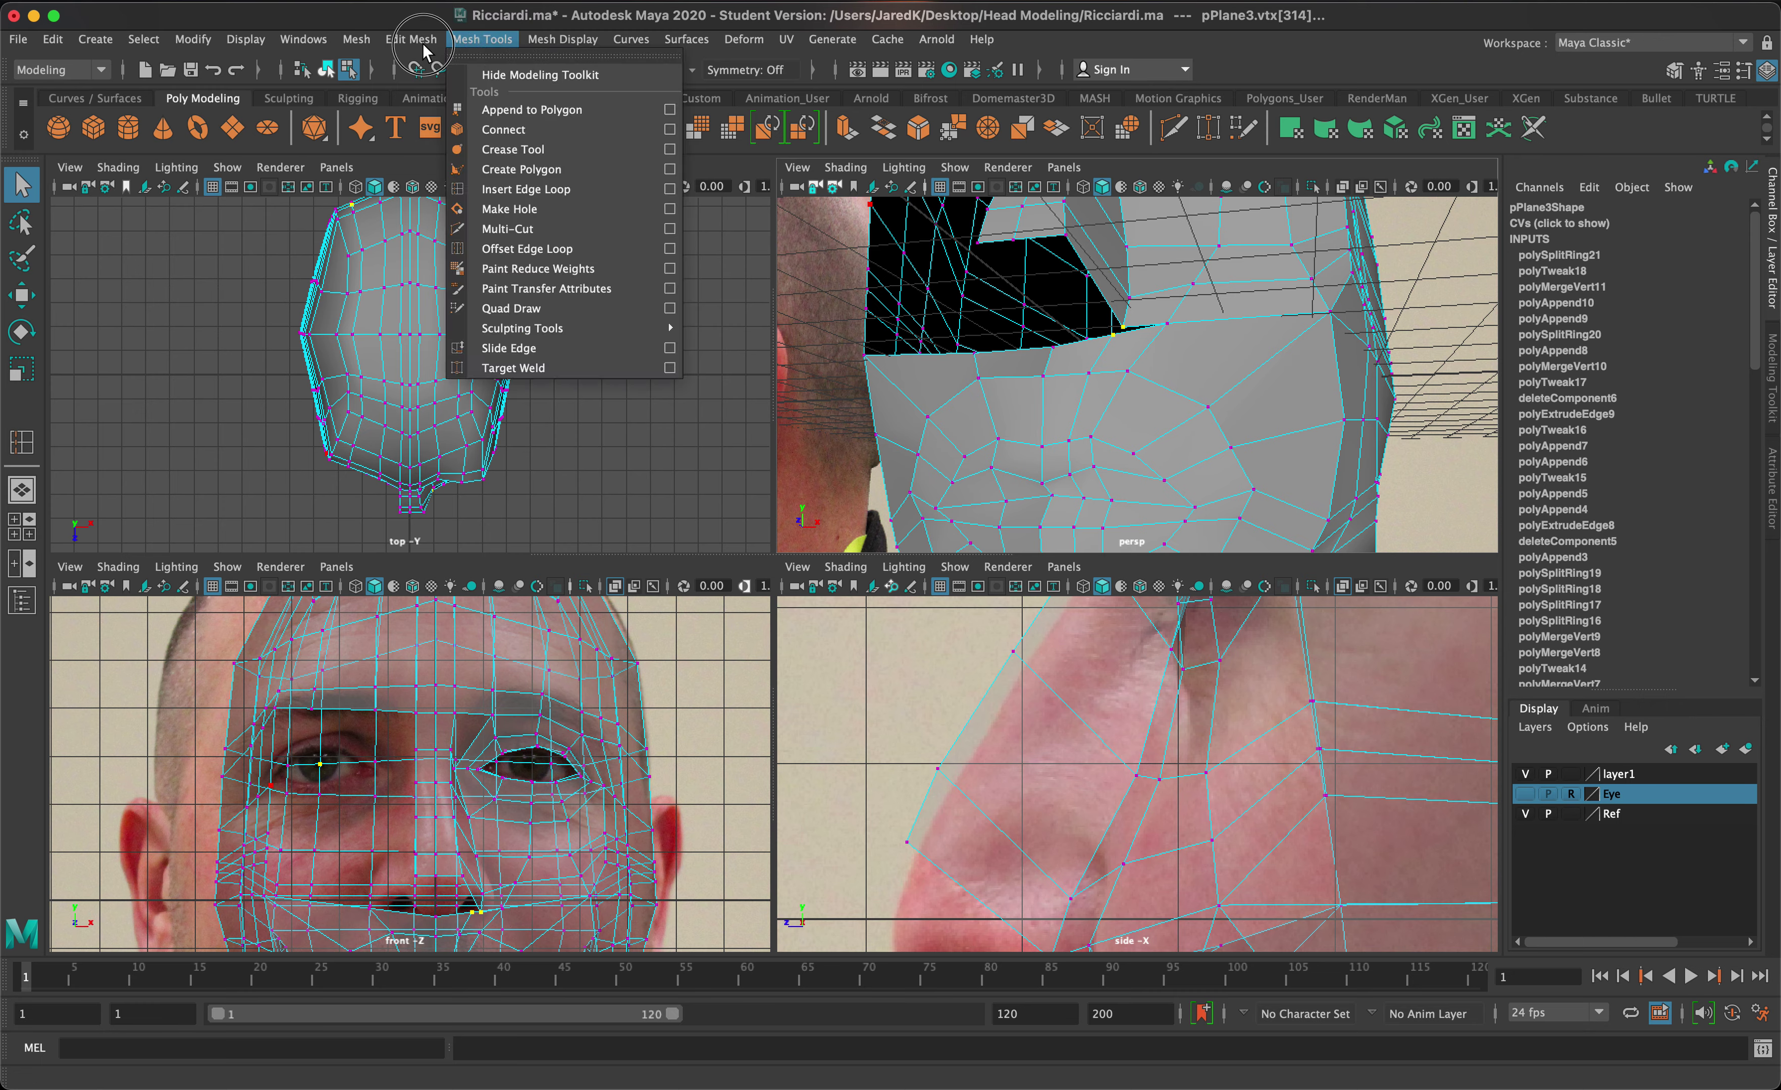
{"action": "left_click", "coordinate": [515, 268]}
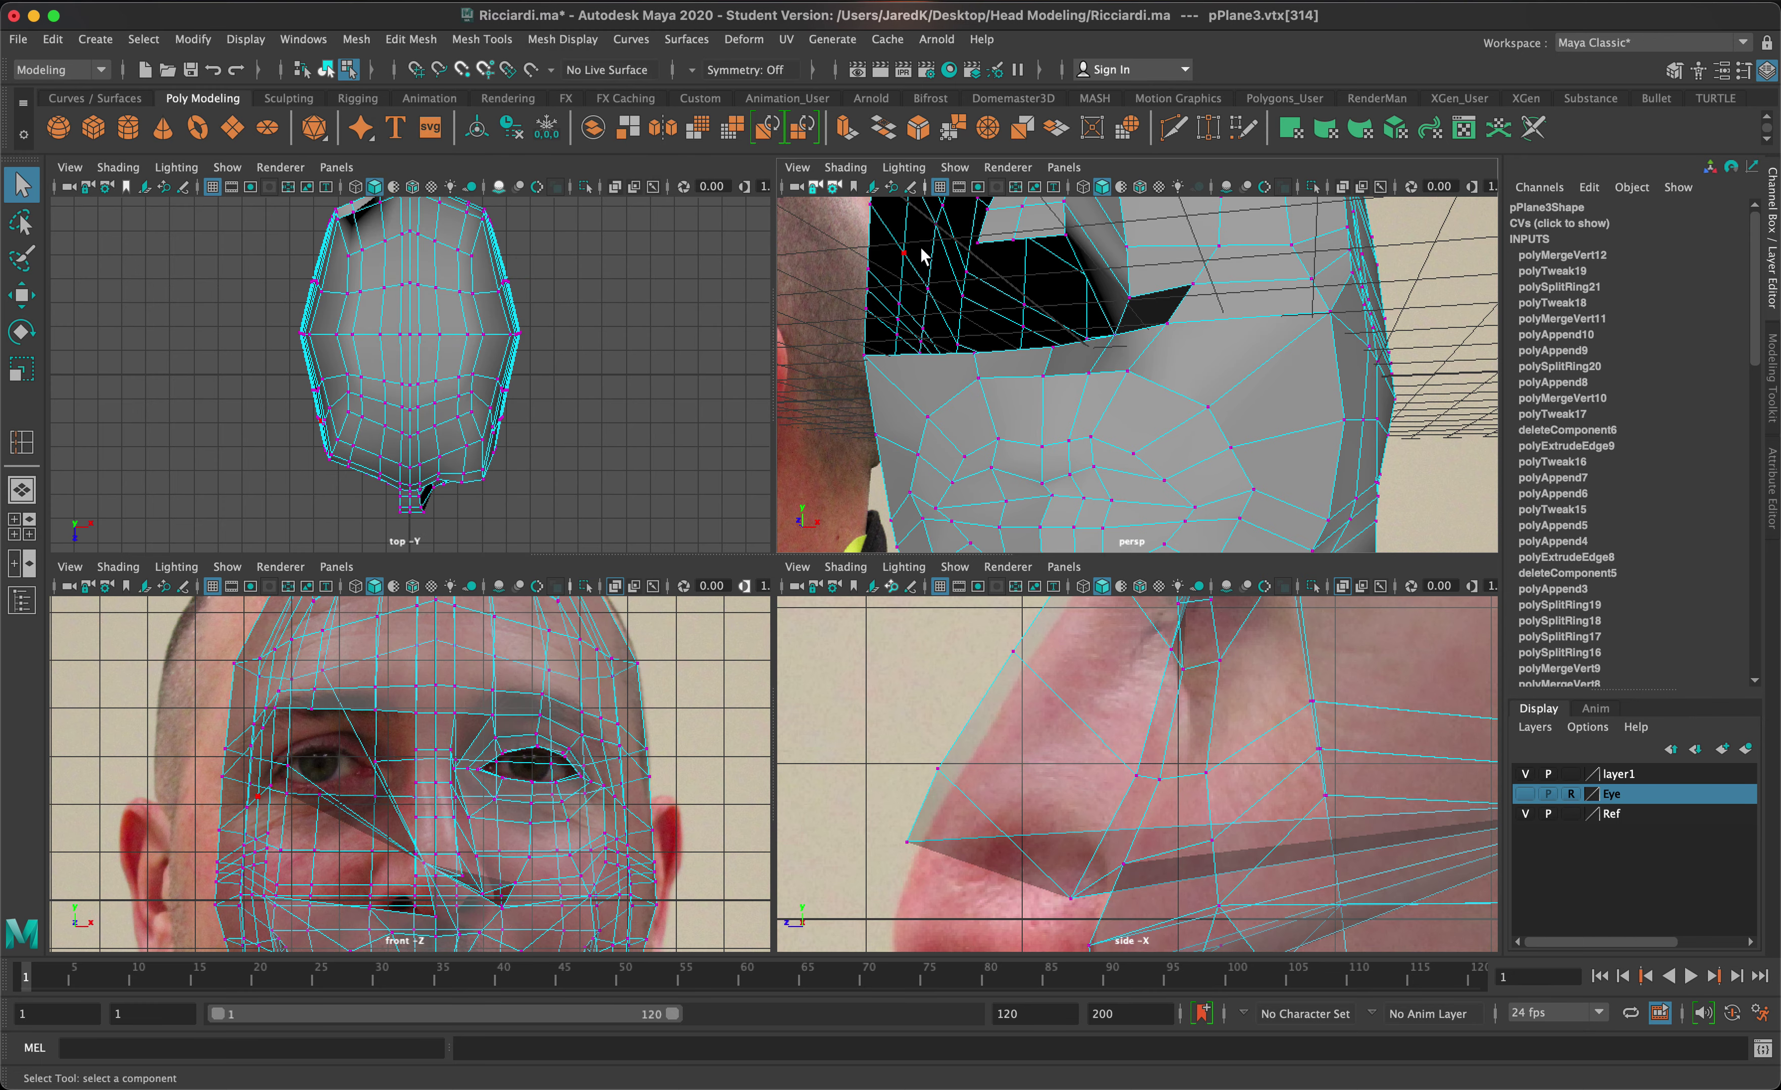
{"action": "left_click_drag", "start_coordinate": [1117, 337], "coordinate": [1102, 366], "text": "alt"}
{"action": "key", "text": "super+z"}
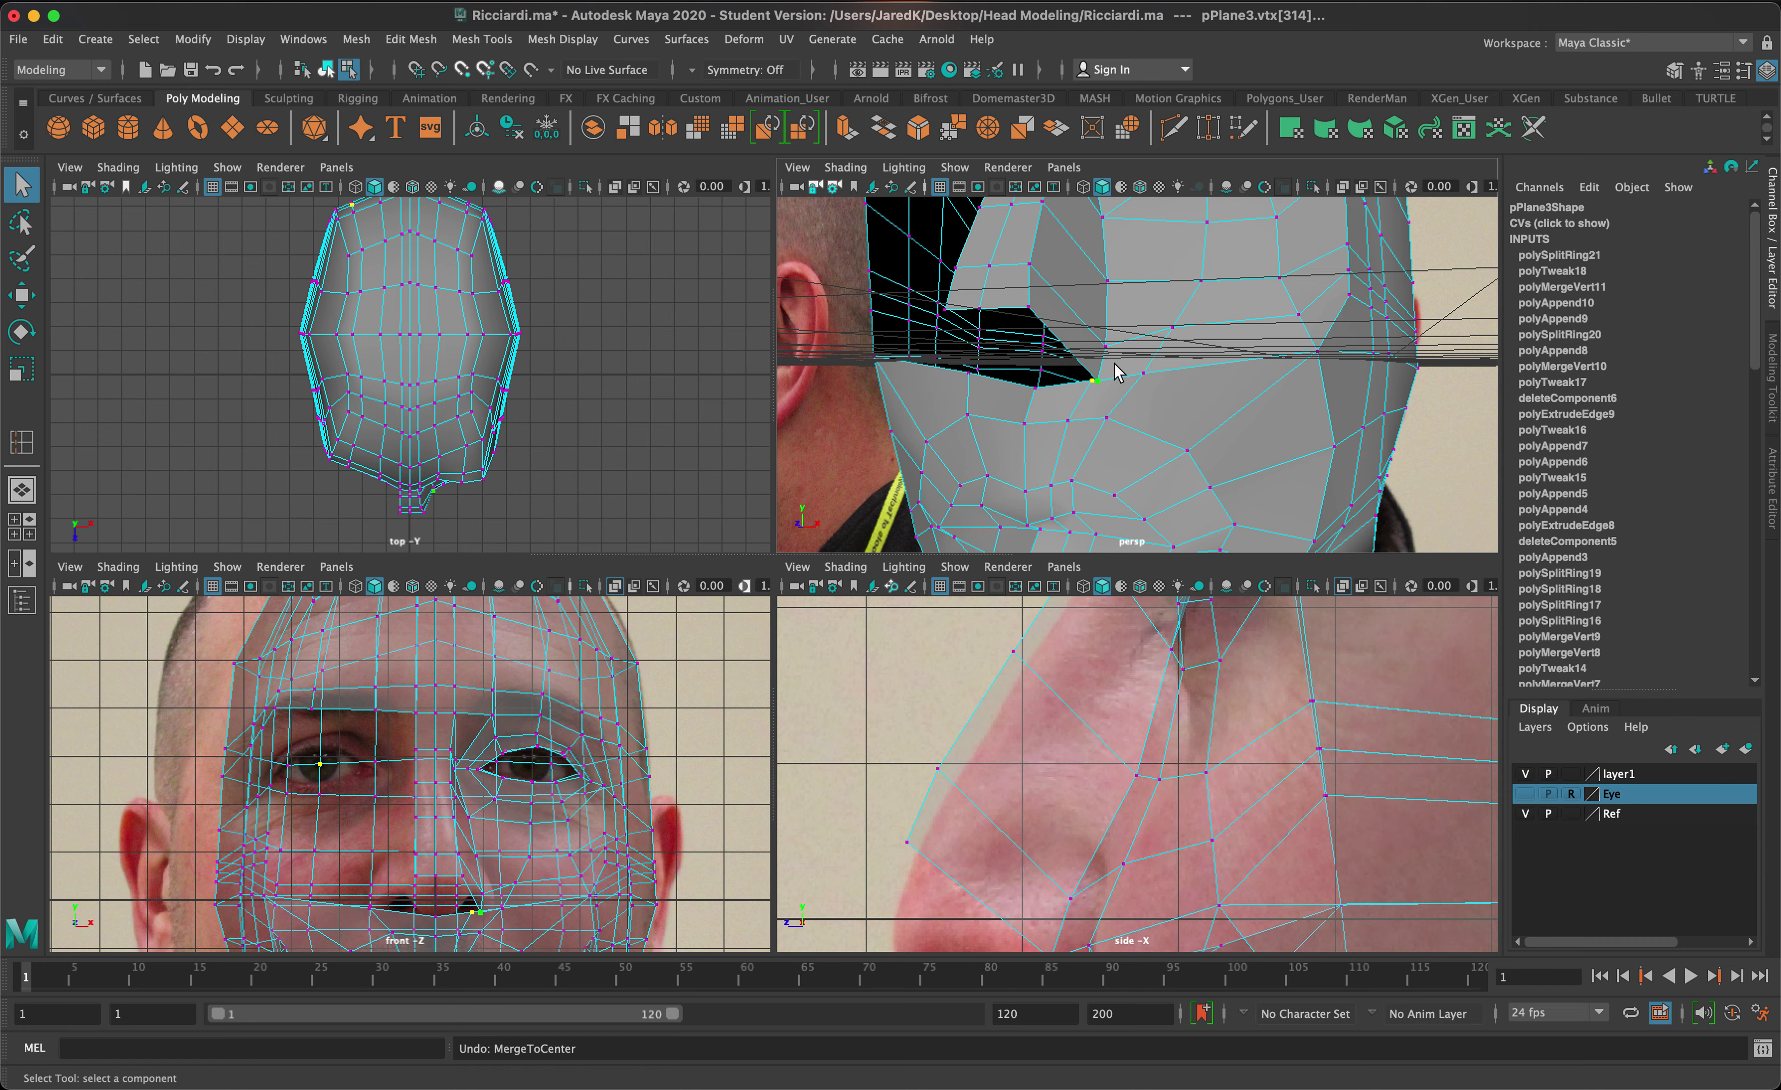
- Merge the two neighbouring border vertices at the nose's lower corner into one
{"action": "left_click", "coordinate": [1100, 384]}
{"action": "left_click", "coordinate": [1089, 382], "text": "shift"}
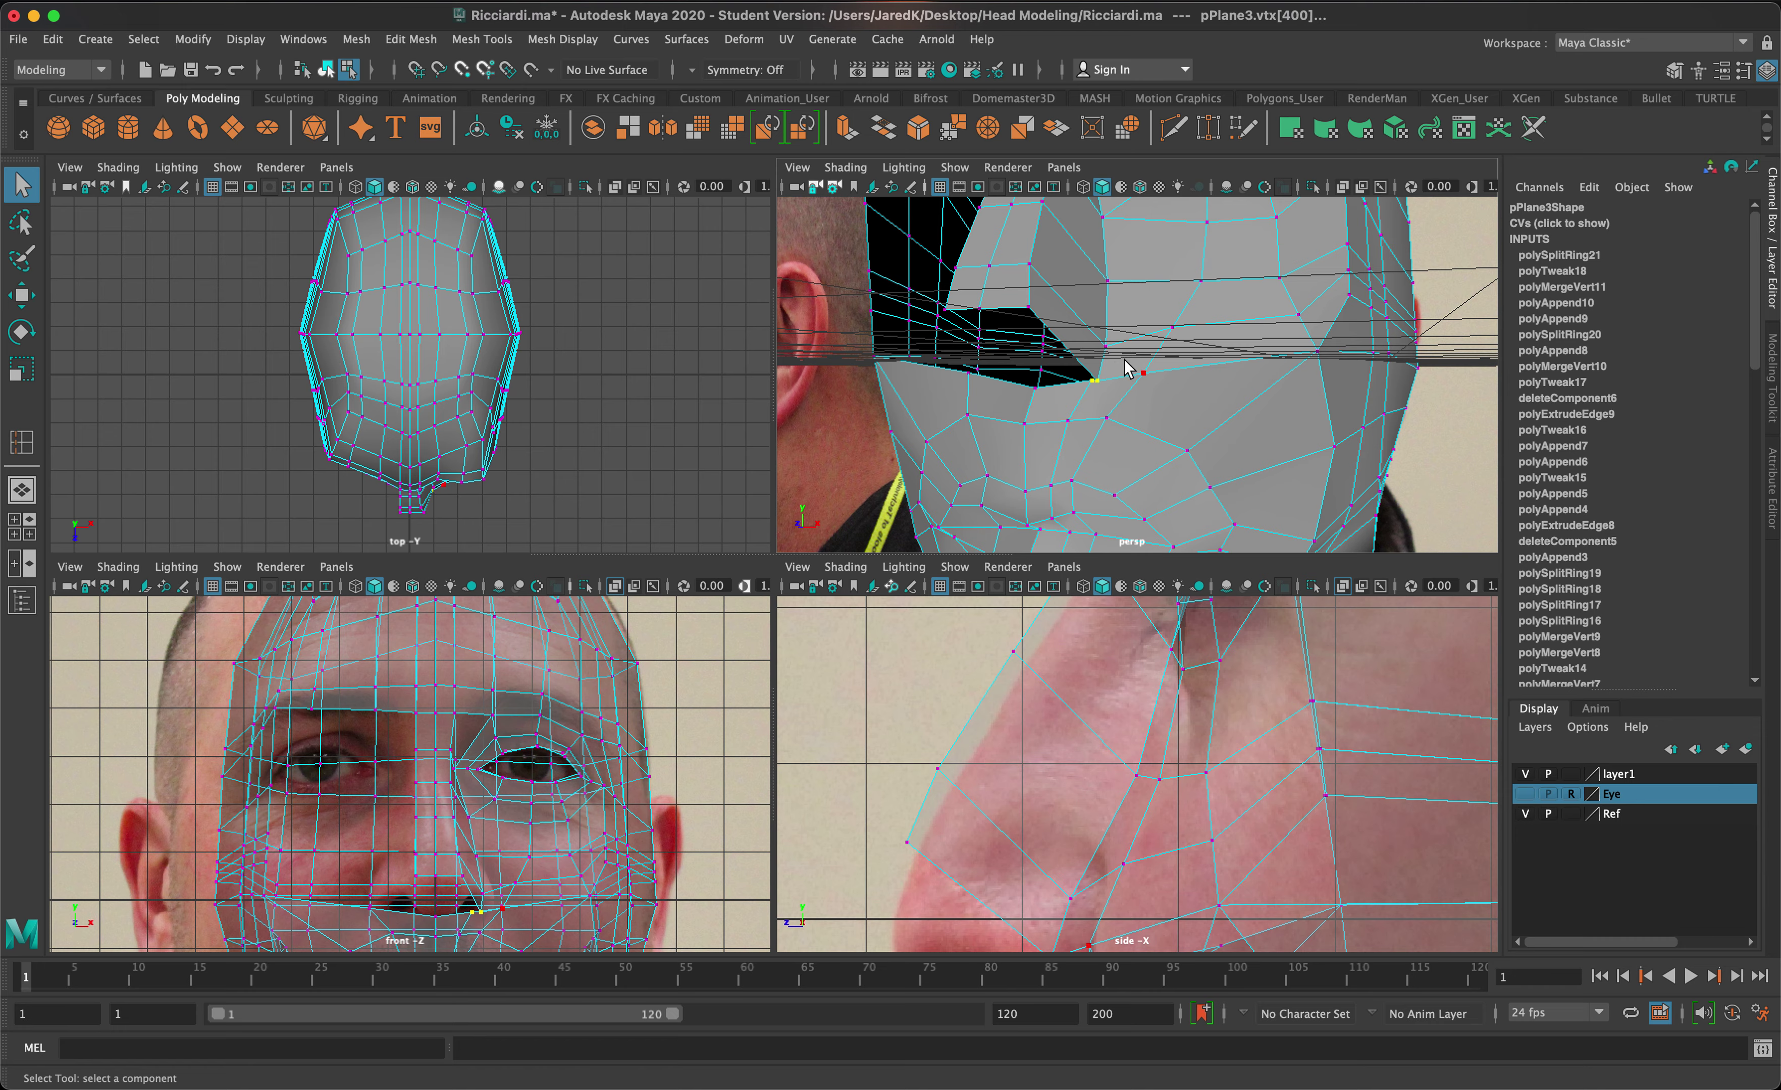
{"action": "left_click_drag", "start_coordinate": [1124, 360], "coordinate": [1107, 398]}
- Append a polygon under the nose, bridging the lower edge of the nose tip to the head mesh border above the lip
{"action": "left_click", "coordinate": [481, 39]}
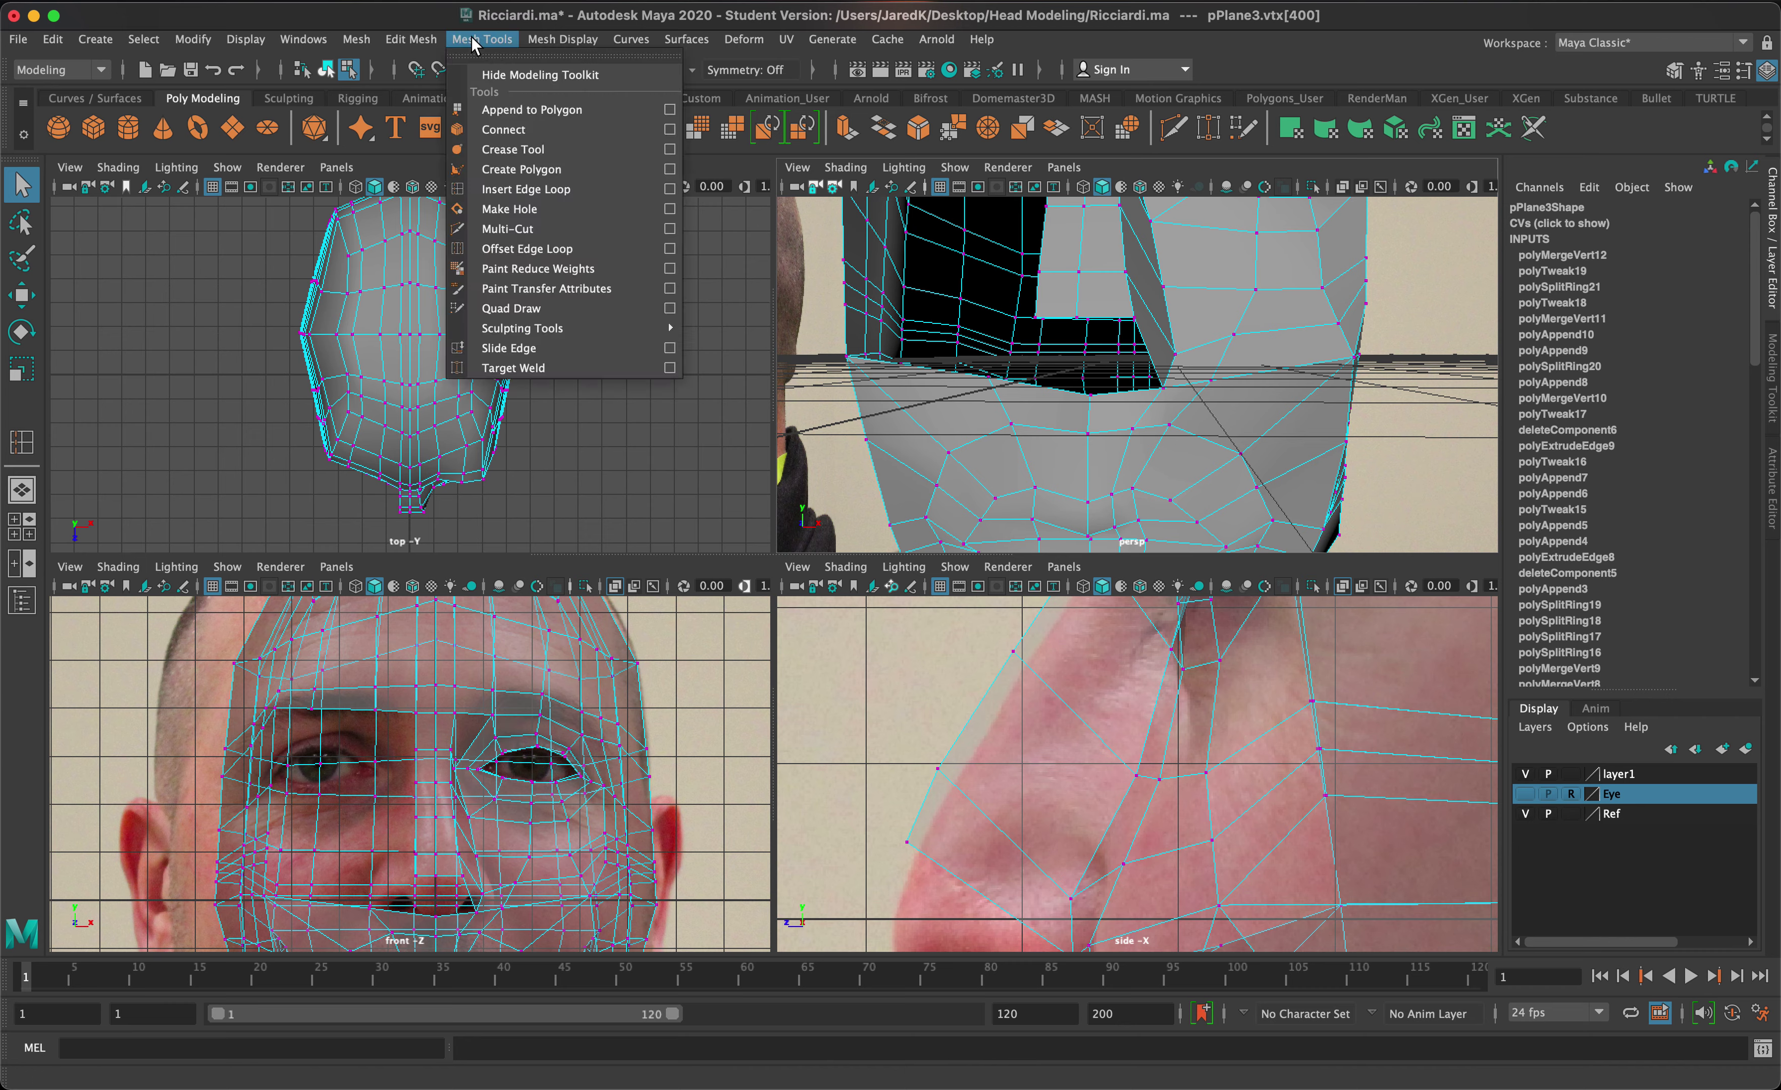
{"action": "left_click", "coordinate": [512, 114]}
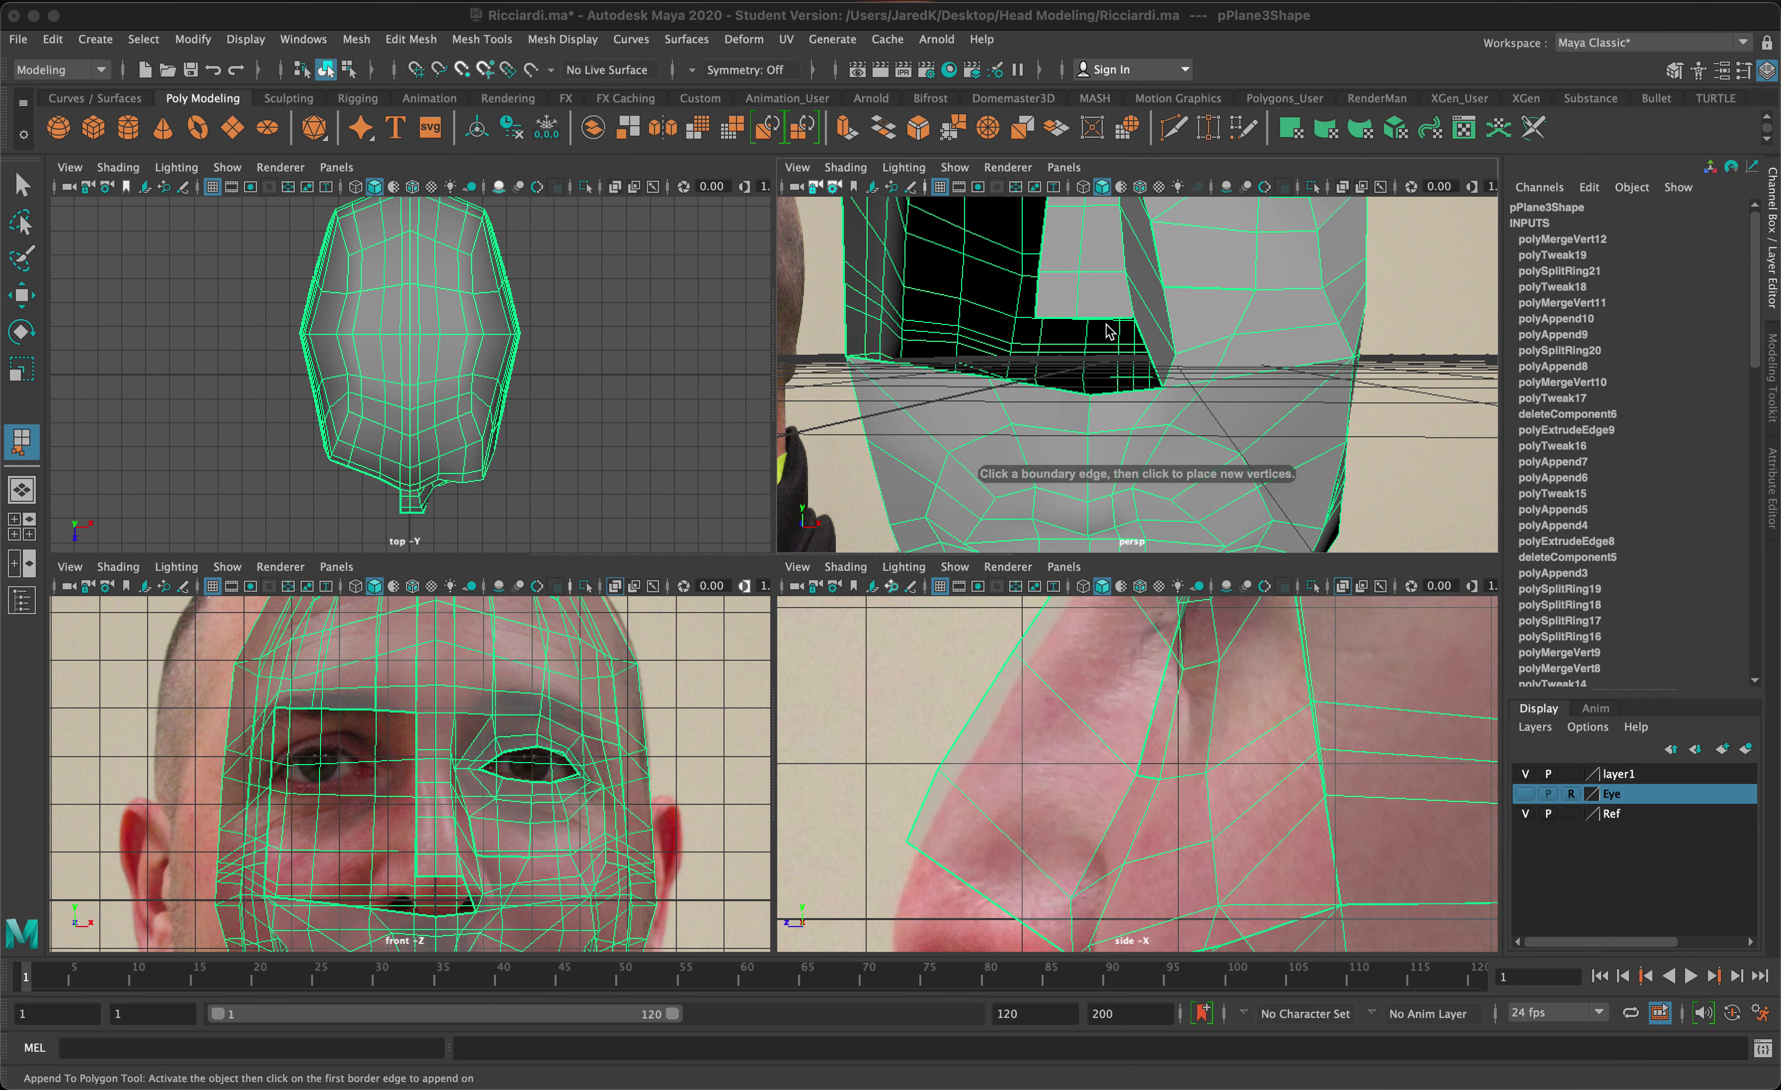
{"action": "left_click", "coordinate": [1135, 385]}
{"action": "left_click", "coordinate": [1130, 391]}
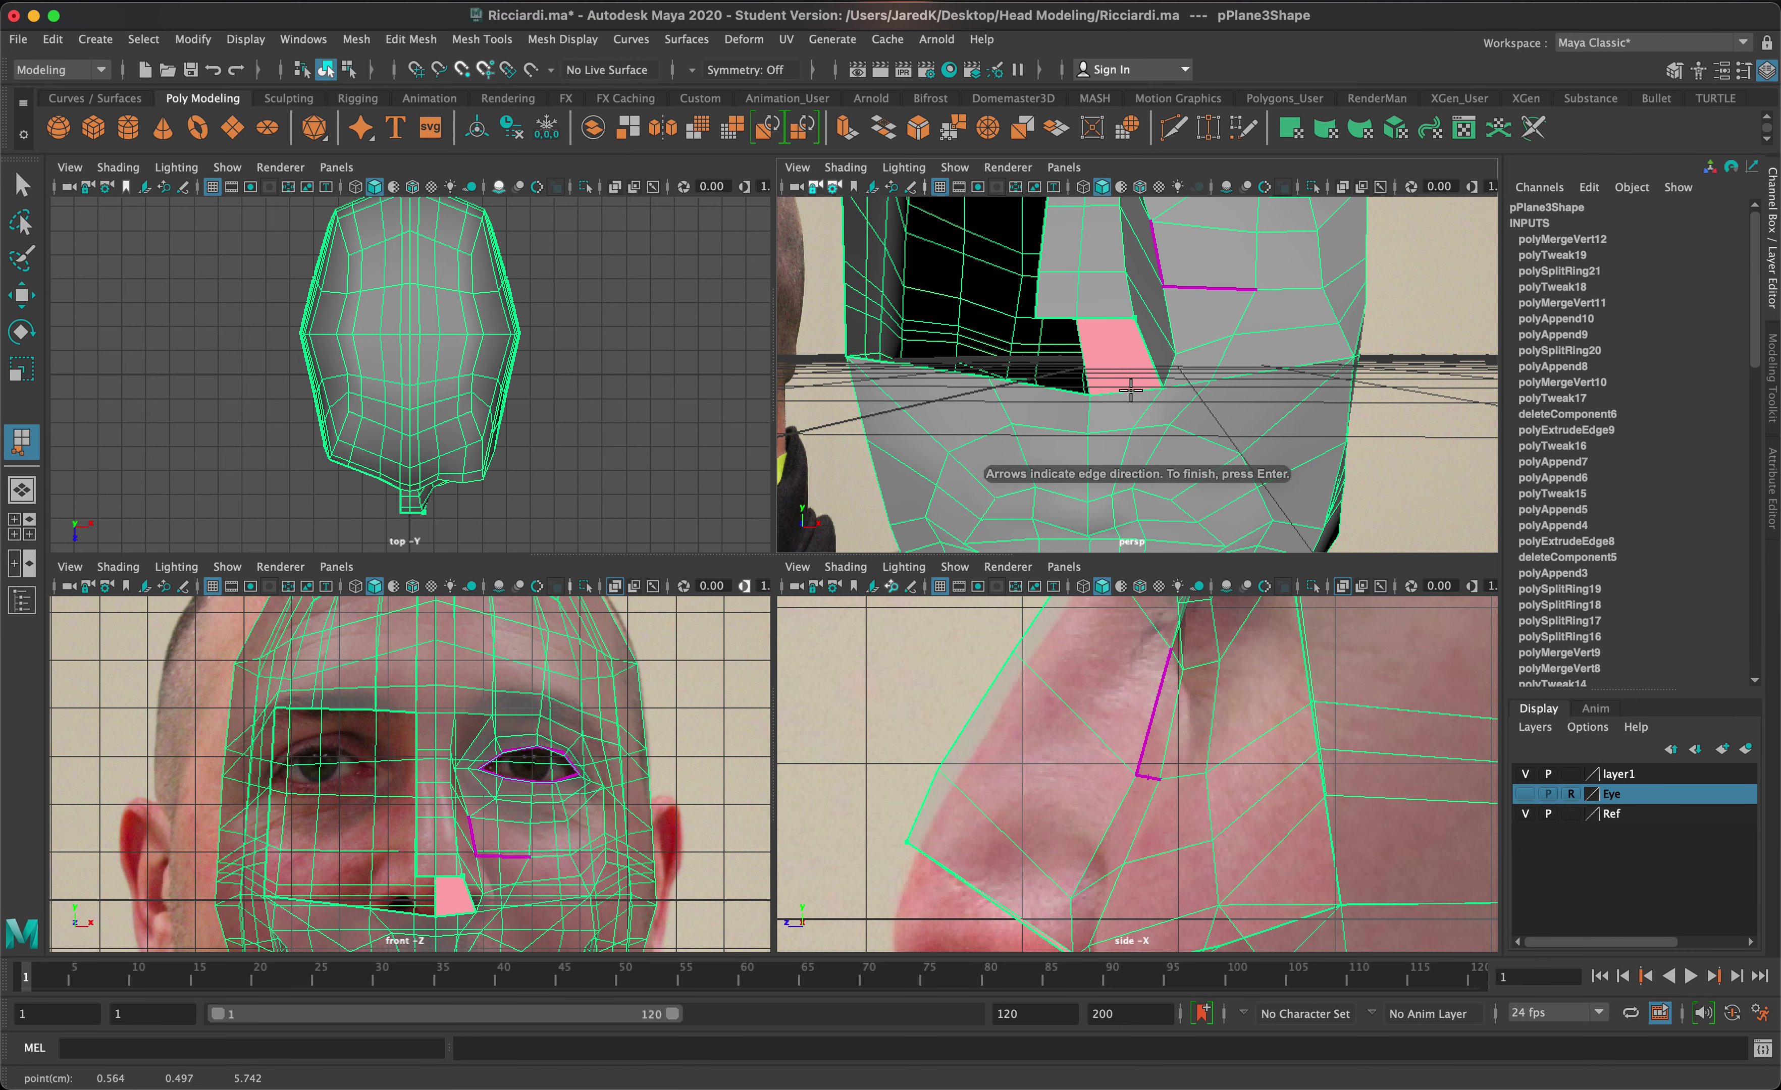
{"action": "key", "text": "Return"}
{"action": "left_click_drag", "start_coordinate": [1129, 391], "coordinate": [1122, 394], "text": "alt"}
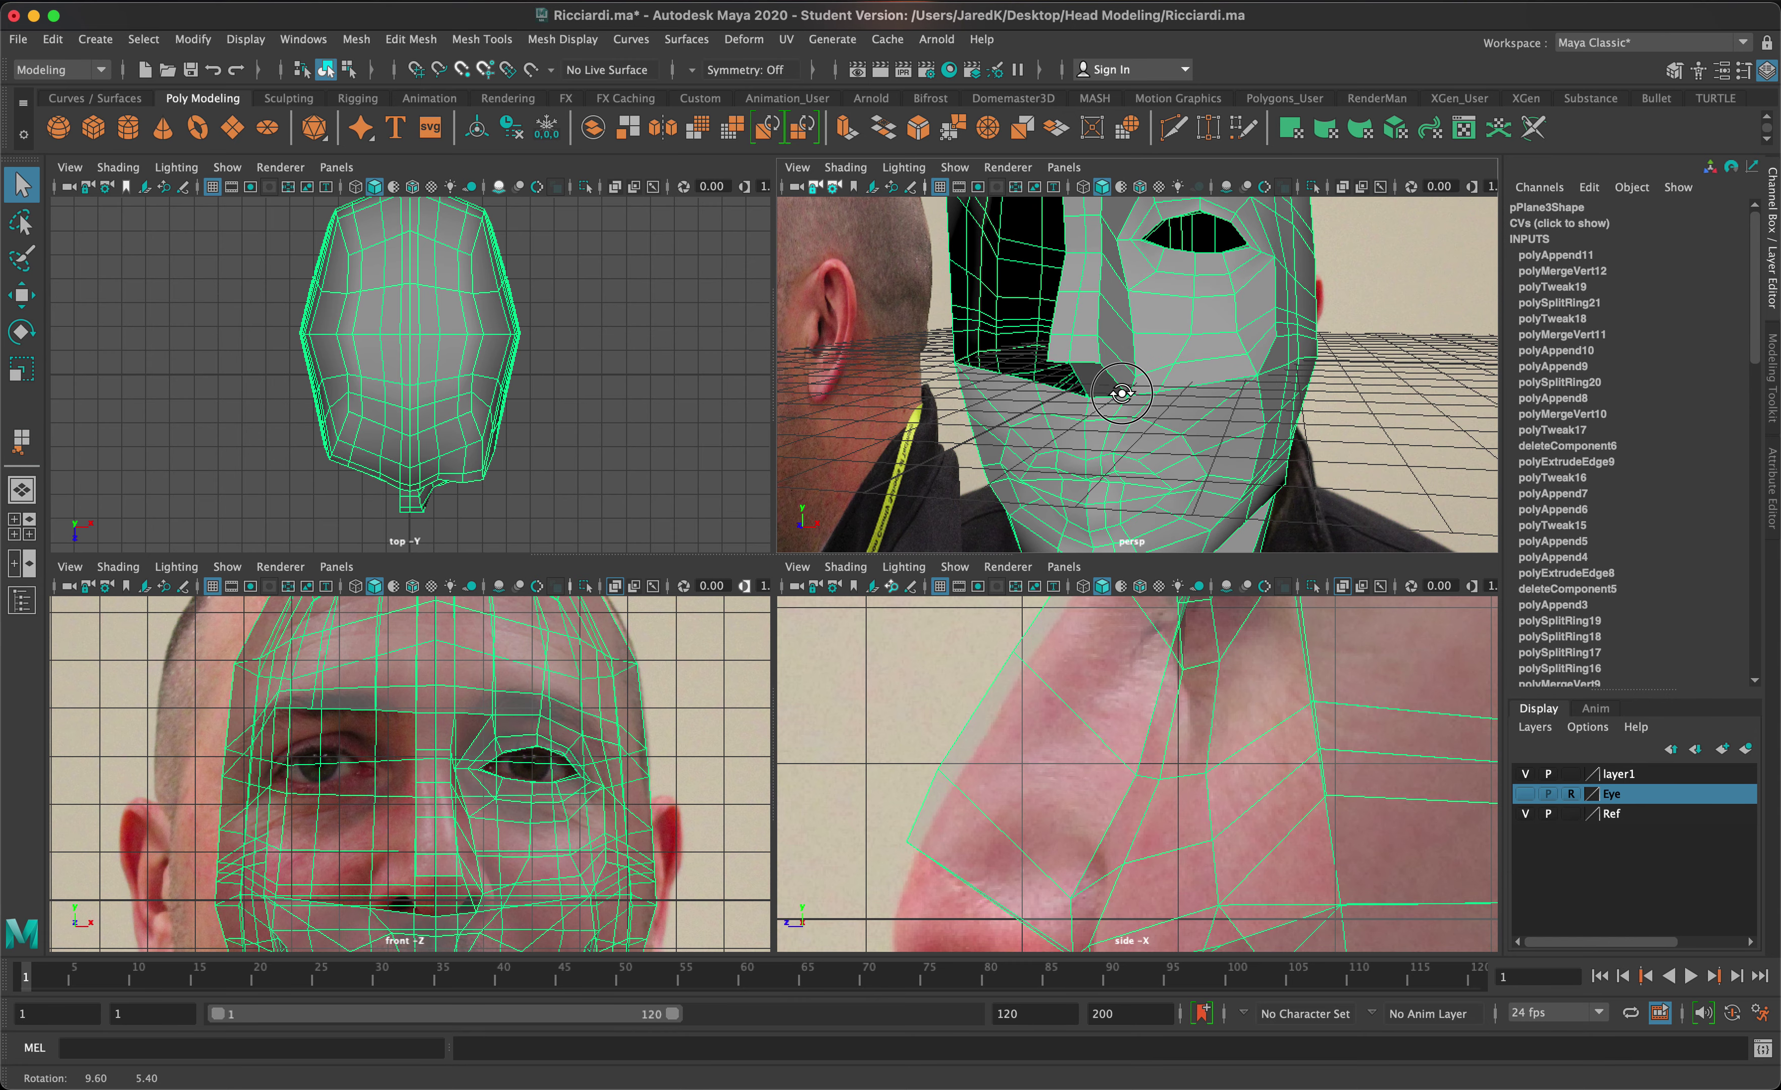
- Examine the new face under the nose and the surrounding cheek topology, toggling the smooth mesh preview on and off
{"action": "key", "text": "y"}
{"action": "scroll", "coordinate": [1154, 344], "scroll_direction": "up", "scroll_amount": 5}
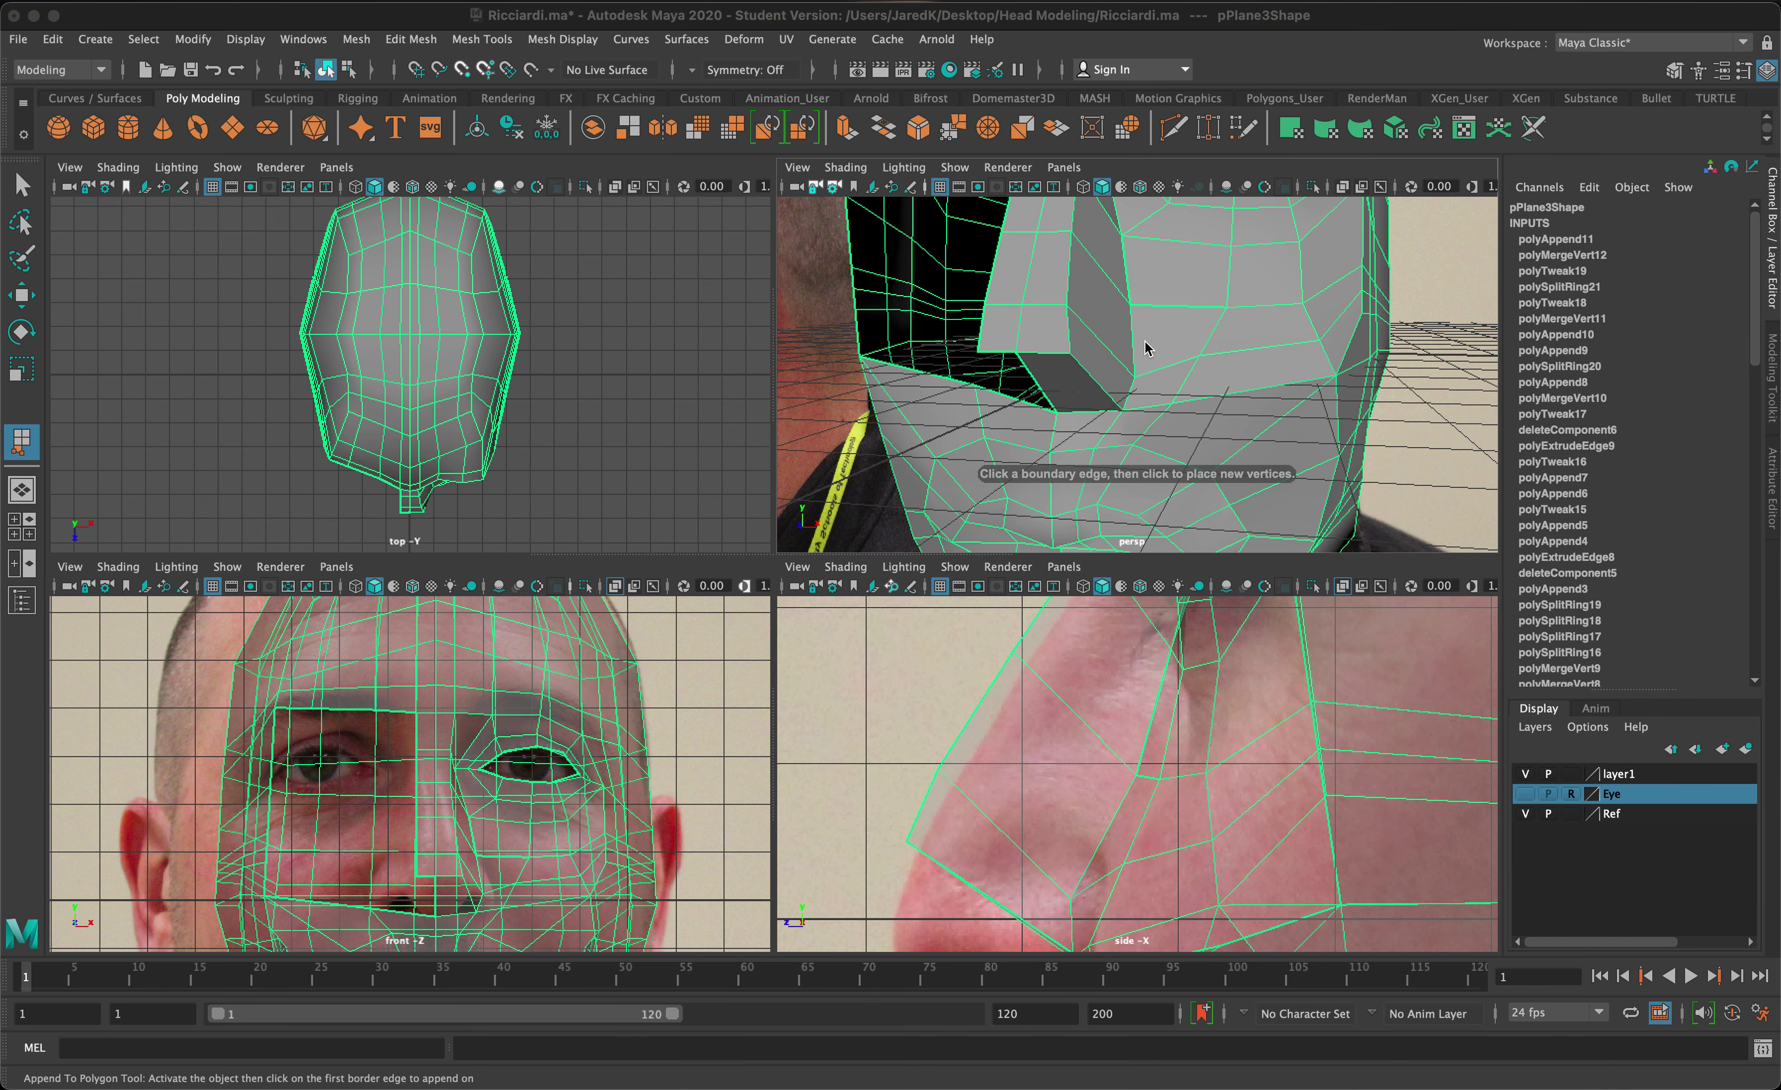
{"action": "key", "text": "q"}
{"action": "left_click_drag", "start_coordinate": [1151, 348], "coordinate": [1110, 359], "text": "alt"}
{"action": "scroll", "coordinate": [1170, 351], "scroll_direction": "down", "scroll_amount": 5}
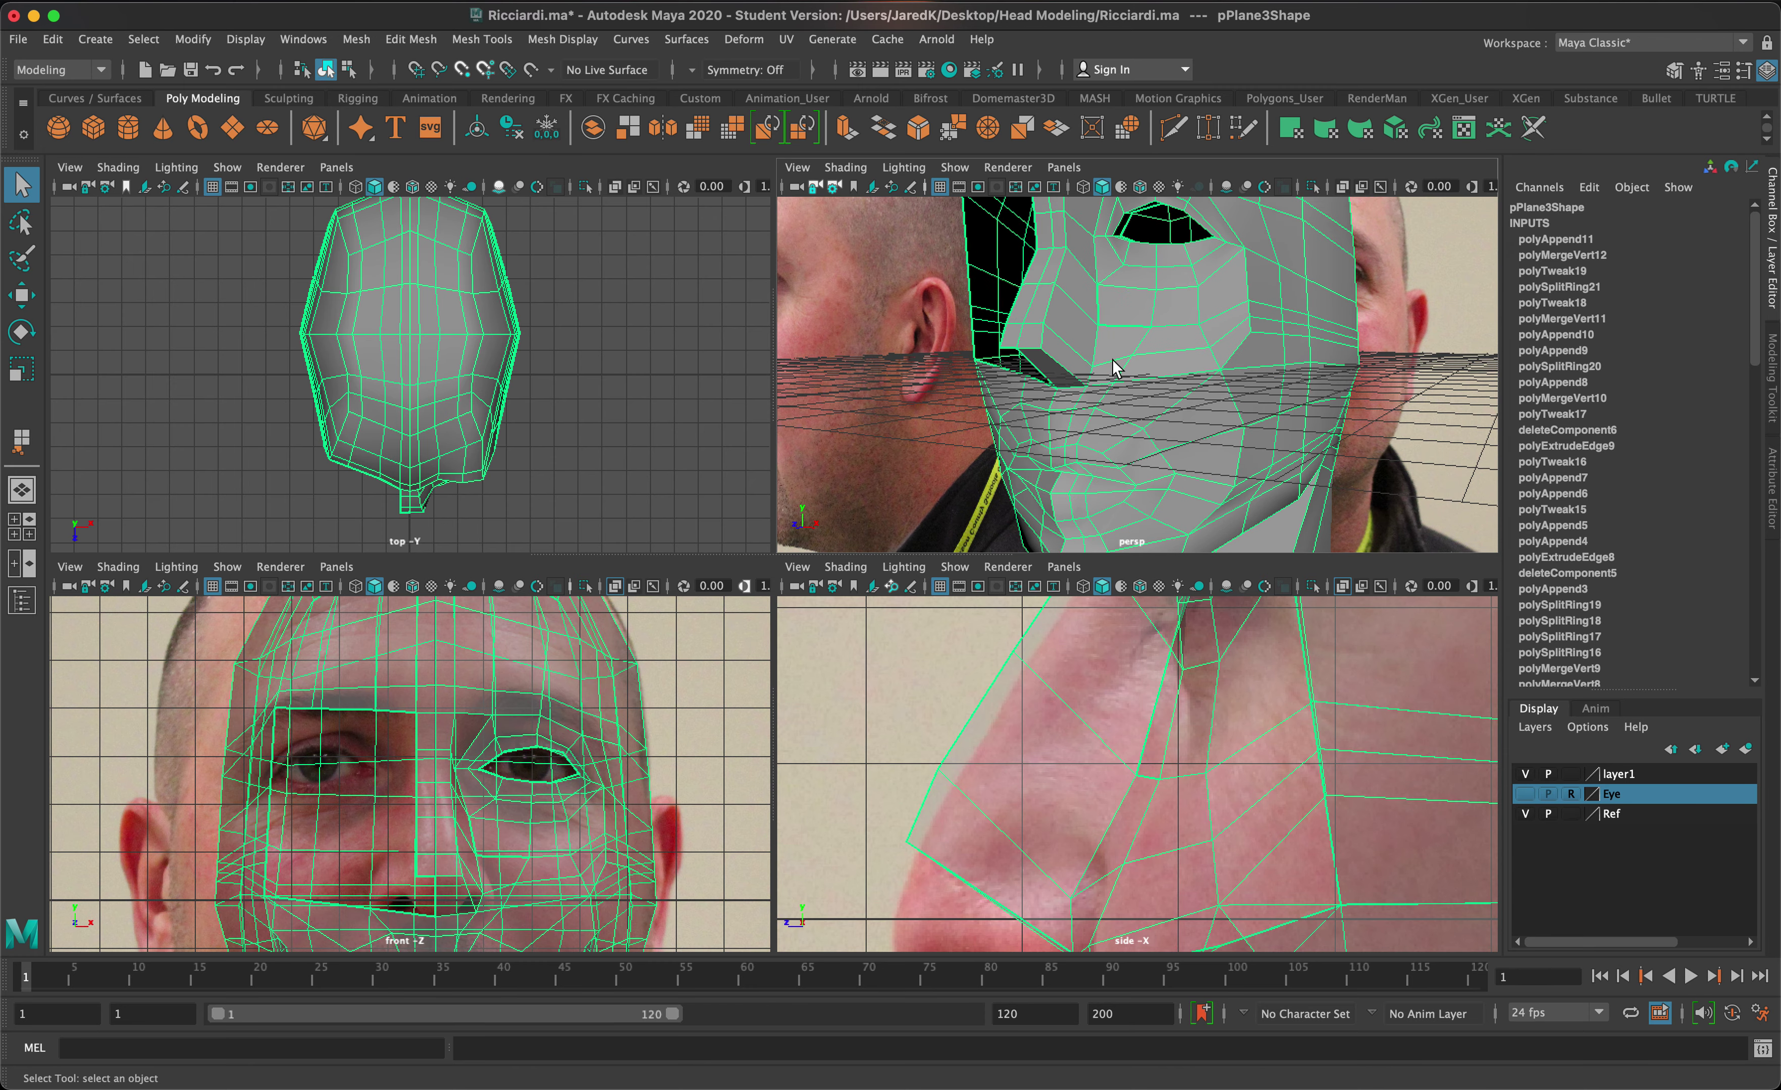
{"action": "key", "text": "3"}
{"action": "key", "text": "1"}
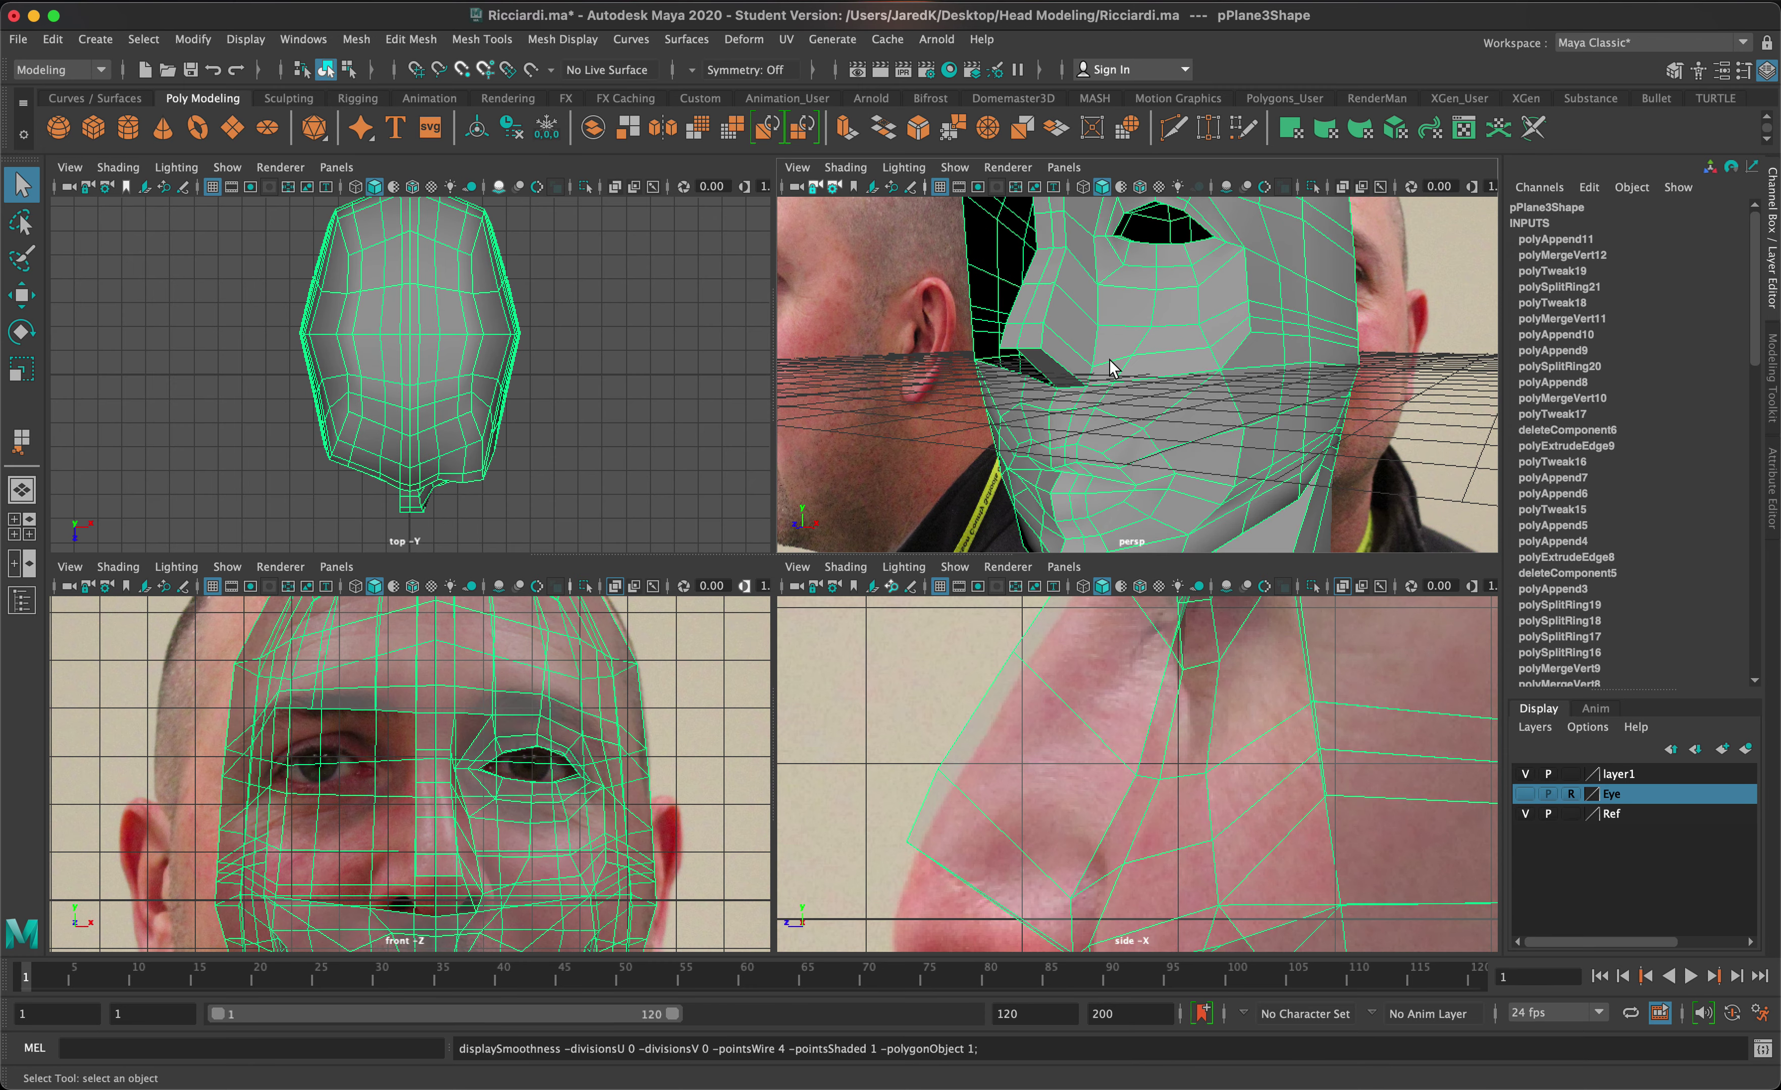
- Try to move the cheek vertex below the eye, and undo the move
{"action": "right_click", "coordinate": [1141, 333]}
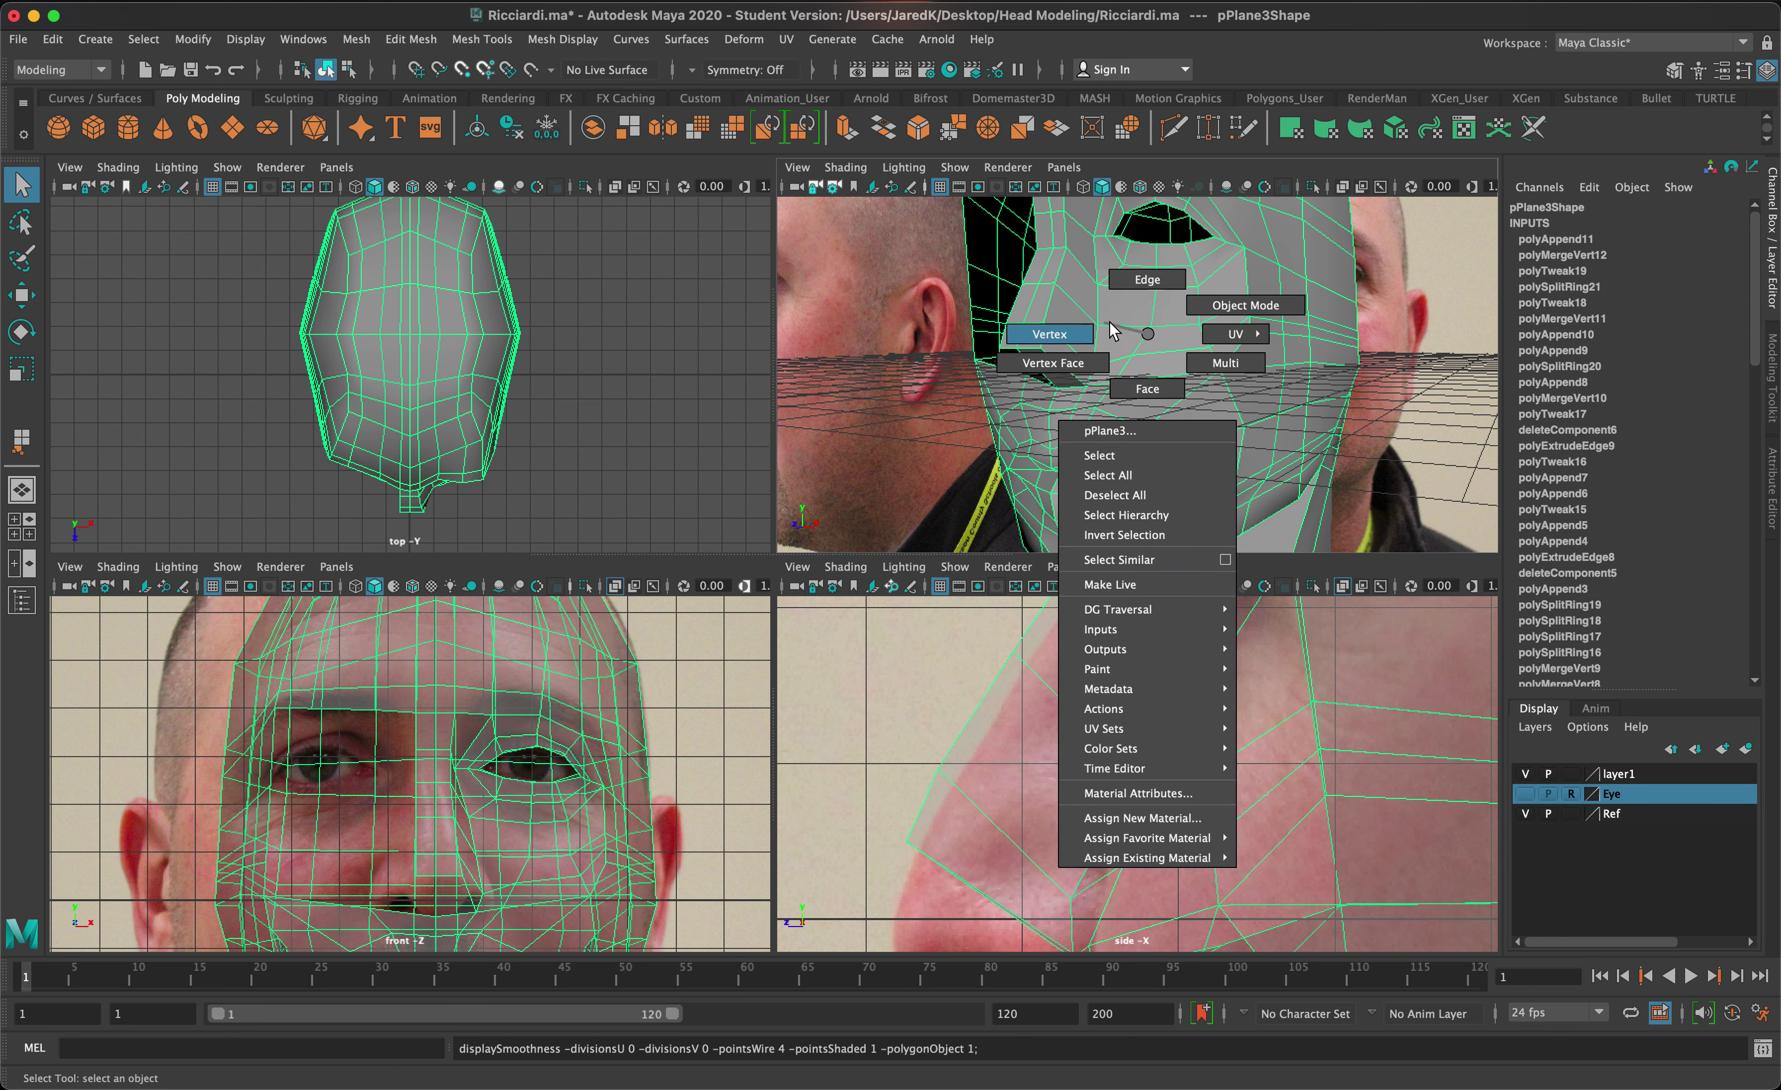
{"action": "left_click", "coordinate": [1112, 331]}
{"action": "left_click", "coordinate": [1153, 328]}
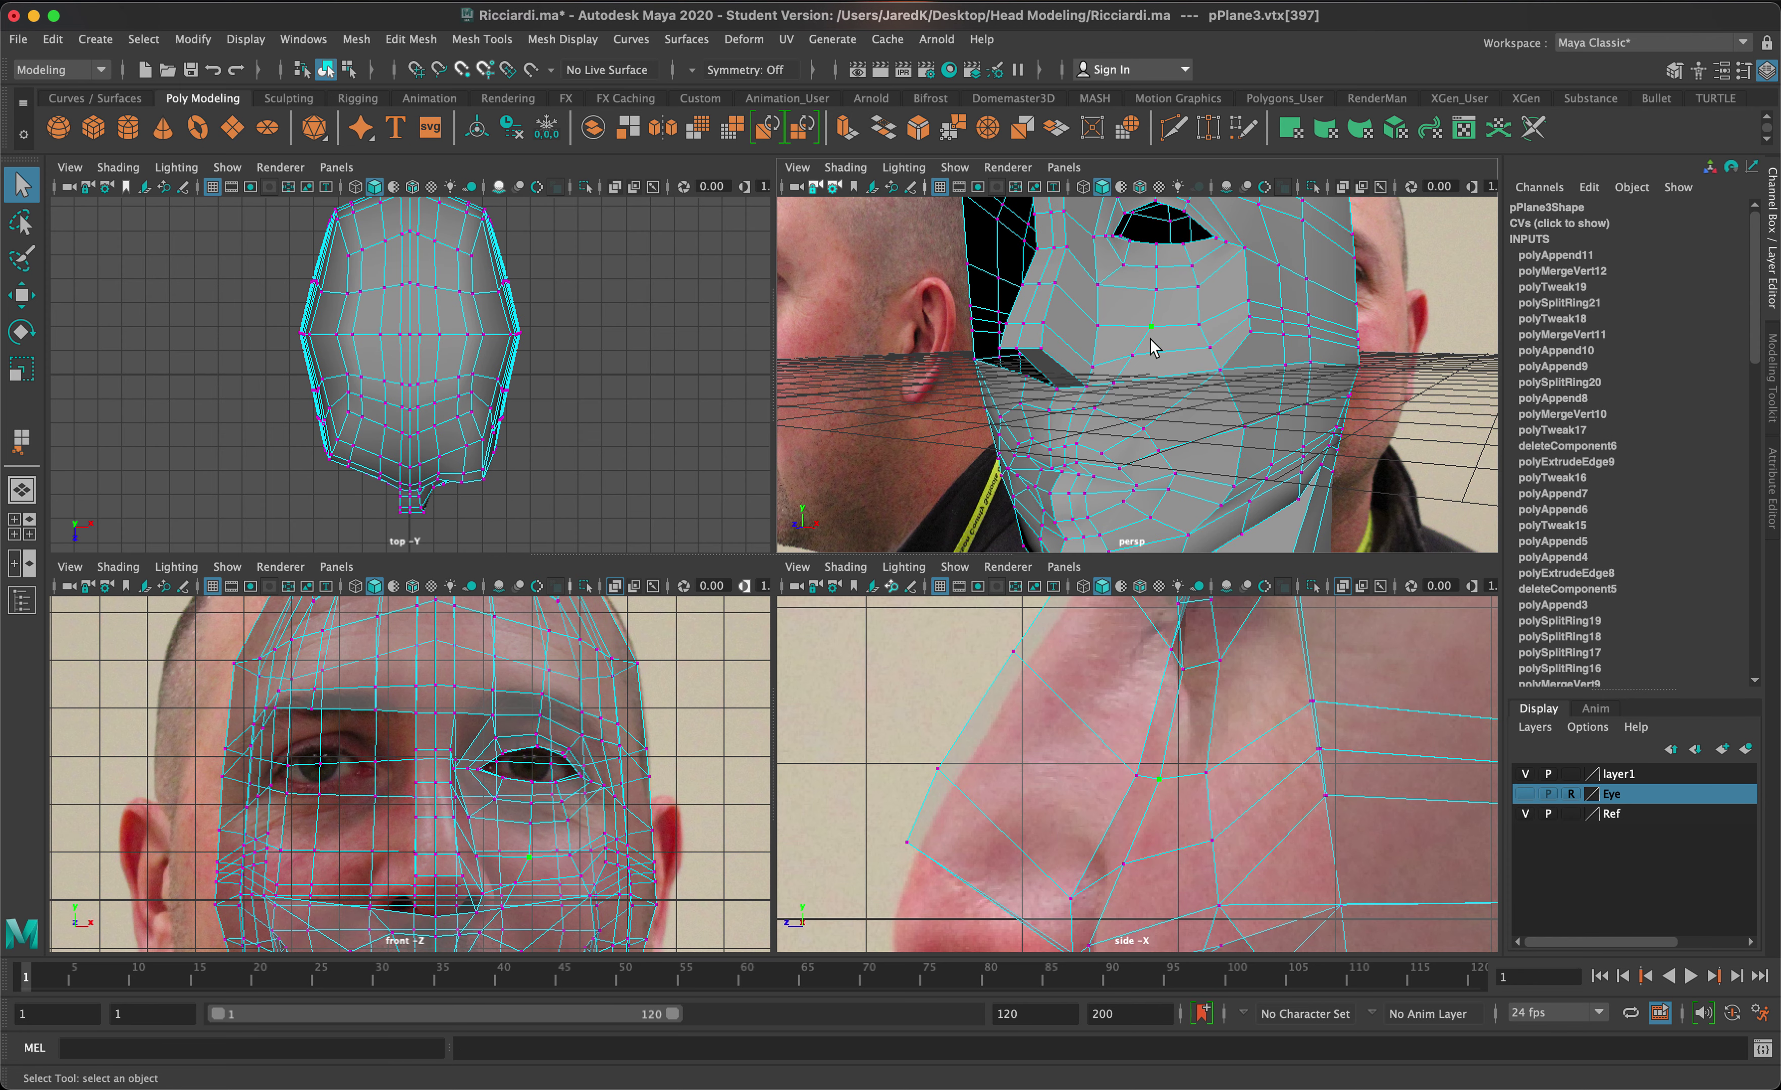
{"action": "key", "text": "w"}
{"action": "left_click_drag", "start_coordinate": [1137, 327], "coordinate": [1328, 301]}
{"action": "key", "text": "super+z"}
{"action": "left_click", "coordinate": [1176, 343]}
{"action": "scroll", "coordinate": [1292, 344], "scroll_direction": "up", "scroll_amount": 5}
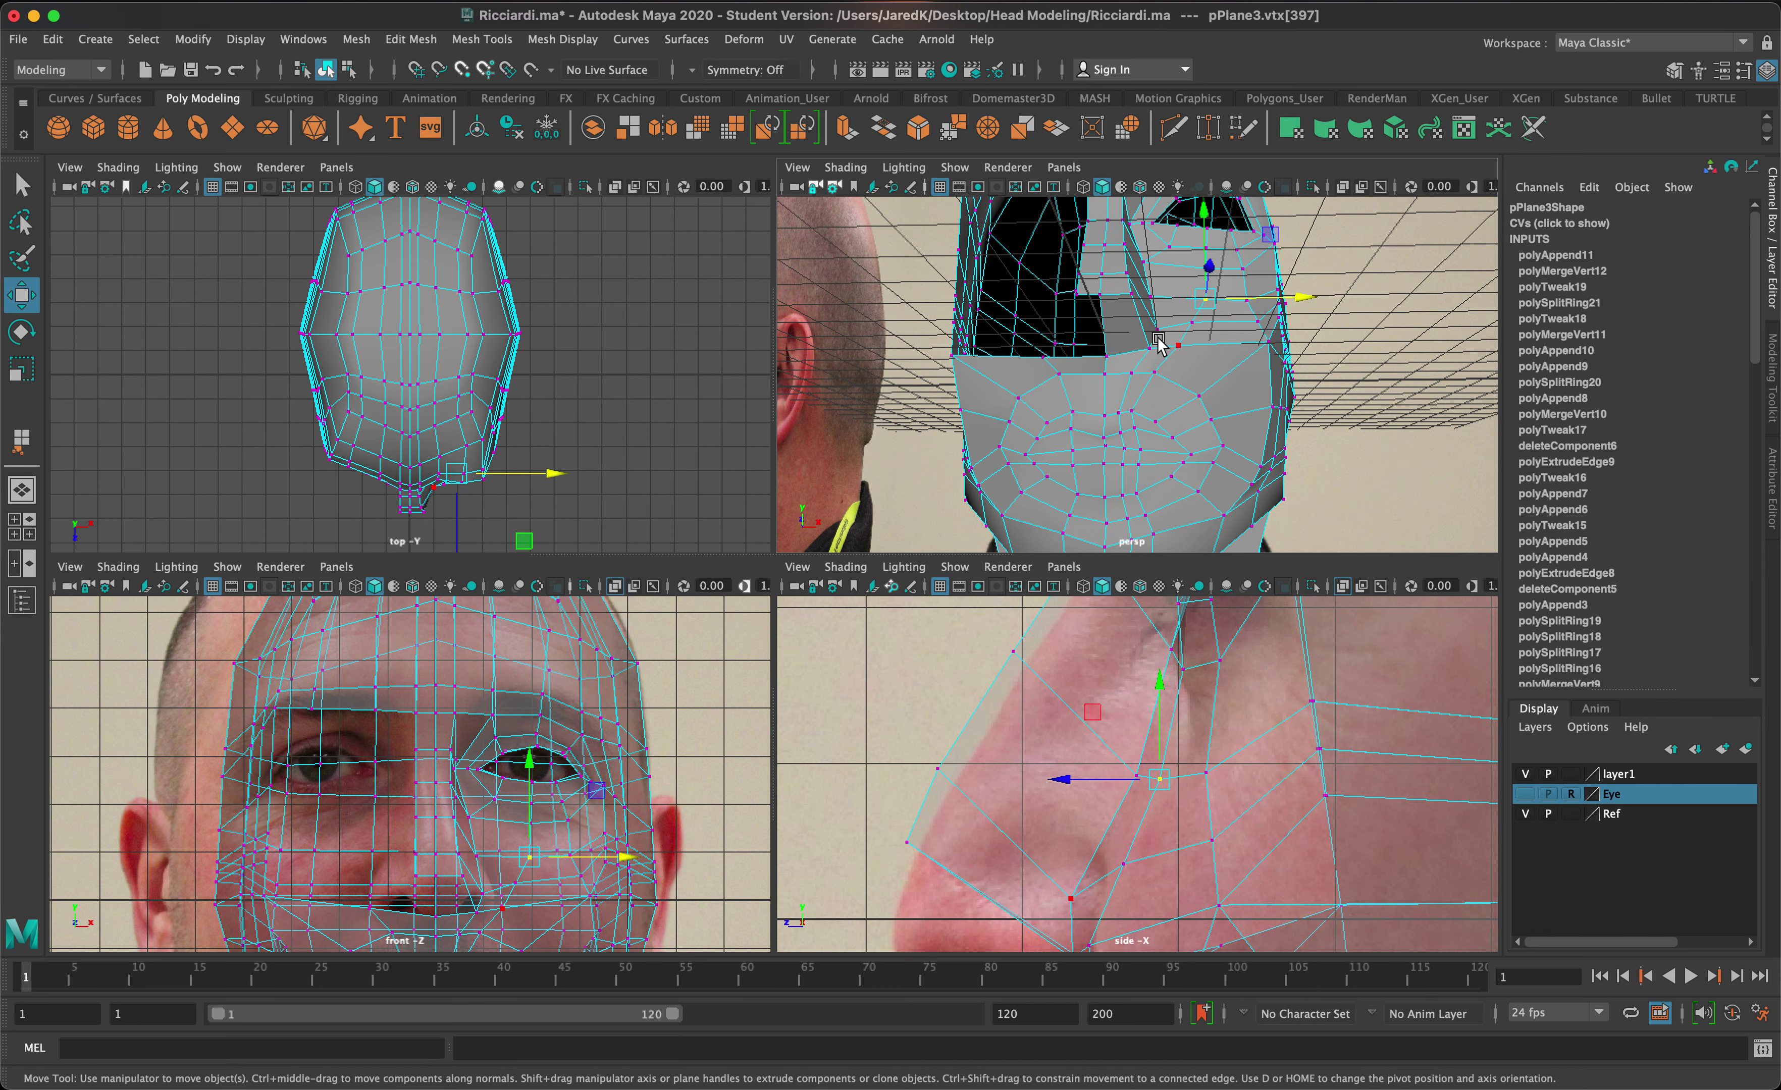
{"action": "mouse_move", "coordinate": [1164, 343]}
{"action": "left_mouse_down", "text": "alt"}
{"action": "mouse_move", "coordinate": [1178, 380]}
{"action": "mouse_move", "coordinate": [1144, 310]}
{"action": "mouse_move", "coordinate": [1073, 326]}
{"action": "mouse_move", "coordinate": [1166, 364]}
{"action": "left_mouse_up", "text": "alt"}
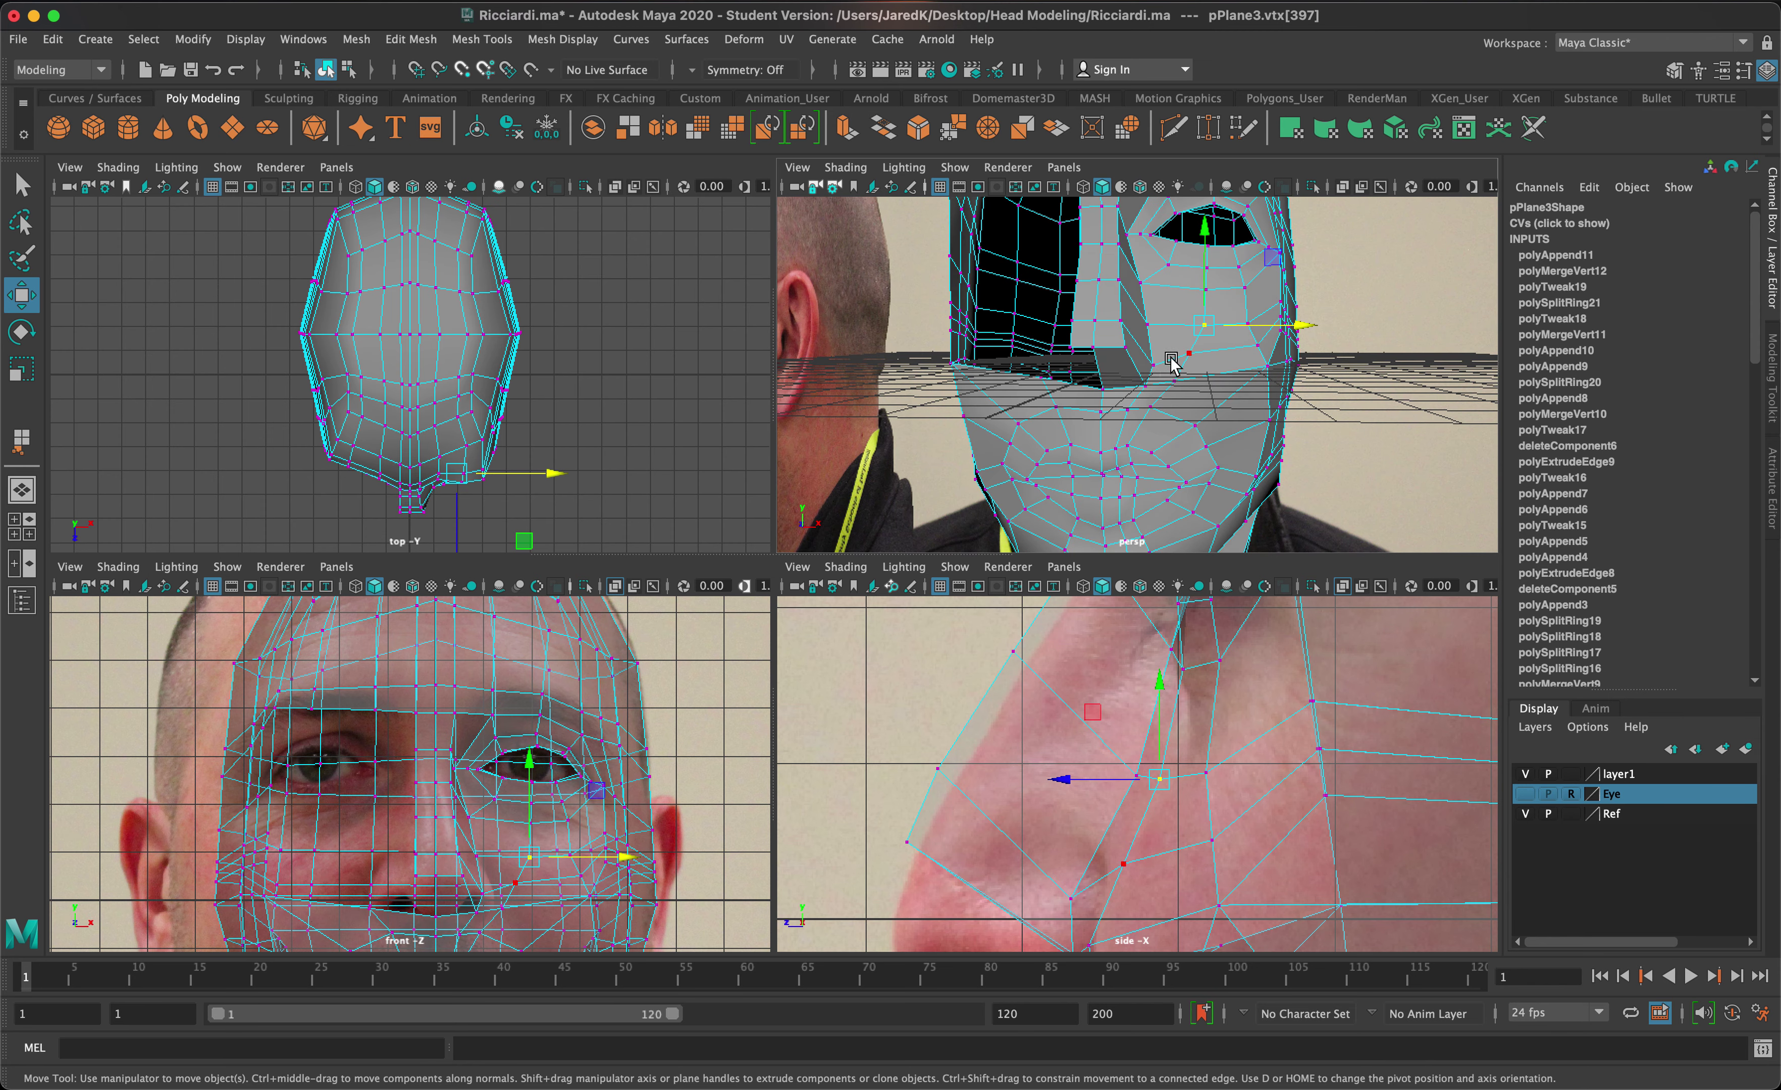